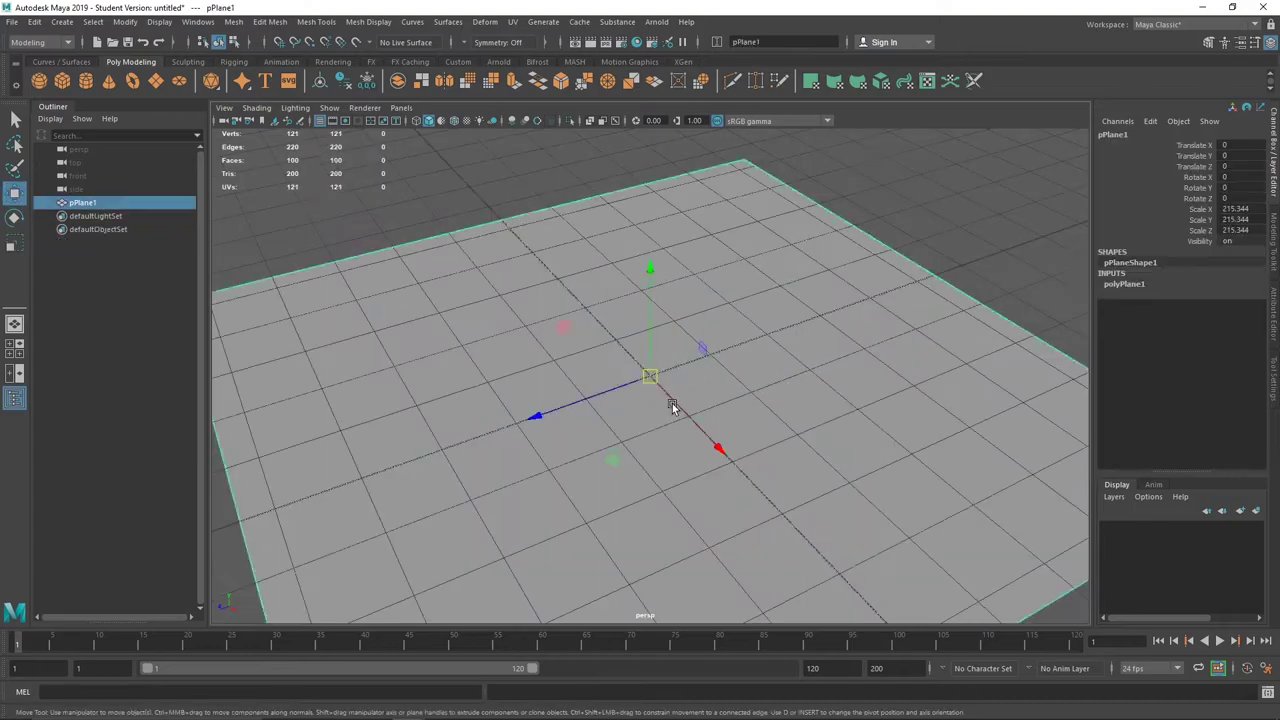
Reduce the reference plane to one face and give it a lambert material with the stick-photo file texture
key("6")
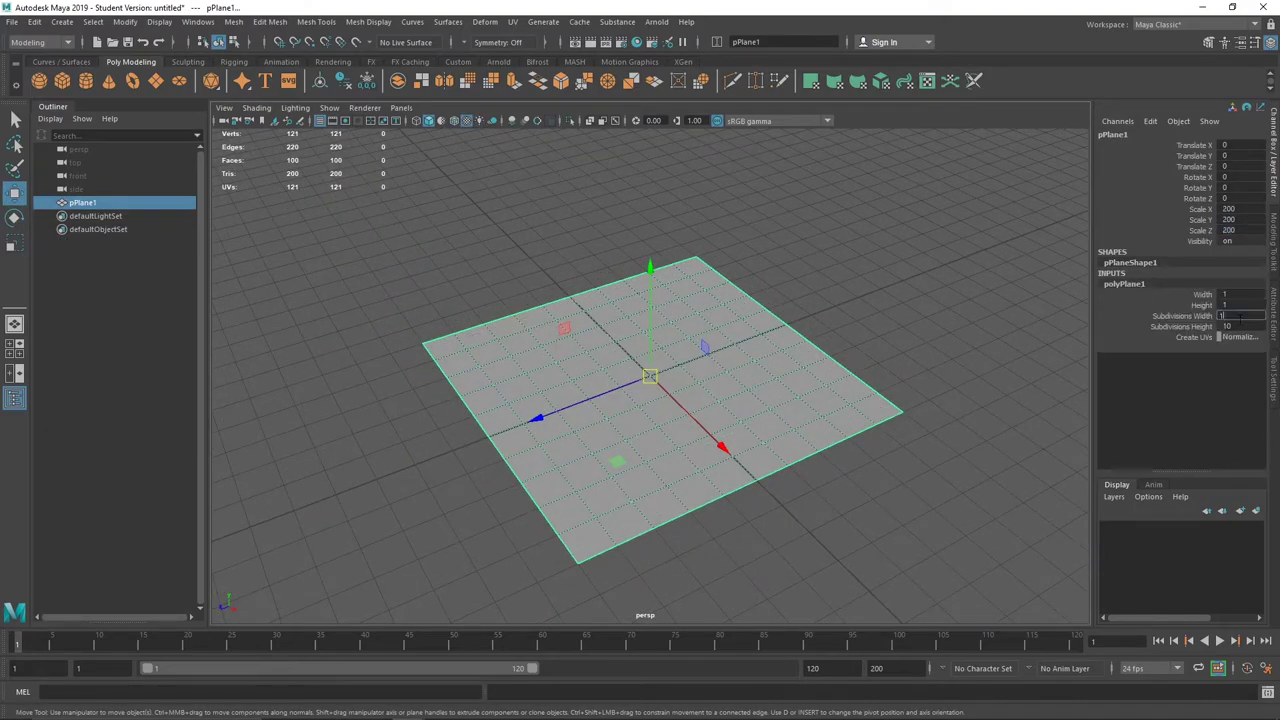
key("Return")
right_click_drag(690, 350, 714, 690)
left_click(1000, 210)
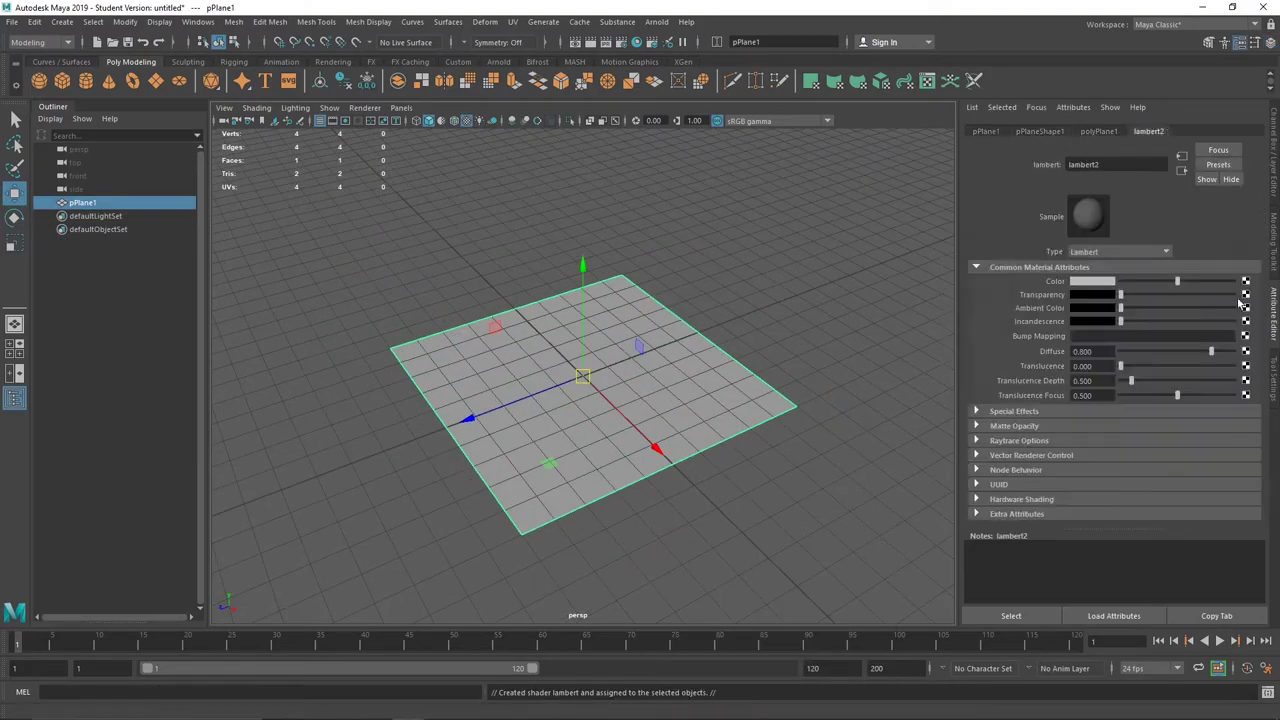
left_click(1245, 281)
left_click(570, 200)
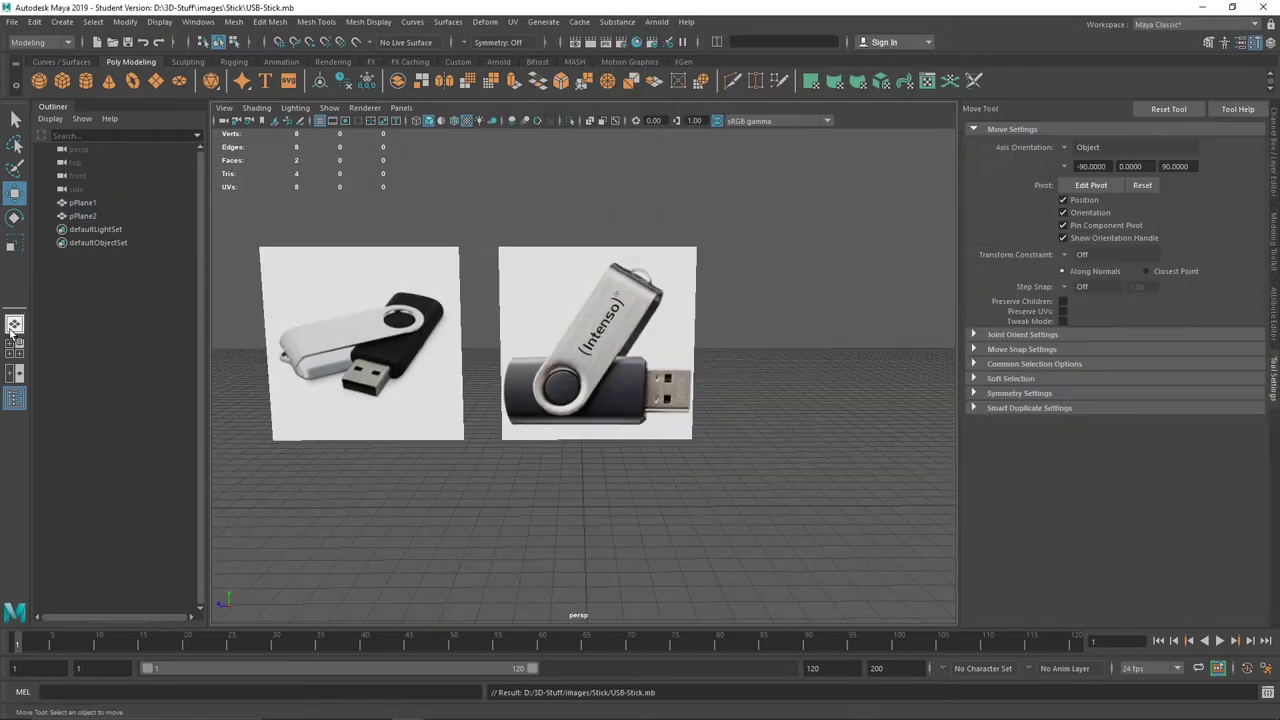
Switch to a two-pane front/perspective layout with textures shown and the reference photos framed
left_click(14, 372)
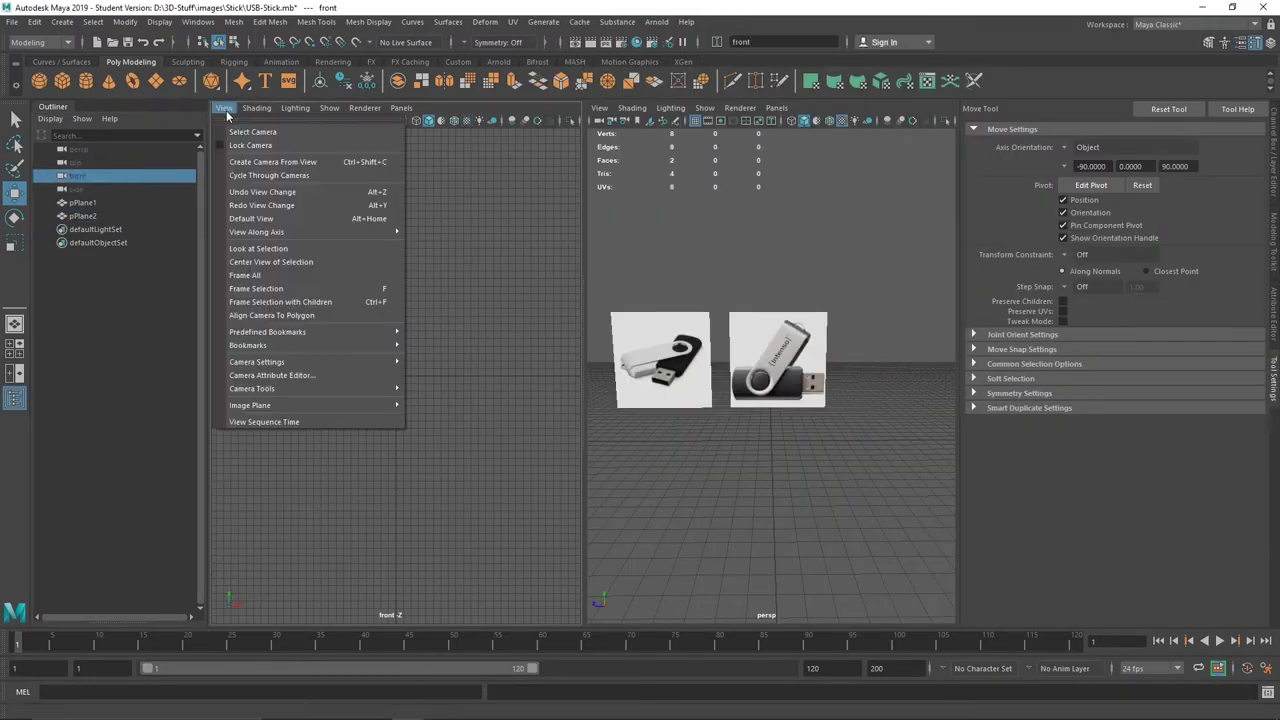
left_click(443, 363)
key("6")
left_click(224, 107)
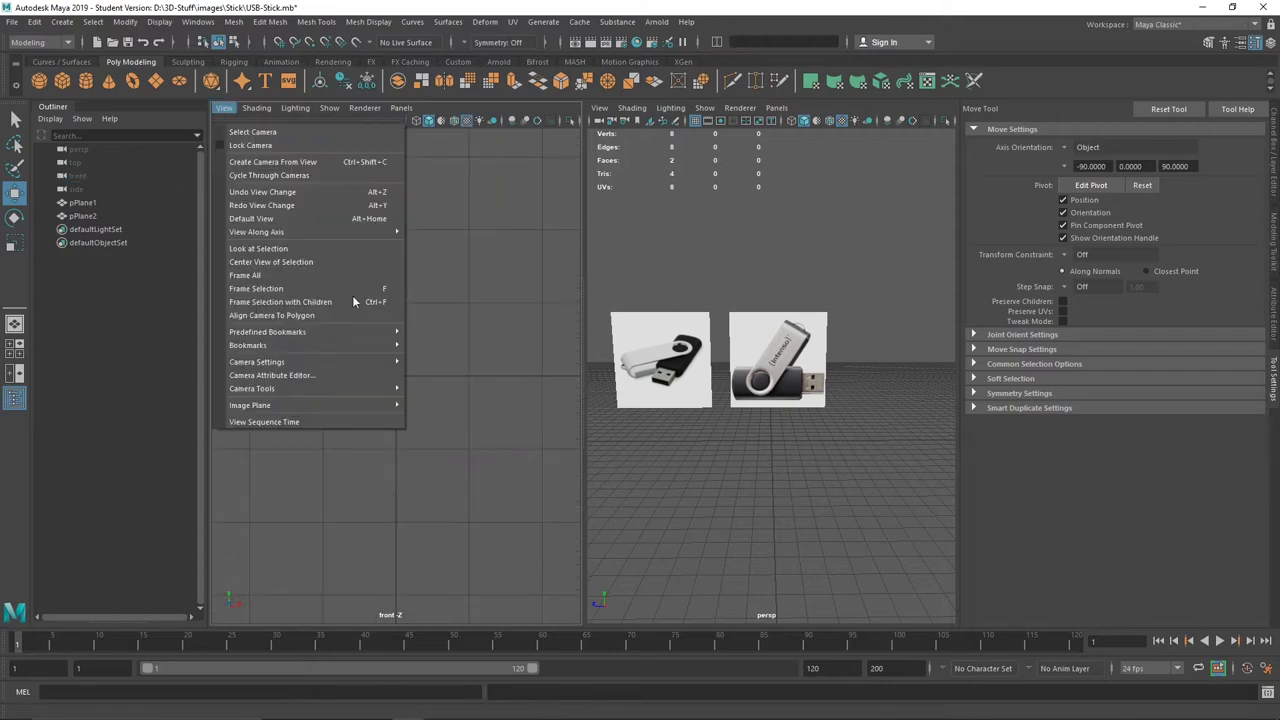
left_click(352, 300)
scroll(368, 405, "up", 3)
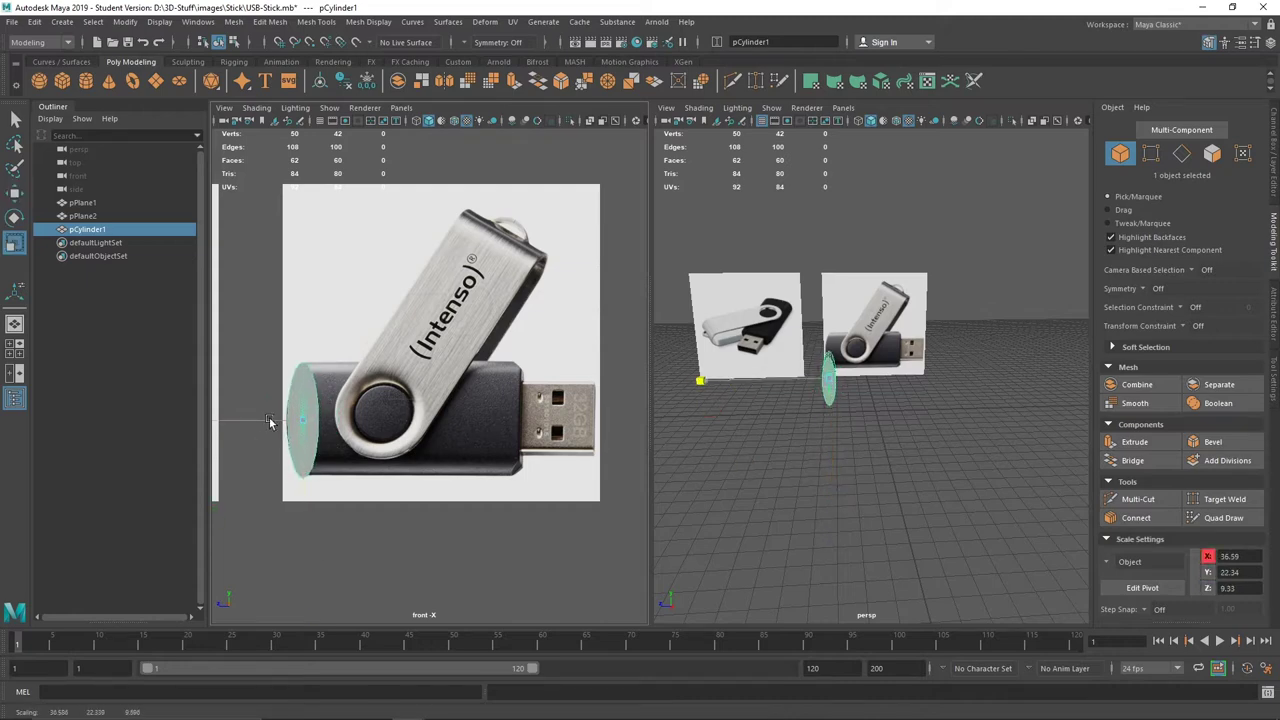
Fit the cylinder to the stick's end and extrude its end face along the full body
right_click_drag(269, 422, 296, 527)
scroll(296, 527, "up", 2)
left_click_drag(370, 455, 508, 455)
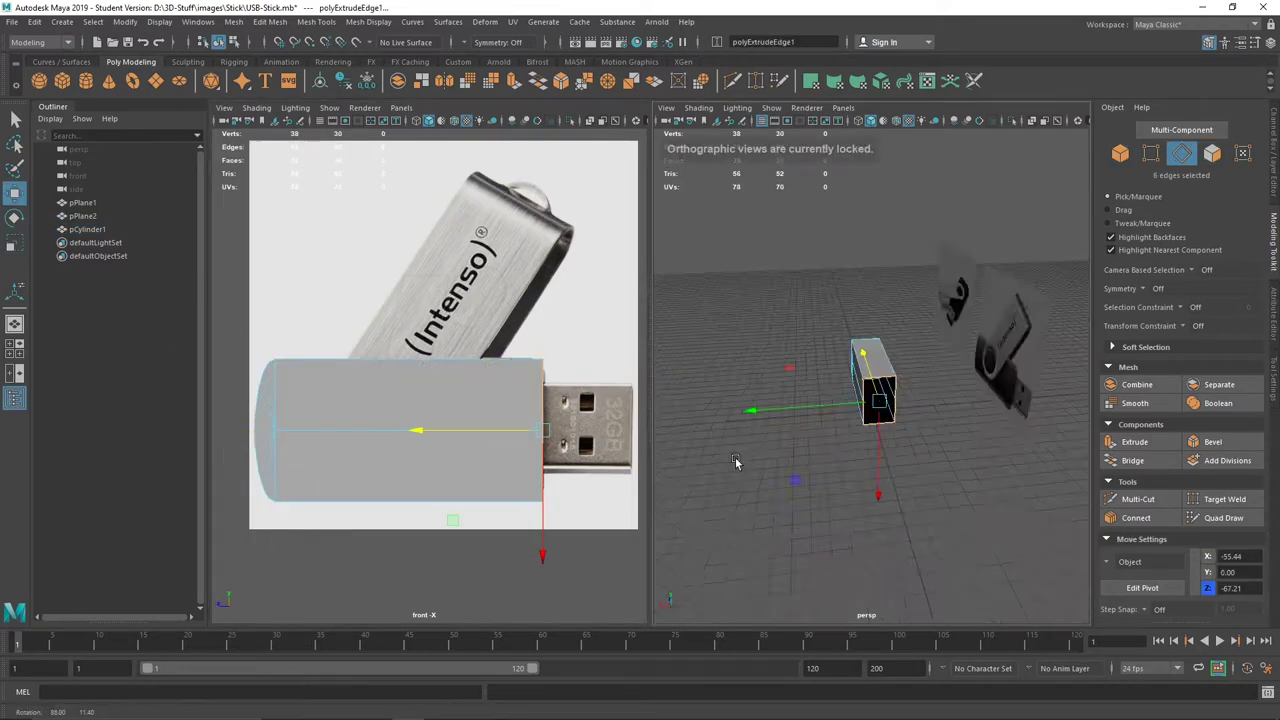
left_click_drag(860, 400, 900, 420, "alt")
Bevel the two edges at the stick's end
right_click_drag(829, 425, 908, 410)
left_click(908, 410)
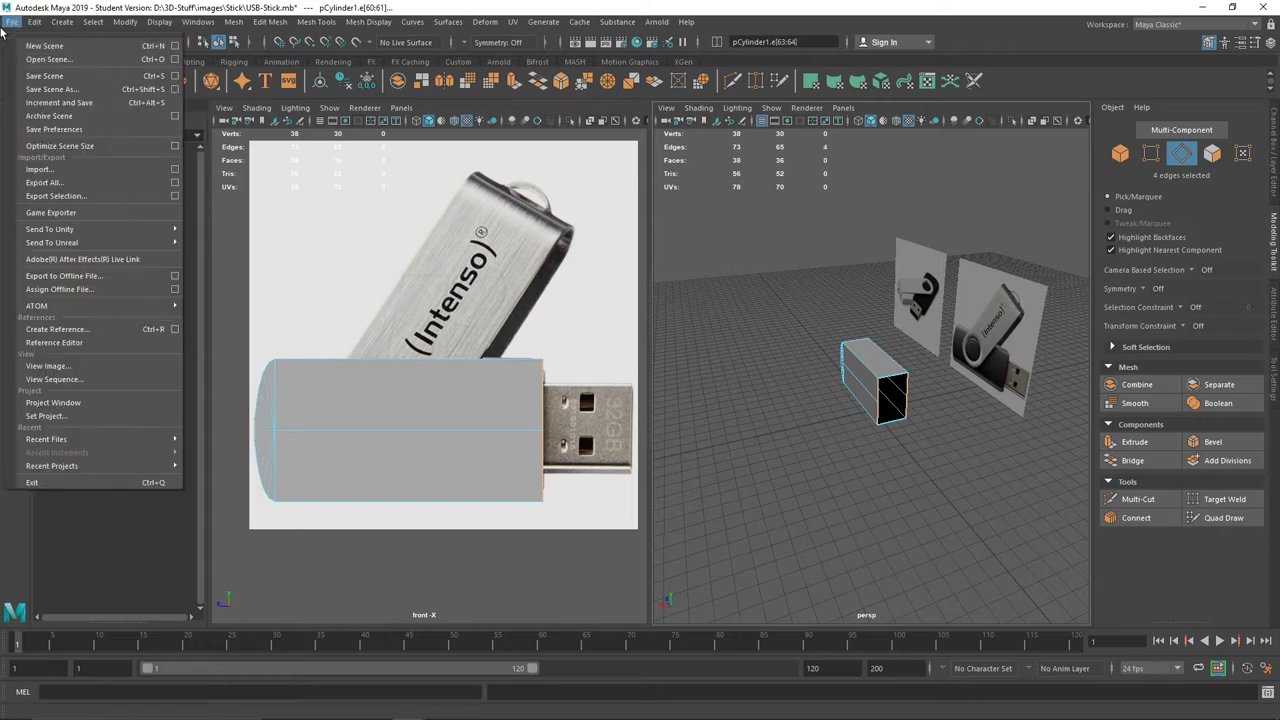
key("F8")
key("f")
key("ctrl+shift+t")
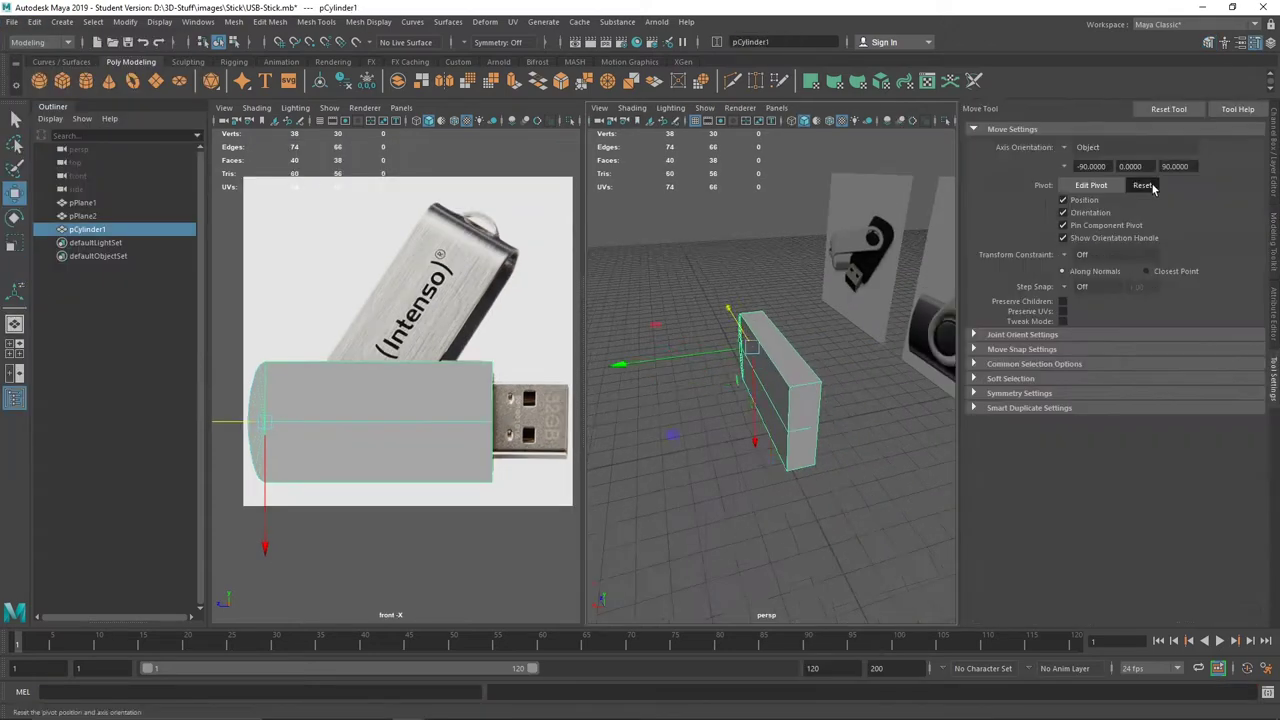
key("F8")
left_click_drag(720, 420, 848, 350, "alt")
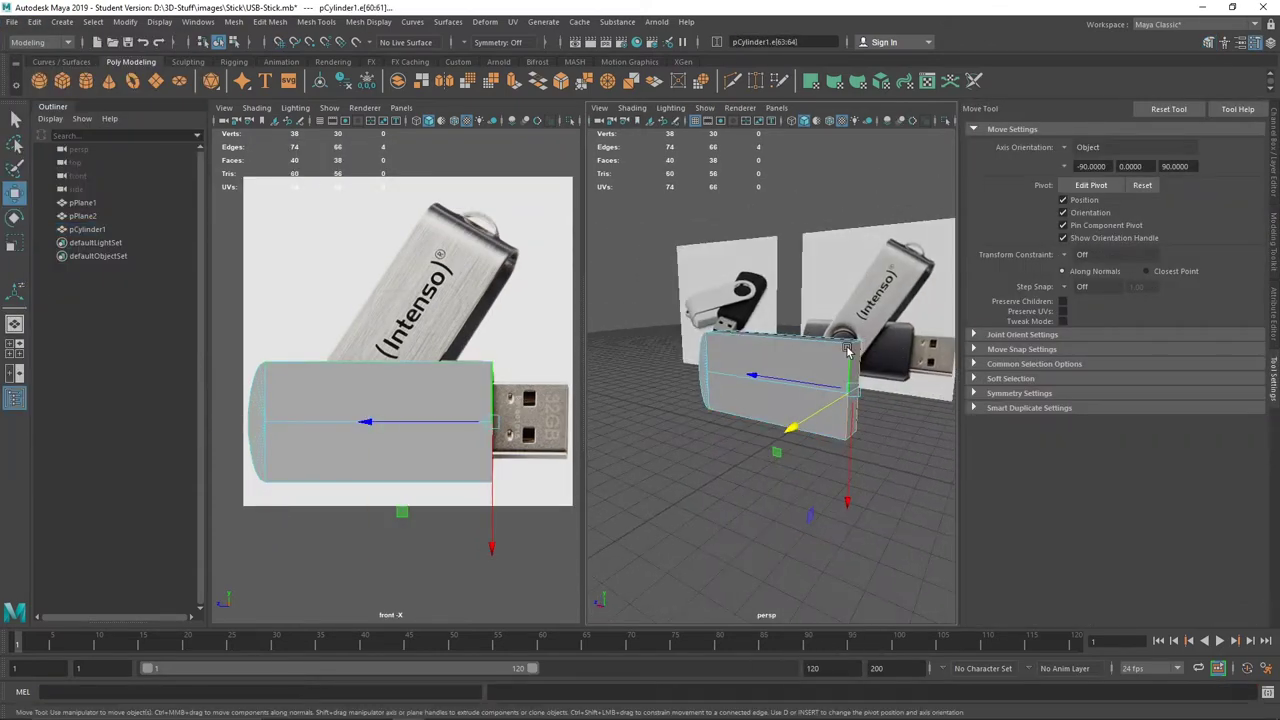
left_click(1272, 172)
left_click(1226, 443)
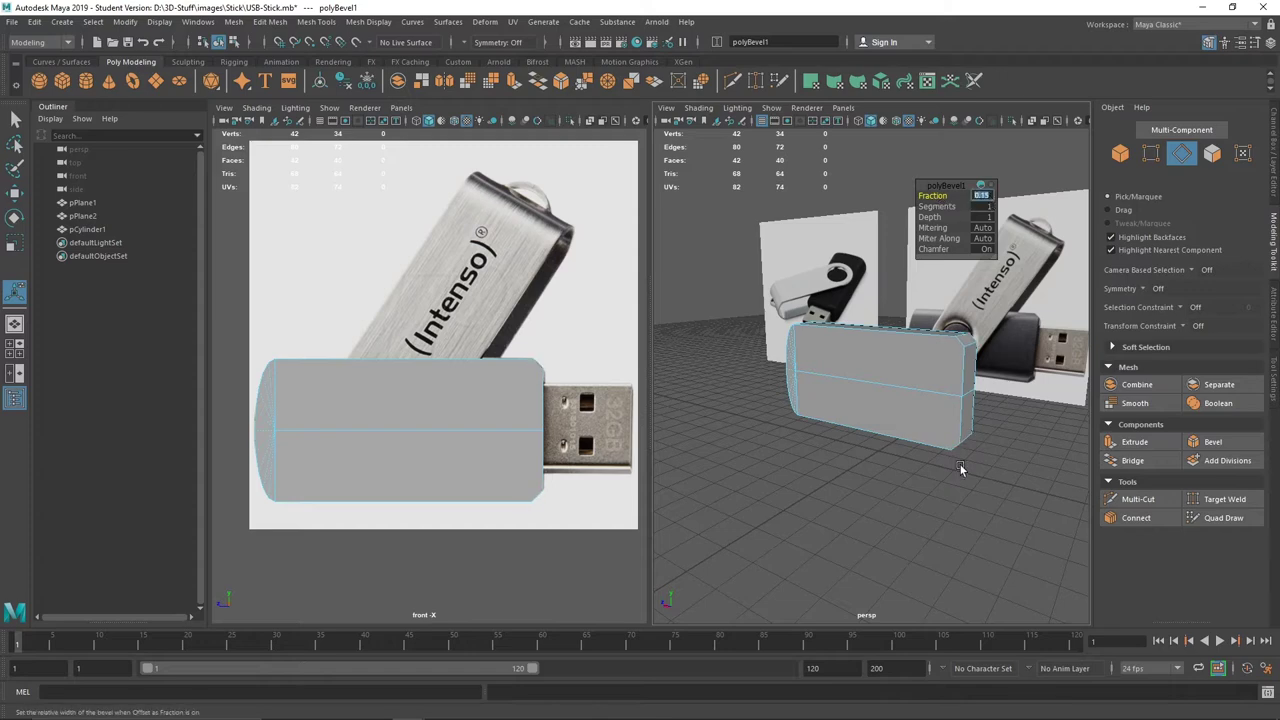
Delete the two unneeded end edges and select a vertex on the stick's end
right_click_drag(286, 335, 240, 335)
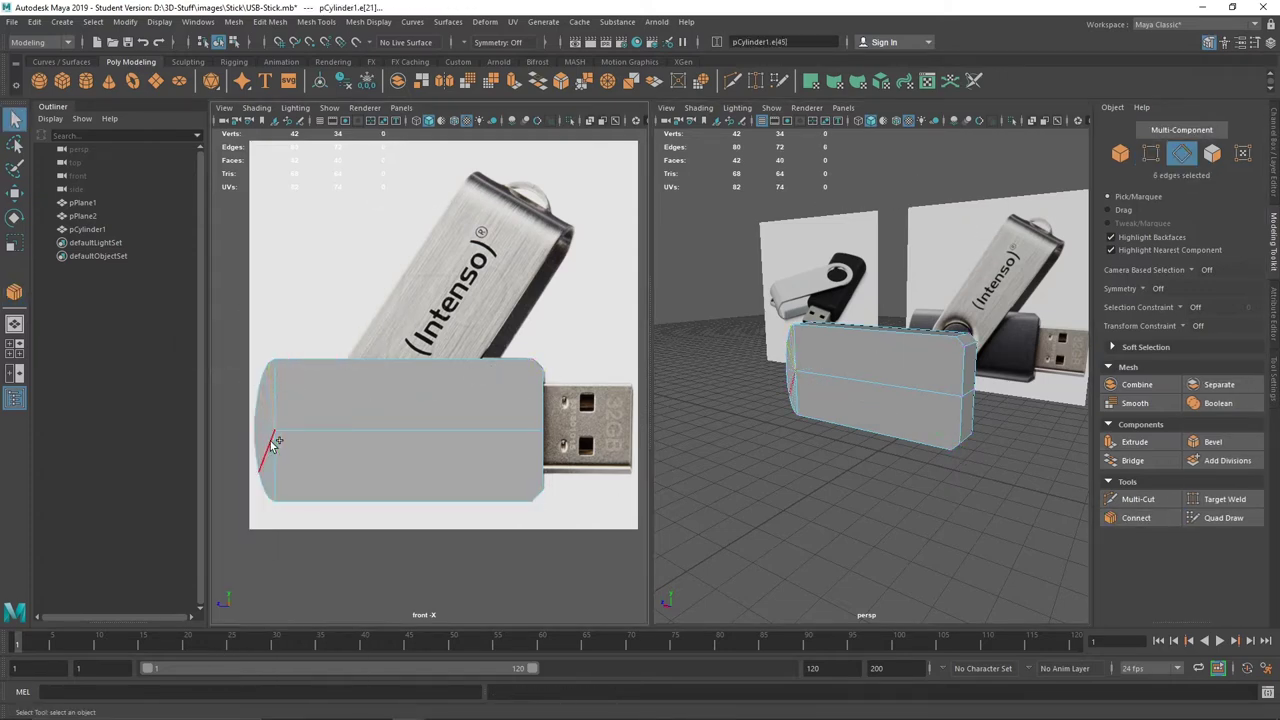
mouse_move(760, 480)
left_mouse_down("alt")
mouse_move(817, 481)
mouse_move(748, 396)
left_mouse_up("alt")
left_click(745, 400)
key("r")
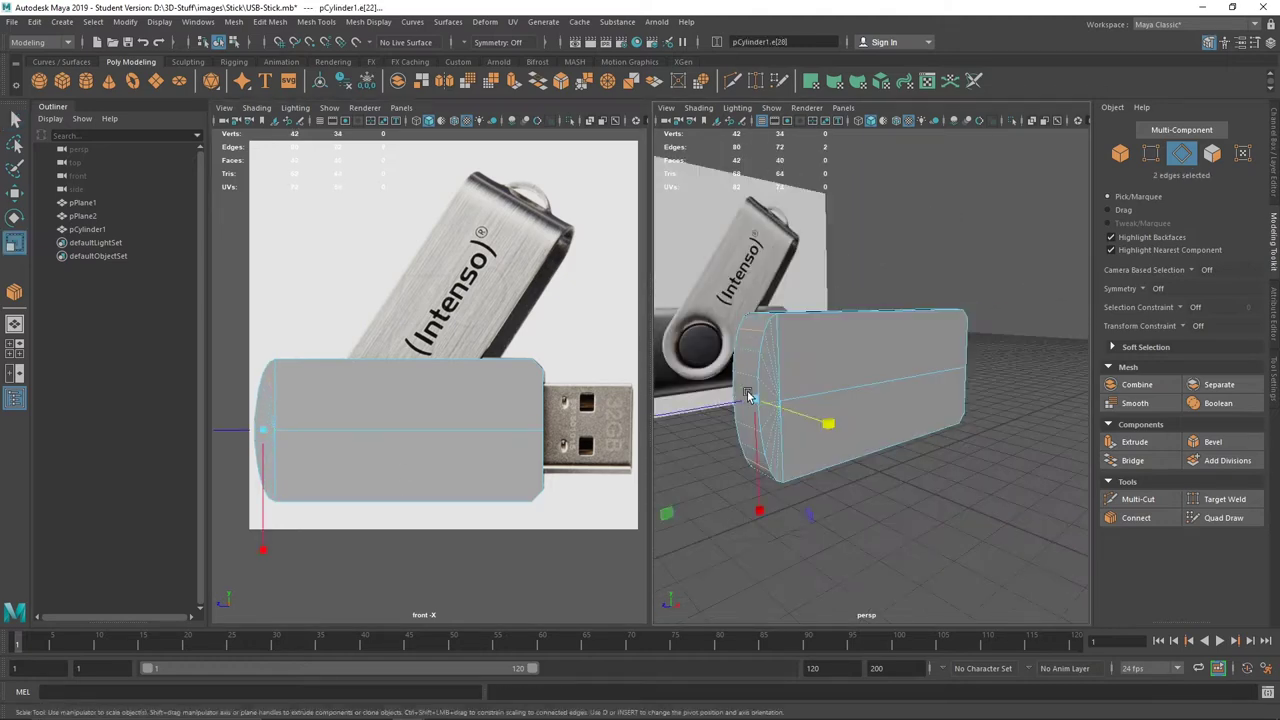
mouse_move(760, 497)
left_mouse_down("alt")
mouse_move(670, 444)
mouse_move(971, 409)
left_mouse_up("alt")
key("Delete")
right_click_drag(729, 366, 690, 366)
left_click(857, 354)
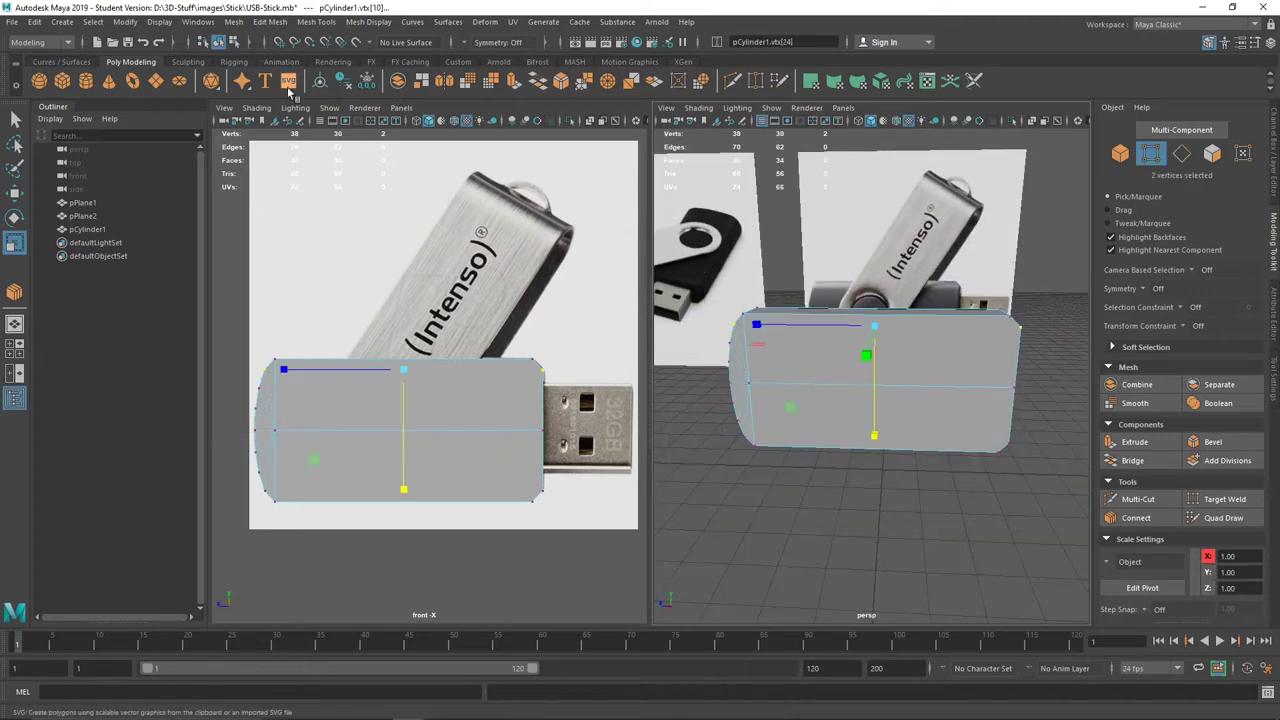
mouse_move(857, 354)
left_mouse_down("alt")
mouse_move(881, 487)
mouse_move(800, 420)
mouse_move(771, 336)
left_mouse_up("alt")
left_click(1137, 499)
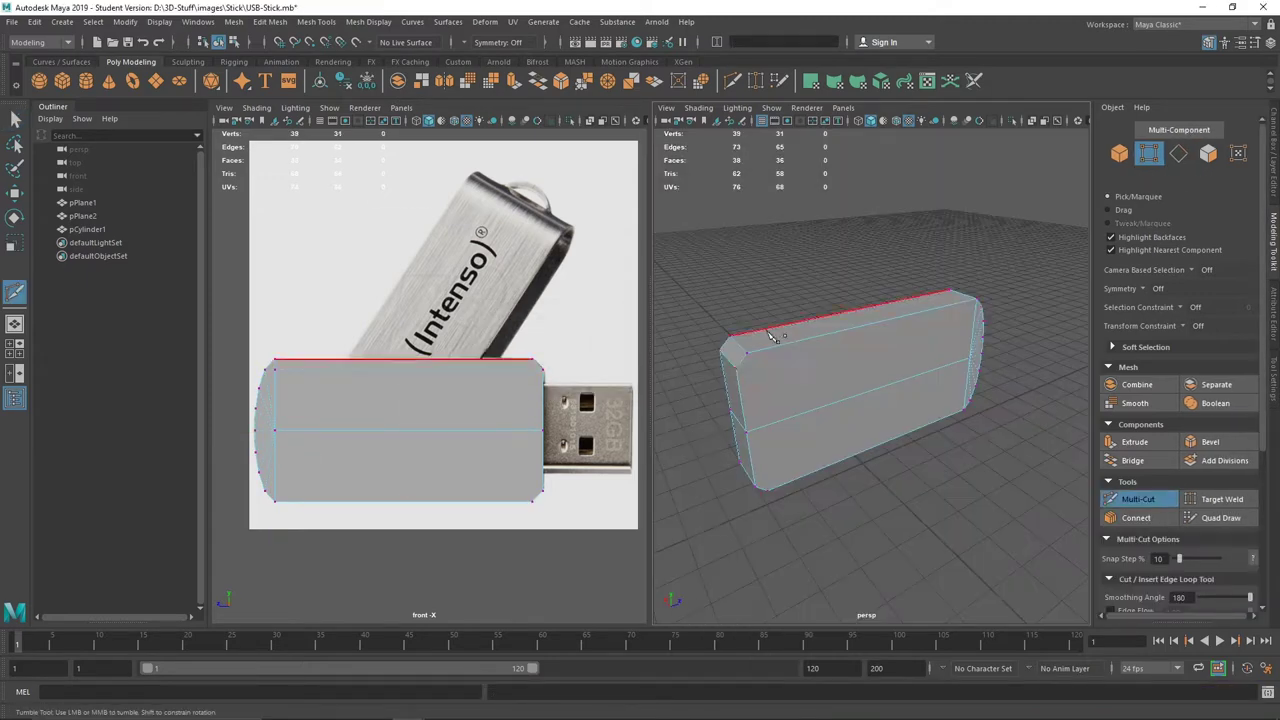
Multi-Cut a new edge across the block to its corner
left_click(963, 420)
left_click_drag(966, 423, 781, 436, "alt")
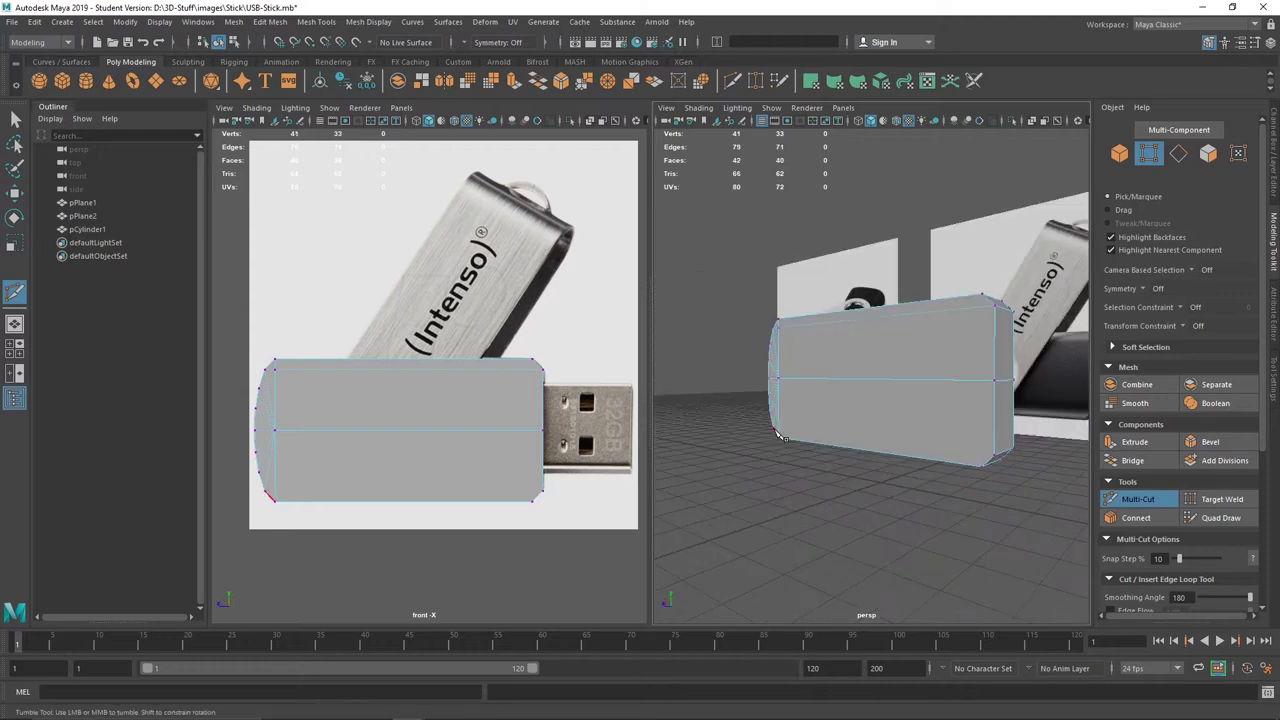
left_click(996, 467)
mouse_move(996, 467)
left_mouse_down("alt")
mouse_move(900, 450)
mouse_move(845, 525)
mouse_move(1008, 406)
mouse_move(751, 473)
left_mouse_up("alt")
key("q")
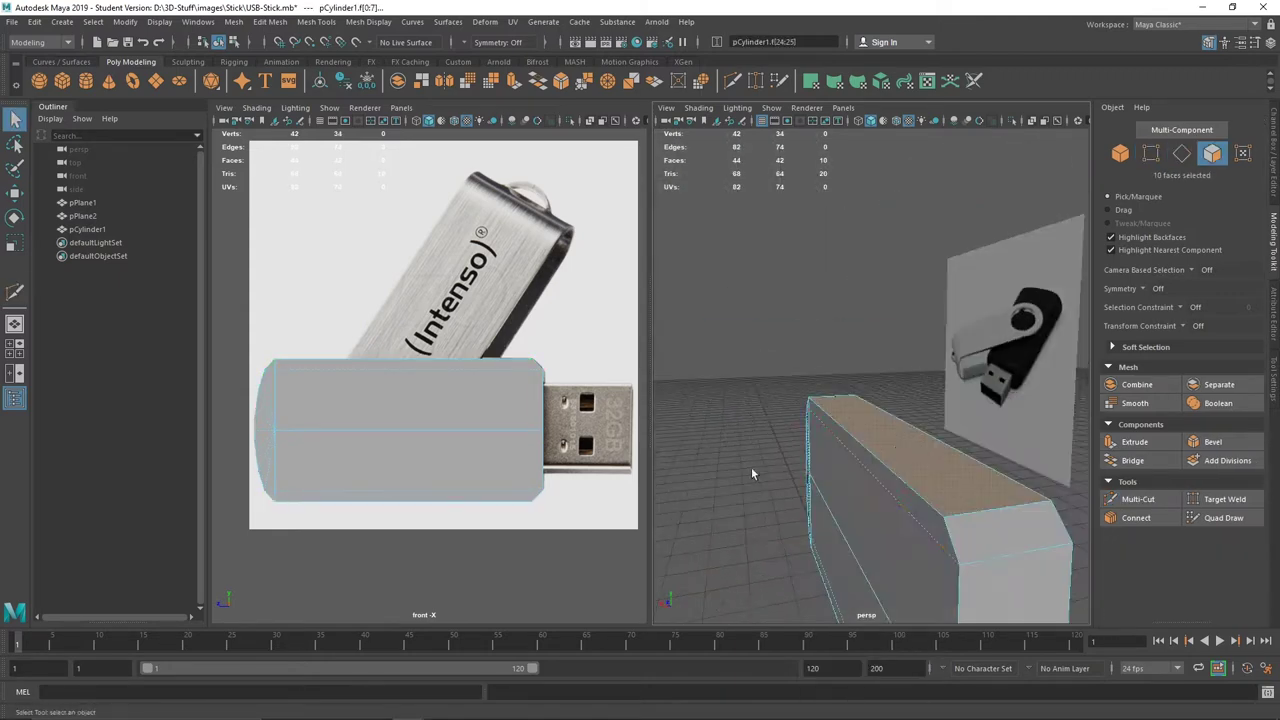
mouse_move(789, 544)
left_mouse_down("alt")
mouse_move(910, 470)
mouse_move(1018, 572)
mouse_move(1048, 386)
mouse_move(951, 291)
mouse_move(637, 434)
mouse_move(998, 421)
left_mouse_up("alt")
Bevel the two long edge loops along the block's top
left_click_drag(901, 357, 845, 385, "alt")
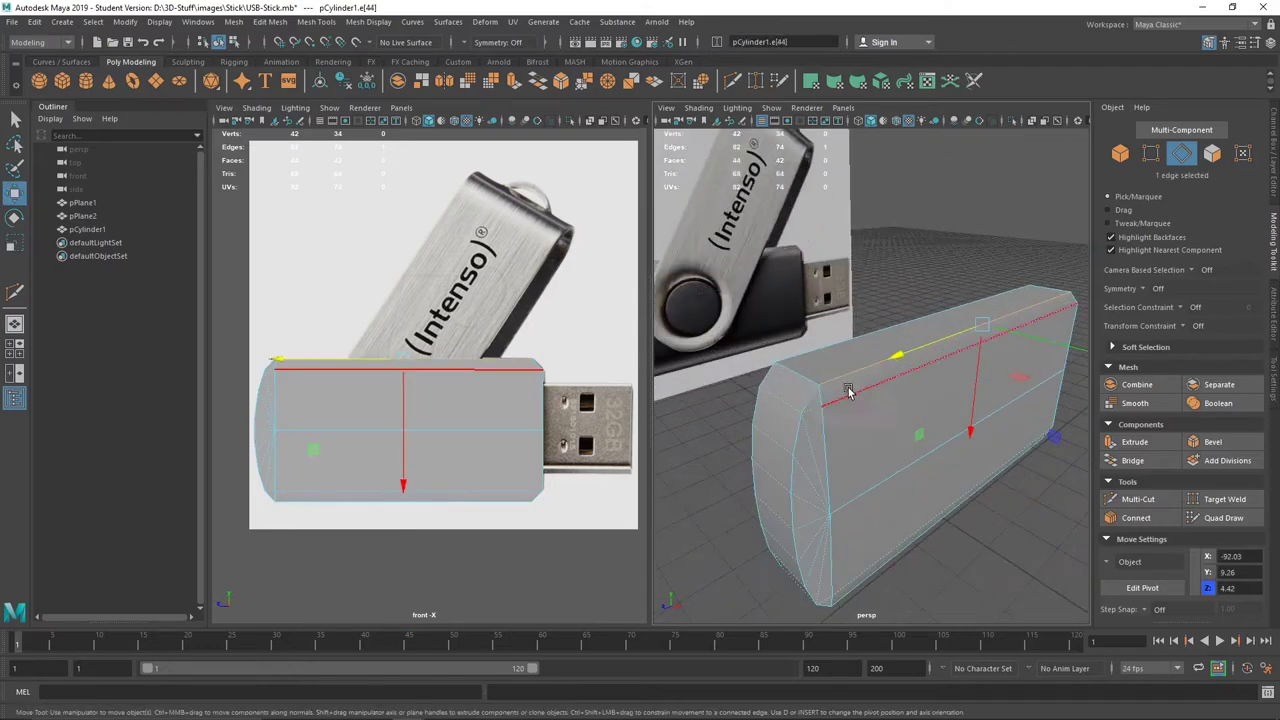
double_click(845, 388)
key("w")
mouse_move(846, 486)
left_mouse_down("alt")
mouse_move(837, 423)
mouse_move(950, 380)
mouse_move(1017, 314)
mouse_move(851, 543)
mouse_move(757, 329)
mouse_move(735, 428)
mouse_move(760, 410)
left_mouse_up("alt")
left_click(1212, 441)
double_click(851, 543)
left_click(1212, 441)
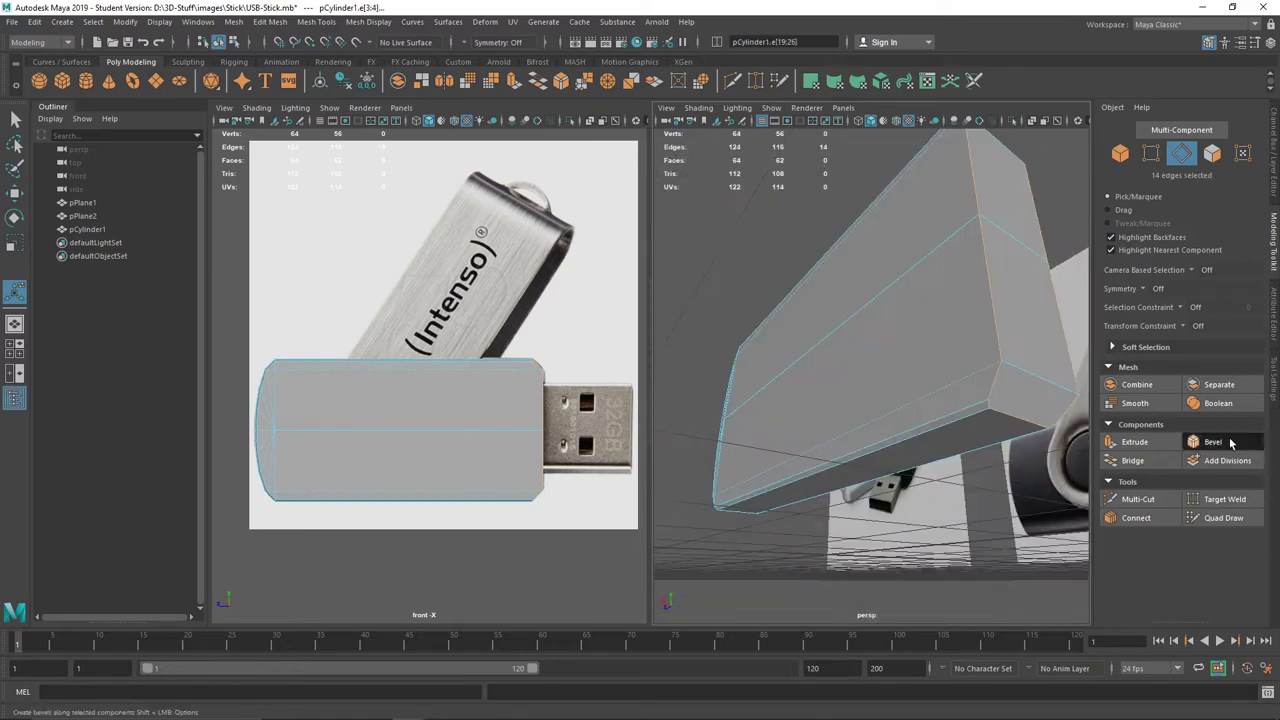
mouse_move(880, 400)
left_mouse_down("alt")
mouse_move(903, 386)
mouse_move(909, 529)
left_mouse_up("alt")
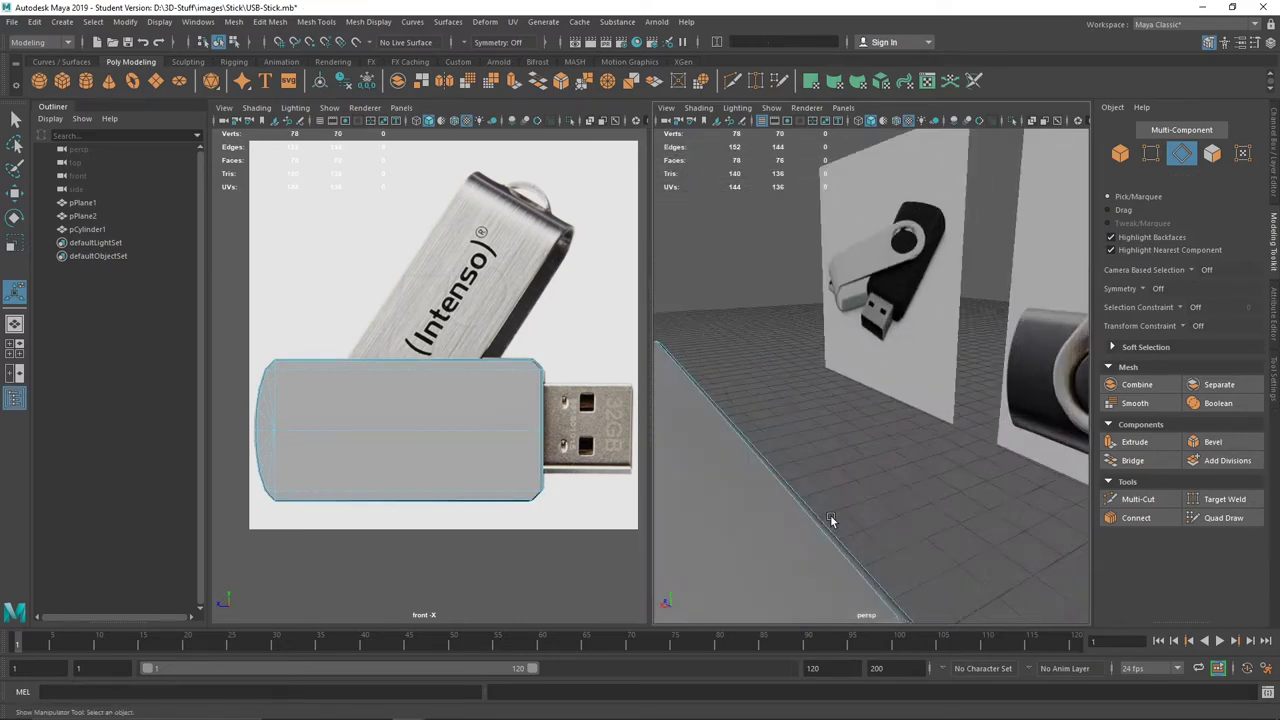
Merge the bevelled corner vertices to center and target-weld the remaining end vertices
key("F9")
mouse_move(830, 340)
left_mouse_down()
mouse_move(880, 400)
mouse_move(657, 103)
left_mouse_up()
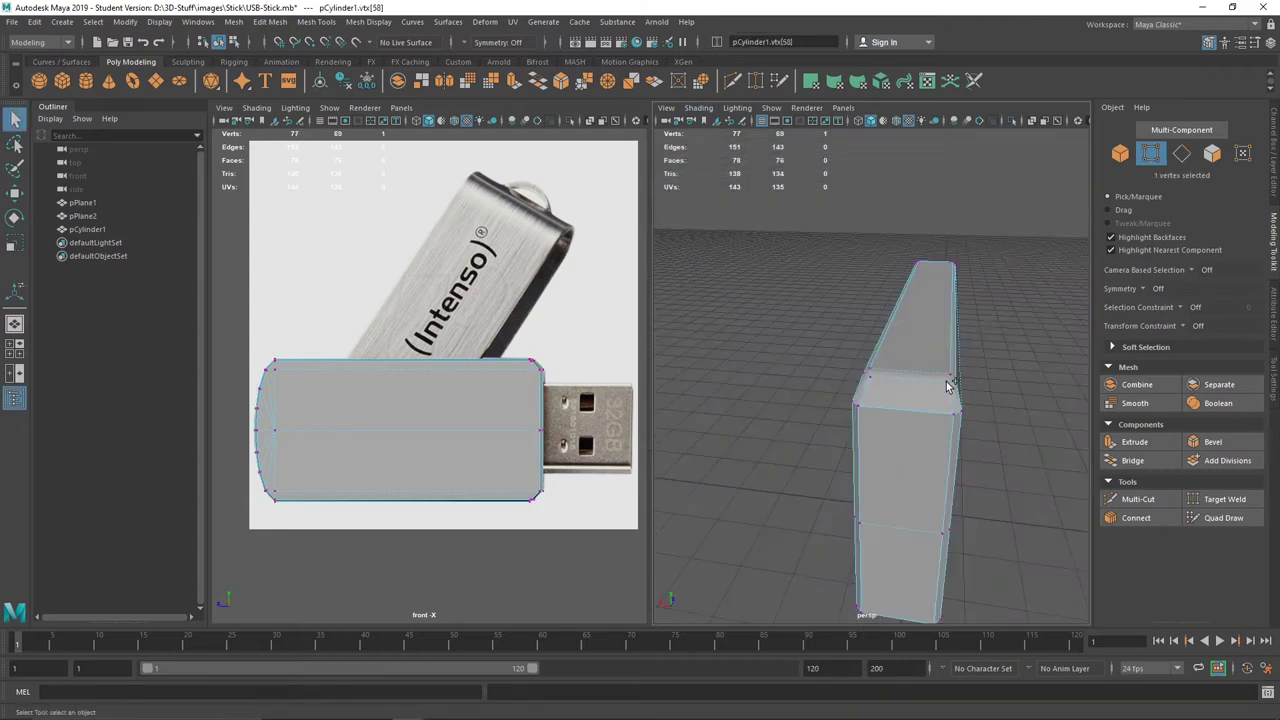
left_click(607, 80)
left_click_drag(870, 400, 797, 447, "alt")
left_click(631, 80)
left_click_drag(850, 400, 1000, 430, "alt")
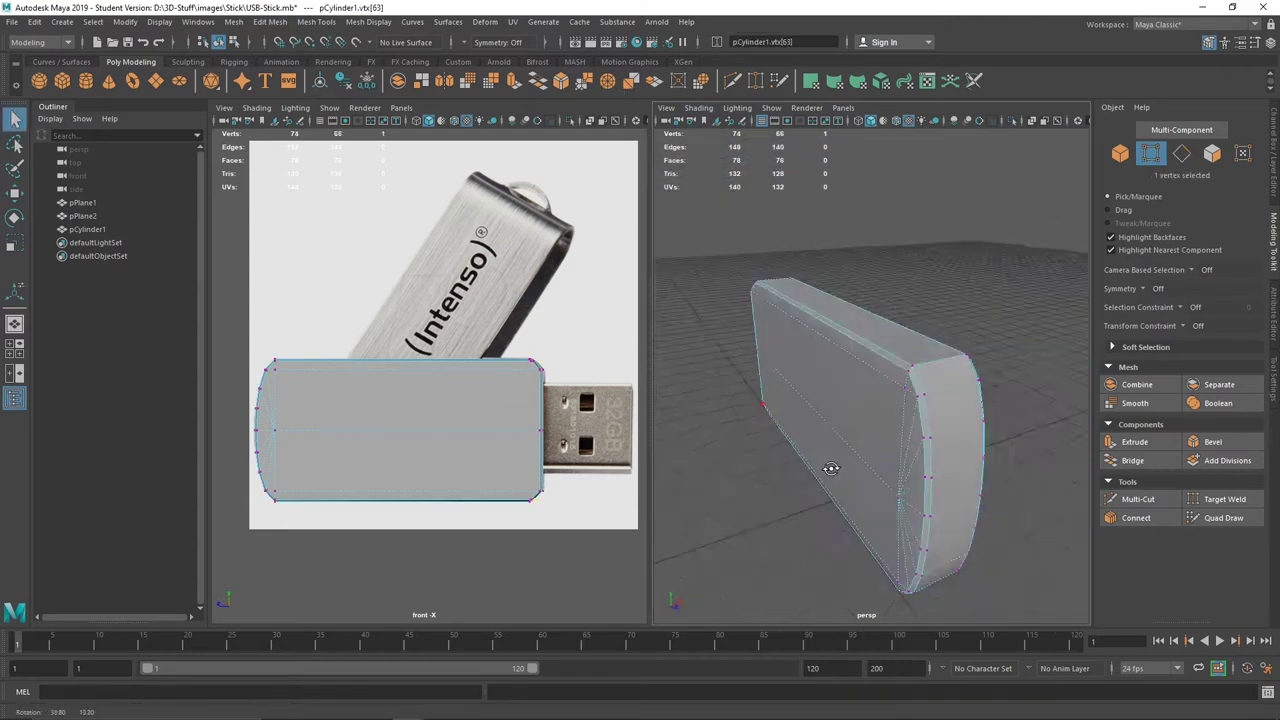
mouse_move(716, 399)
left_mouse_down()
mouse_move(1085, 386)
mouse_move(859, 358)
left_mouse_up()
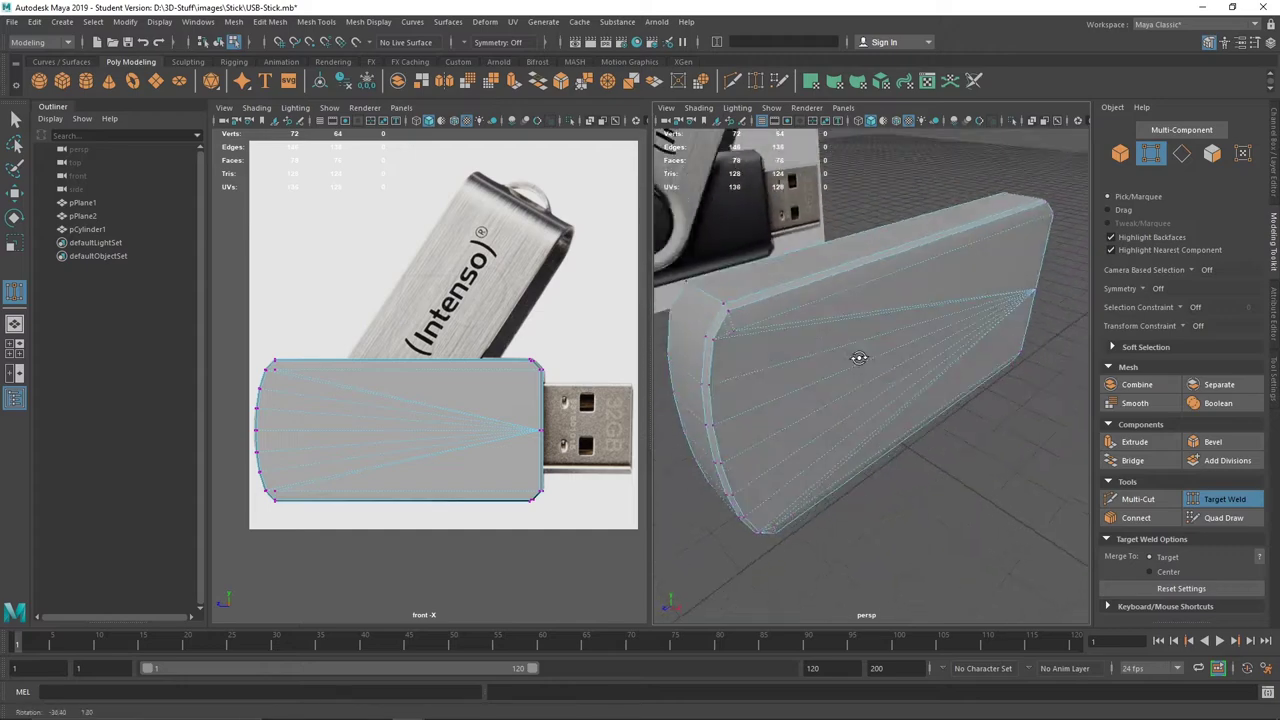
mouse_move(759, 436)
left_mouse_down("alt")
mouse_move(914, 211)
mouse_move(900, 305)
left_mouse_up("alt")
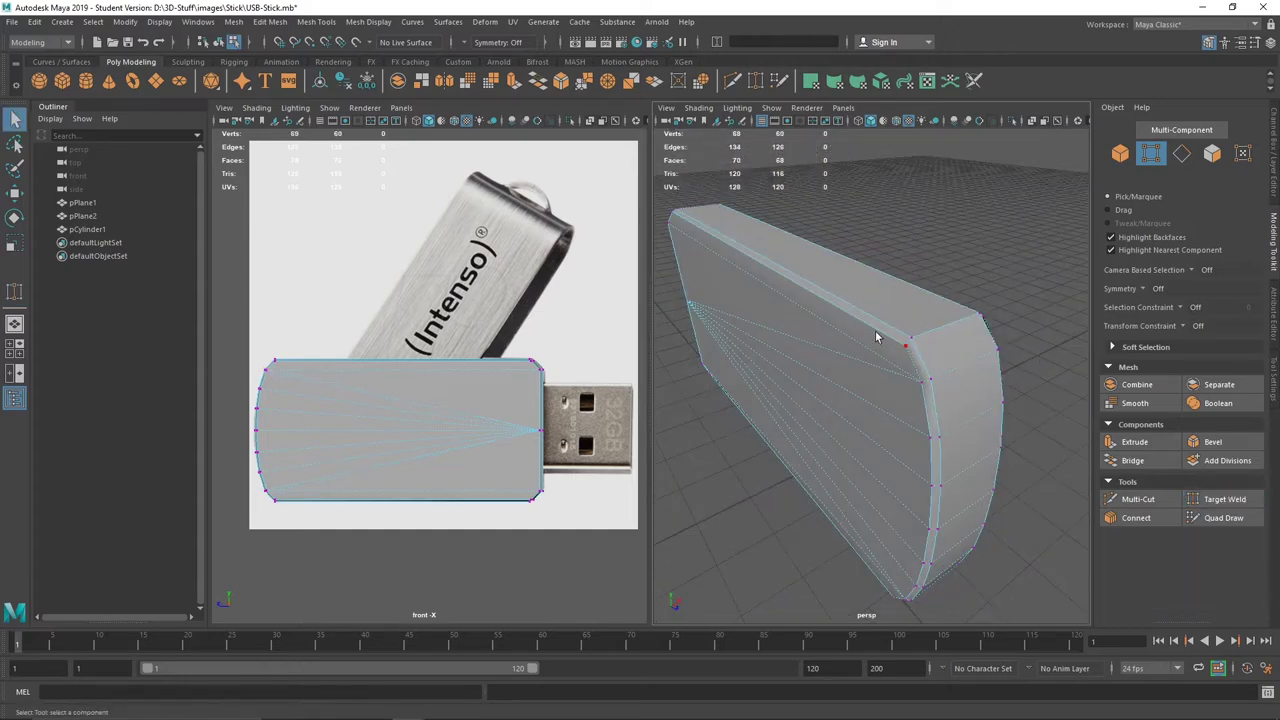
Delete the redundant long edges on the block's sides
key("F10")
left_click(812, 476)
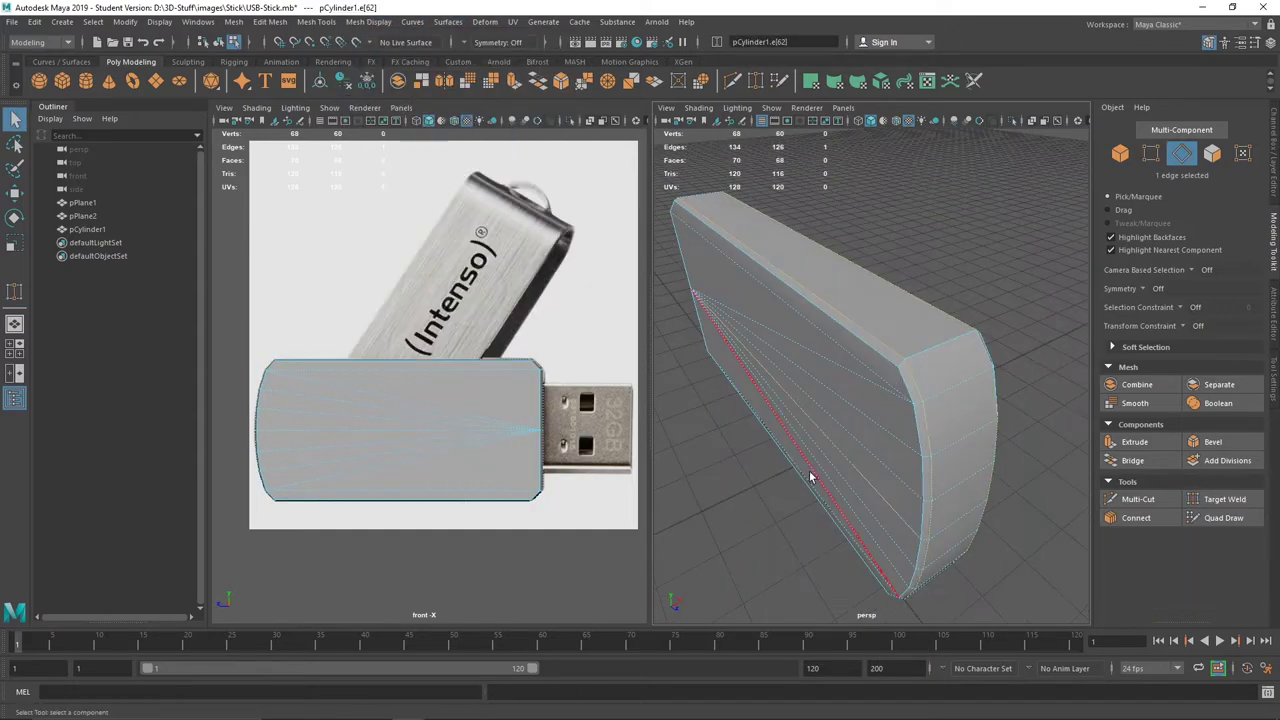
mouse_move(811, 477)
left_mouse_down("alt")
mouse_move(871, 443)
mouse_move(923, 361)
mouse_move(903, 397)
mouse_move(809, 423)
mouse_move(917, 408)
mouse_move(1093, 468)
left_mouse_up("alt")
key("Delete")
left_click(903, 397)
scroll(863, 428, "up", 2)
key("Delete")
left_click_drag(787, 421, 1024, 420, "alt")
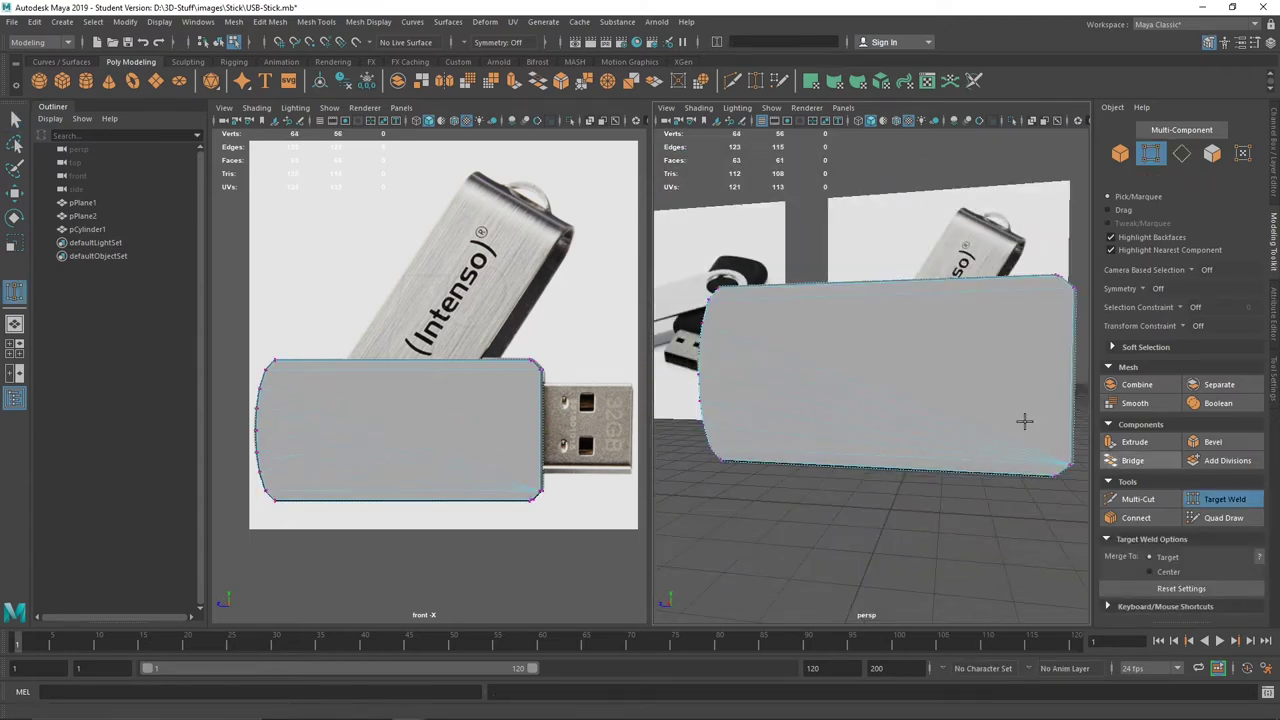
mouse_move(769, 393)
left_mouse_down("alt")
mouse_move(695, 382)
mouse_move(765, 447)
mouse_move(744, 311)
left_mouse_up("alt")
left_click(695, 382)
key("Delete")
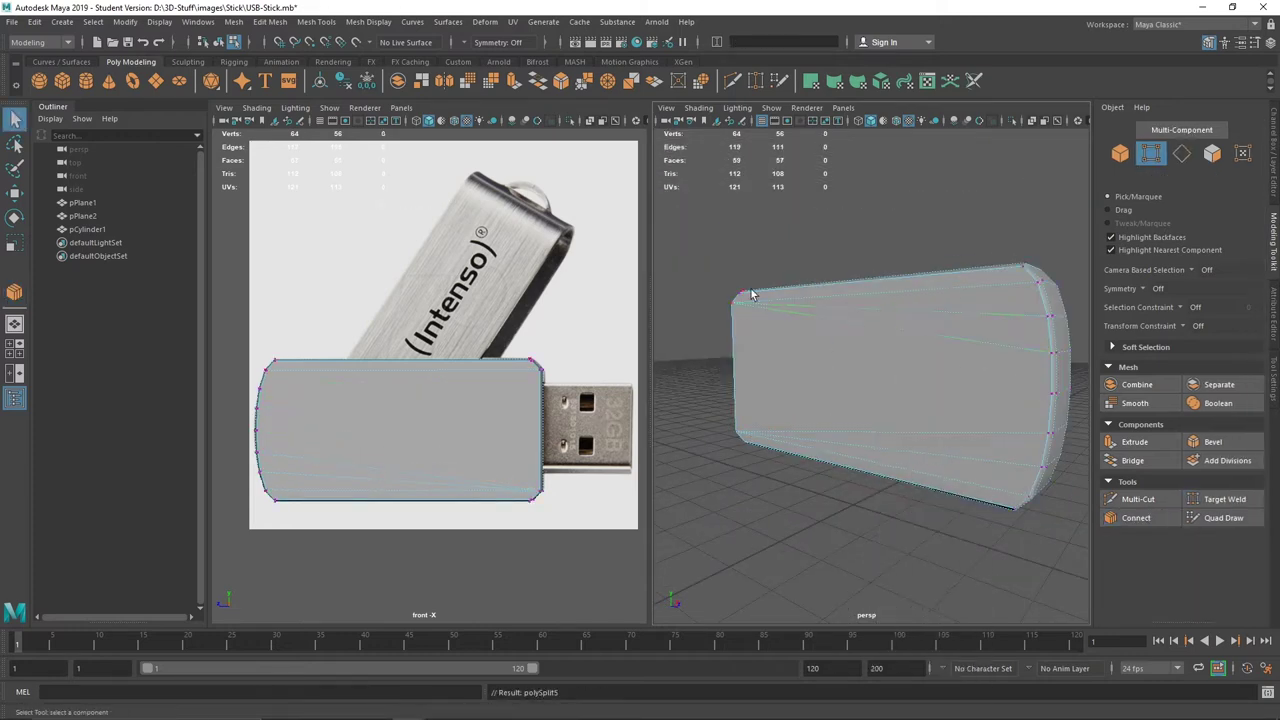
Connect the two selected vertices with an edge and return to object mode with the body selected
left_click(1110, 517)
mouse_move(1080, 490)
left_mouse_down("alt")
mouse_move(1055, 320)
mouse_move(903, 466)
mouse_move(733, 506)
mouse_move(720, 406)
mouse_move(871, 433)
mouse_move(937, 428)
left_mouse_up("alt")
key("F8")
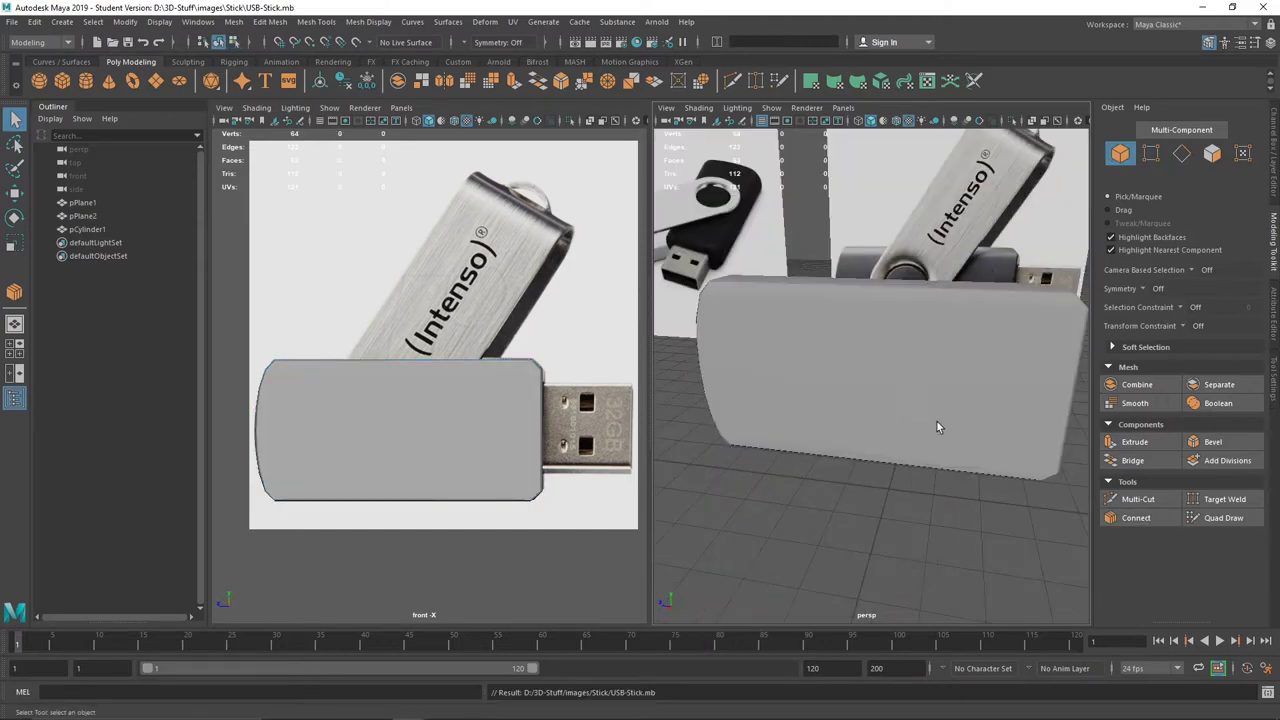
left_click(937, 428)
scroll(900, 428, "up", 5)
scroll(900, 428, "down", 5)
key("F9")
left_click(367, 22)
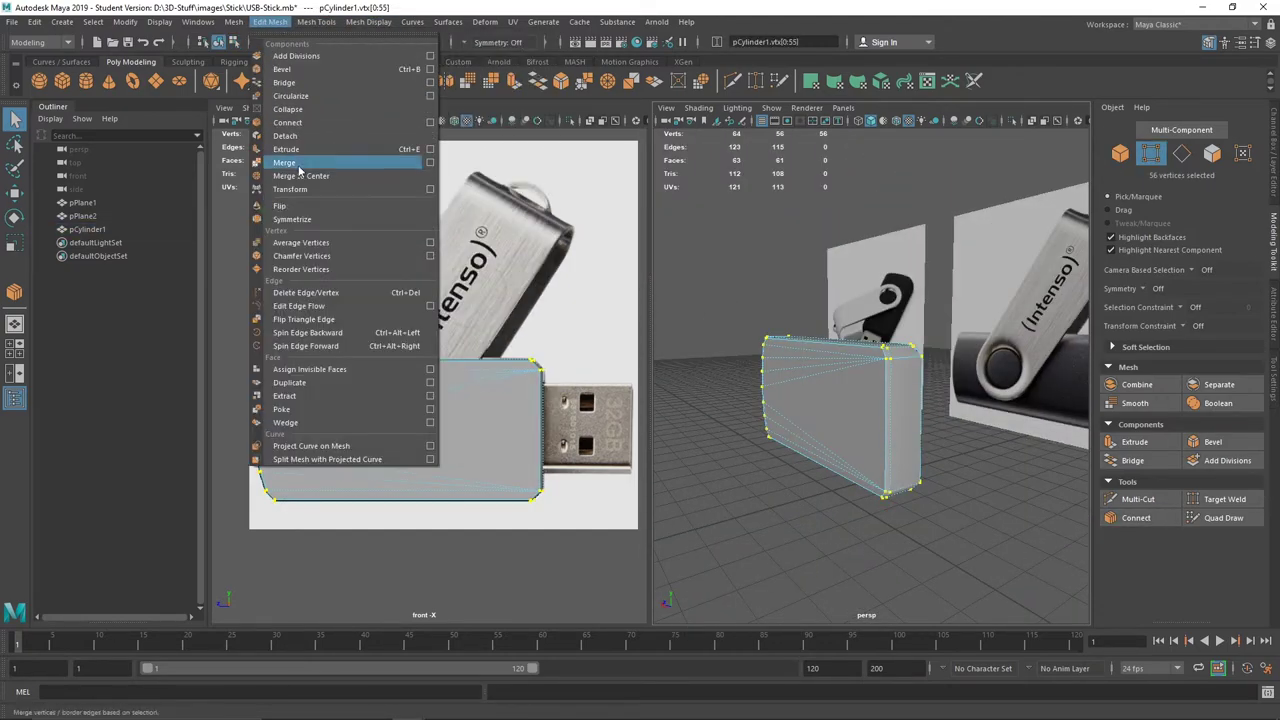
key("Escape")
right_click_drag(990, 385, 1040, 375)
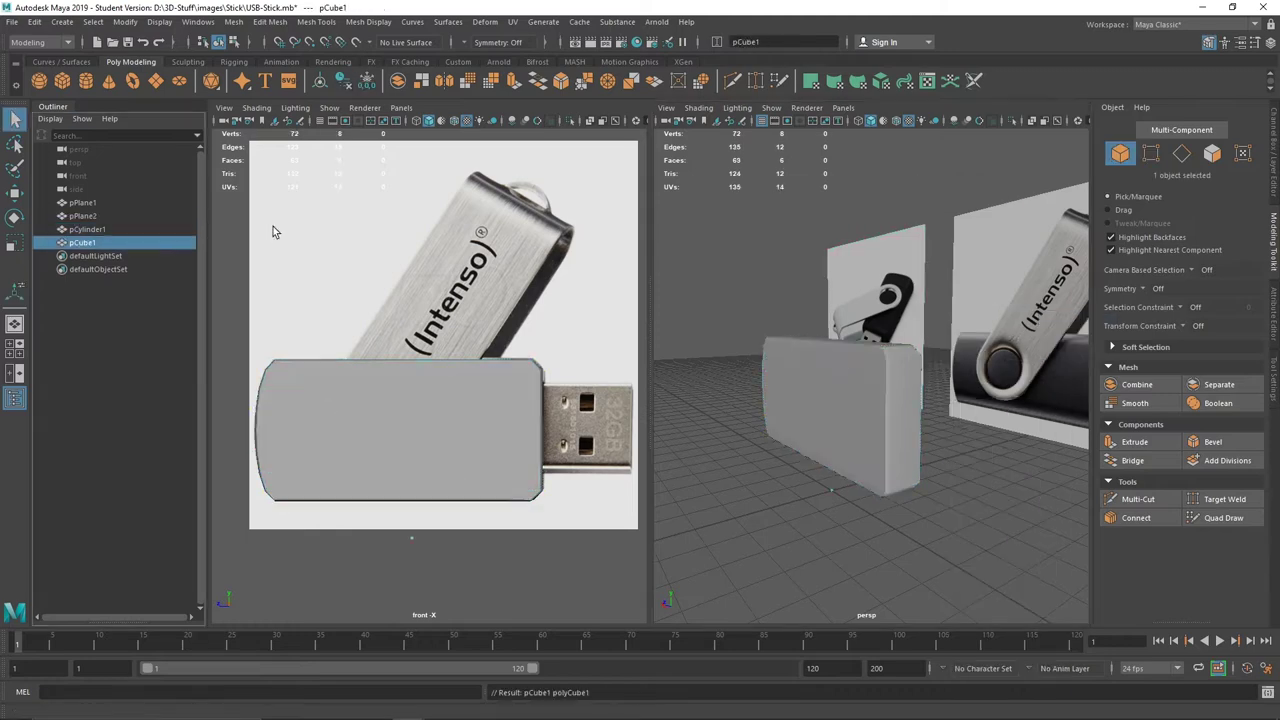
Move and scale pCube1 to fill the USB connector outline, stretching it along one axis
key("e")
key("w")
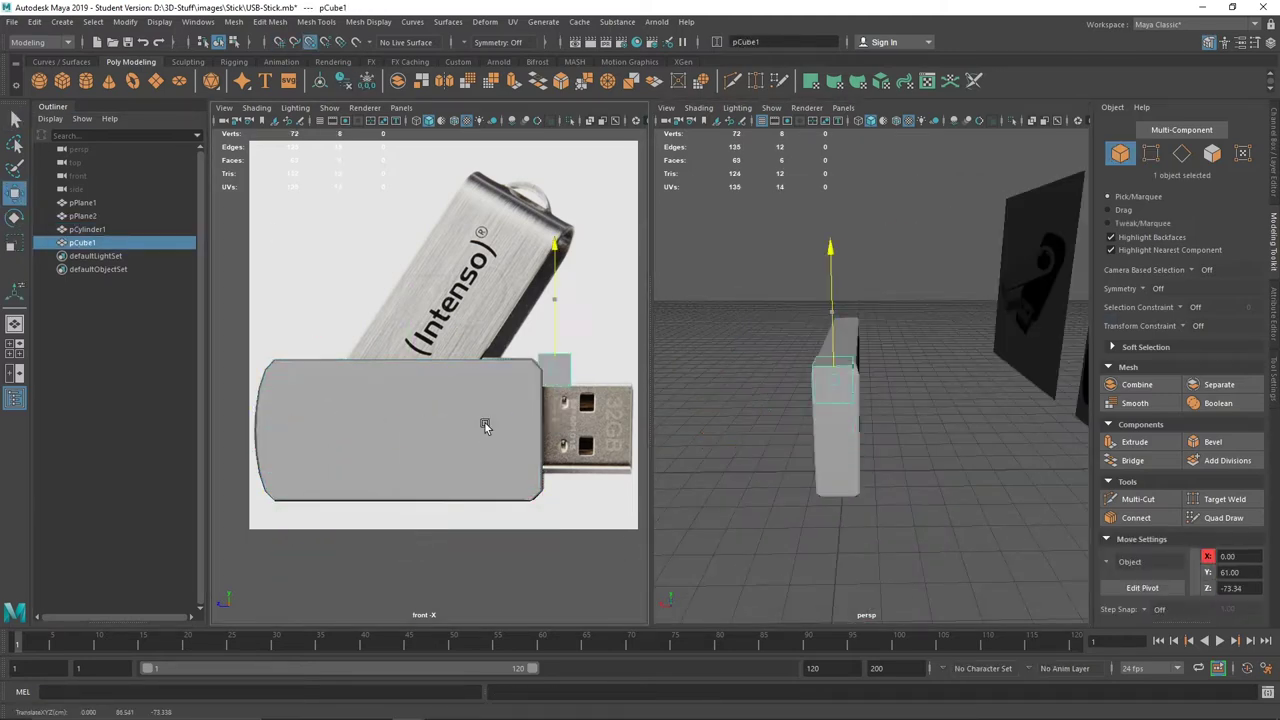
right_click_drag(590, 380, 650, 322)
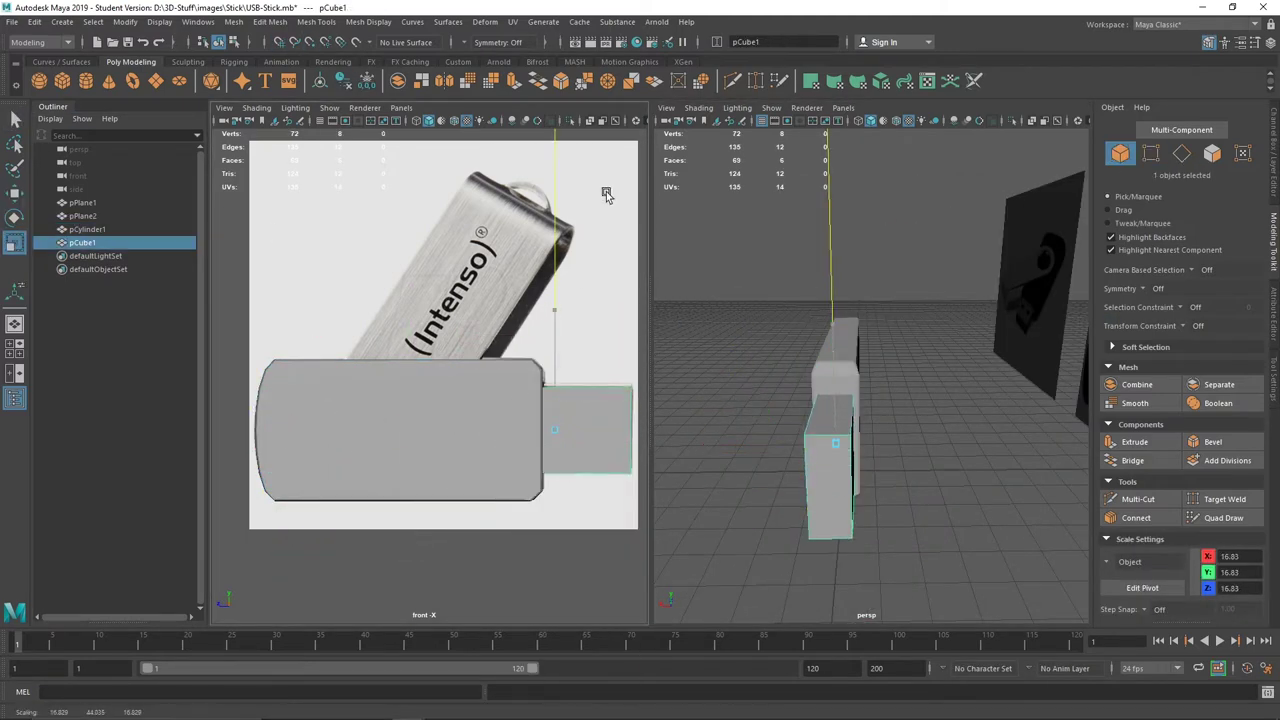
key("r")
mouse_move(880, 400)
left_mouse_down("alt")
mouse_move(760, 470)
mouse_move(900, 450)
left_mouse_up("alt")
left_click(757, 472)
Bevel the box's outer end face edges, then delete that face to open the end
left_click(880, 450)
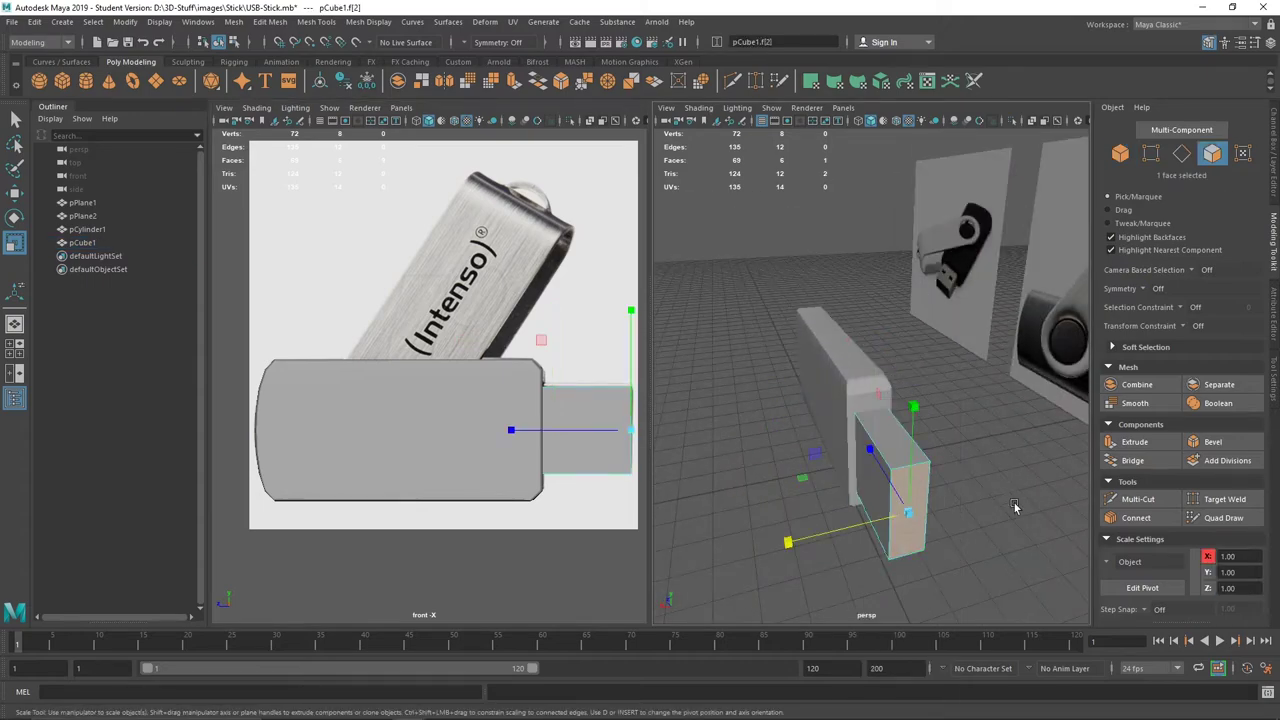
mouse_move(1008, 520)
left_mouse_down("alt")
mouse_move(833, 421)
mouse_move(900, 440)
mouse_move(924, 464)
left_mouse_up("alt")
key("ctrl+b")
scroll(1011, 412, "up", 2)
left_click(985, 196)
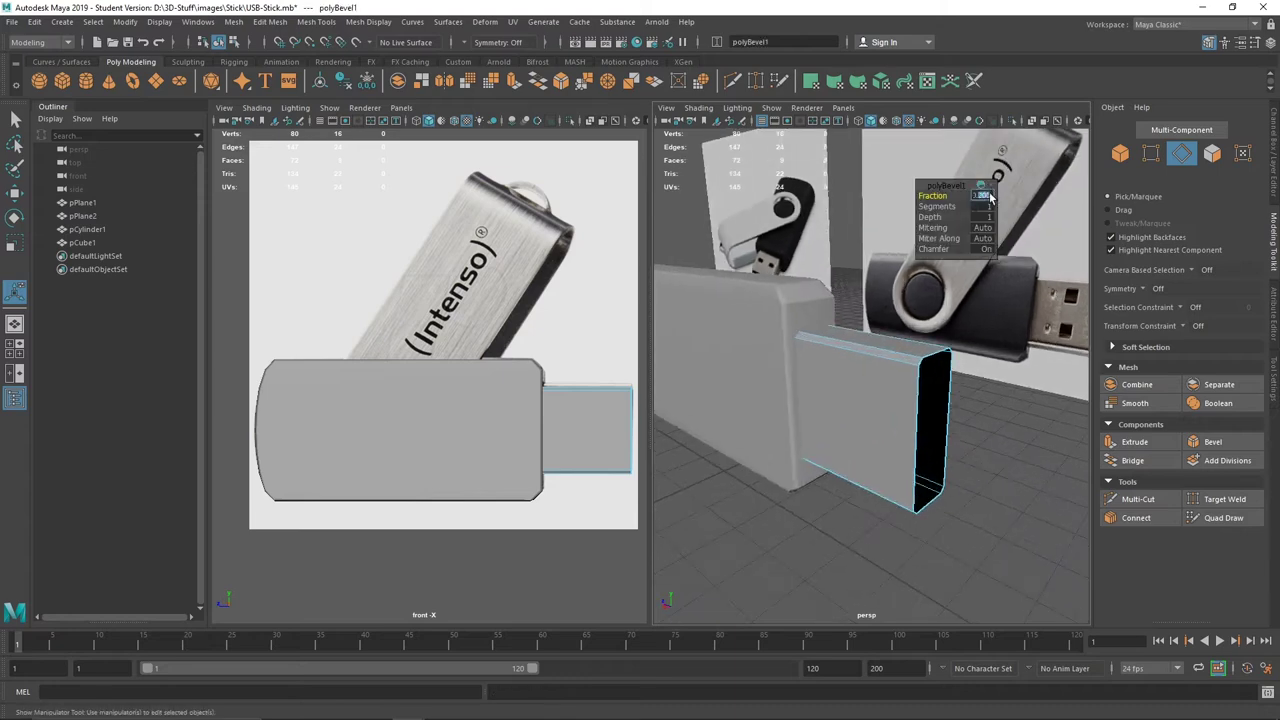
key("Delete")
mouse_move(934, 398)
left_mouse_down("alt")
mouse_move(1014, 443)
mouse_move(569, 294)
left_mouse_up("alt")
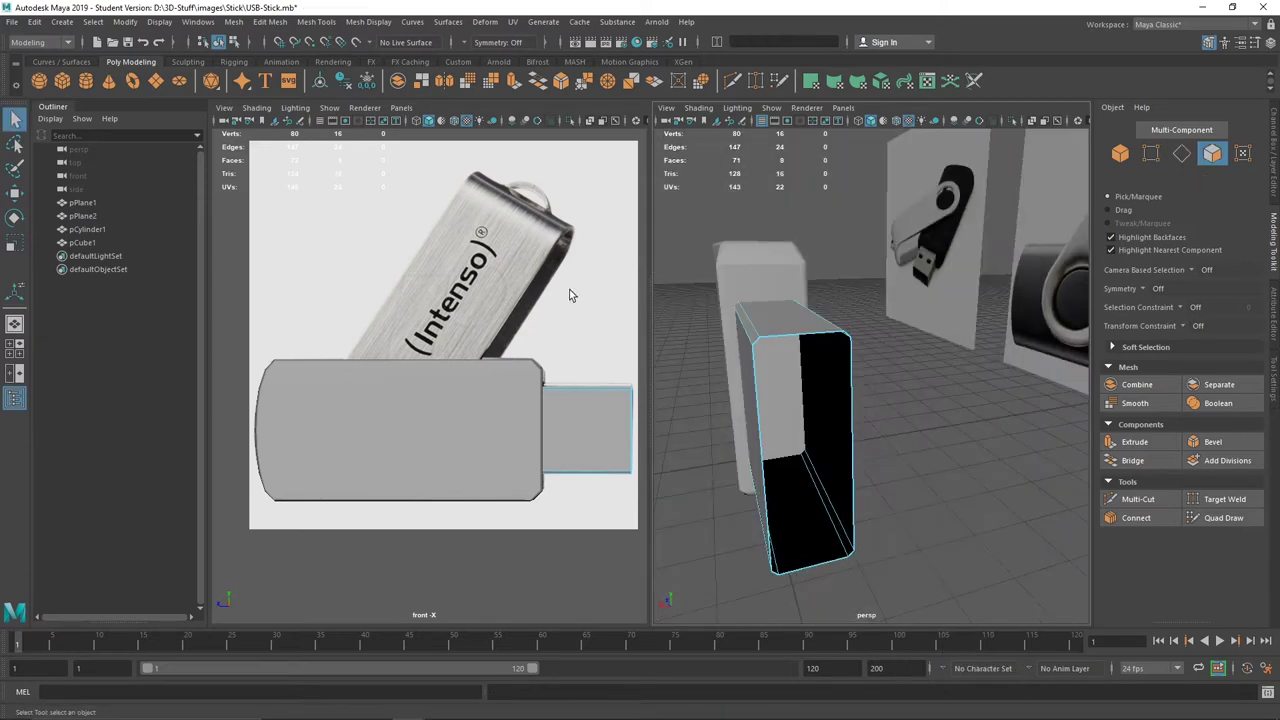
Extrude the open end's border edges inward twice to form a rim and inner walls
double_click(794, 443)
key("ctrl+e")
mouse_move(794, 451)
left_mouse_down("alt")
mouse_move(880, 437)
mouse_move(808, 360)
mouse_move(858, 518)
mouse_move(805, 326)
left_mouse_up("alt")
key("ctrl+e")
right_click_drag(805, 326, 793, 290)
Weld the stray inner corner vertices onto their neighbours with Target Weld
left_click(793, 290)
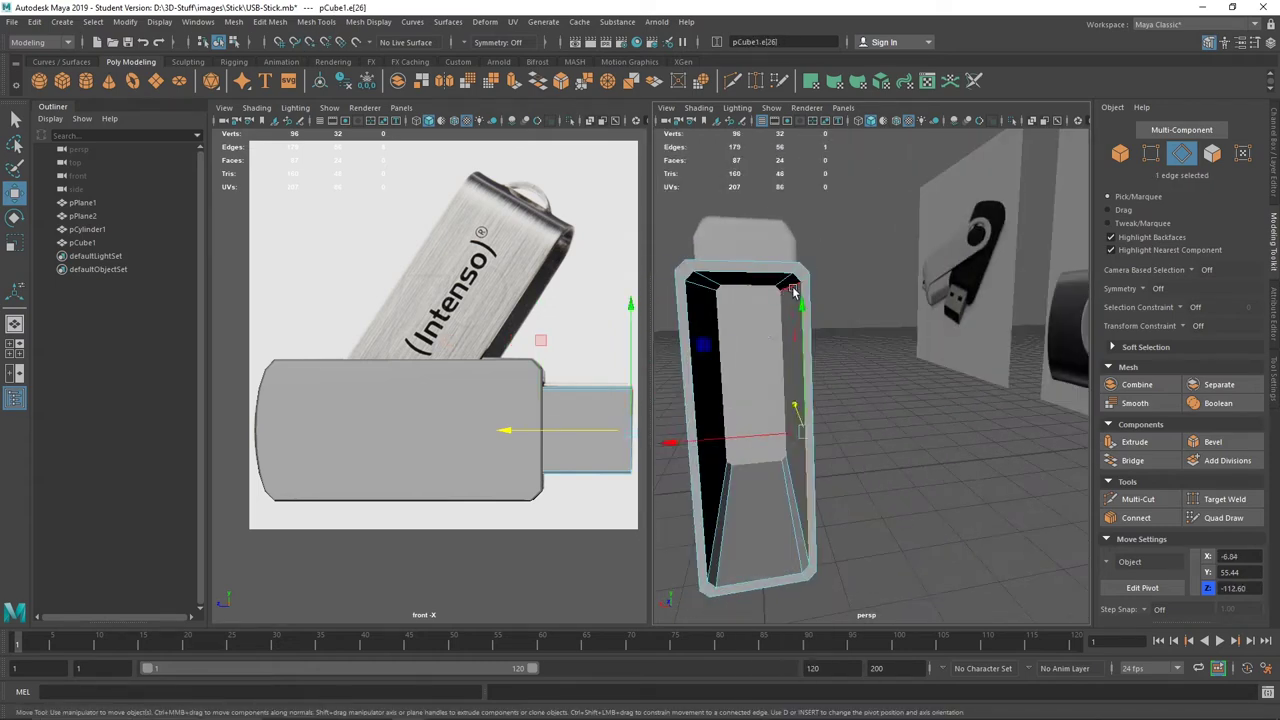
left_click_drag(793, 284, 806, 568)
left_click_drag(806, 568, 974, 486, "alt")
key("ctrl+z")
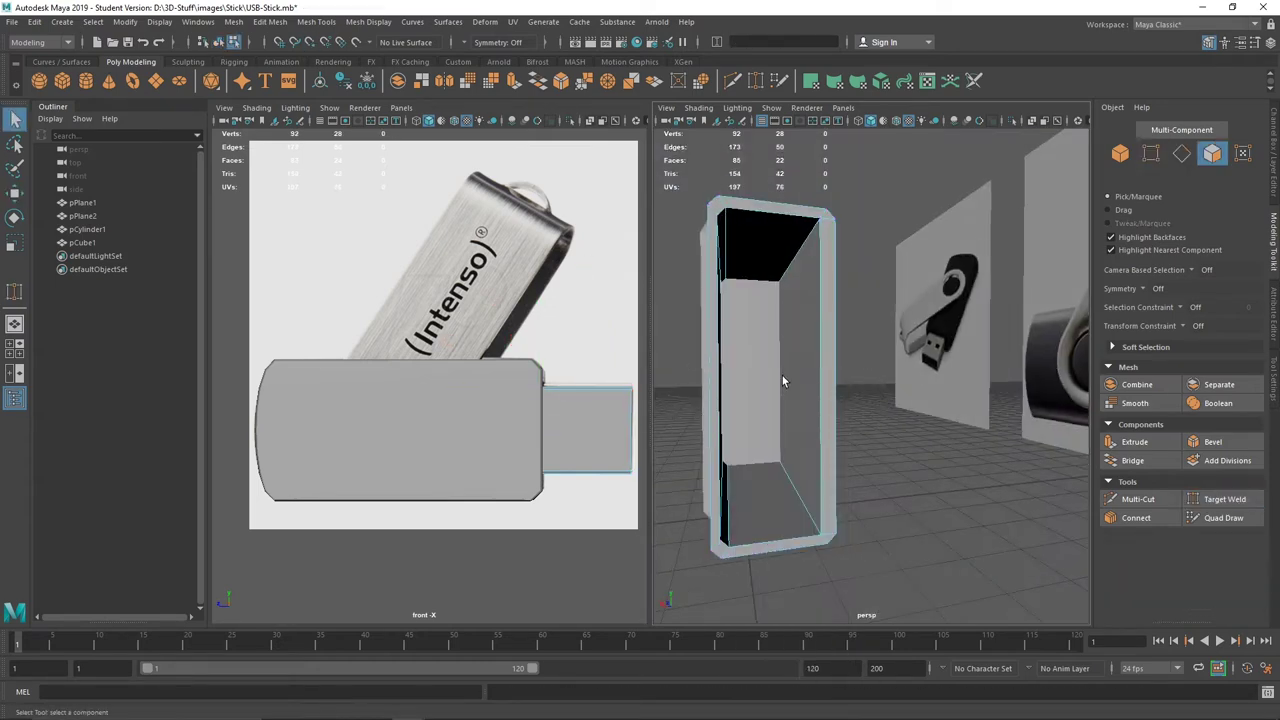
key("ctrl+z")
key("ctrl+z")
left_click(157, 47)
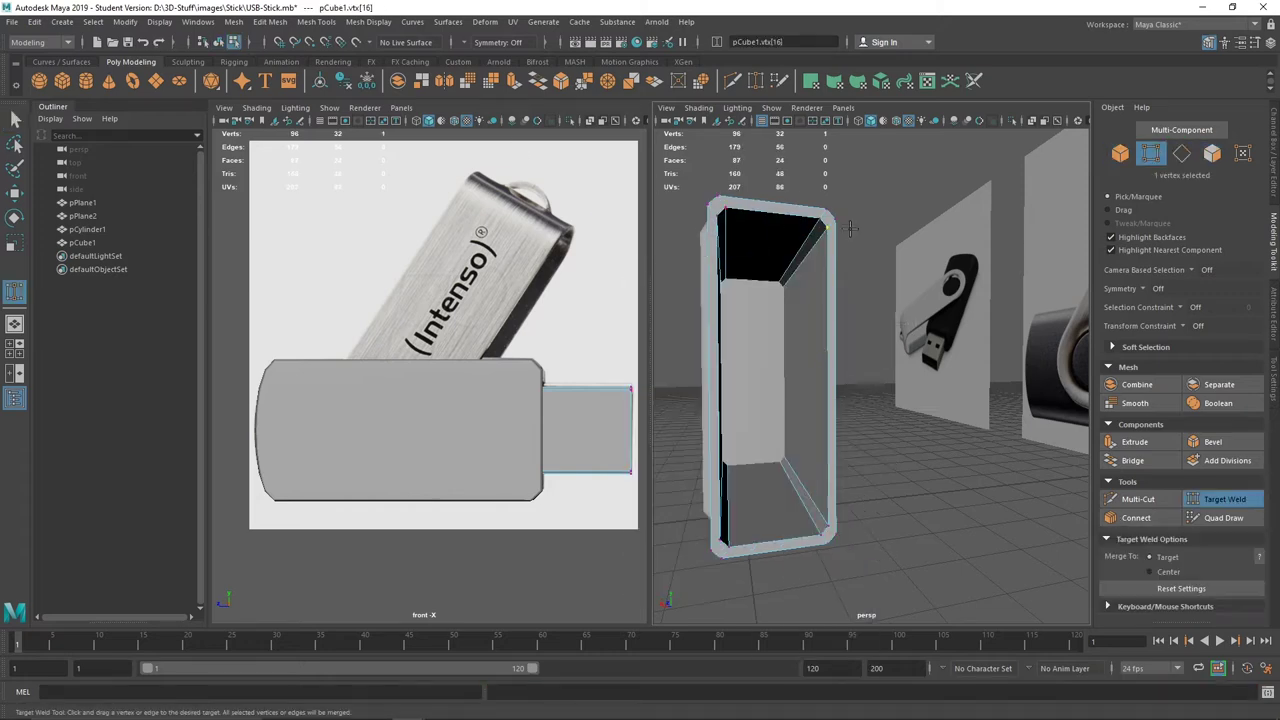
left_click_drag(850, 228, 828, 538)
left_click_drag(828, 538, 966, 447, "alt")
left_click_drag(957, 285, 1016, 279)
left_click_drag(1016, 279, 848, 420, "alt")
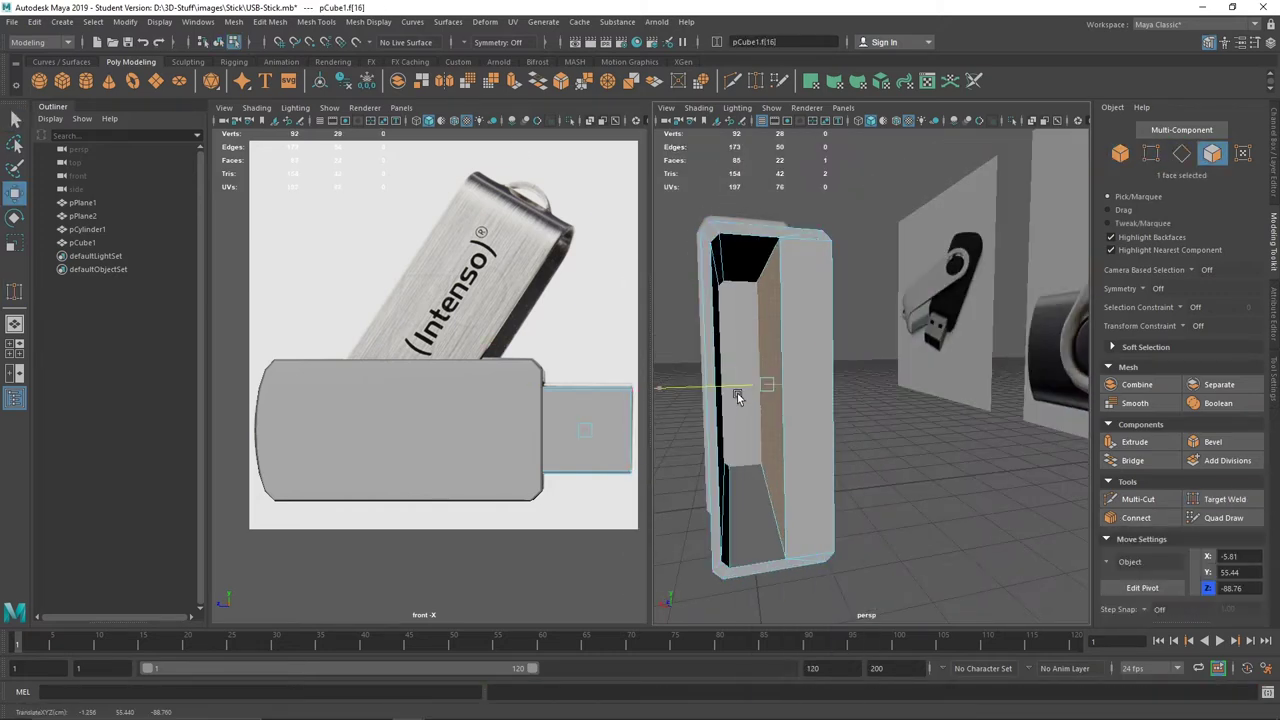
Shift the inner face along the connector's length, then clear the selection
key("w")
mouse_move(737, 396)
left_mouse_down("alt")
mouse_move(851, 420)
mouse_move(789, 343)
left_mouse_up("alt")
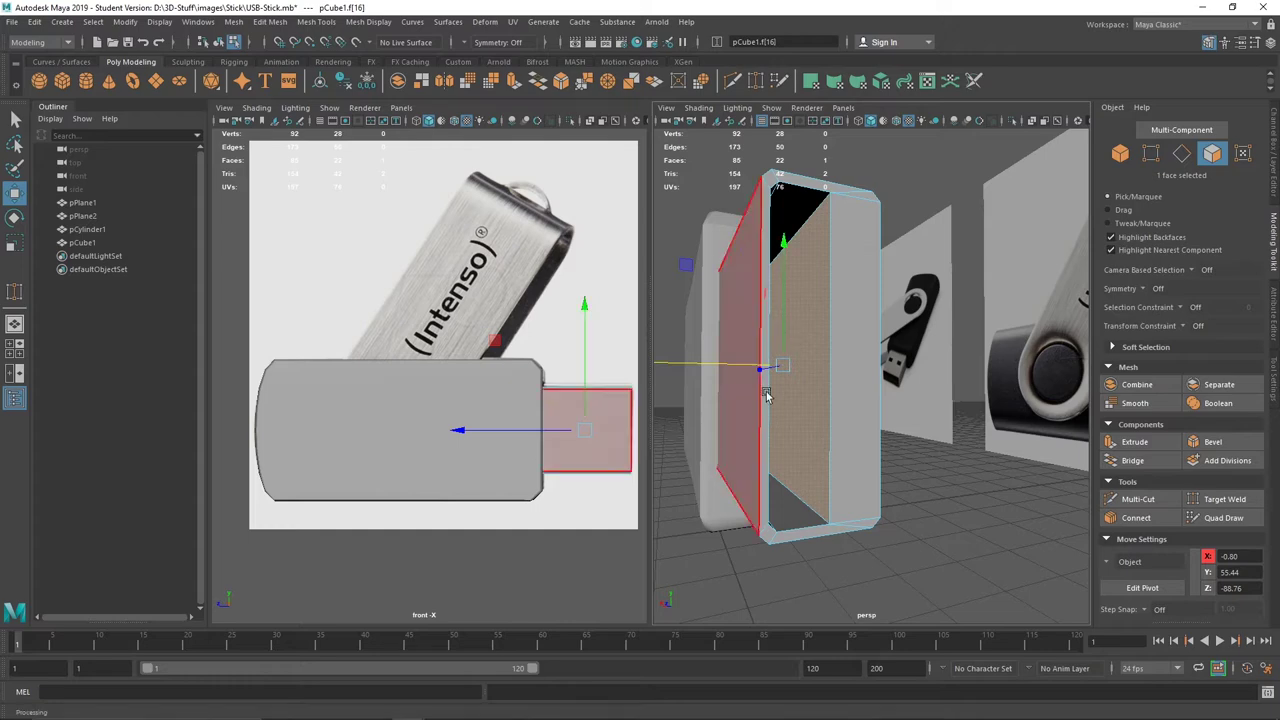
mouse_move(766, 396)
left_mouse_down("alt")
mouse_move(737, 394)
mouse_move(997, 488)
mouse_move(773, 459)
mouse_move(821, 472)
left_mouse_up("alt")
left_click(720, 423)
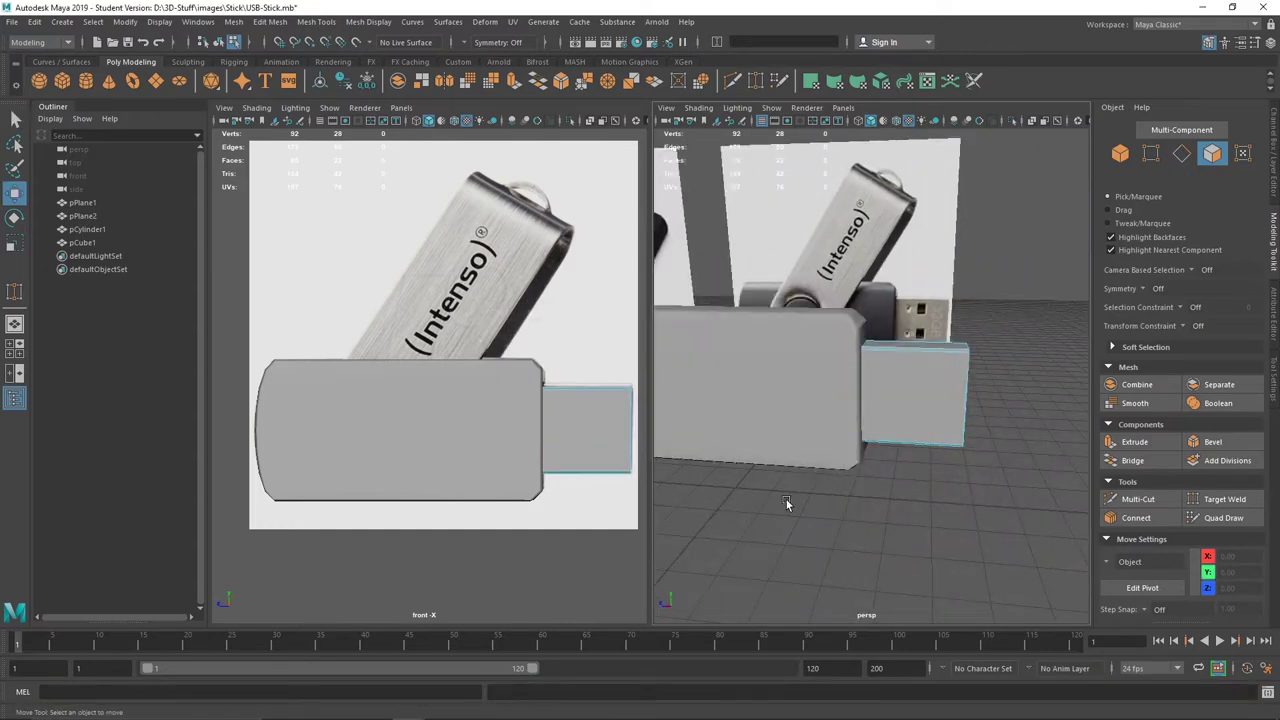
Extrude the connector's middle edges in front view and position them across the connector
key("q")
key("F10")
left_click_drag(900, 474, 870, 466, "alt")
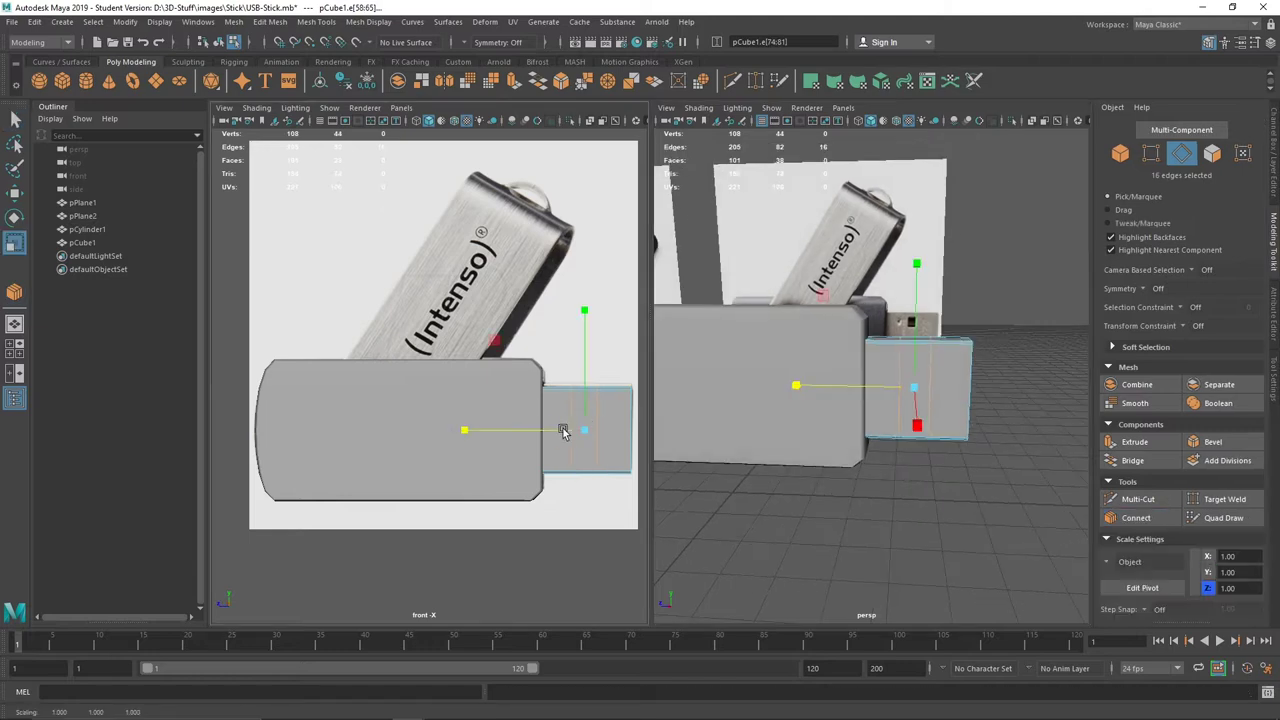
right_click_drag(586, 343, 586, 290)
key("w")
mouse_move(455, 300)
left_mouse_down()
mouse_move(527, 380)
mouse_move(608, 434)
left_mouse_up()
middle_click_drag(608, 434, 595, 460)
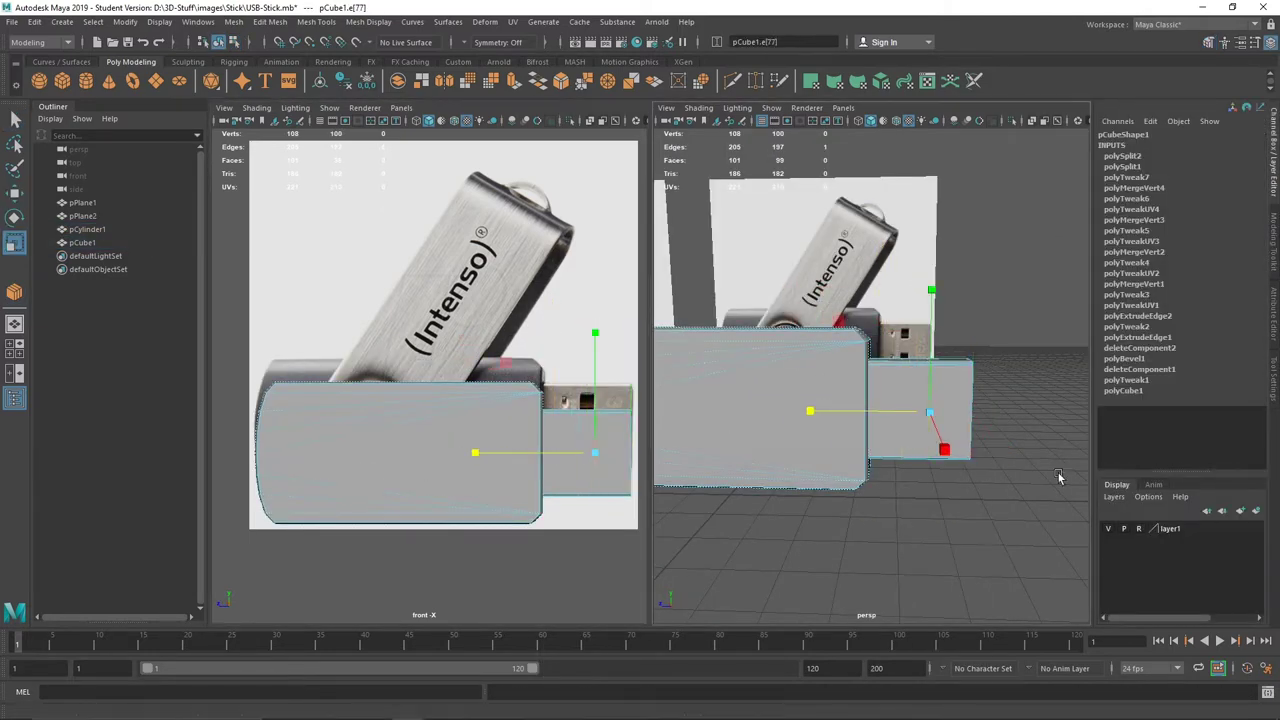
right_click_drag(600, 343, 640, 320, "shift")
left_click_drag(531, 394, 470, 394)
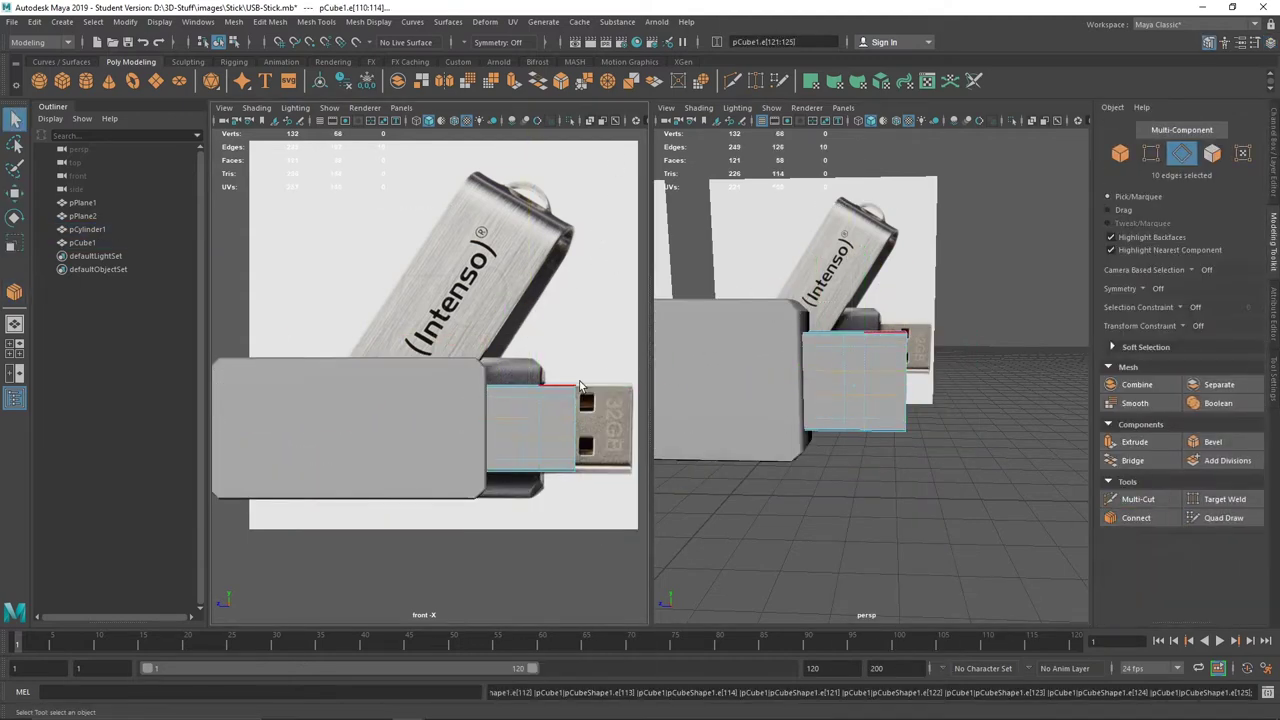
Extrude the two hole faces and sink them into the connector
right_click_drag(891, 346, 891, 330)
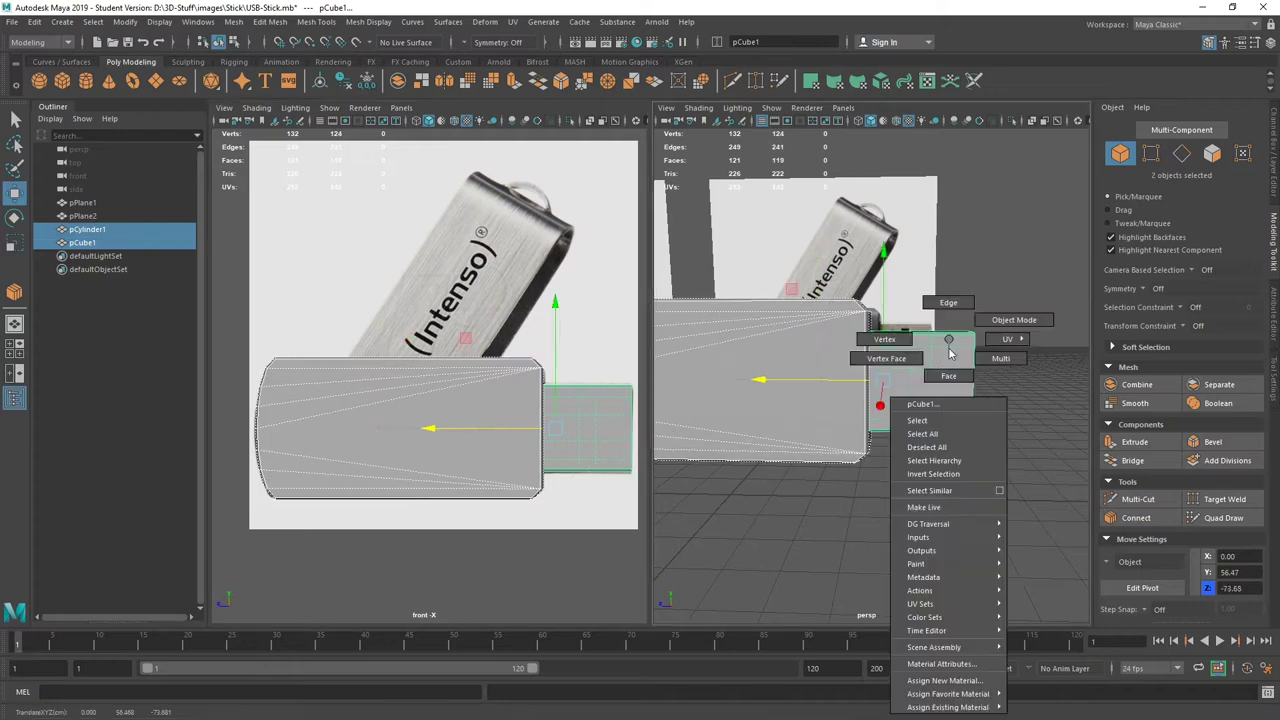
left_click(920, 357, "shift")
mouse_move(920, 357)
left_mouse_down("alt")
mouse_move(806, 410)
mouse_move(757, 530)
left_mouse_up("alt")
key("ctrl+e")
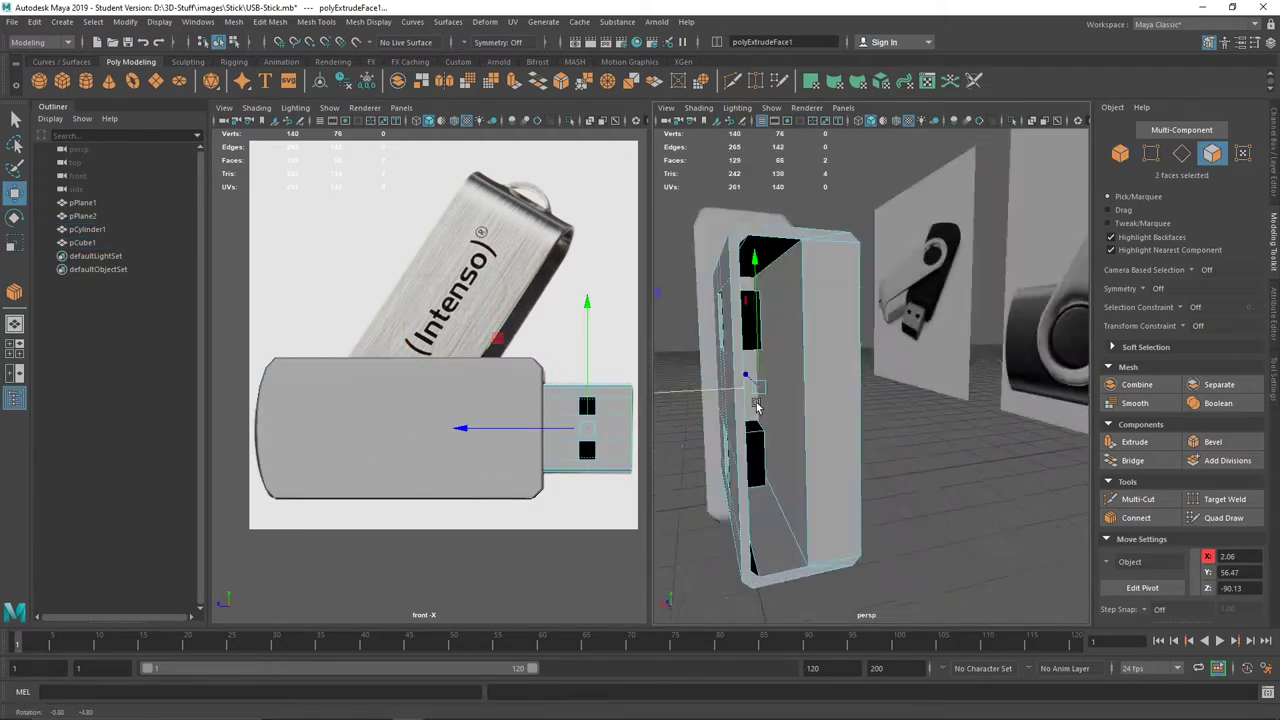
left_click_drag(797, 450, 730, 370, "alt")
right_click_drag(730, 370, 720, 330)
left_click(750, 485)
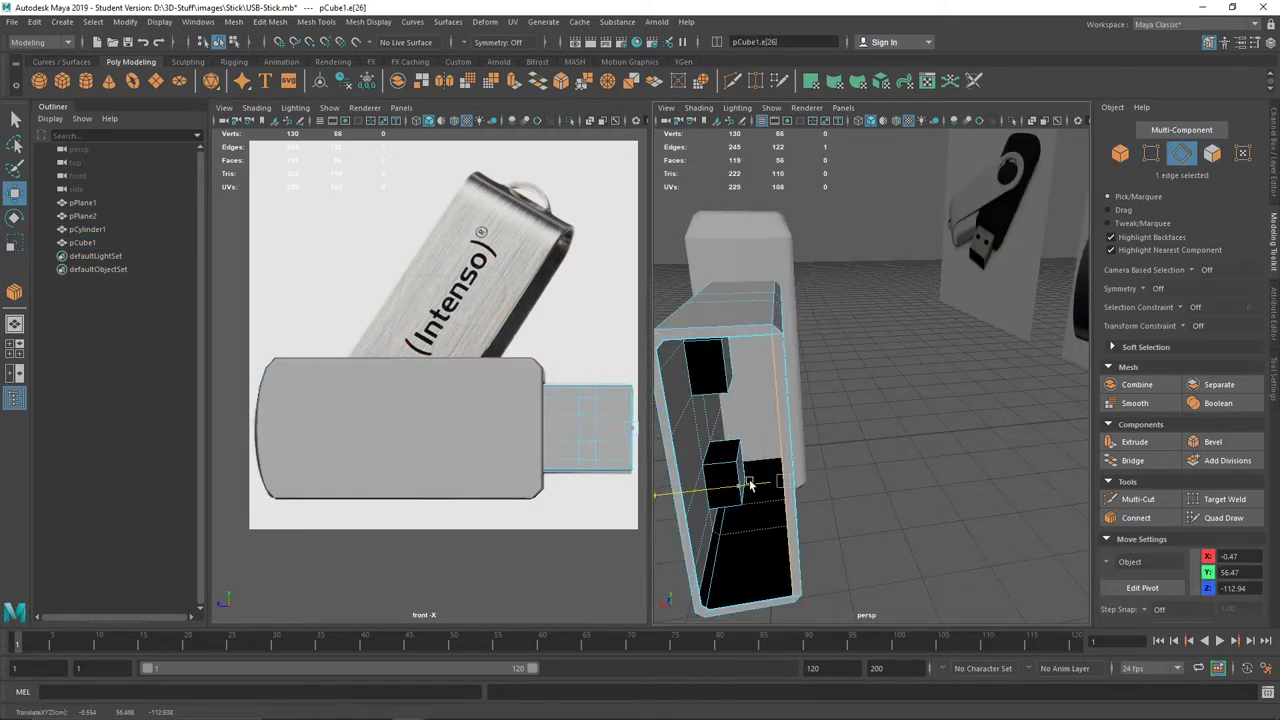
left_click_drag(760, 400, 857, 337, "alt")
Merge stray vertices inside the holes onto their neighbours
right_click_drag(857, 337, 857, 310)
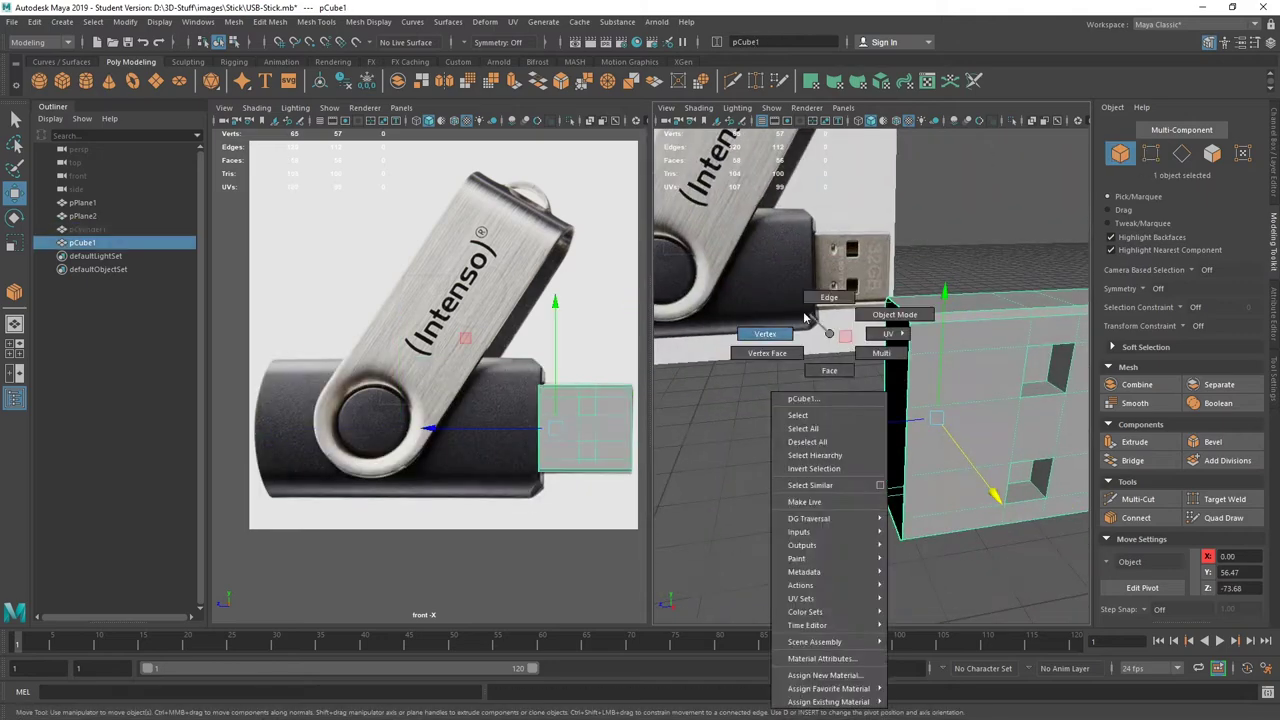
left_click(853, 349)
left_click_drag(853, 349, 878, 370, "alt")
mouse_move(925, 335)
left_mouse_down("alt")
mouse_move(971, 423)
mouse_move(900, 400)
mouse_move(865, 450)
mouse_move(811, 403)
mouse_move(769, 338)
left_mouse_up("alt")
left_click_drag(914, 320, 914, 321)
mouse_move(914, 321)
left_mouse_down("alt")
mouse_move(810, 488)
mouse_move(775, 450)
mouse_move(763, 394)
mouse_move(796, 379)
mouse_move(897, 466)
left_mouse_up("alt")
Bevel the selected edges around the holes
left_click_drag(900, 420, 940, 340, "alt")
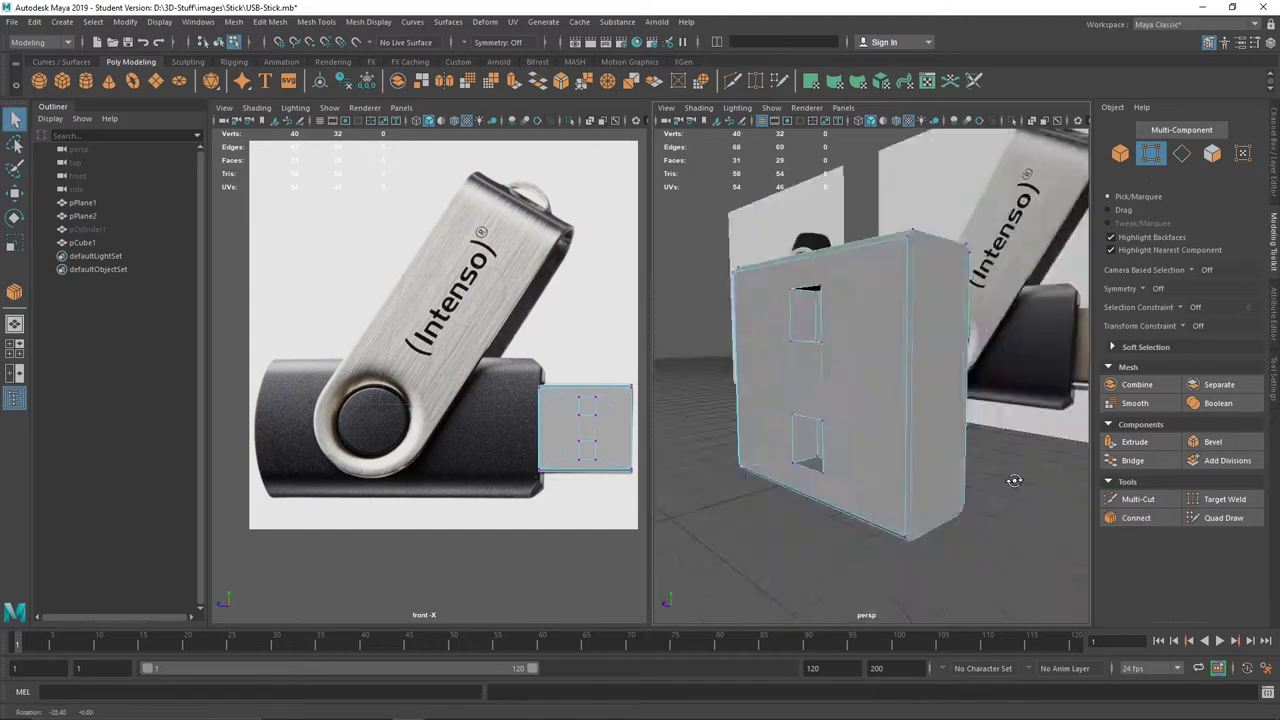
right_click_drag(943, 337, 998, 318)
left_click_drag(854, 141, 900, 300, "alt")
left_click(1193, 460)
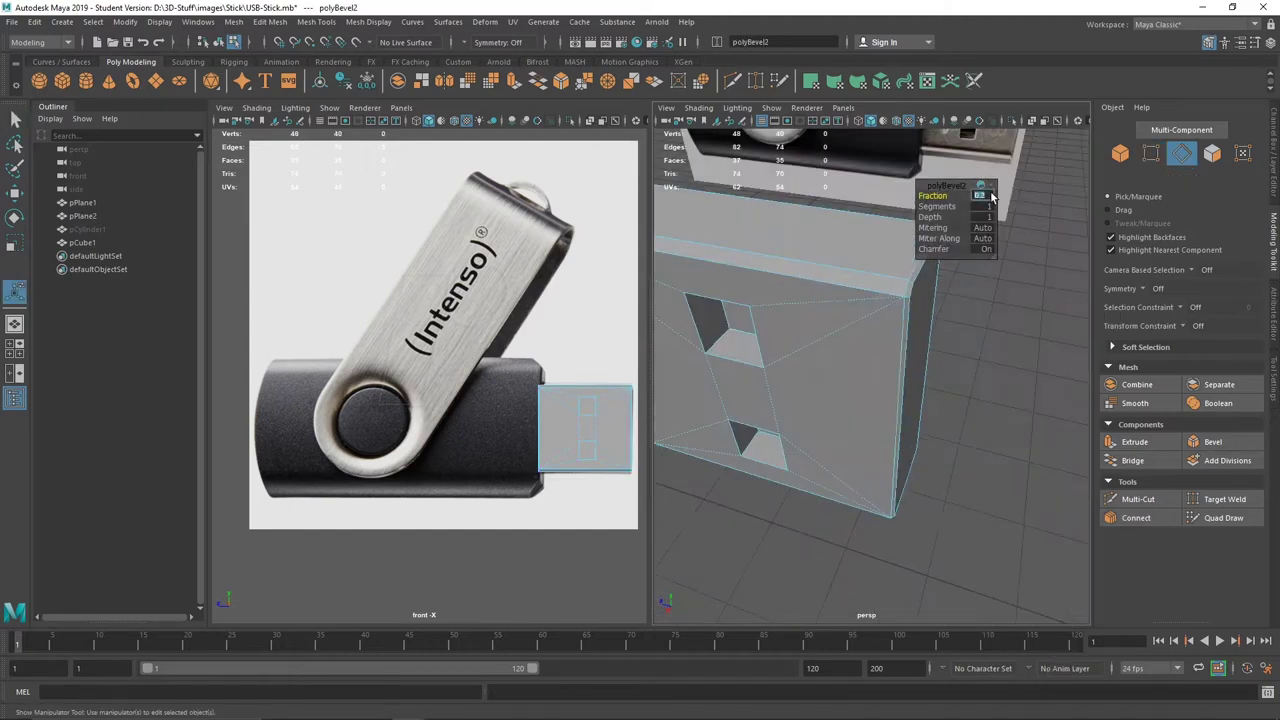
mouse_move(940, 420)
left_mouse_down("alt")
mouse_move(961, 542)
mouse_move(860, 300)
left_mouse_up("alt")
Connect two vertices on the box edge with a new edge
key("F9")
key("q")
left_click(851, 231)
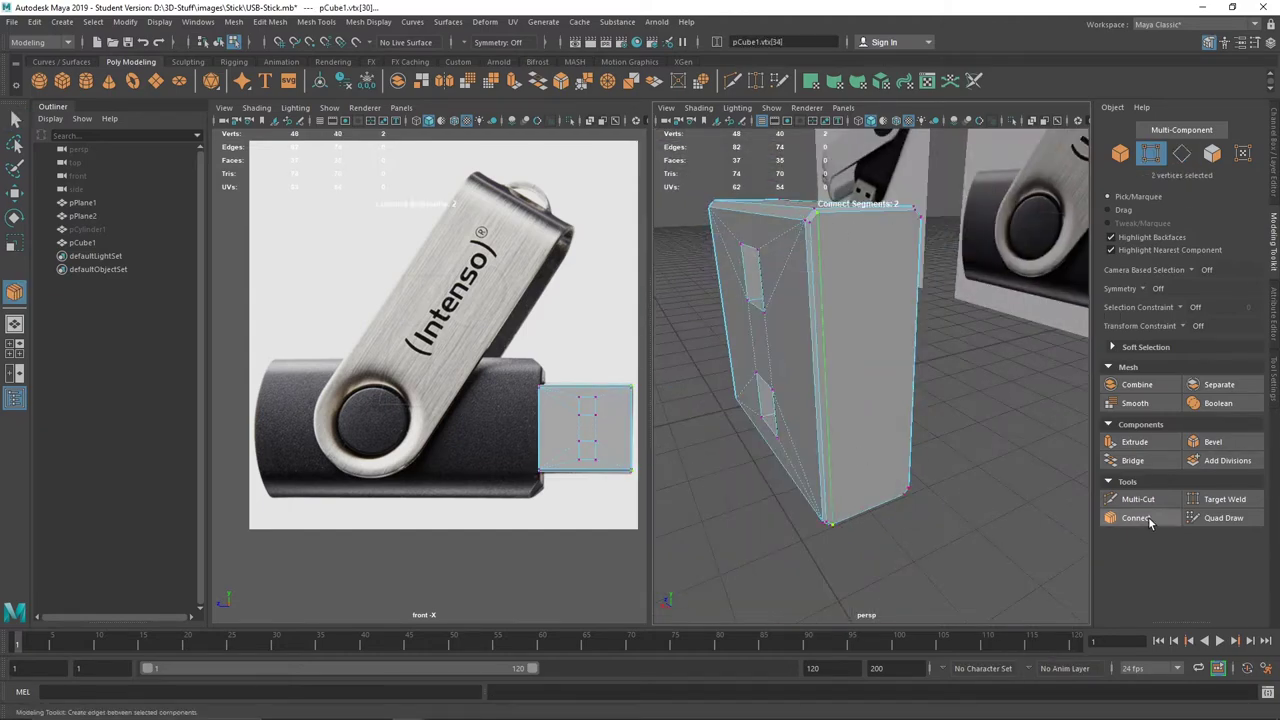
key("q")
left_click_drag(1006, 437, 737, 420, "alt")
Save the scene and show the hidden objects again
key("w")
key("ctrl+s")
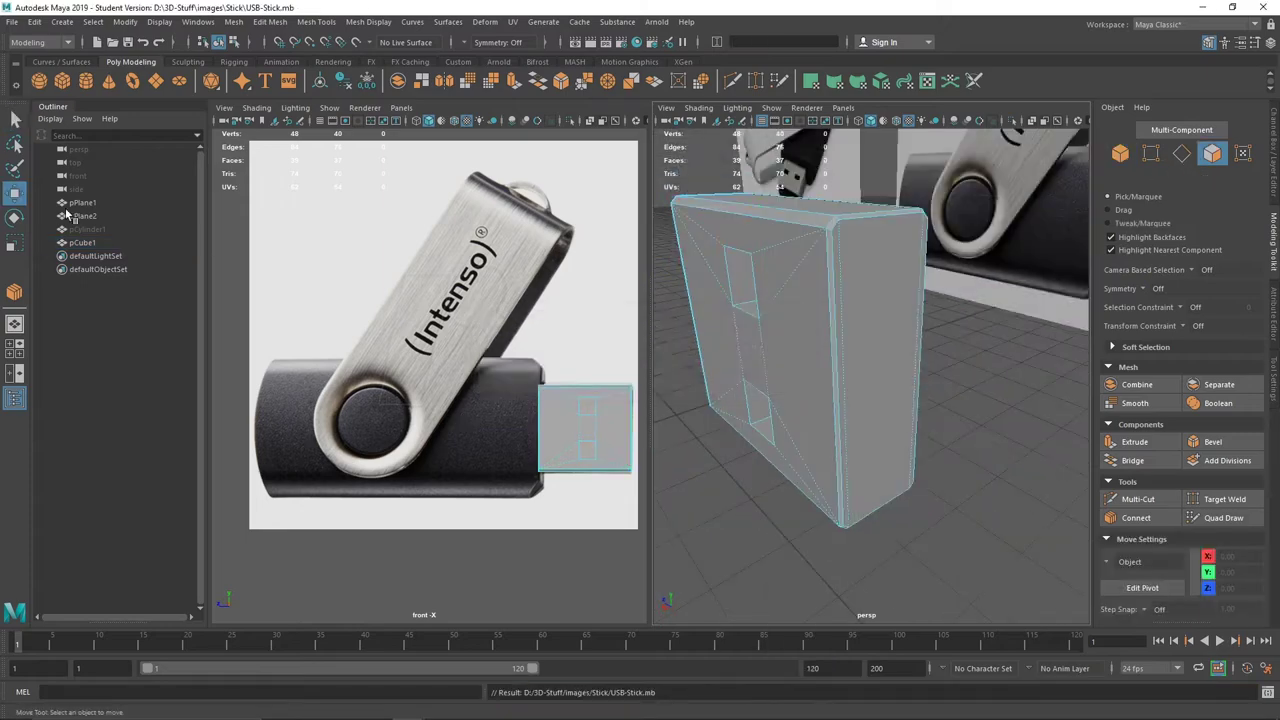
key("ctrl+shift+h")
mouse_move(860, 400)
left_mouse_down("alt")
mouse_move(786, 548)
mouse_move(848, 578)
left_mouse_up("alt")
Select the full edge loop around the first hole
key("F10")
left_click(786, 548)
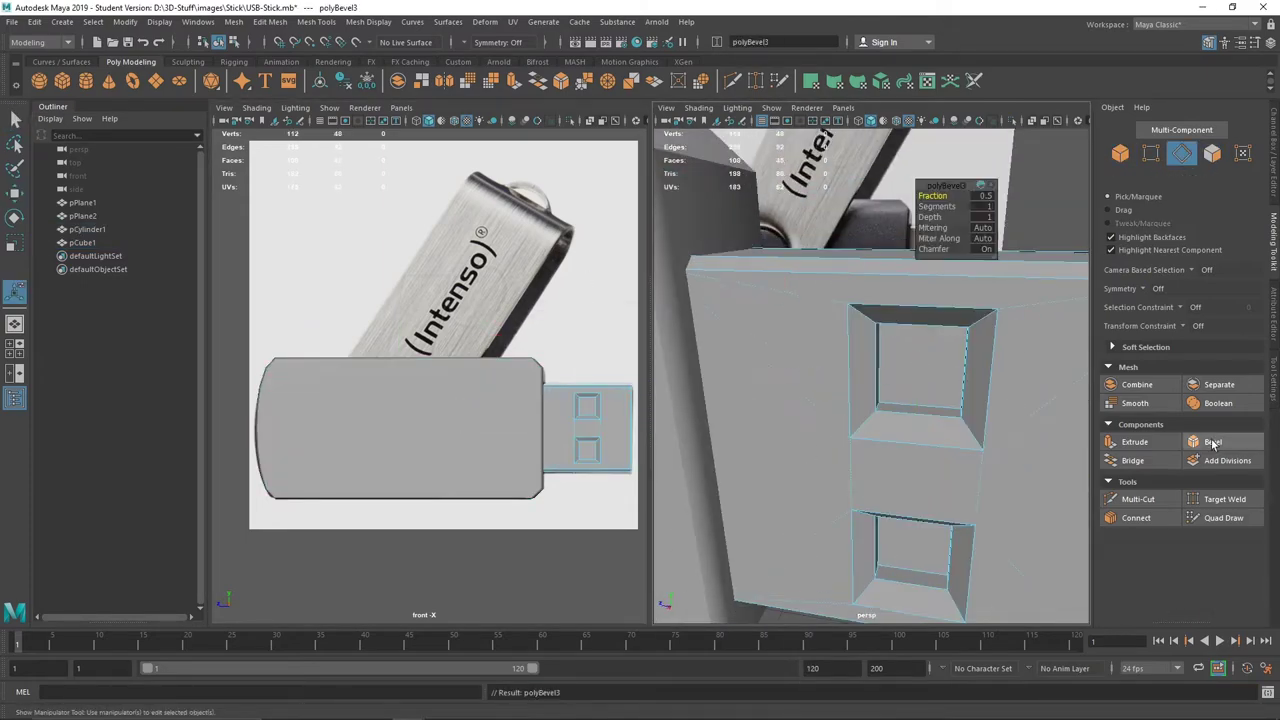
left_click_drag(984, 594, 940, 268, "alt")
right_click_drag(940, 268, 934, 300)
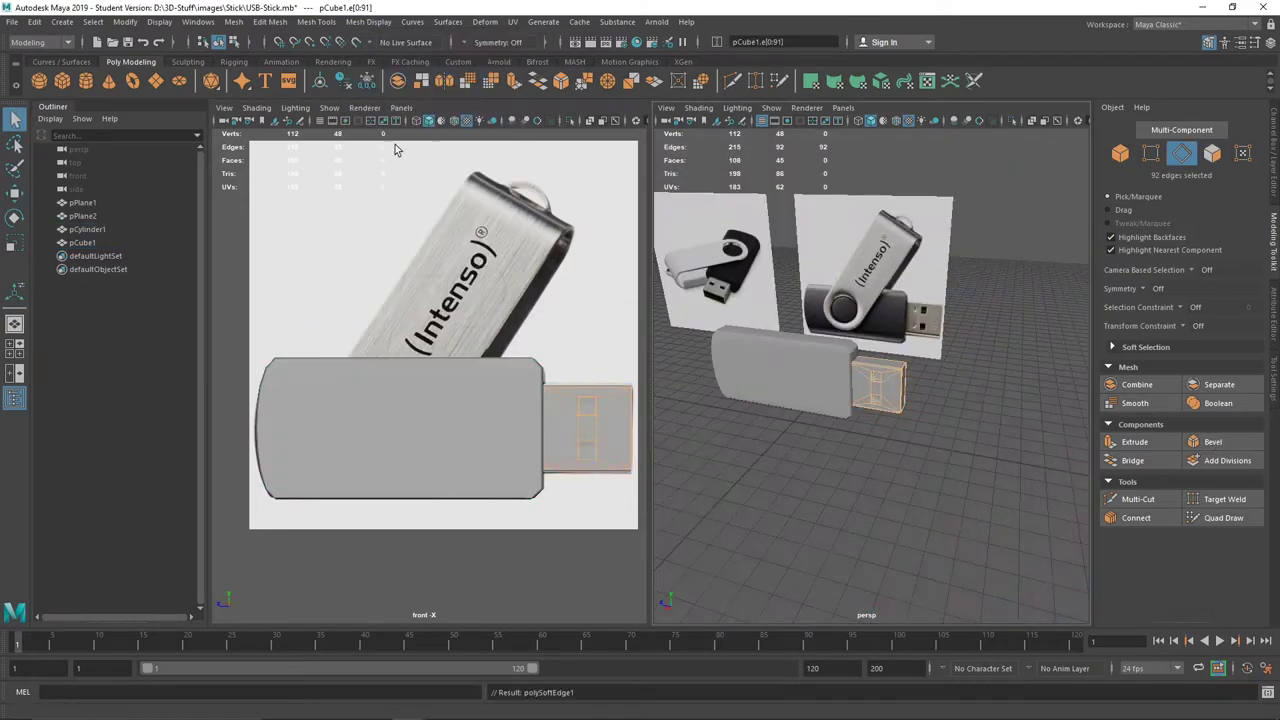
left_click(880, 316)
scroll(880, 316, "up", 5)
double_click(914, 457)
Add the second hole's edge loop, return to object mode, and select the body cylinder
scroll(914, 457, "down", 5)
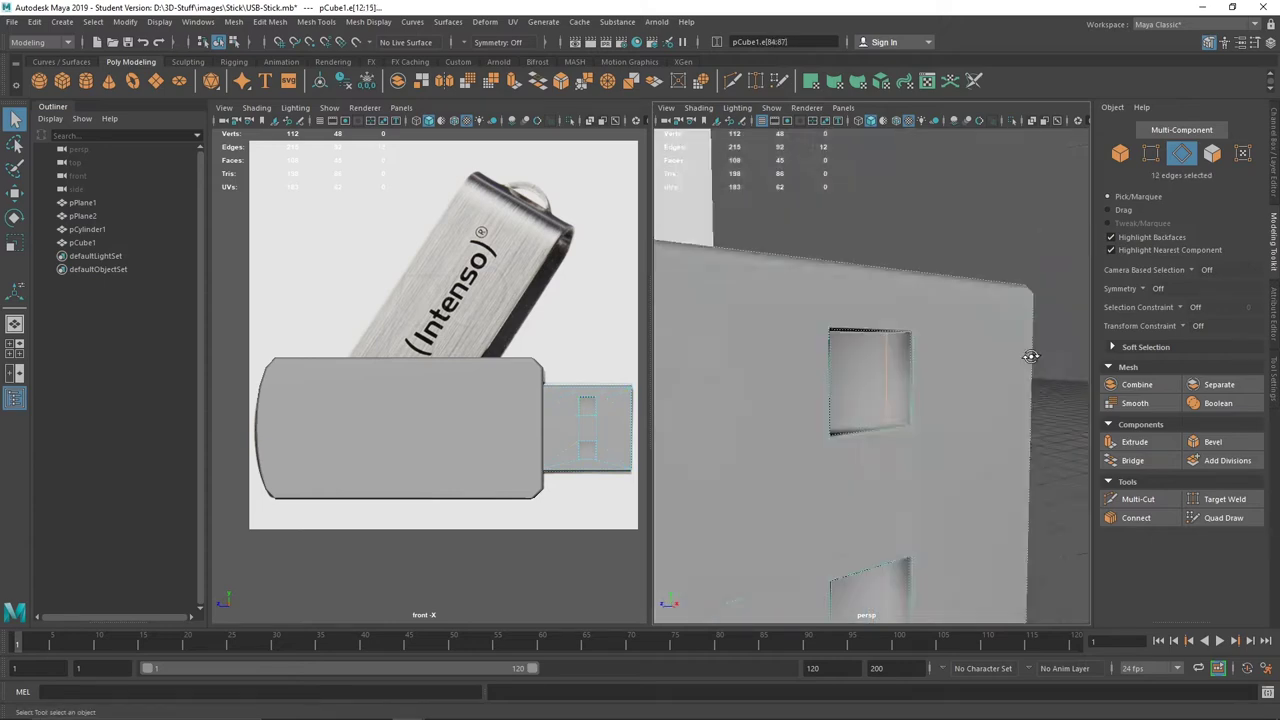
scroll(814, 423, "up", 3)
scroll(814, 423, "down", 3)
scroll(846, 497, "up", 3)
double_click(794, 537, "shift")
mouse_move(794, 537)
left_mouse_down("alt")
mouse_move(1033, 424)
mouse_move(1044, 367)
mouse_move(837, 380)
mouse_move(908, 336)
mouse_move(614, 382)
left_mouse_up("alt")
key("F8")
left_click(880, 400)
Save, undo the last scale, hide the body cylinder, and select the new cylinder
key("ctrl+s")
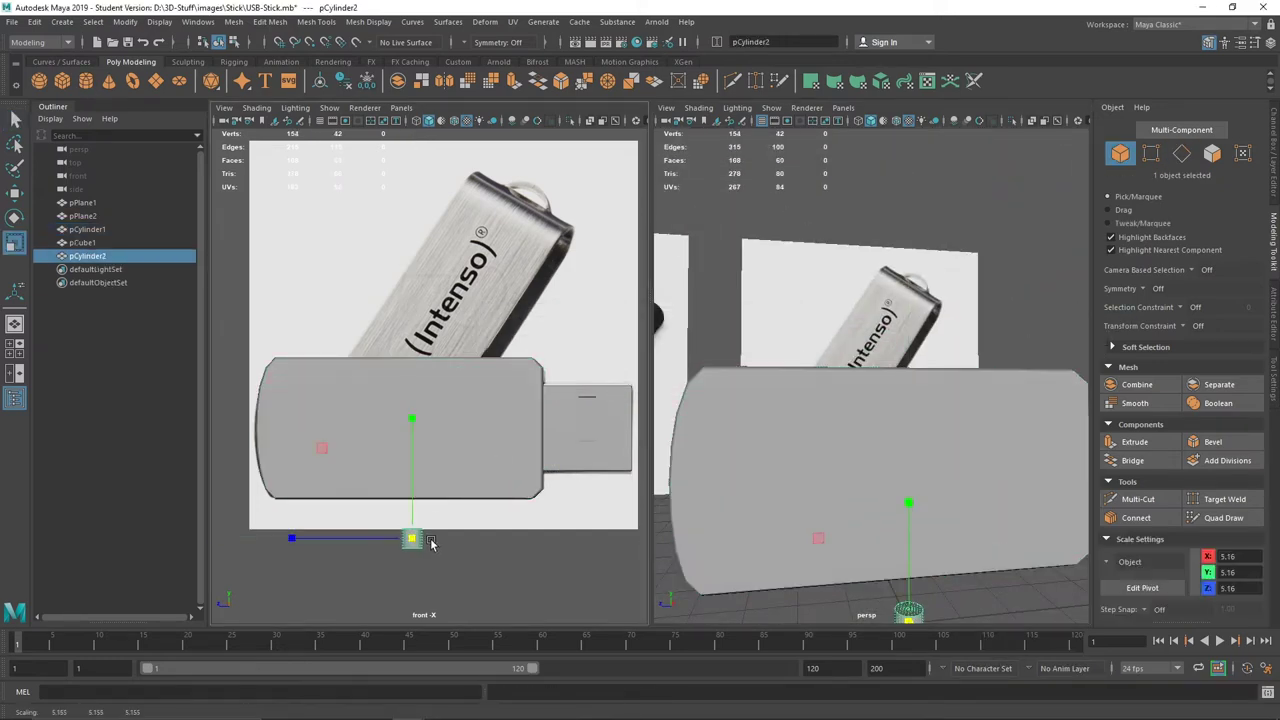
key("ctrl+z")
key("e")
key("w")
left_click_drag(760, 520, 873, 531, "alt")
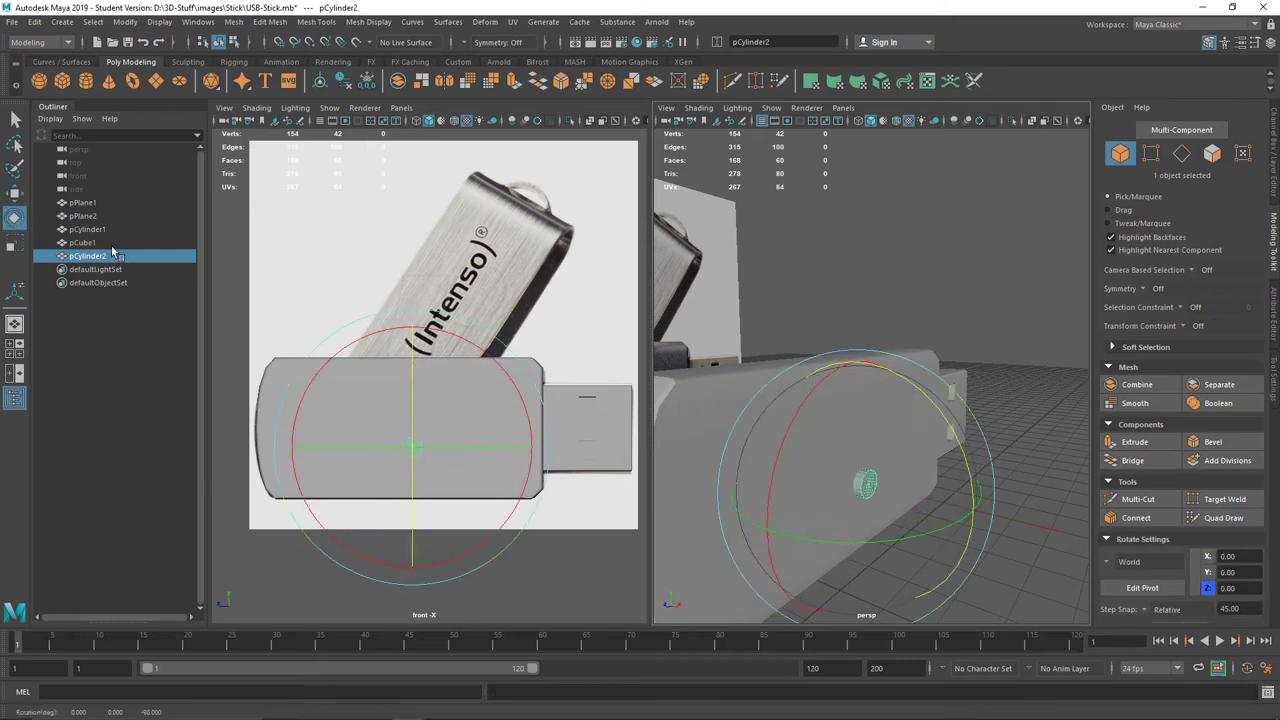
left_click(88, 229)
key("h")
left_click(84, 203)
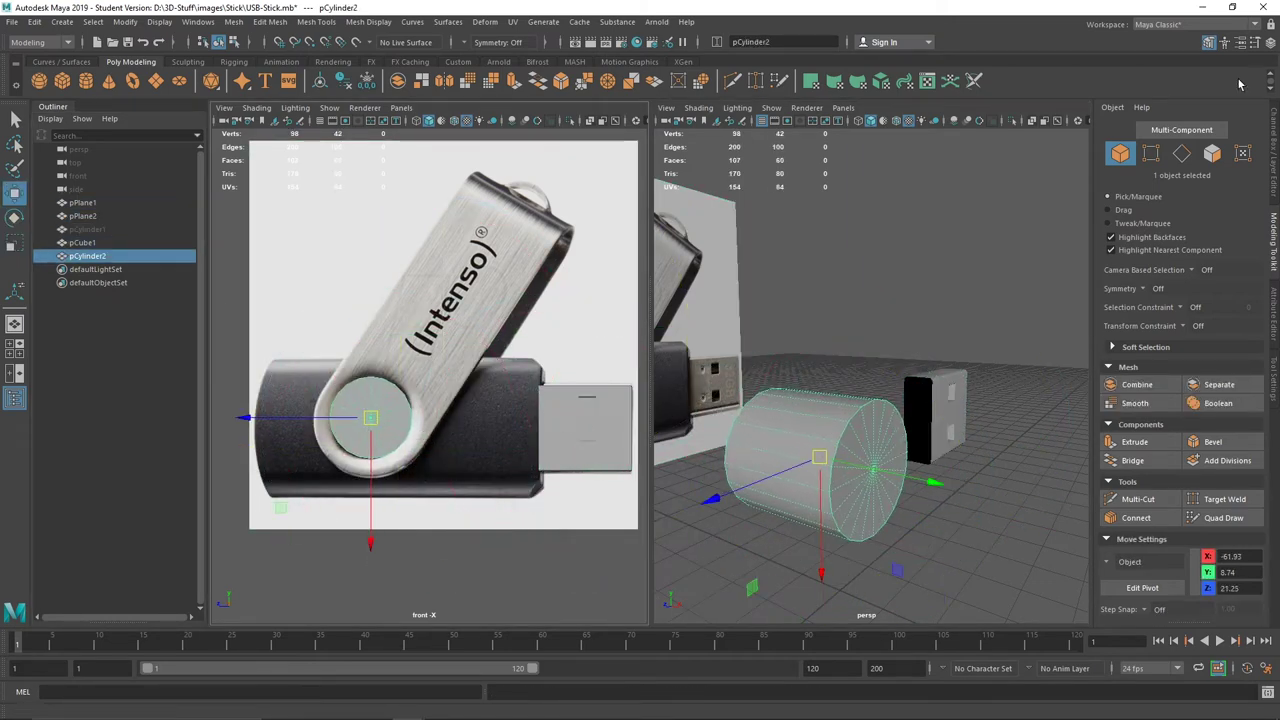
Edit the new cylinder's axis subdivisions, then undo back to an earlier state
key("ctrl+a")
left_click(1232, 318)
key("ctrl+z")
key("ctrl+z")
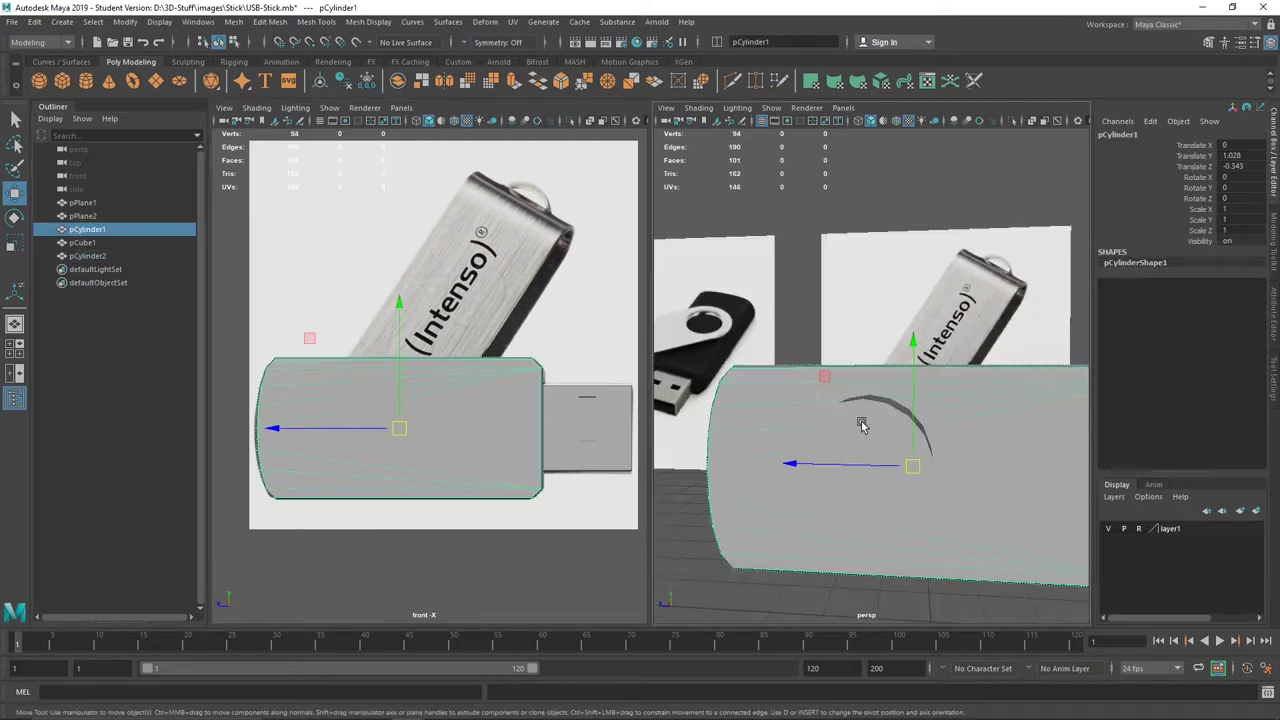
key("ctrl+z")
key("ctrl+z")
key("ctrl+z")
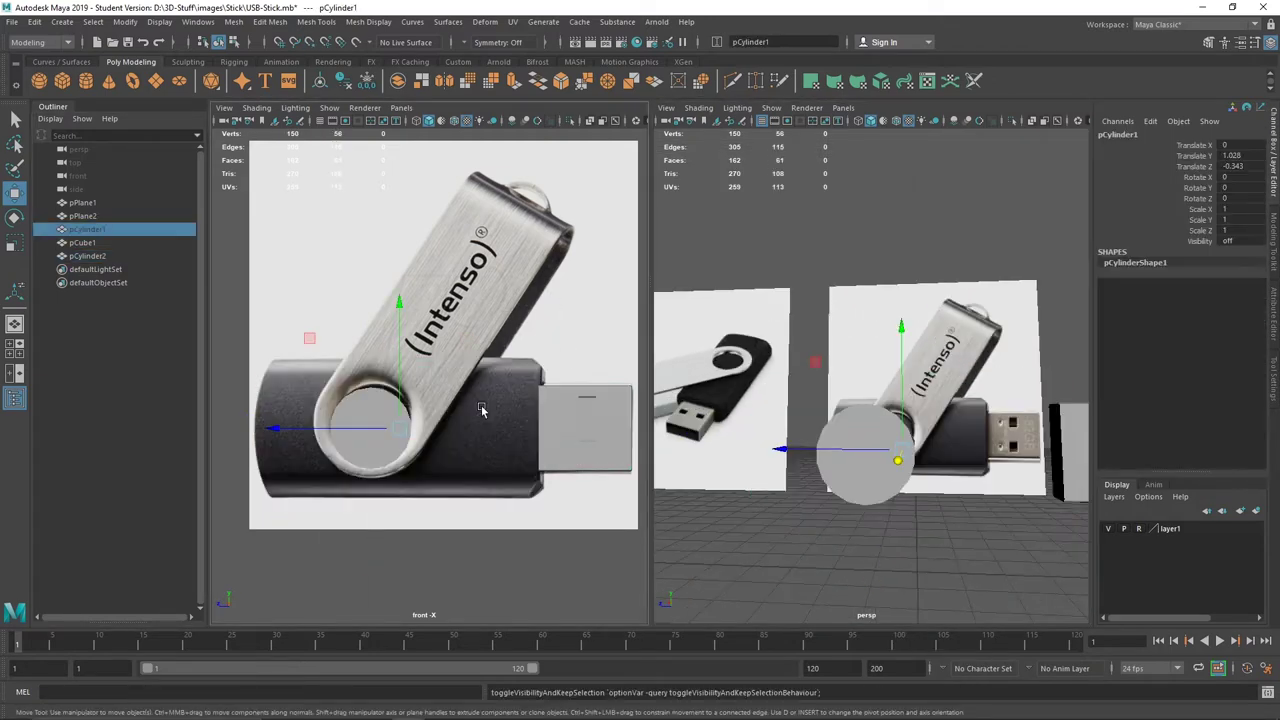
key("ctrl+z")
key("ctrl+z")
key("ctrl+z")
key("ctrl+z")
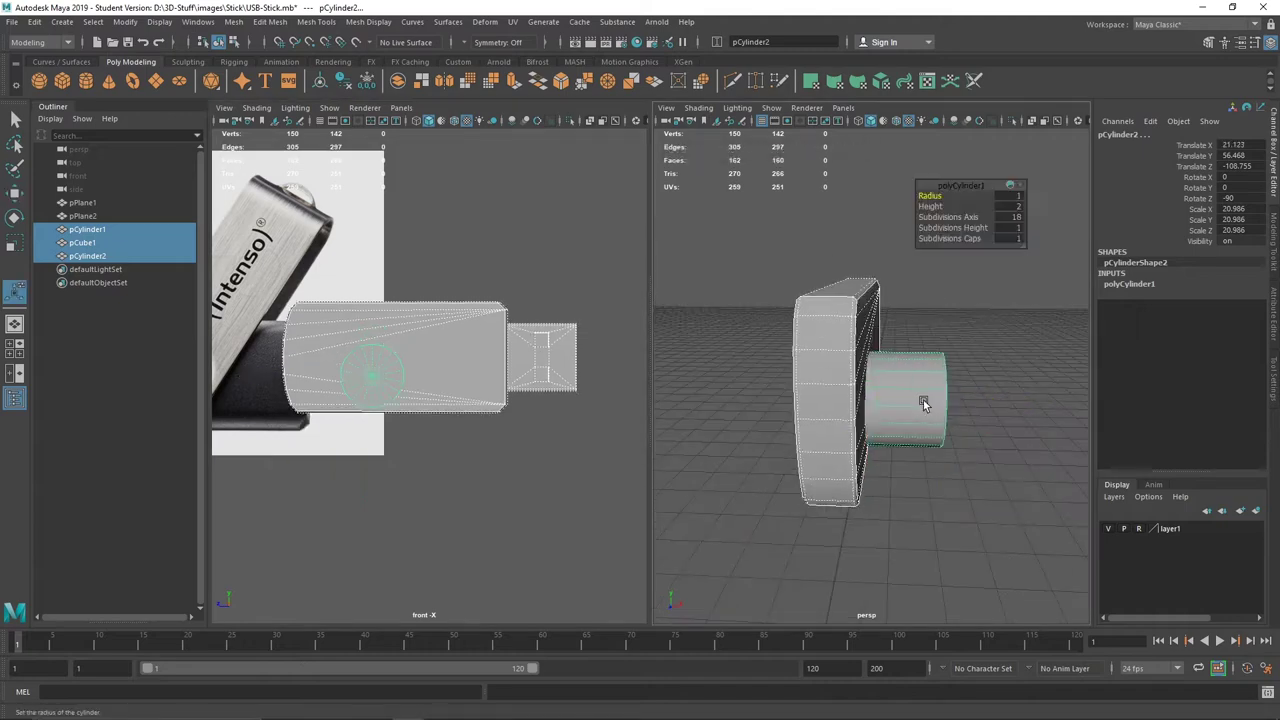
key("ctrl+z")
key("ctrl+z")
key("ctrl+z")
Flatten the cylinder into a thin disc, duplicate it, and enlarge the copy to about 1.35
key("shift+z")
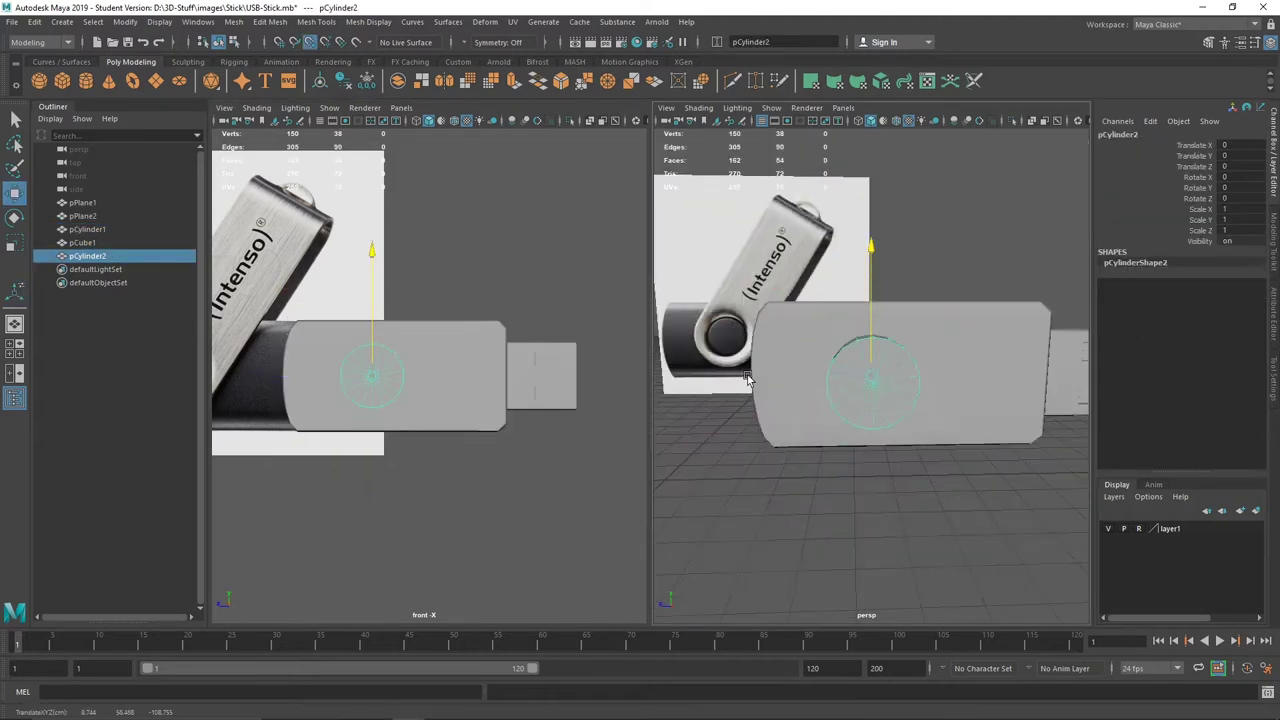
key("shift+z")
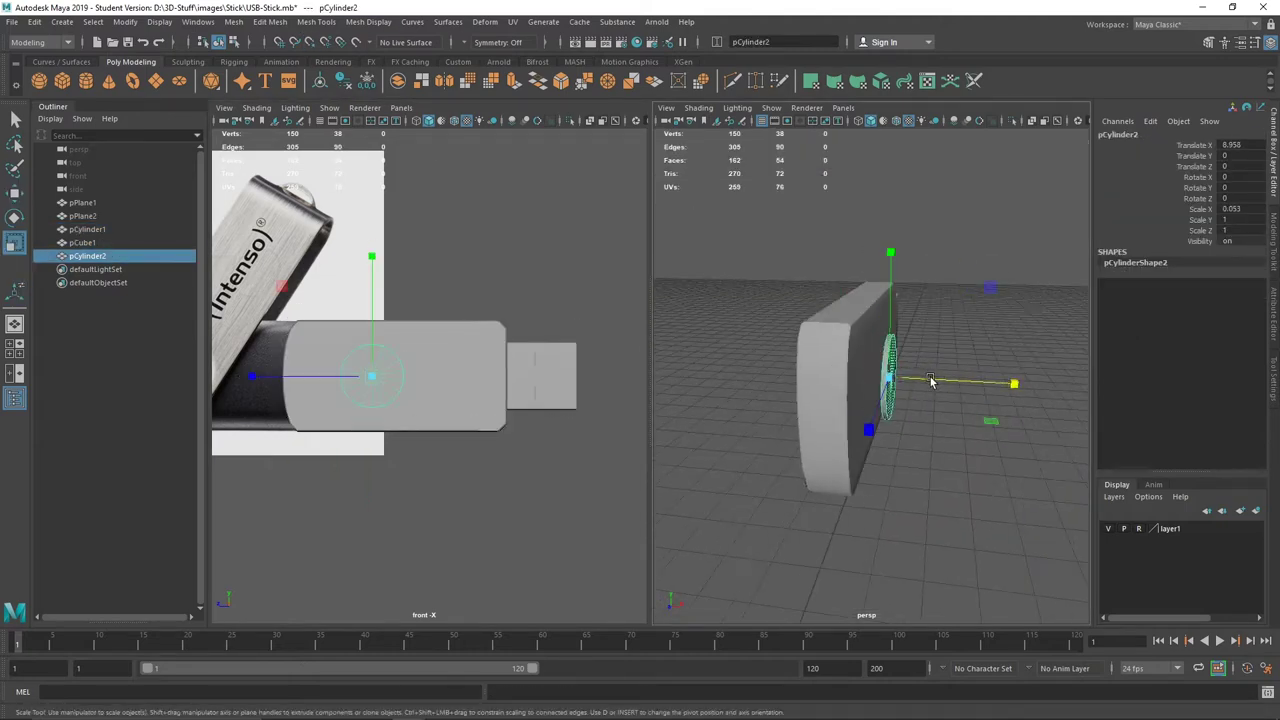
key("shift+z")
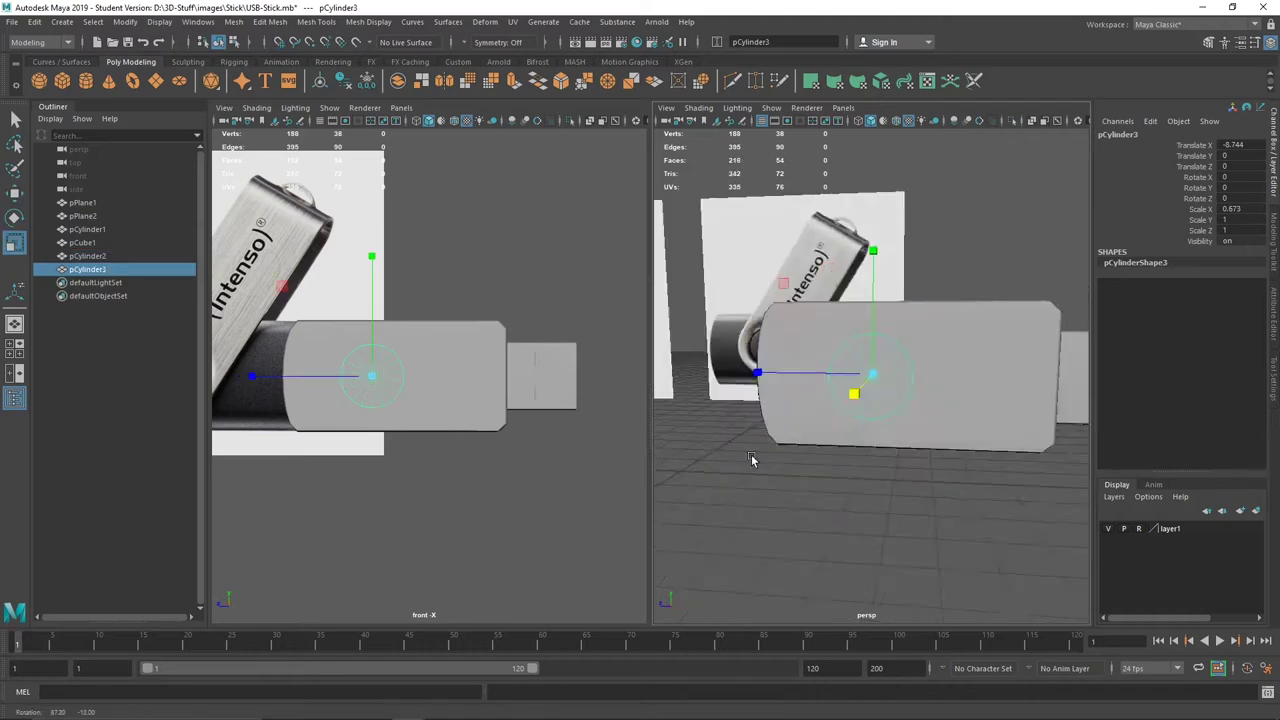
key("shift+z")
key("shift+z")
key("shift+z")
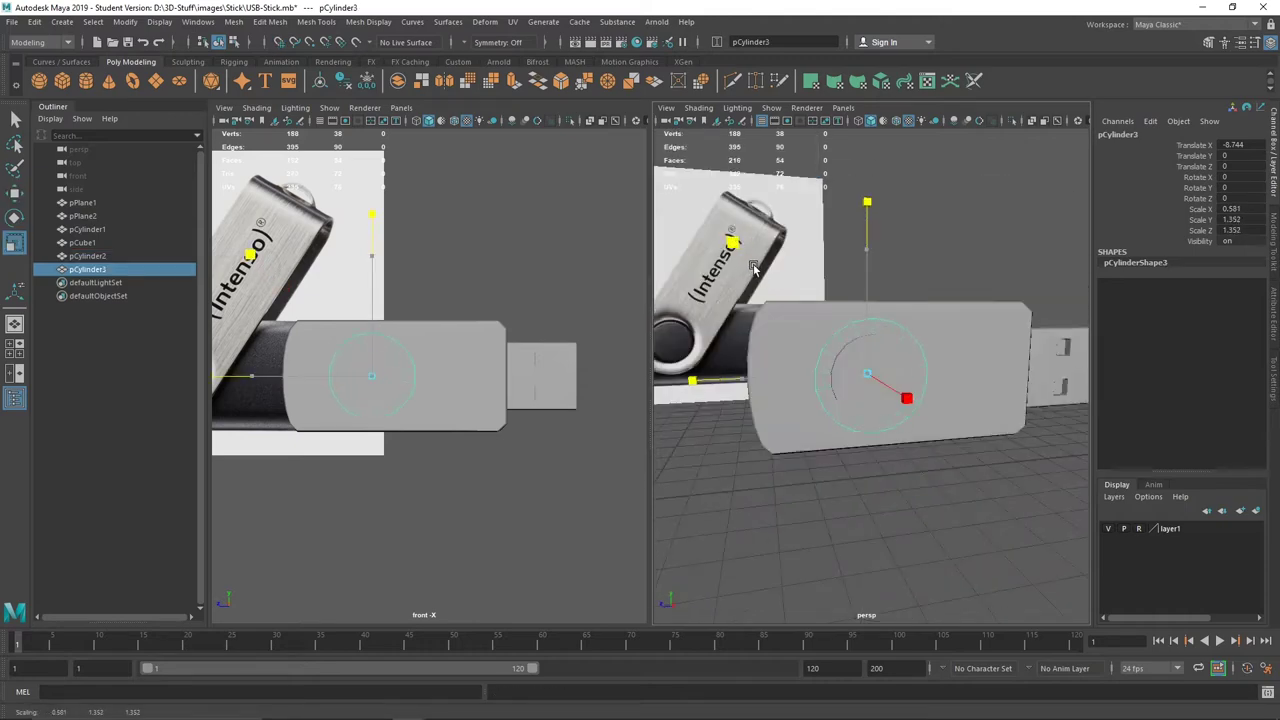
mouse_move(755, 268)
left_mouse_down("alt")
mouse_move(906, 346)
mouse_move(921, 541)
left_mouse_up("alt")
left_click(921, 541)
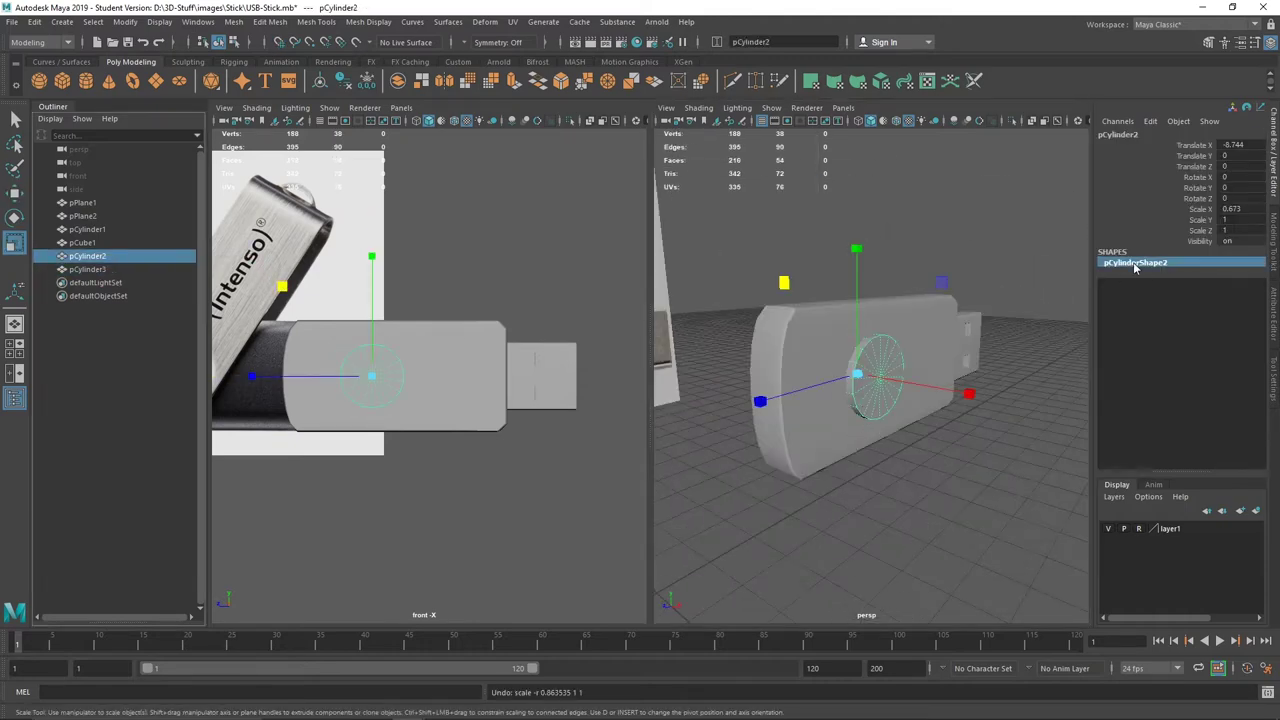
key("ctrl+z")
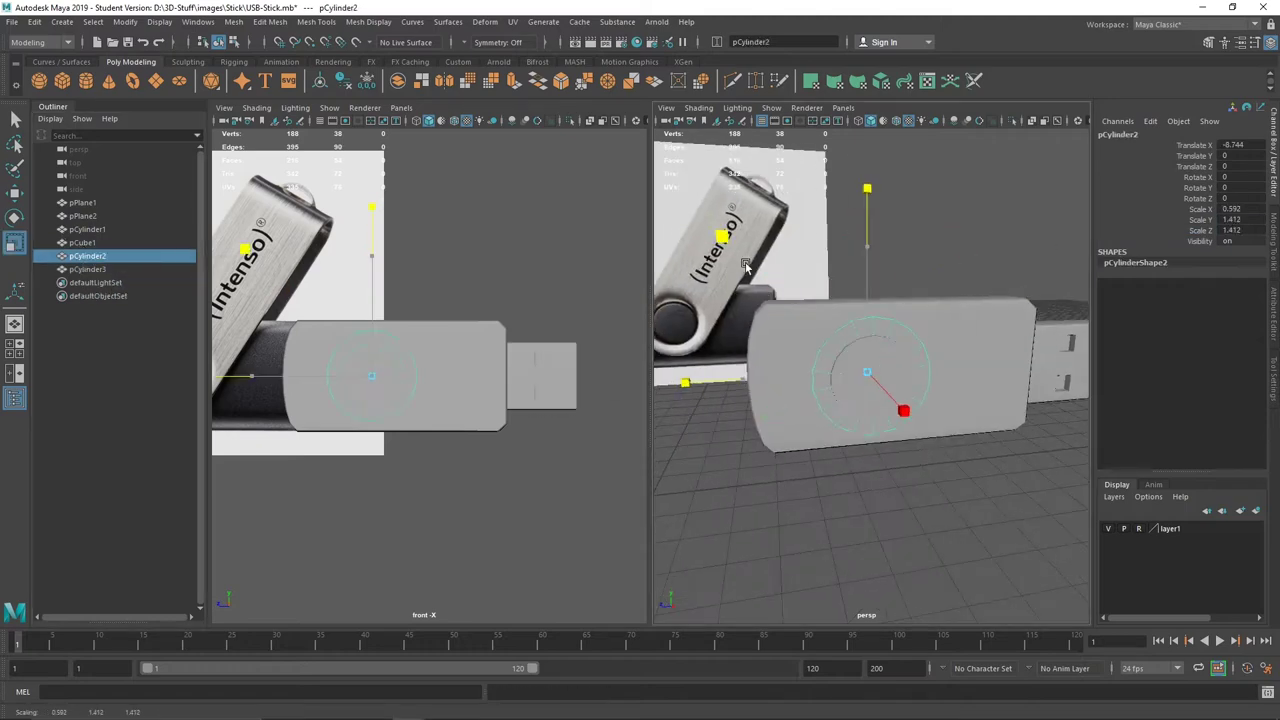
key("ctrl+z")
key("ctrl+z")
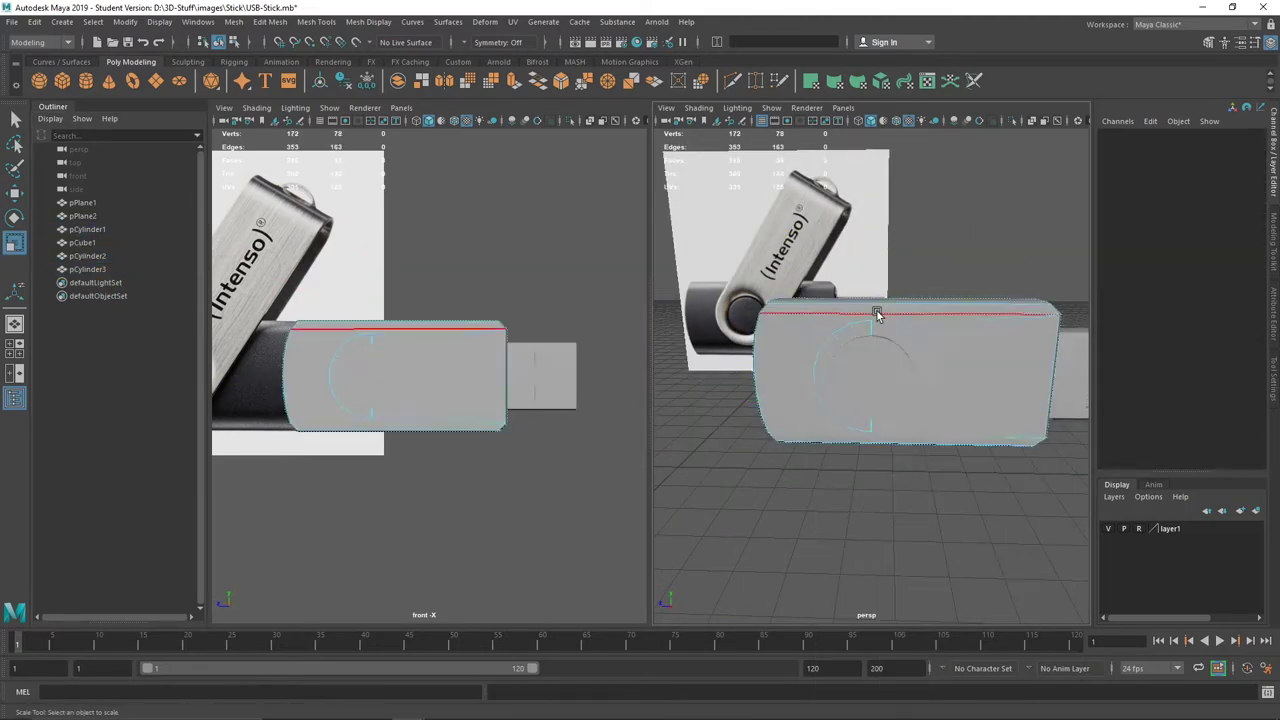
left_click(876, 316)
Select the cover's outline edge loop and bevel it with Ctrl+B
mouse_move(829, 371)
left_mouse_down("alt")
mouse_move(931, 383)
mouse_move(879, 409)
mouse_move(838, 396)
mouse_move(786, 486)
mouse_move(975, 332)
left_mouse_up("alt")
right_click_drag(975, 332, 922, 322)
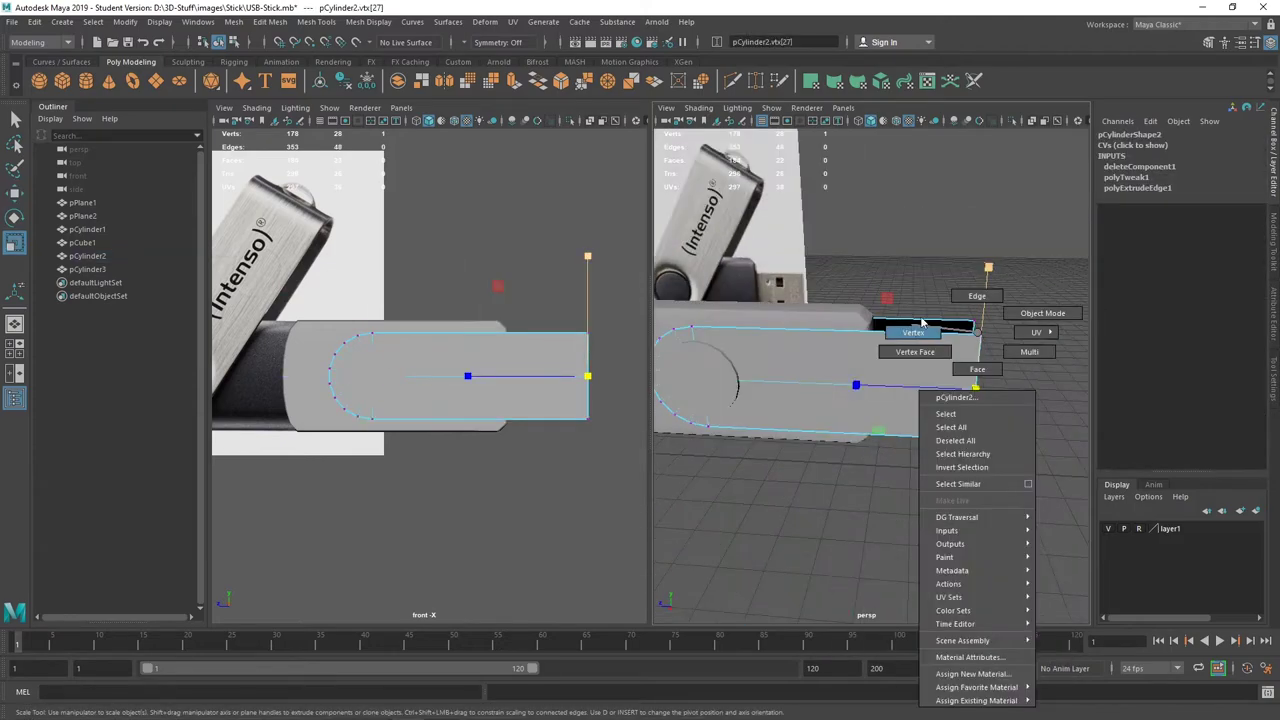
mouse_move(922, 322)
left_mouse_down("alt")
mouse_move(900, 300)
mouse_move(949, 443)
left_mouse_up("alt")
double_click(949, 443)
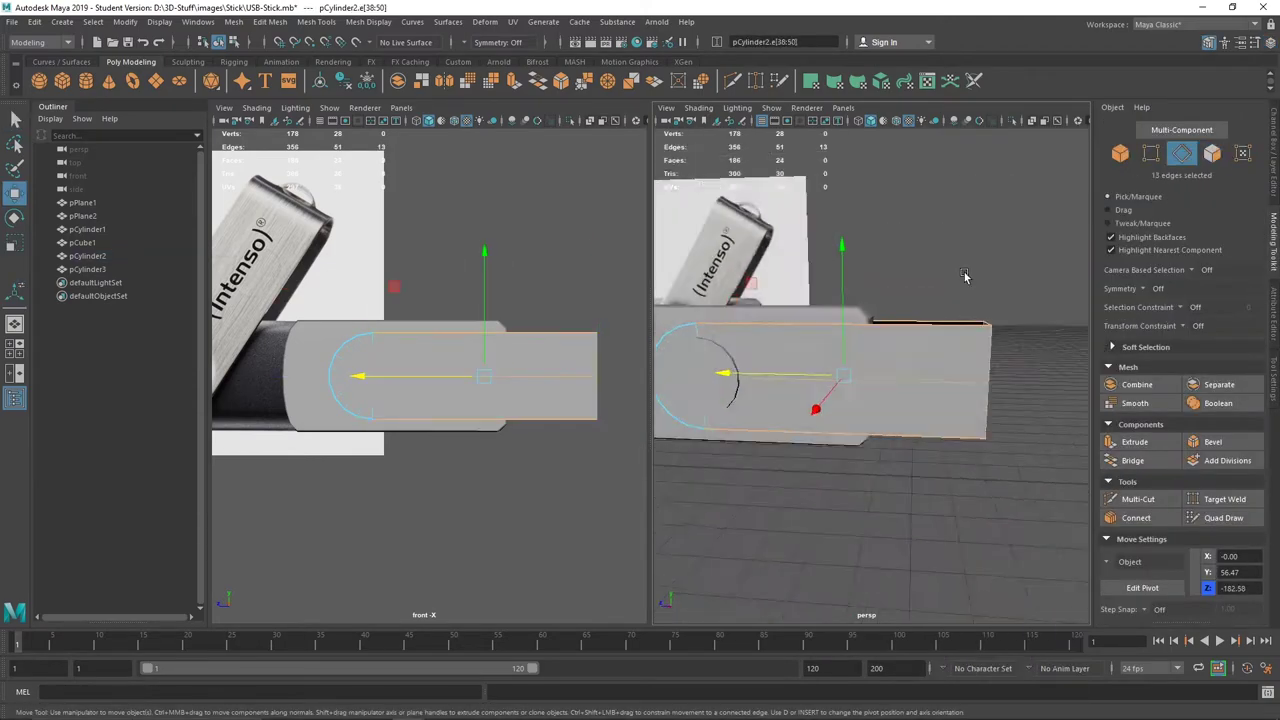
mouse_move(965, 277)
left_mouse_down("alt")
mouse_move(900, 330)
mouse_move(860, 300)
mouse_move(900, 260)
mouse_move(920, 212)
left_mouse_up("alt")
key("ctrl+b")
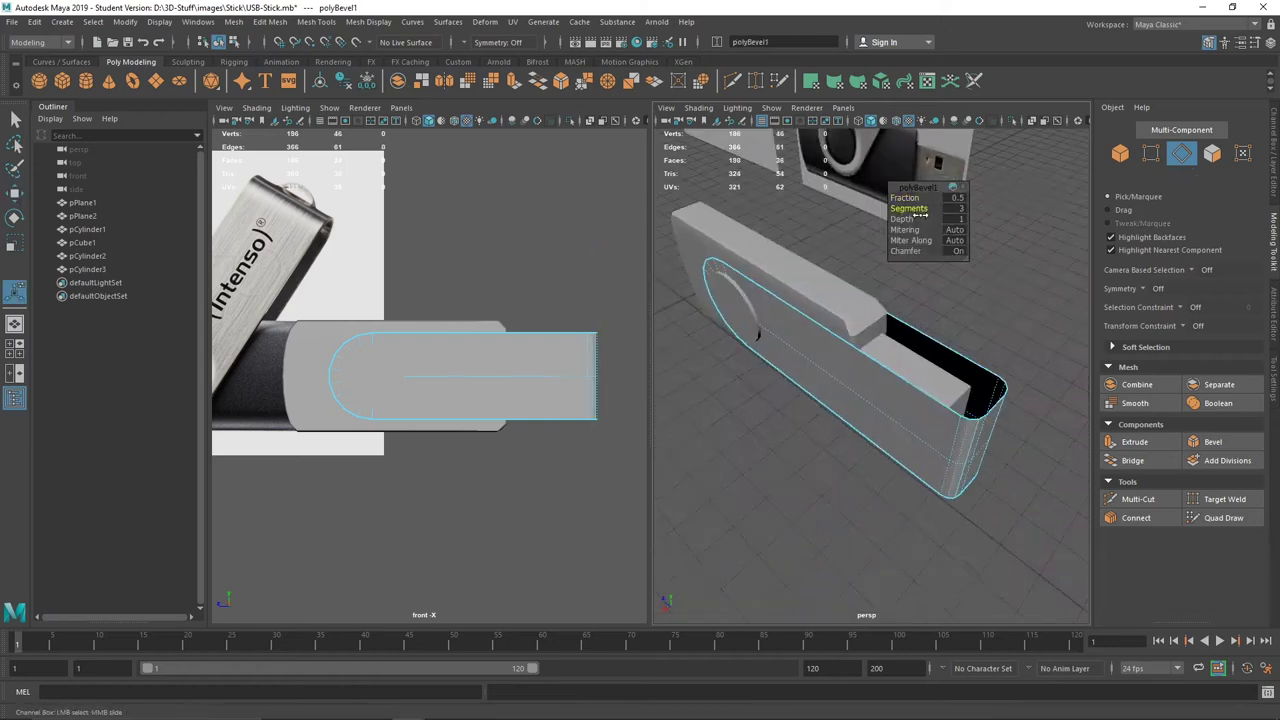
left_click_drag(855, 326, 903, 198, "alt")
left_click_drag(828, 344, 949, 335, "alt")
mouse_move(985, 380)
left_mouse_down("alt")
mouse_move(942, 401)
mouse_move(880, 486)
mouse_move(994, 484)
mouse_move(924, 483)
left_mouse_up("alt")
Extrude all the cover's faces with Ctrl+E to give it thickness
key("w")
right_click(857, 290)
left_click(362, 22)
key("q")
left_click(994, 484)
left_click_drag(780, 212, 992, 385, "alt")
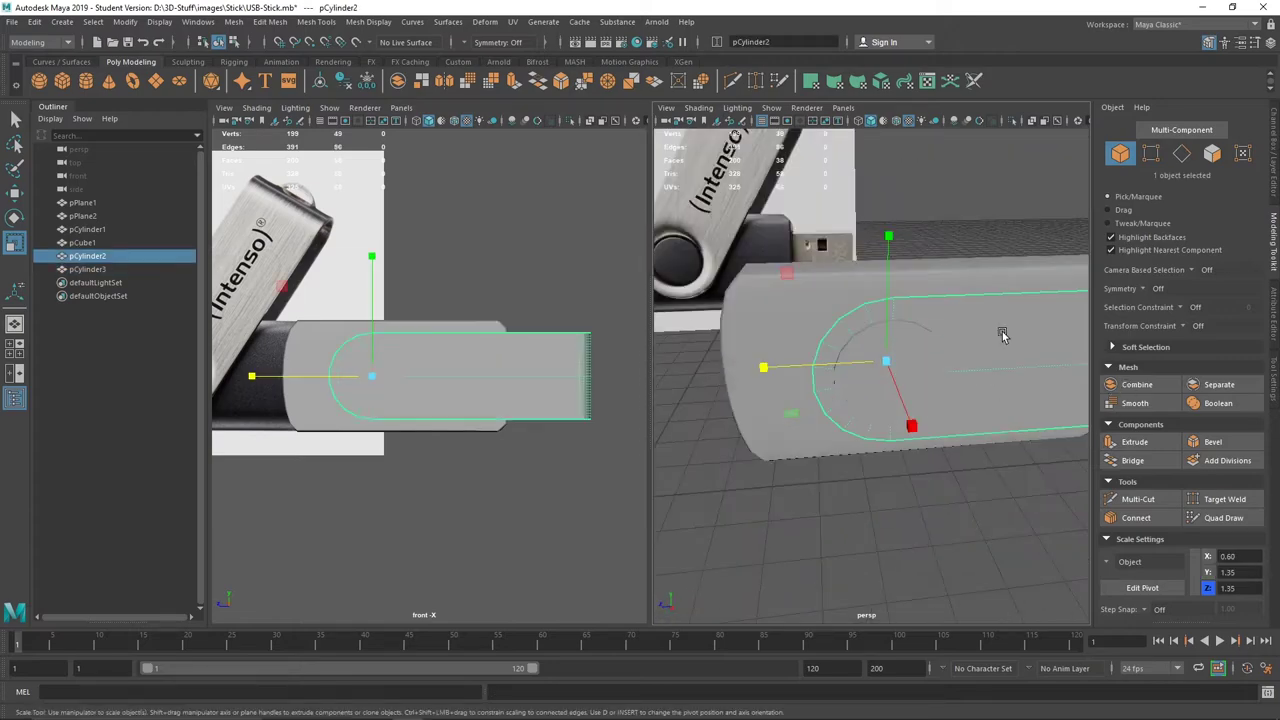
mouse_move(1003, 336)
left_mouse_down("alt")
mouse_move(906, 197)
mouse_move(777, 378)
mouse_move(903, 489)
mouse_move(823, 418)
mouse_move(843, 345)
mouse_move(809, 271)
mouse_move(842, 373)
left_mouse_up("alt")
key("ctrl+e")
key("F8")
key("q")
Place the cover's pivot at the swivel ring and test-rotate it, then undo
key("r")
key("d")
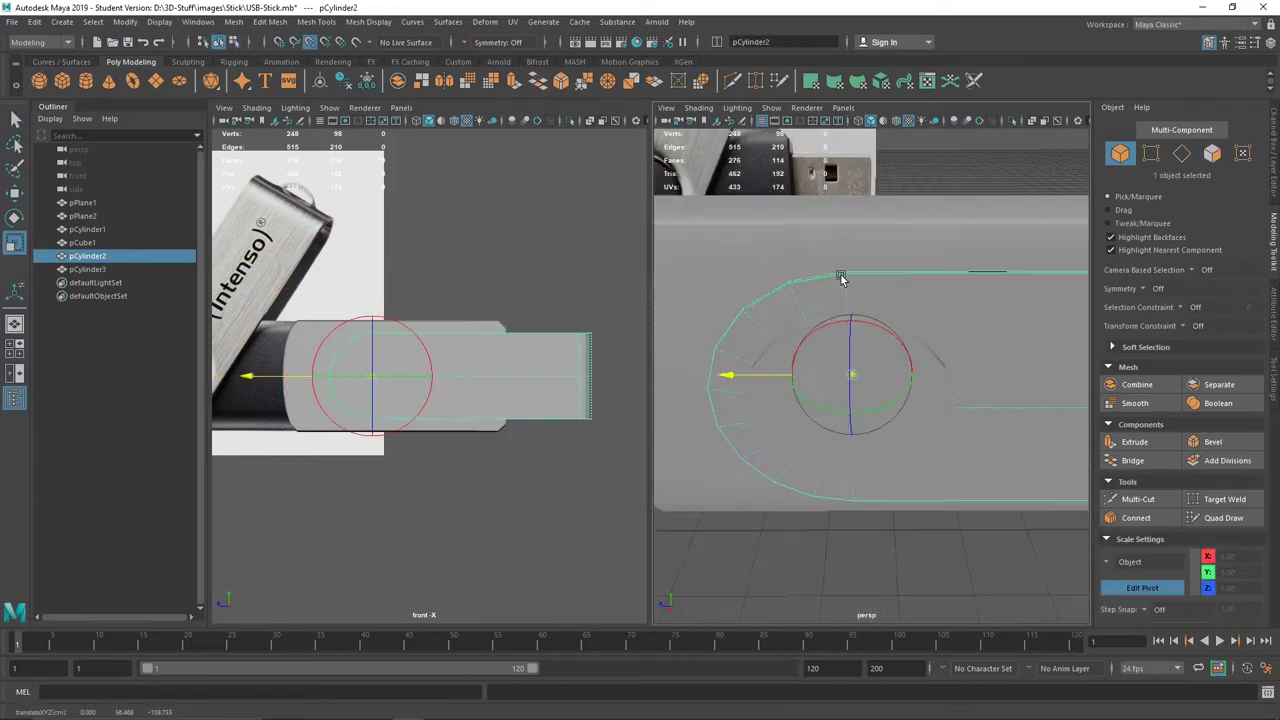
mouse_move(840, 278)
left_mouse_down("alt")
mouse_move(777, 434)
mouse_move(874, 294)
left_mouse_up("alt")
key("e")
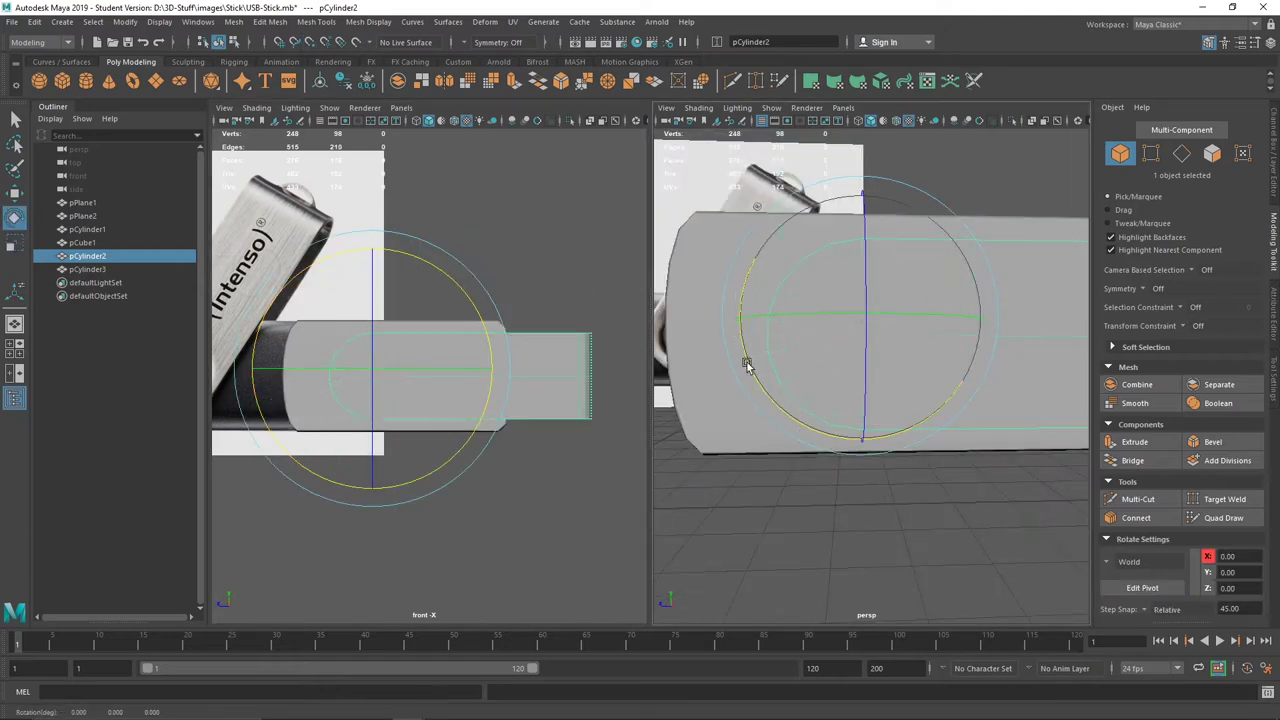
mouse_move(745, 363)
left_mouse_down("alt")
mouse_move(994, 443)
mouse_move(777, 334)
mouse_move(829, 380)
mouse_move(1009, 333)
mouse_move(880, 330)
mouse_move(755, 293)
left_mouse_up("alt")
key("w")
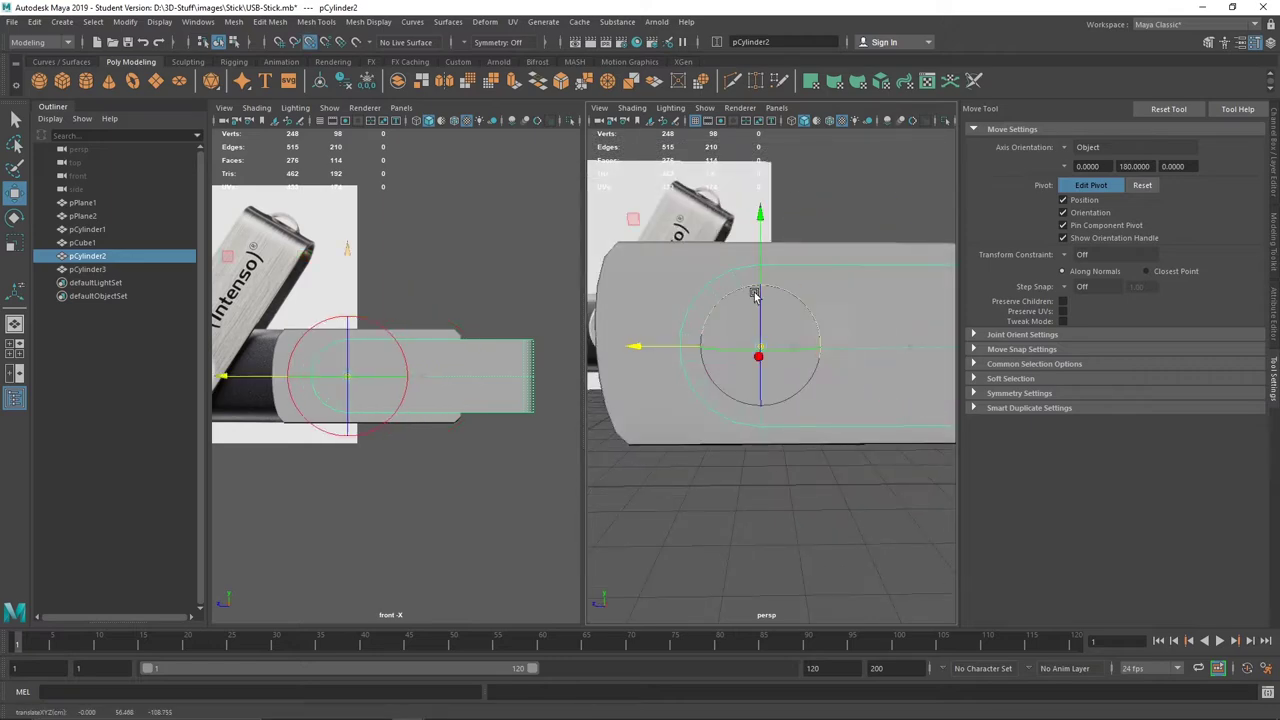
key("e")
left_click_drag(663, 286, 834, 486, "alt")
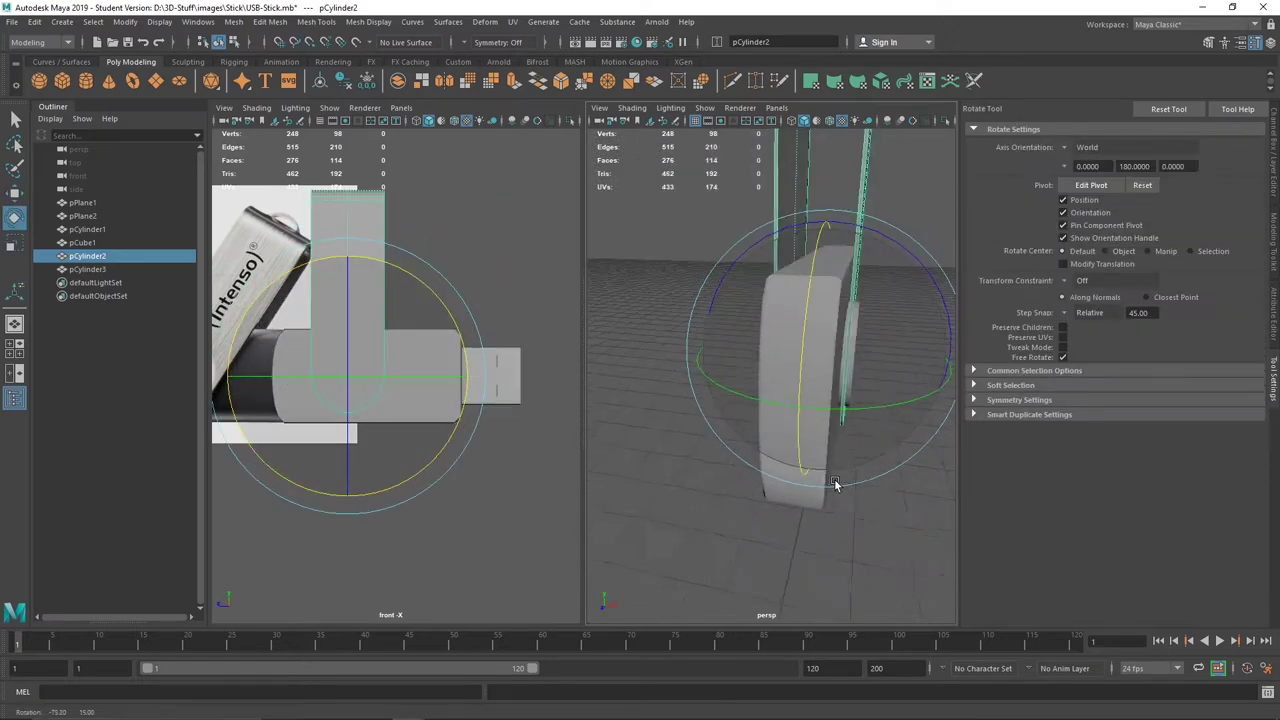
key("r")
mouse_move(858, 404)
left_mouse_down("alt")
mouse_move(714, 491)
mouse_move(763, 480)
mouse_move(732, 345)
mouse_move(594, 343)
left_mouse_up("alt")
key("ctrl+z")
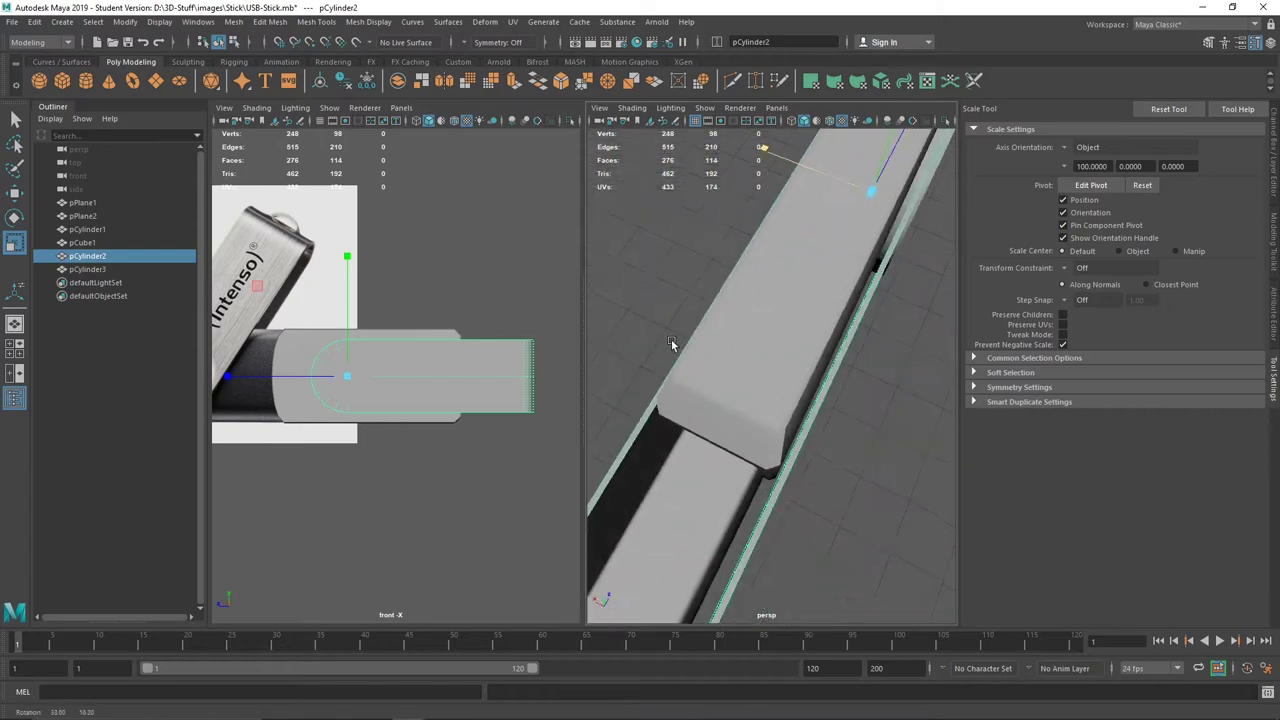
Save the scene and select the disc cylinder together with the cover
right_click_drag(594, 343, 714, 395, "alt")
left_click(622, 378)
key("ctrl+s")
mouse_move(622, 378)
right_mouse_down("alt")
mouse_move(689, 497)
mouse_move(714, 395)
mouse_move(700, 440)
right_mouse_up("alt")
left_click(714, 395)
key("f")
left_click(87, 256, "ctrl")
Cut the disc out of the cover as a hole with Boolean Difference
left_click(233, 21)
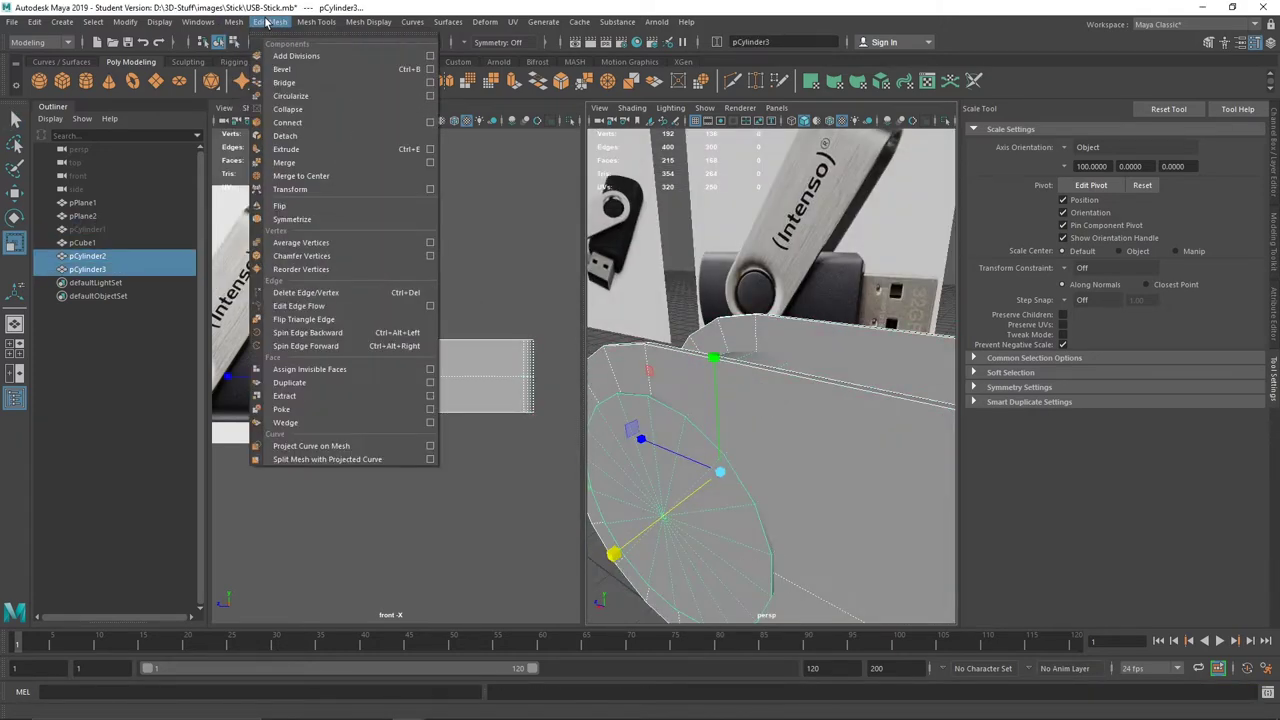
left_click(480, 82)
mouse_move(725, 332)
left_mouse_down("alt")
mouse_move(829, 366)
mouse_move(694, 354)
mouse_move(778, 301)
mouse_move(820, 330)
mouse_move(772, 501)
mouse_move(900, 450)
mouse_move(919, 410)
mouse_move(865, 348)
mouse_move(911, 513)
left_mouse_up("alt")
key("alt+shift+d")
key("q")
Delete the stray vertex left on the hole's ring
left_click(1273, 265)
key("F8")
key("F9")
left_click(894, 449)
key("w")
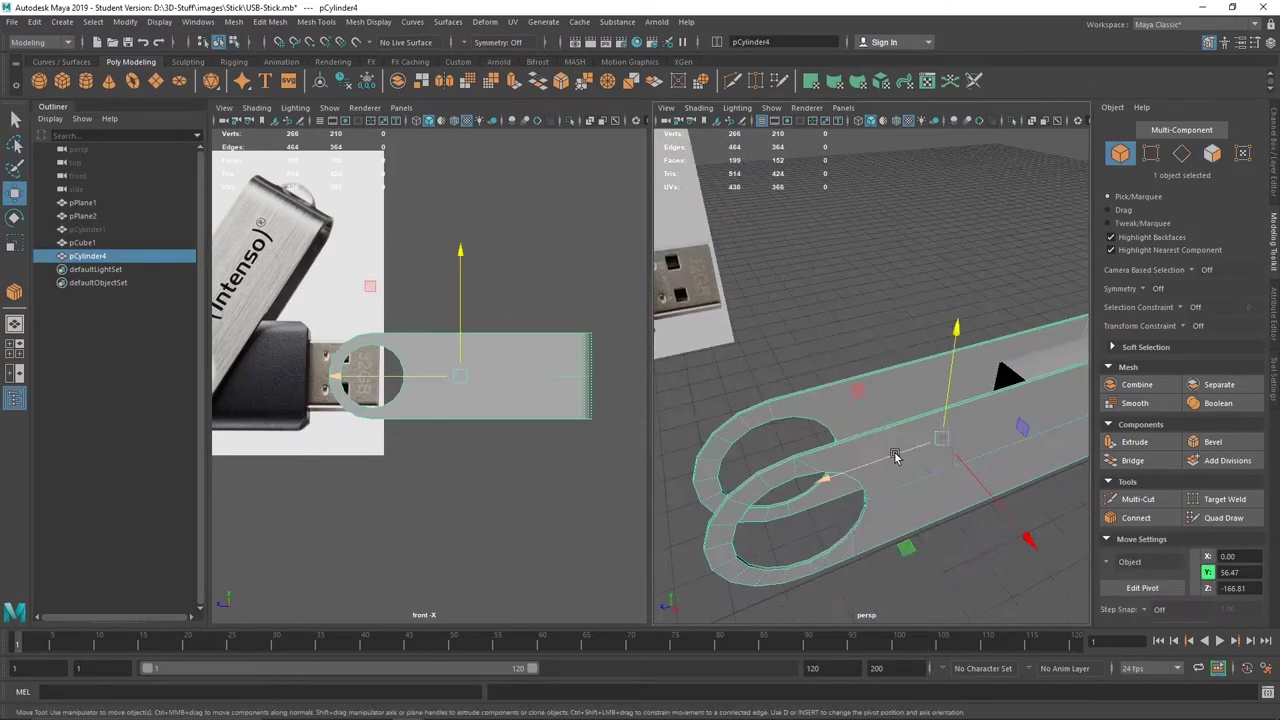
mouse_move(894, 449)
left_mouse_down("alt")
mouse_move(876, 332)
mouse_move(880, 423)
mouse_move(1045, 357)
mouse_move(829, 537)
mouse_move(828, 484)
mouse_move(1057, 371)
mouse_move(783, 479)
mouse_move(800, 300)
left_mouse_up("alt")
key("Delete")
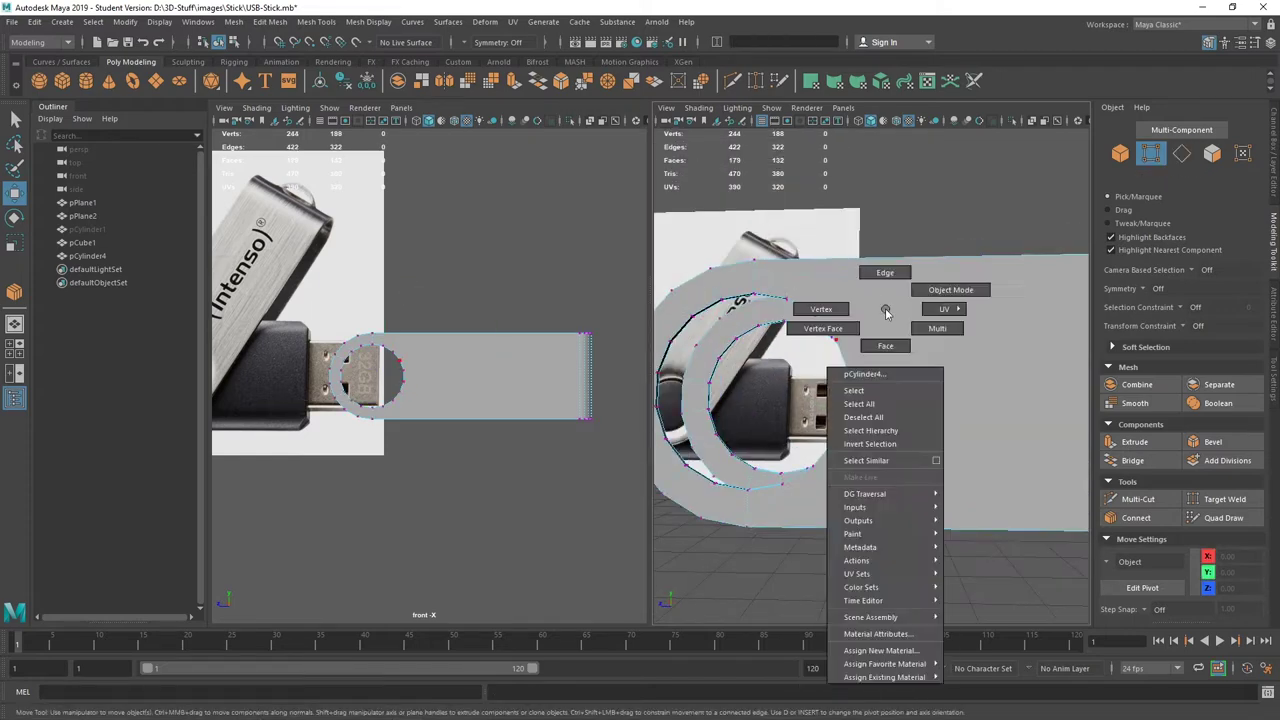
Connect the ring to the body with two edges and slide one about 2 units in Z
right_click_drag(800, 300, 948, 278, "shift")
mouse_move(948, 278)
left_mouse_down("alt")
mouse_move(857, 480)
mouse_move(937, 368)
left_mouse_up("alt")
key("w")
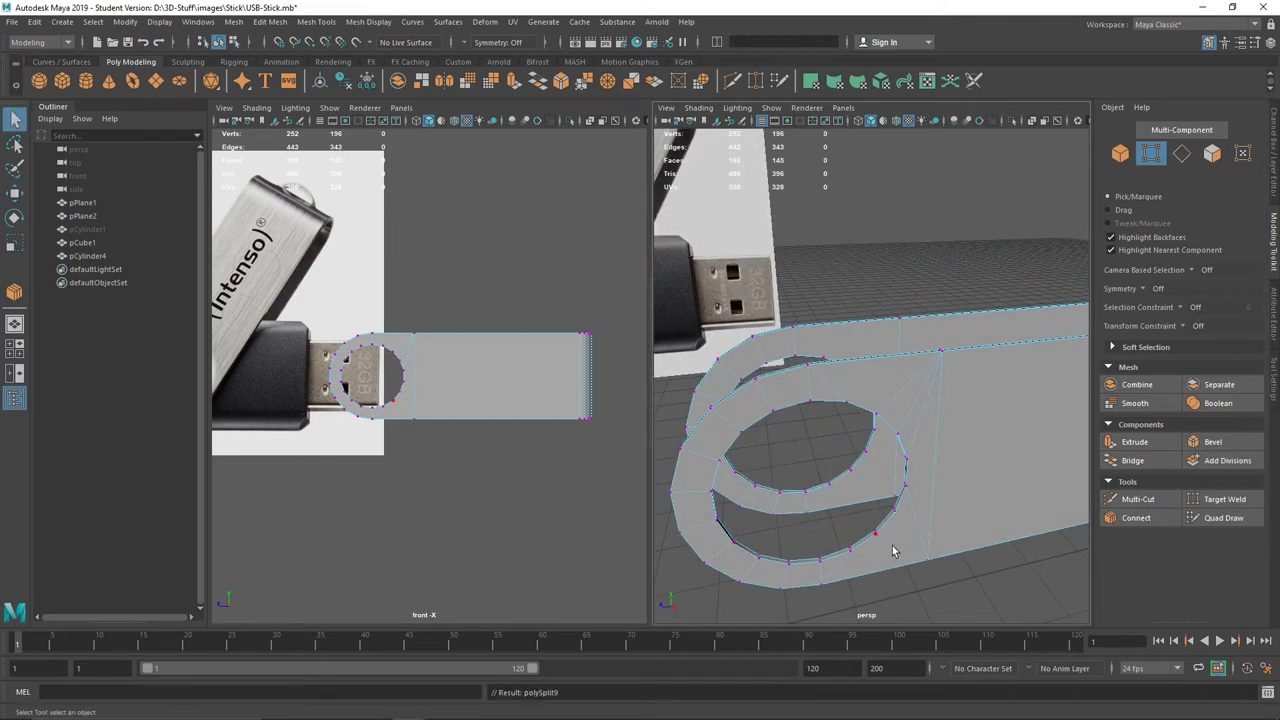
key("w")
mouse_move(893, 551)
left_mouse_down("alt")
mouse_move(832, 428)
mouse_move(845, 470)
left_mouse_up("alt")
left_click_drag(845, 470, 823, 518, "alt")
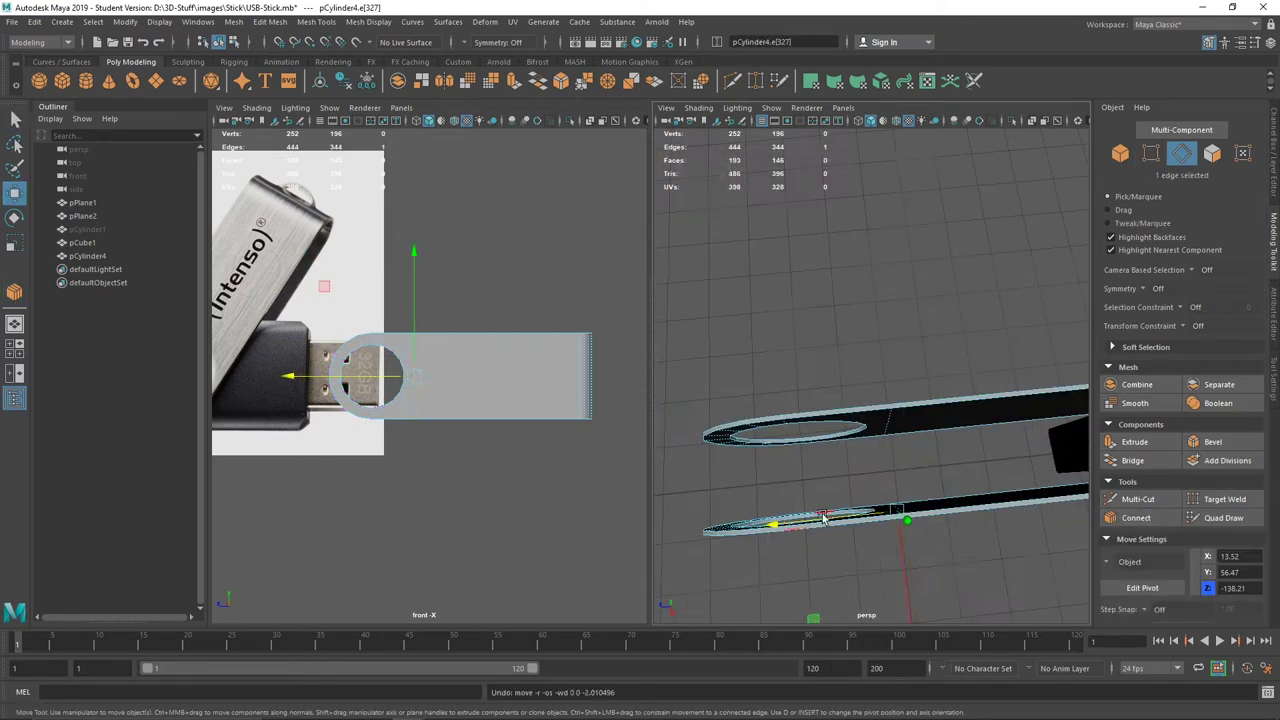
left_click_drag(907, 398, 837, 349, "alt")
Join vertex pairs around the ring with new Multi-Cut and Connect edges
key("F9")
left_click(980, 327)
left_click(1080, 237, "shift")
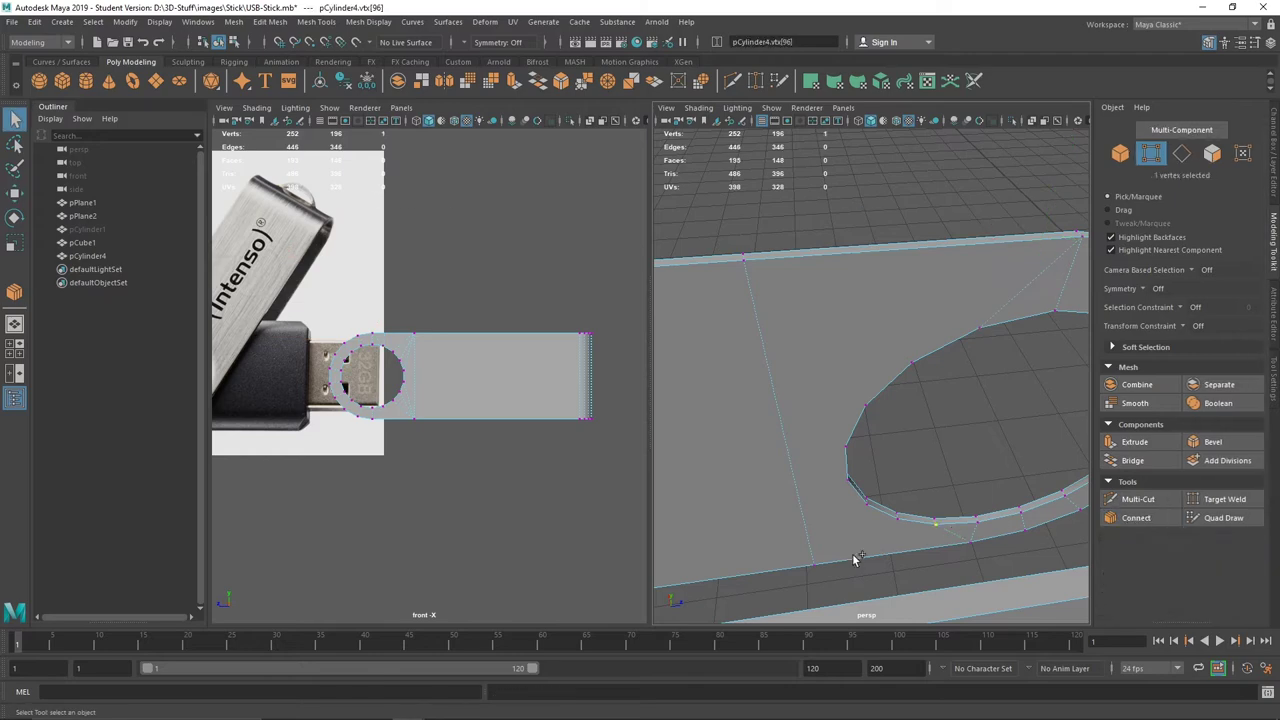
left_click(1122, 500)
left_click_drag(970, 220, 835, 284, "alt")
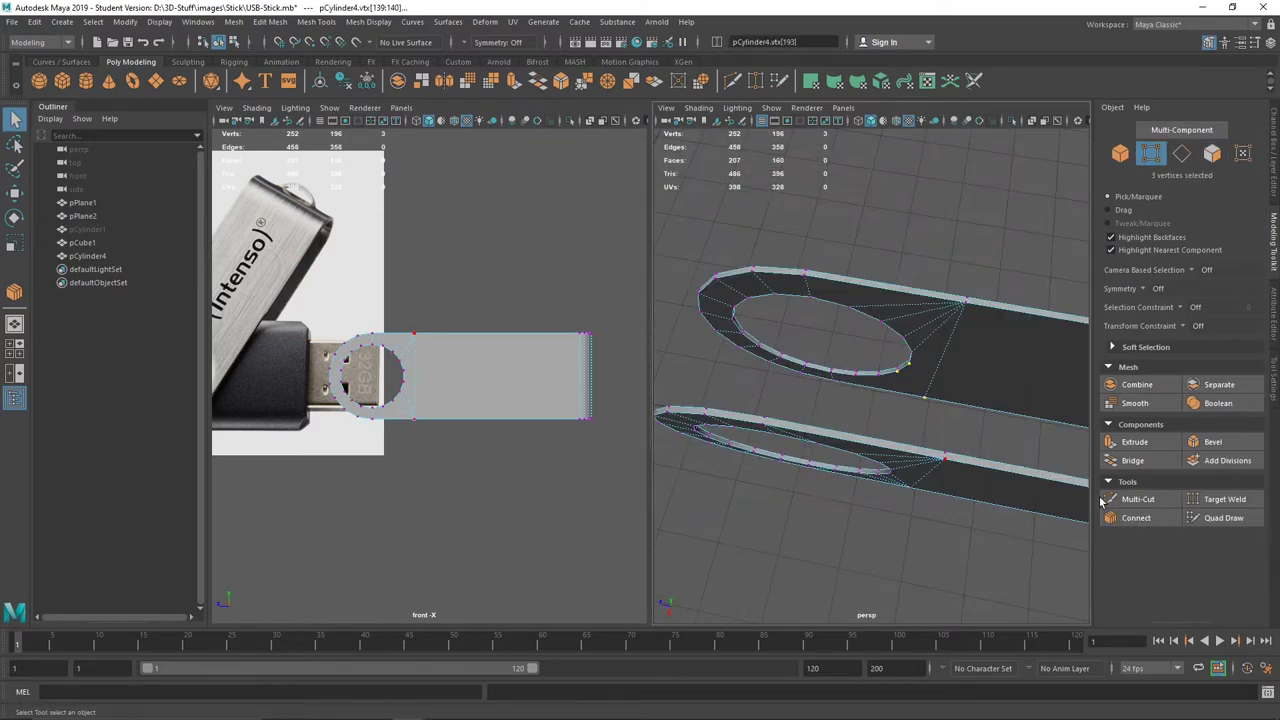
mouse_move(905, 313)
left_mouse_down("alt")
mouse_move(965, 249)
mouse_move(910, 456)
left_mouse_up("alt")
left_click(1135, 518)
left_click_drag(838, 366, 820, 393, "alt")
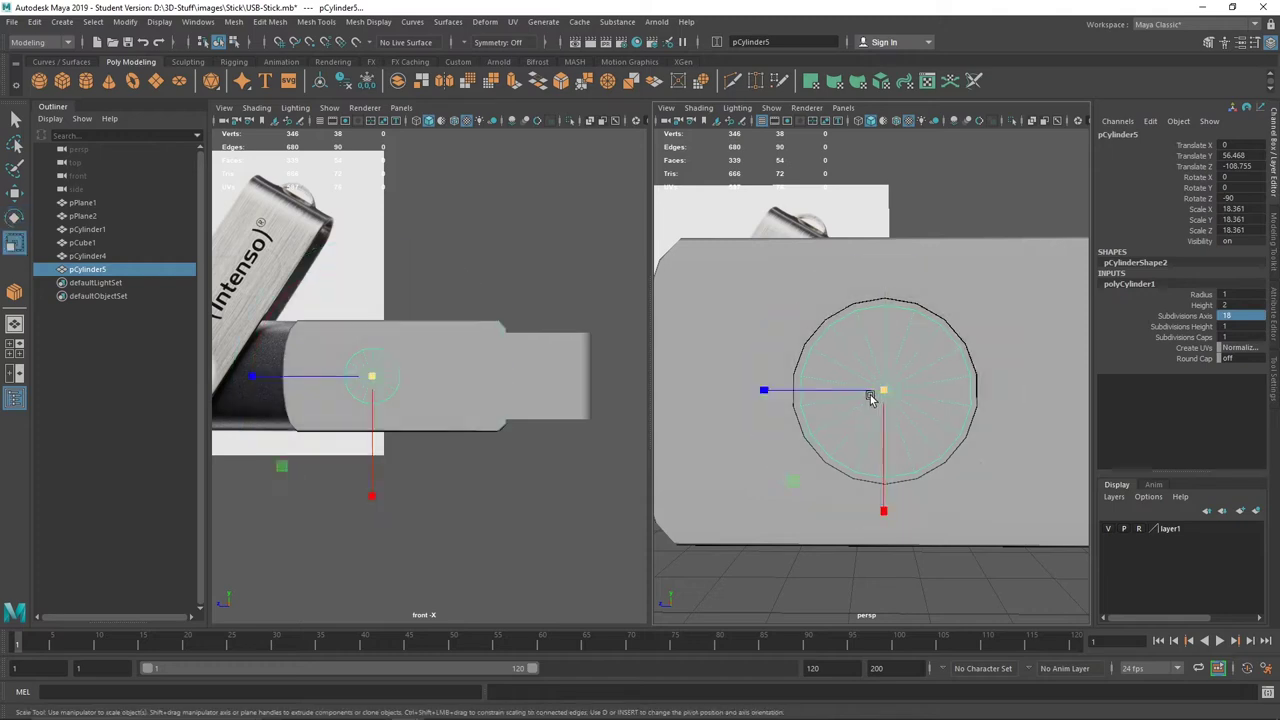
Widen the pivot cylinder to fill the hole and select the hole's edge loop
mouse_move(870, 397)
left_mouse_down("alt")
mouse_move(814, 480)
mouse_move(971, 429)
mouse_move(794, 491)
mouse_move(958, 551)
left_mouse_up("alt")
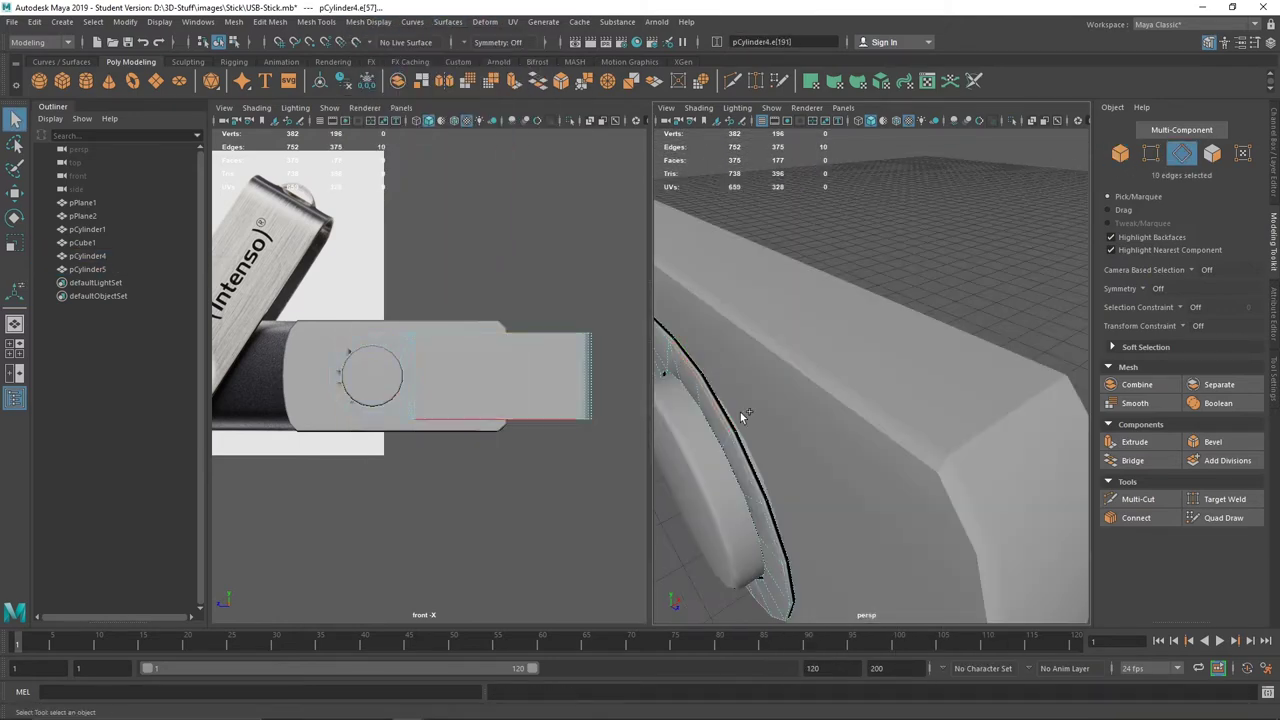
mouse_move(764, 377)
left_mouse_down("alt")
mouse_move(957, 413)
mouse_move(734, 514)
mouse_move(924, 464)
left_mouse_up("alt")
double_click(924, 464)
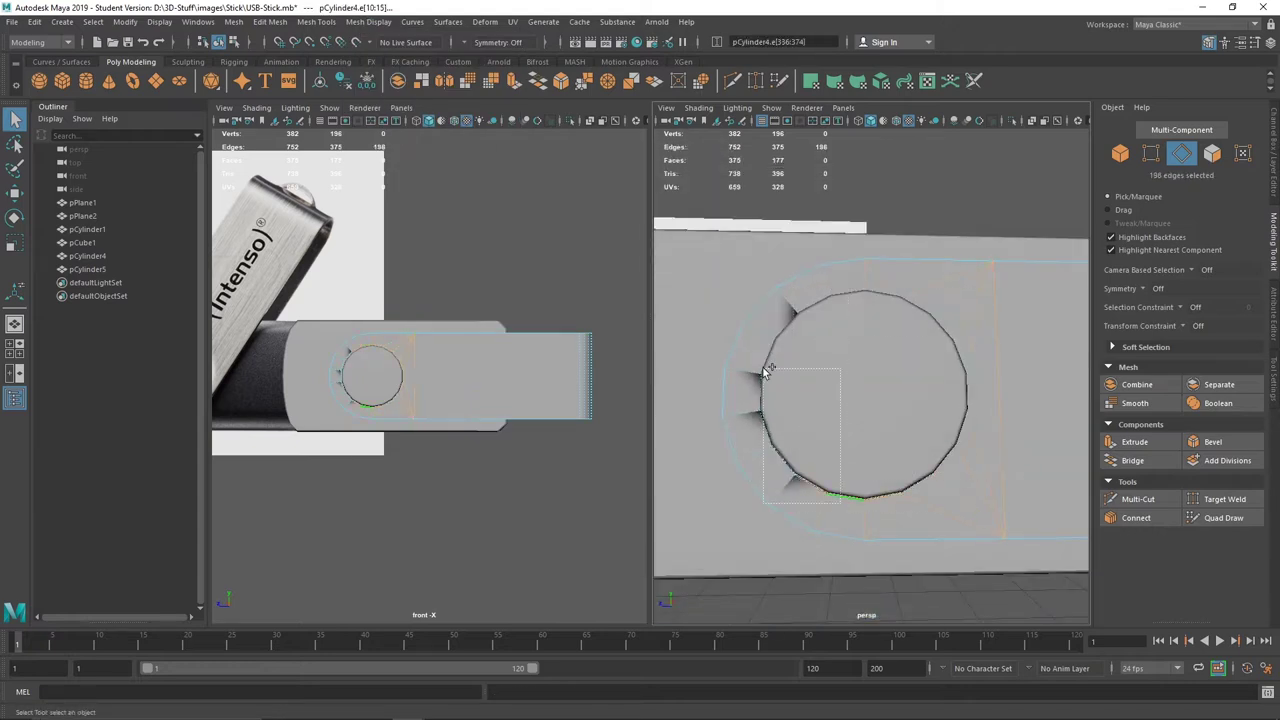
scroll(583, 351, "up", 3)
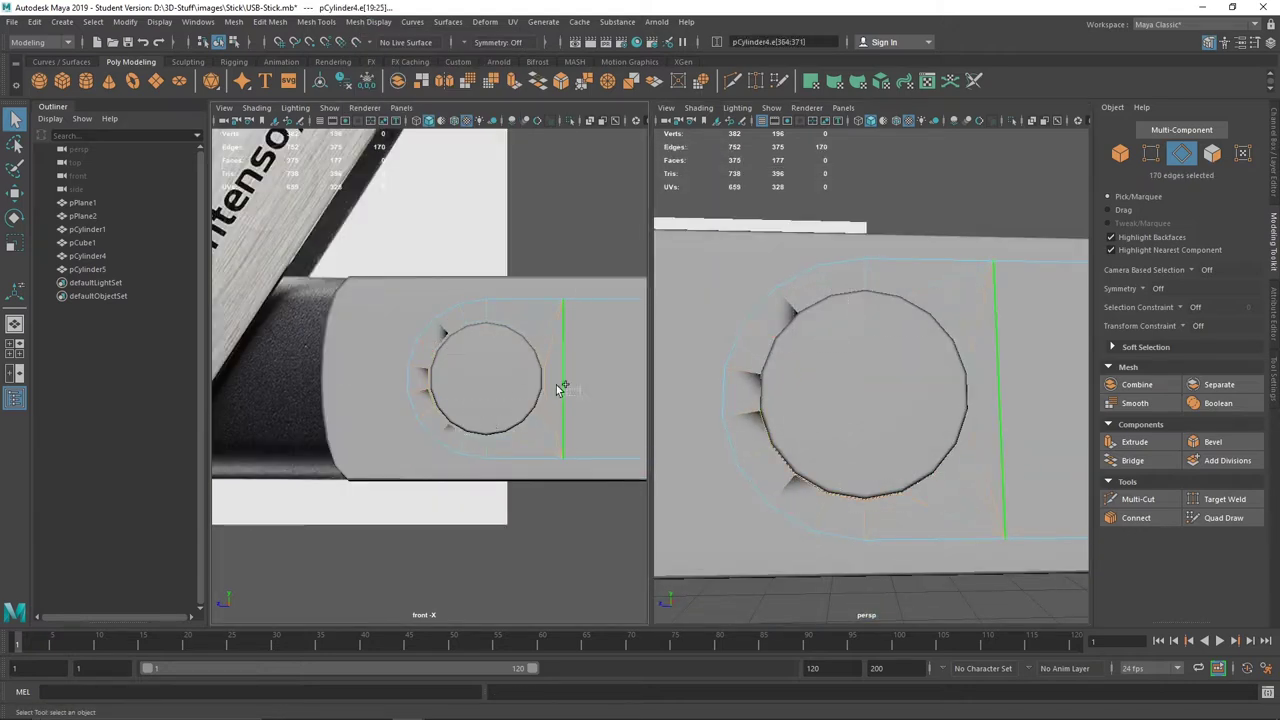
Harden the hole's rim edges and begin connecting edges across the cover
left_click(368, 21)
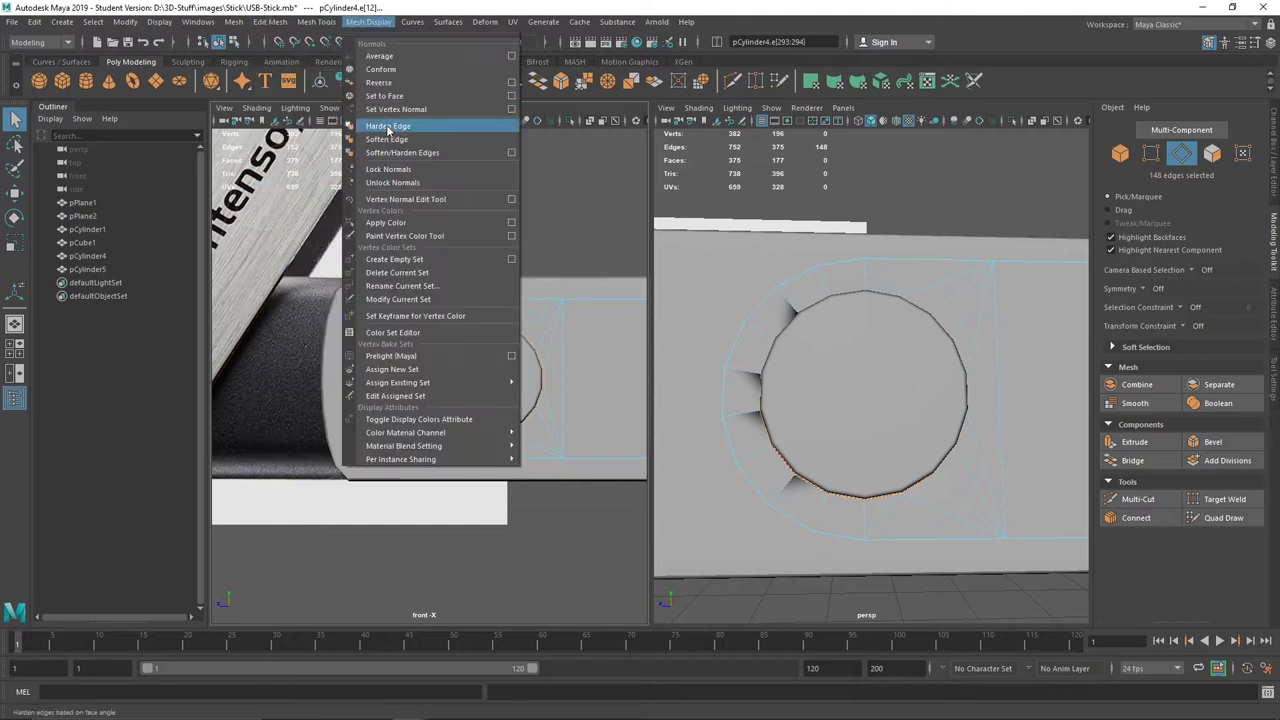
left_click(428, 123)
mouse_move(980, 249)
left_mouse_down("alt")
mouse_move(999, 341)
mouse_move(920, 446)
mouse_move(900, 420)
mouse_move(893, 352)
mouse_move(993, 319)
mouse_move(900, 380)
mouse_move(937, 386)
mouse_move(774, 343)
mouse_move(871, 414)
left_mouse_up("alt")
key("r")
left_click(893, 352)
left_click(800, 410)
left_click(1135, 518)
Undo the stray face selection and pending edge connection on the cylinder
key("r")
left_click(937, 343)
key("ctrl+z")
key("ctrl+z")
mouse_move(937, 343)
left_mouse_down("alt")
mouse_move(989, 453)
mouse_move(887, 510)
mouse_move(852, 513)
mouse_move(907, 298)
mouse_move(857, 450)
left_mouse_up("alt")
key("ctrl+z")
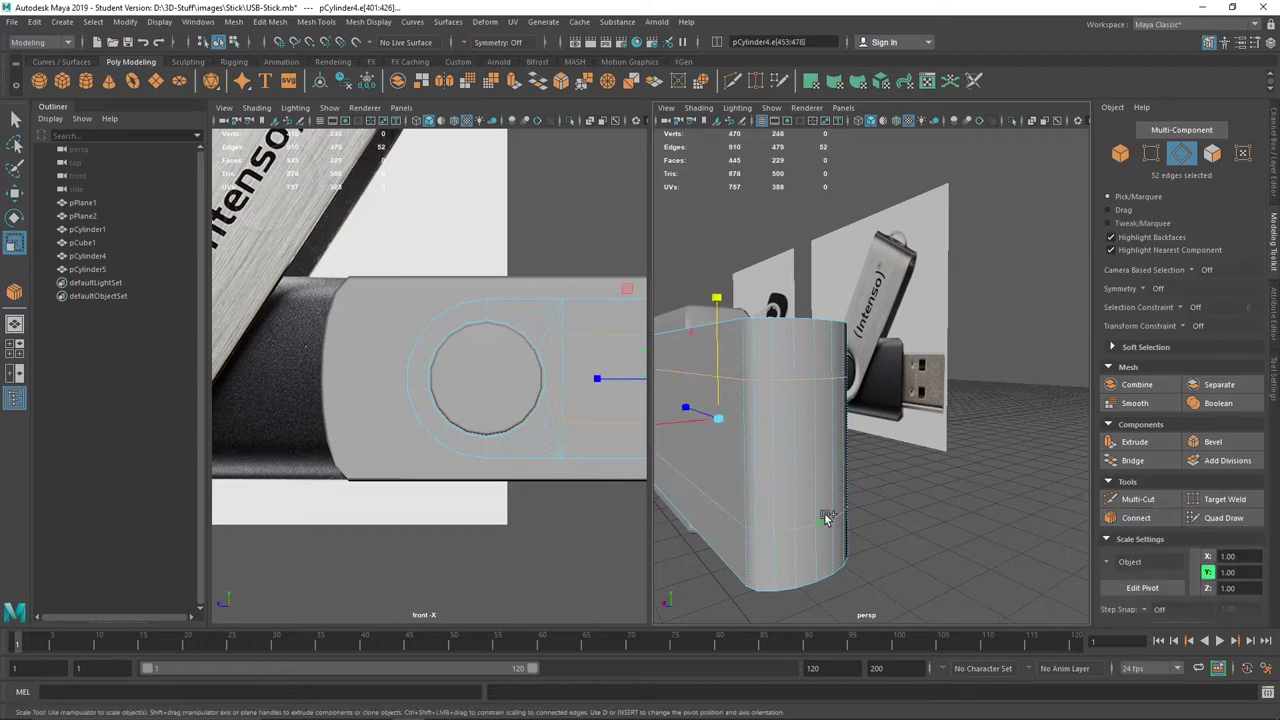
left_click_drag(826, 516, 851, 451, "alt")
key("ctrl+z")
Bevel the selected edges at the casing's rounded end with Ctrl+B
mouse_move(860, 385)
left_mouse_down("alt")
mouse_move(675, 435)
mouse_move(919, 331)
left_mouse_up("alt")
left_click_drag(957, 452, 945, 500, "alt")
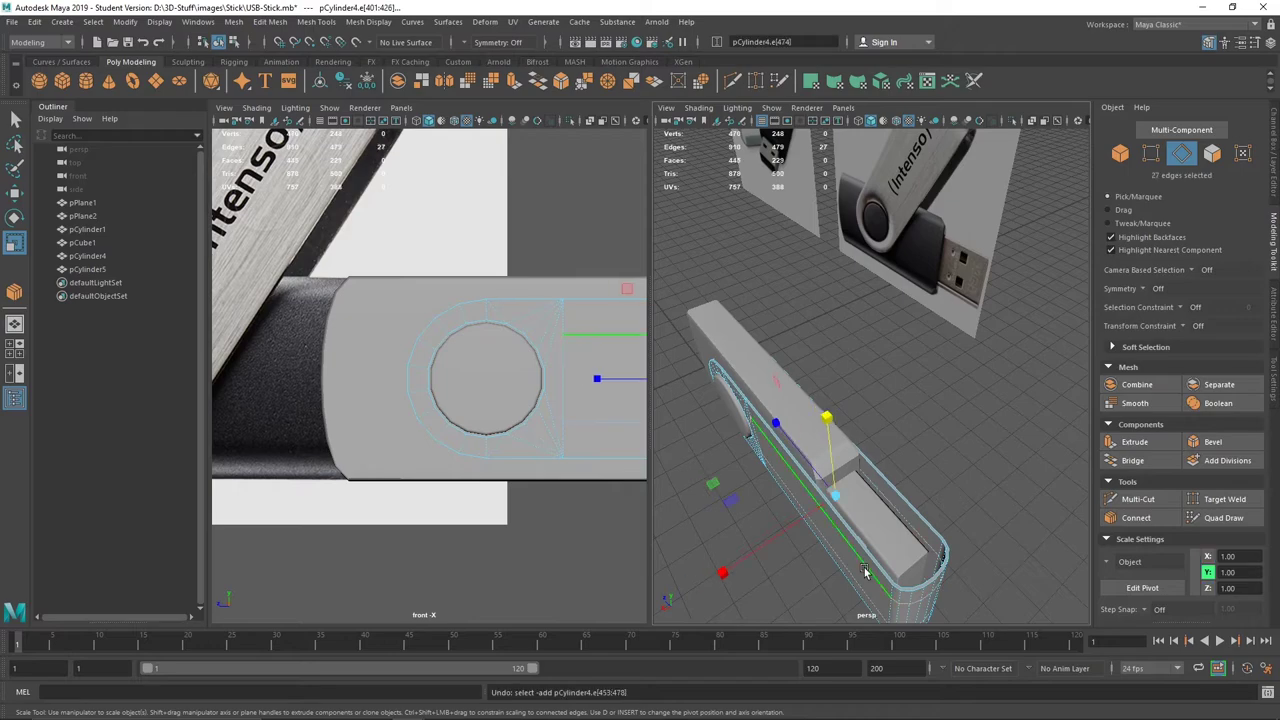
mouse_move(927, 580)
left_mouse_down("alt")
mouse_move(846, 434)
mouse_move(826, 500)
mouse_move(867, 502)
left_mouse_up("alt")
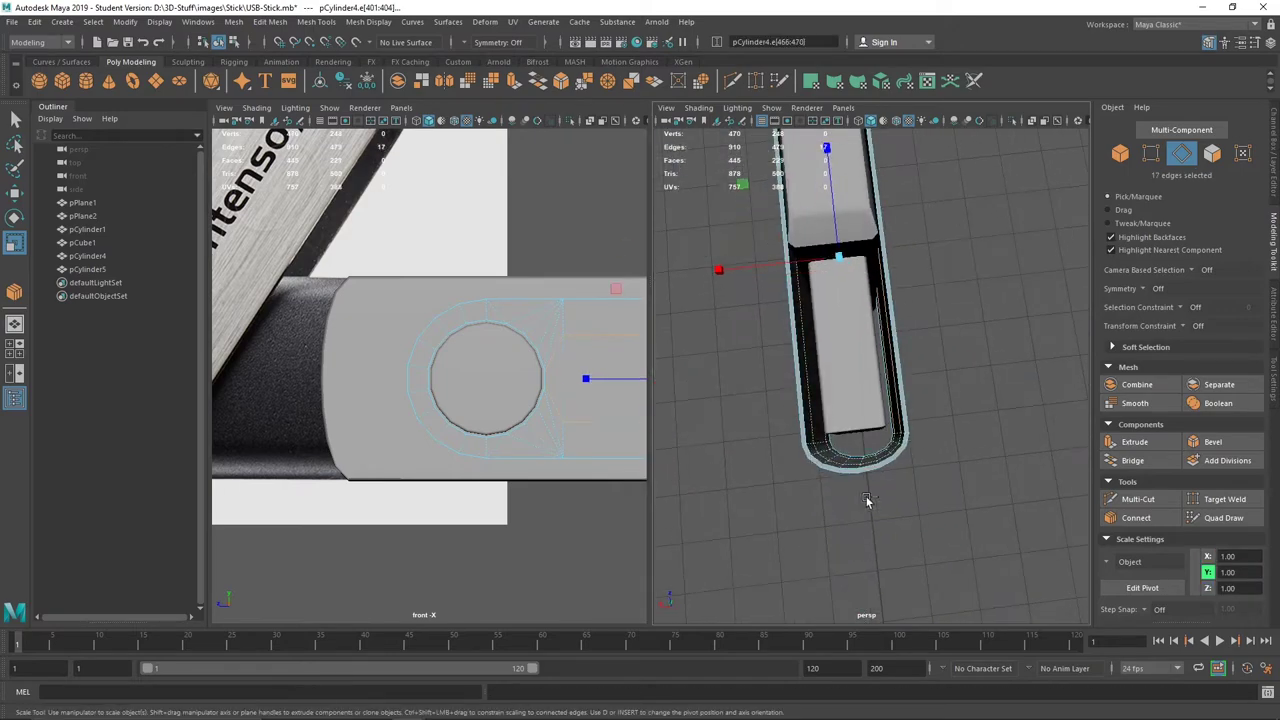
mouse_move(826, 453)
left_mouse_down("alt")
mouse_move(726, 449)
mouse_move(928, 341)
left_mouse_up("alt")
key("ctrl+z")
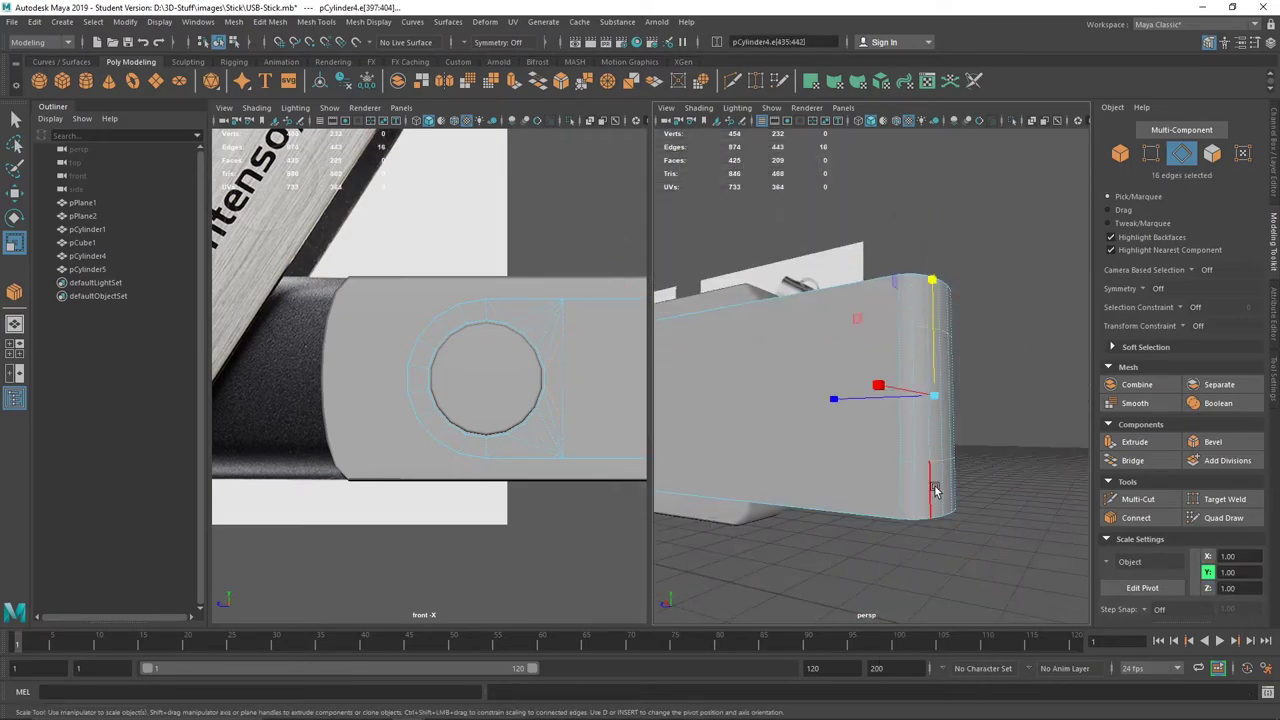
key("ctrl+b")
mouse_move(935, 490)
left_mouse_down("alt")
mouse_move(958, 200)
mouse_move(943, 457)
mouse_move(860, 368)
left_mouse_up("alt")
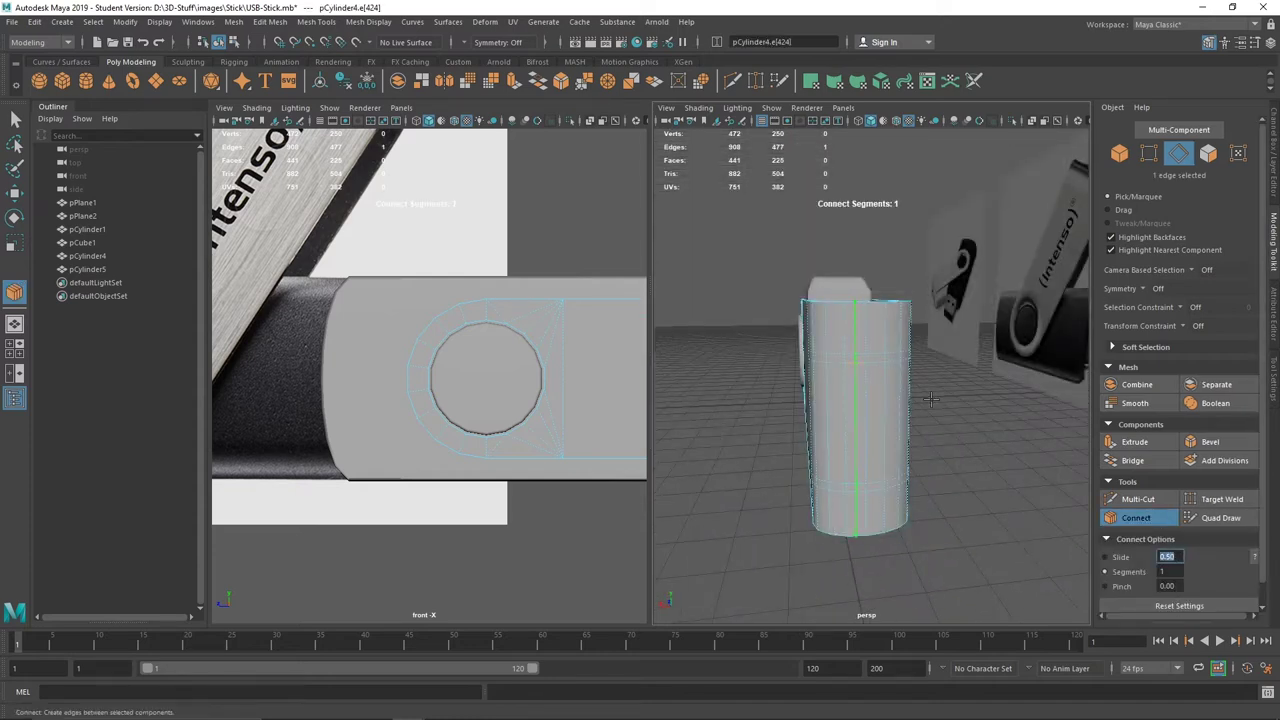
Finish the connecting edge and extrude the selected end edges outward
key("Return")
mouse_move(930, 399)
left_mouse_down("alt")
mouse_move(849, 382)
mouse_move(864, 443)
left_mouse_up("alt")
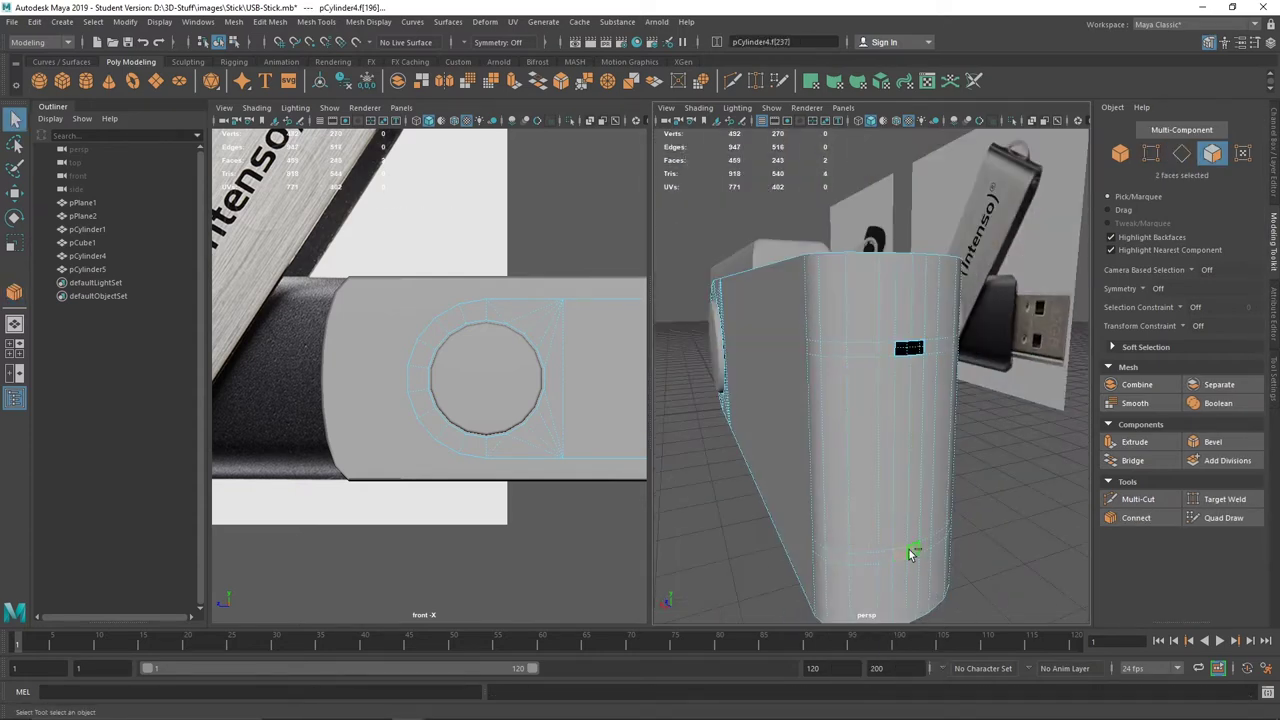
key("ctrl+e")
mouse_move(903, 555)
left_mouse_down("alt")
mouse_move(943, 437)
mouse_move(806, 354)
mouse_move(907, 541)
mouse_move(890, 228)
left_mouse_up("alt")
left_click(889, 220)
mouse_move(835, 328)
left_mouse_down("alt")
mouse_move(877, 409)
mouse_move(1011, 346)
mouse_move(920, 423)
mouse_move(837, 271)
mouse_move(880, 320)
mouse_move(872, 430)
mouse_move(868, 407)
left_mouse_up("alt")
left_click(868, 407)
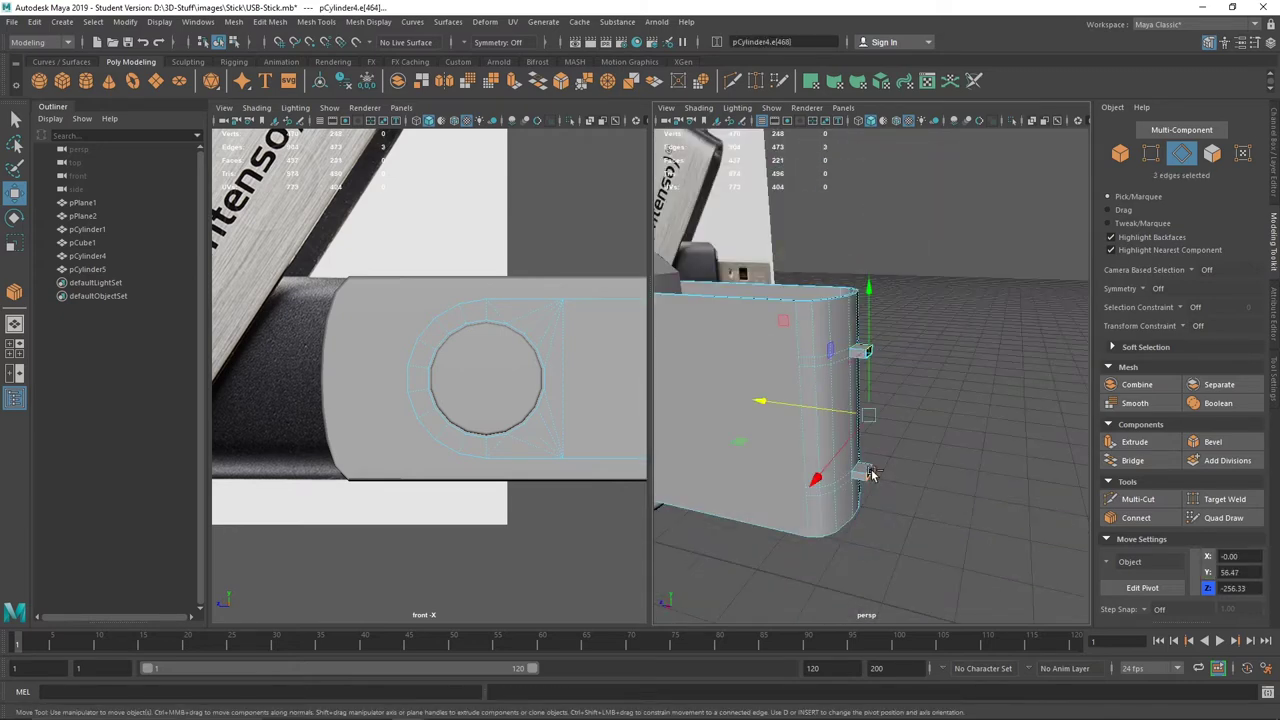
mouse_move(870, 475)
left_mouse_down("alt")
mouse_move(771, 357)
mouse_move(851, 420)
left_mouse_up("alt")
Bevel the edges of the newly extruded loop
left_click(880, 425)
key("t")
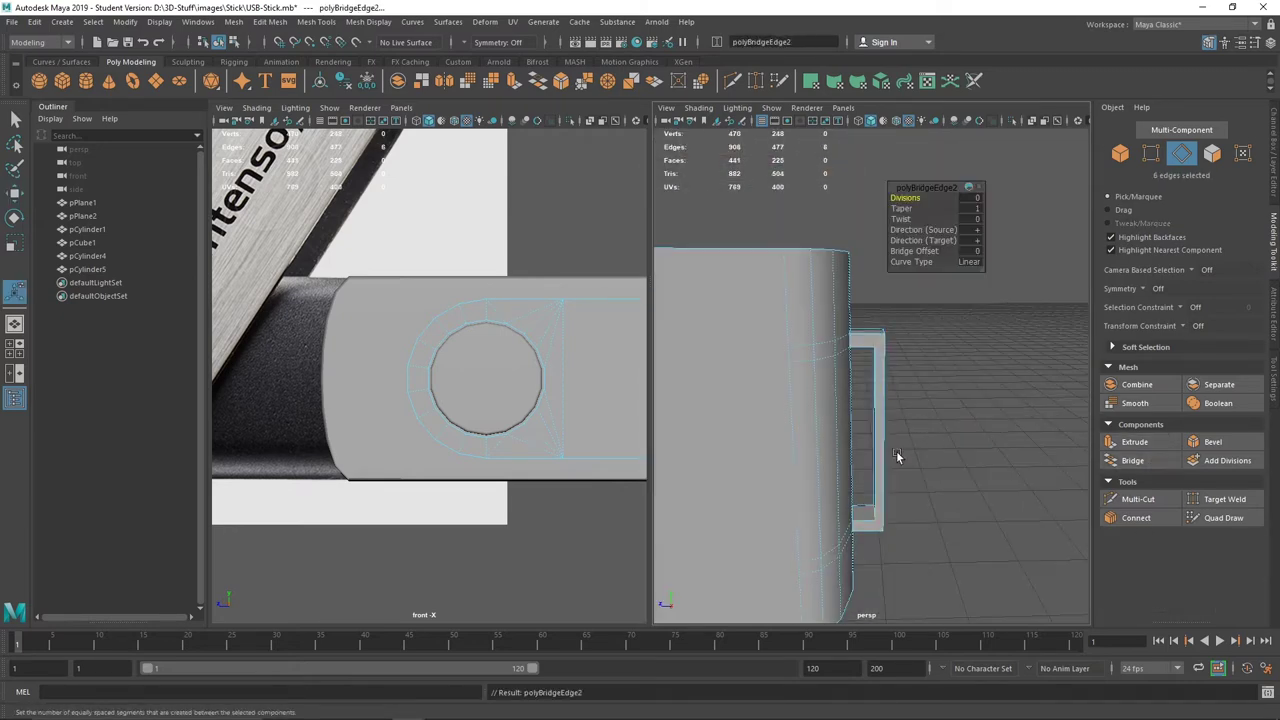
left_click_drag(897, 457, 960, 430, "alt")
left_click(1213, 442)
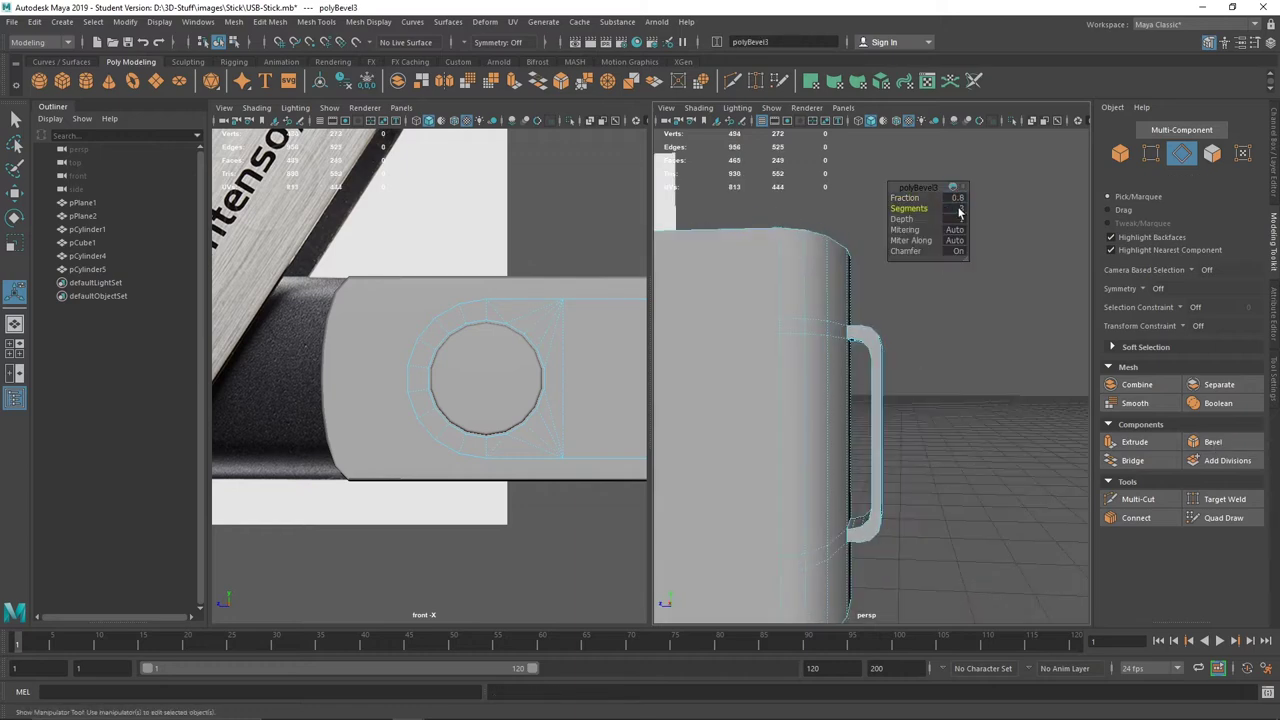
left_click_drag(857, 437, 957, 397, "alt")
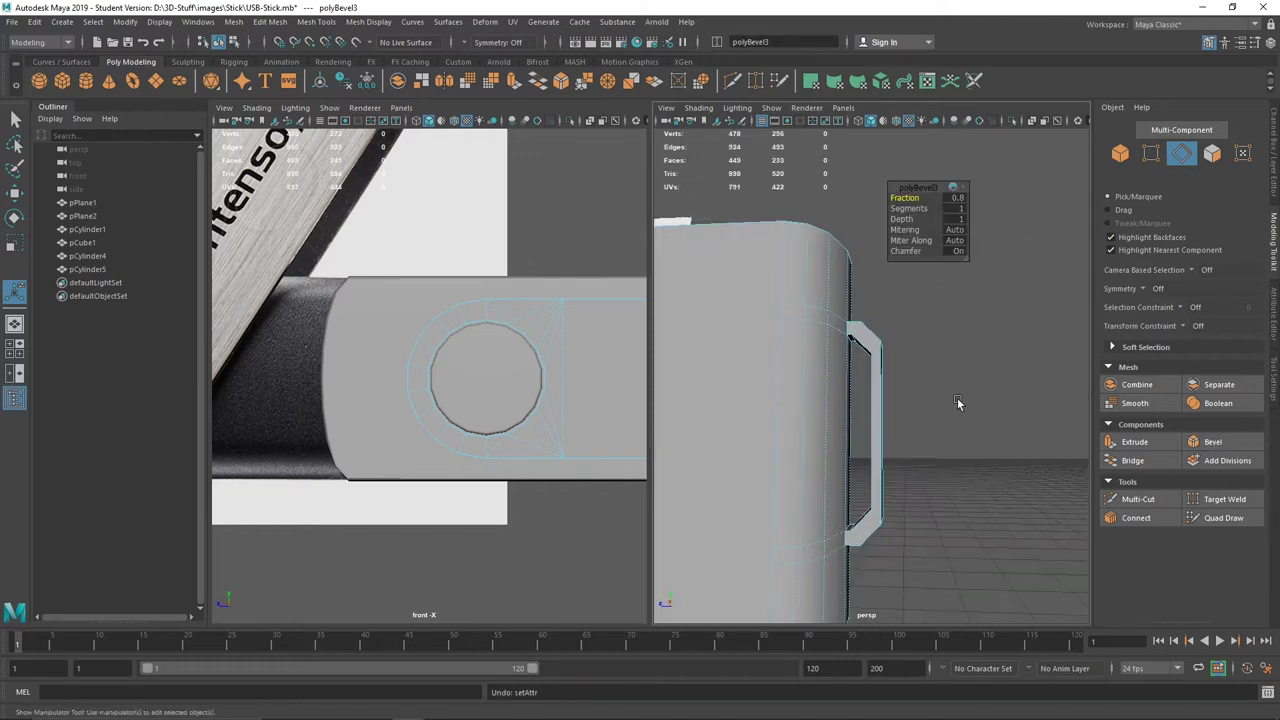
mouse_move(857, 340)
right_mouse_down()
mouse_move(855, 378)
mouse_move(851, 368)
right_mouse_up()
left_click(820, 352)
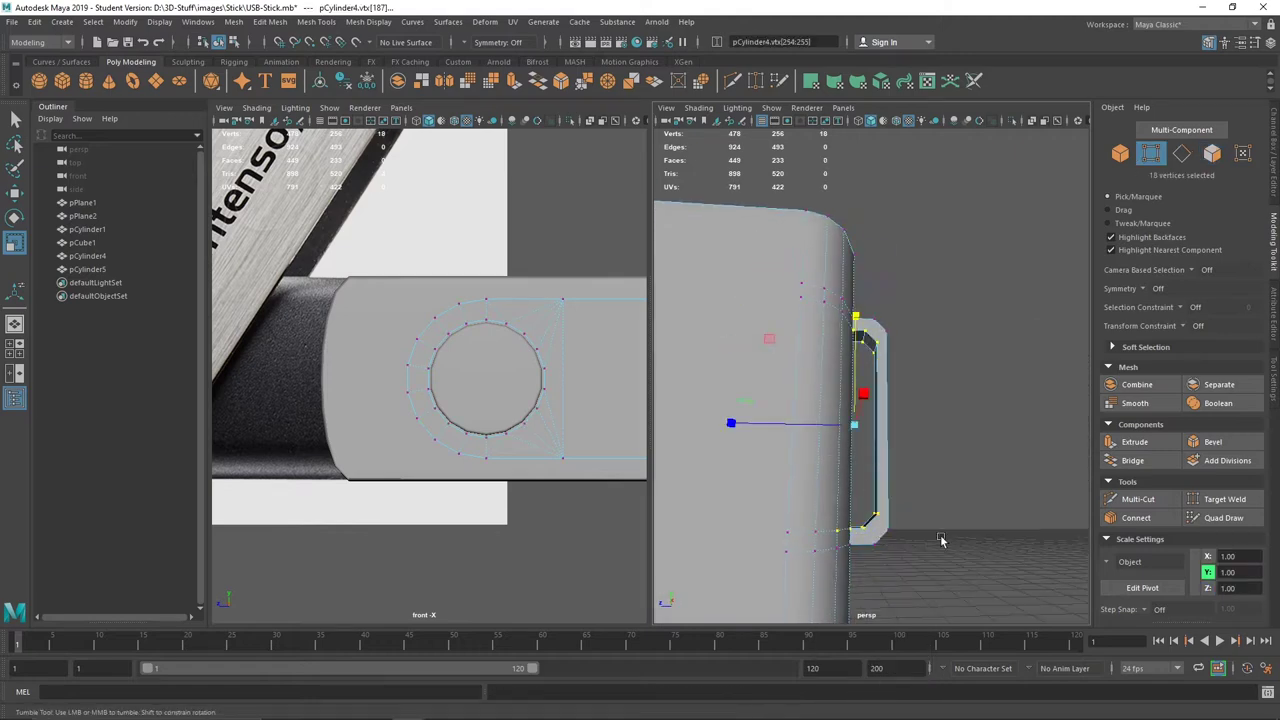
left_click_drag(940, 540, 915, 549, "alt")
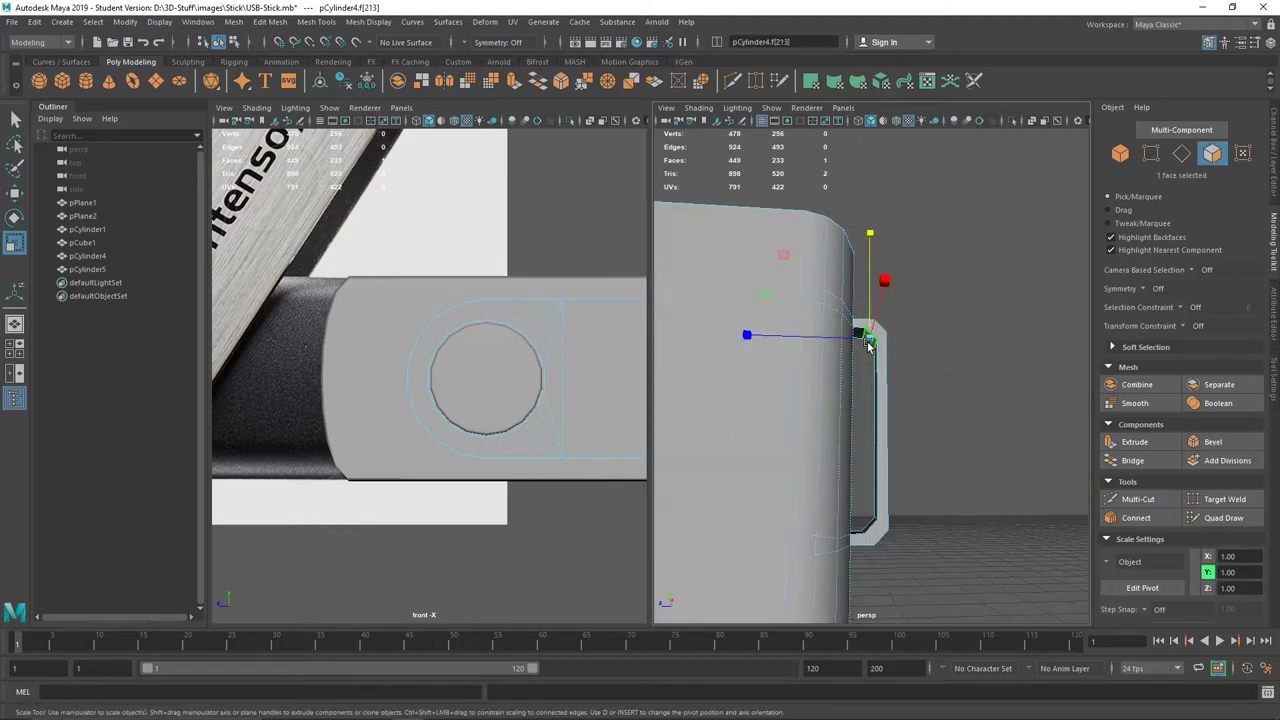
Select the loop's vertices and bevel its four corner edges with Ctrl+B
key("ctrl+F9")
left_click_drag(925, 401, 902, 344, "alt")
left_click(826, 391)
left_click_drag(826, 391, 1050, 395, "alt")
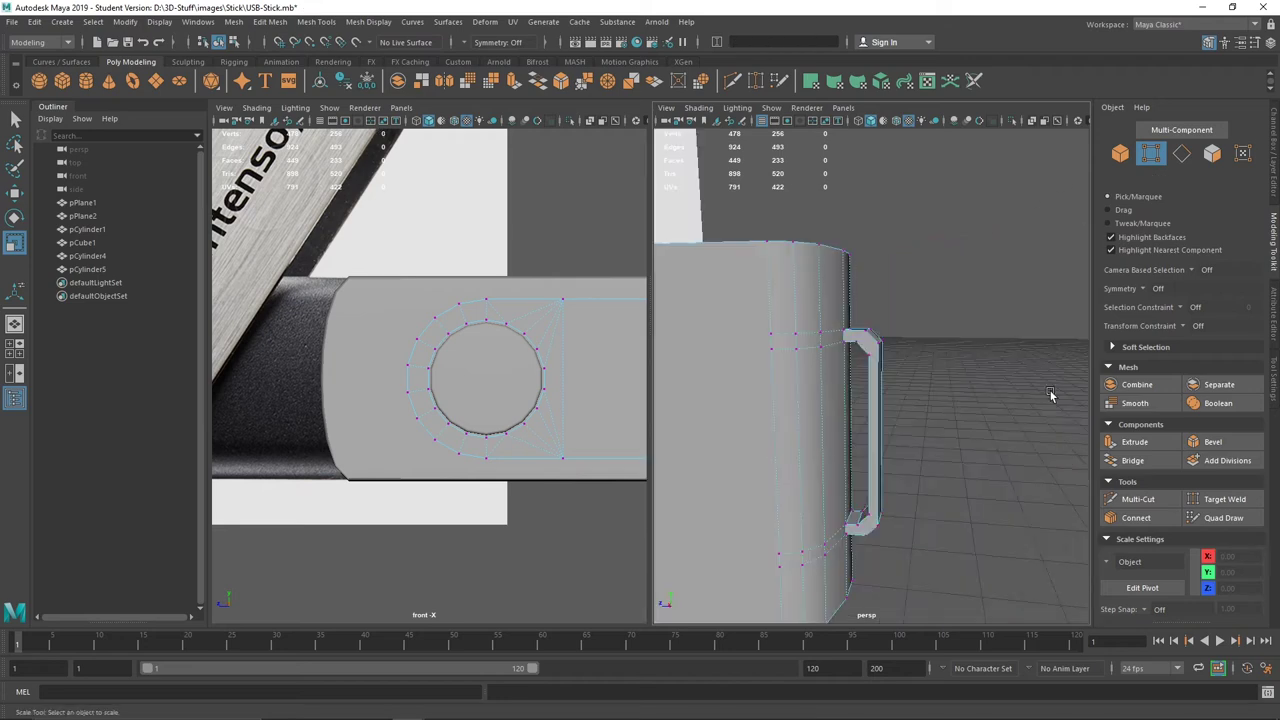
left_click(869, 346)
left_click_drag(869, 346, 867, 425, "alt")
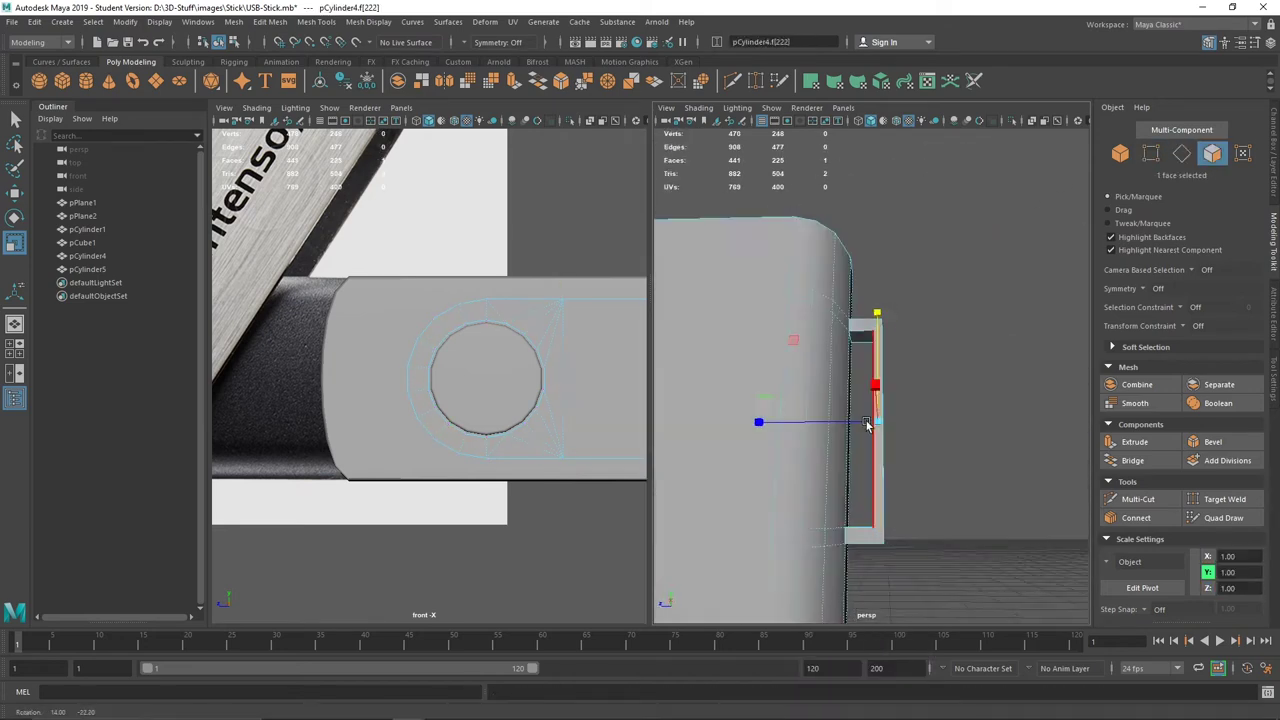
left_click_drag(881, 513, 882, 514)
left_click_drag(882, 514, 673, 388, "alt")
mouse_move(884, 503)
left_mouse_down("alt")
mouse_move(948, 551)
mouse_move(894, 371)
mouse_move(856, 381)
left_mouse_up("alt")
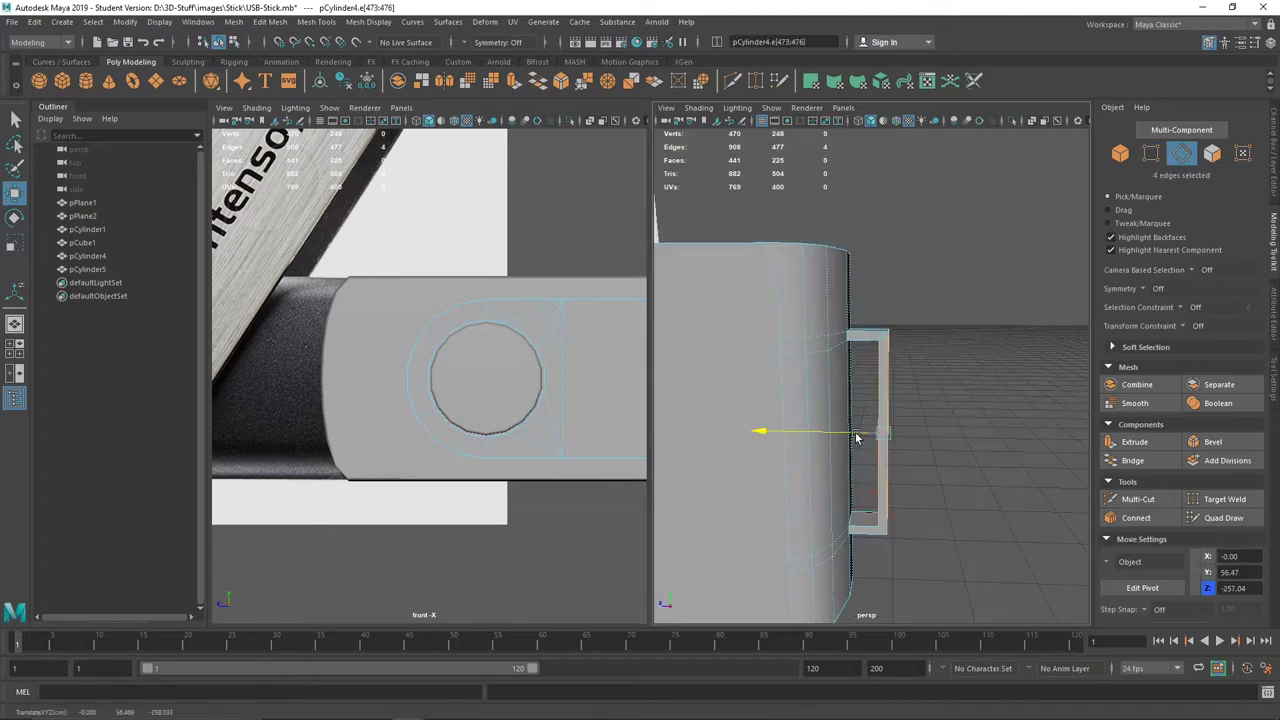
left_click_drag(885, 441, 953, 210, "alt")
key("ctrl+b")
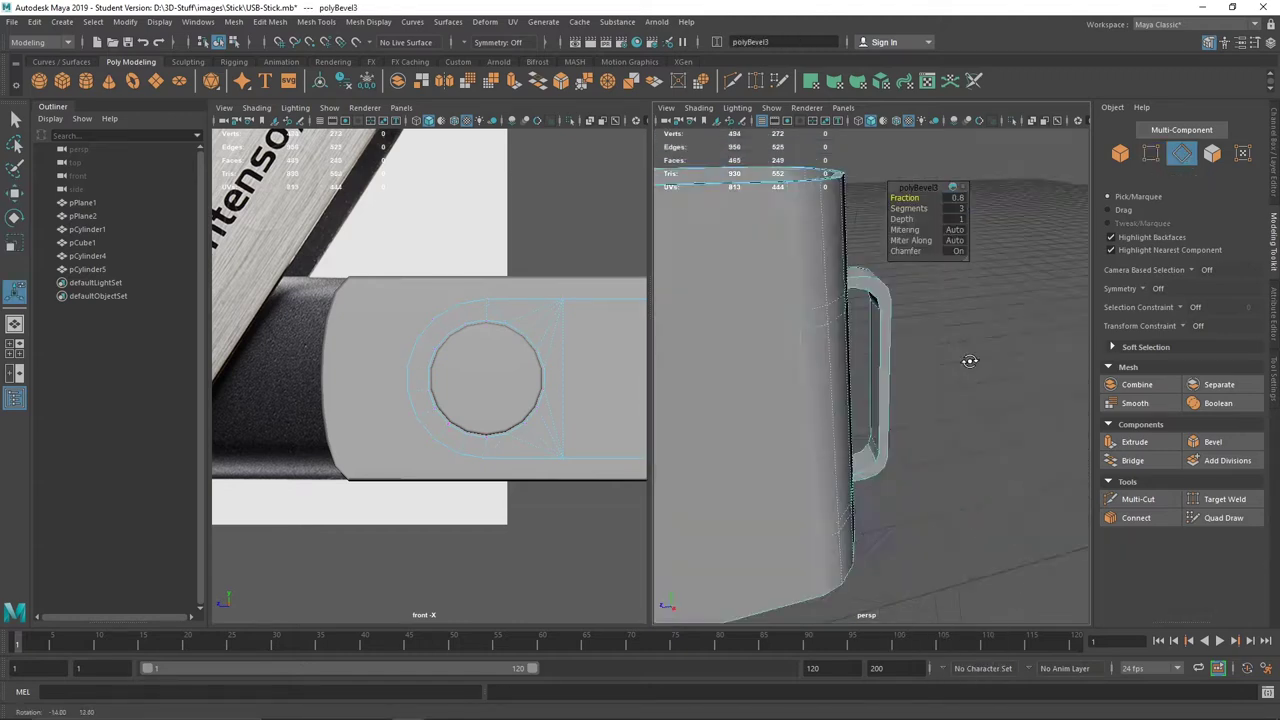
Squash the loop's vertices in Y and select a full edge loop on the handle
left_click_drag(968, 360, 899, 433, "alt")
key("F9")
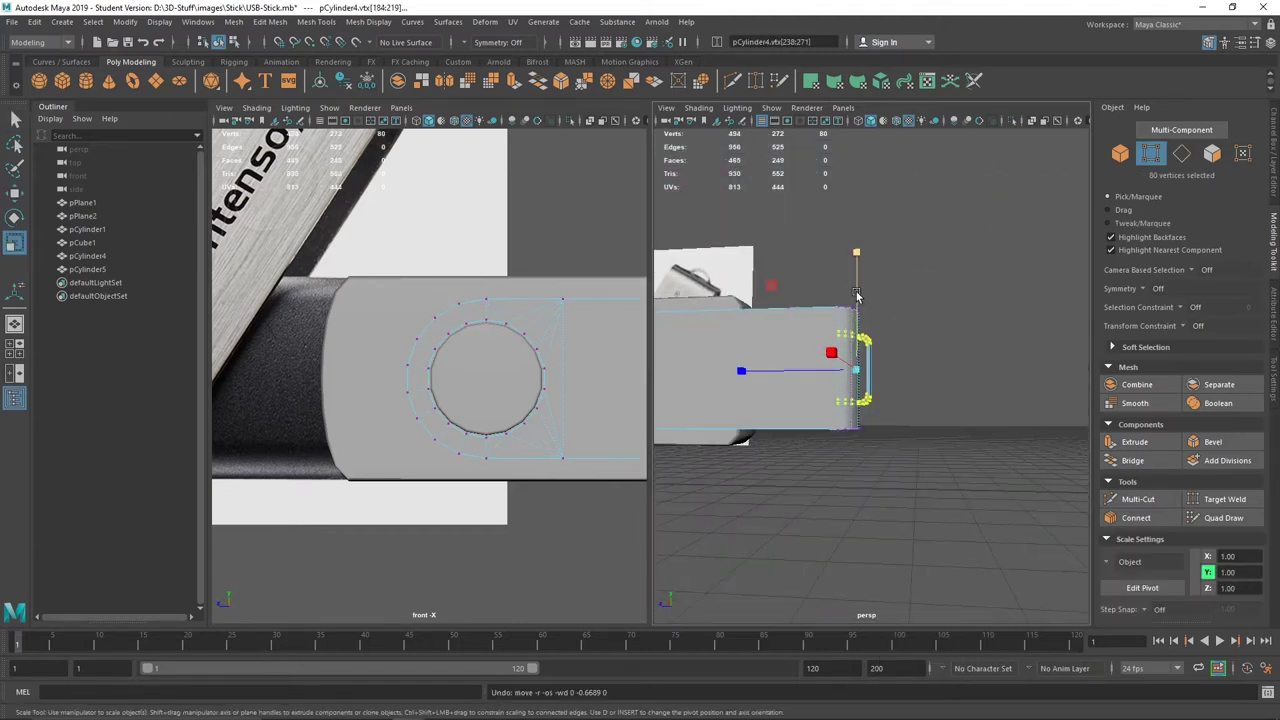
left_click_drag(856, 295, 922, 360, "alt")
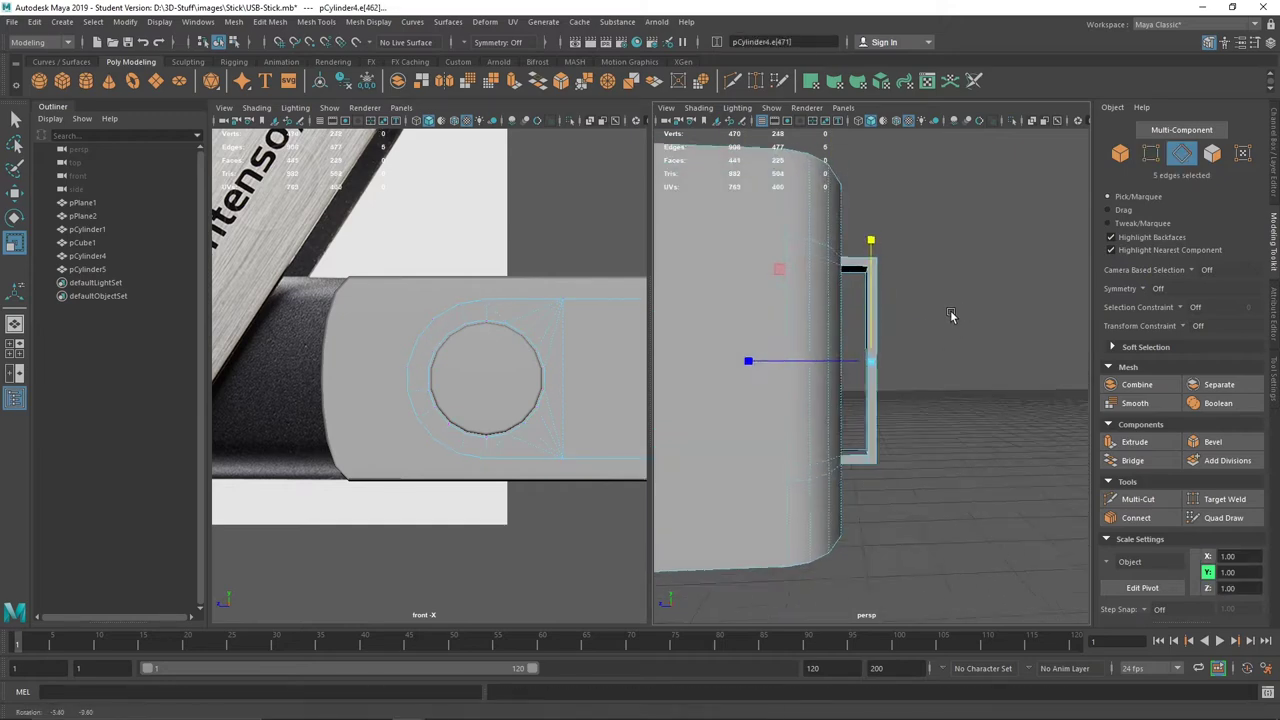
left_click_drag(751, 468, 751, 468)
middle_click_drag(838, 390, 838, 345)
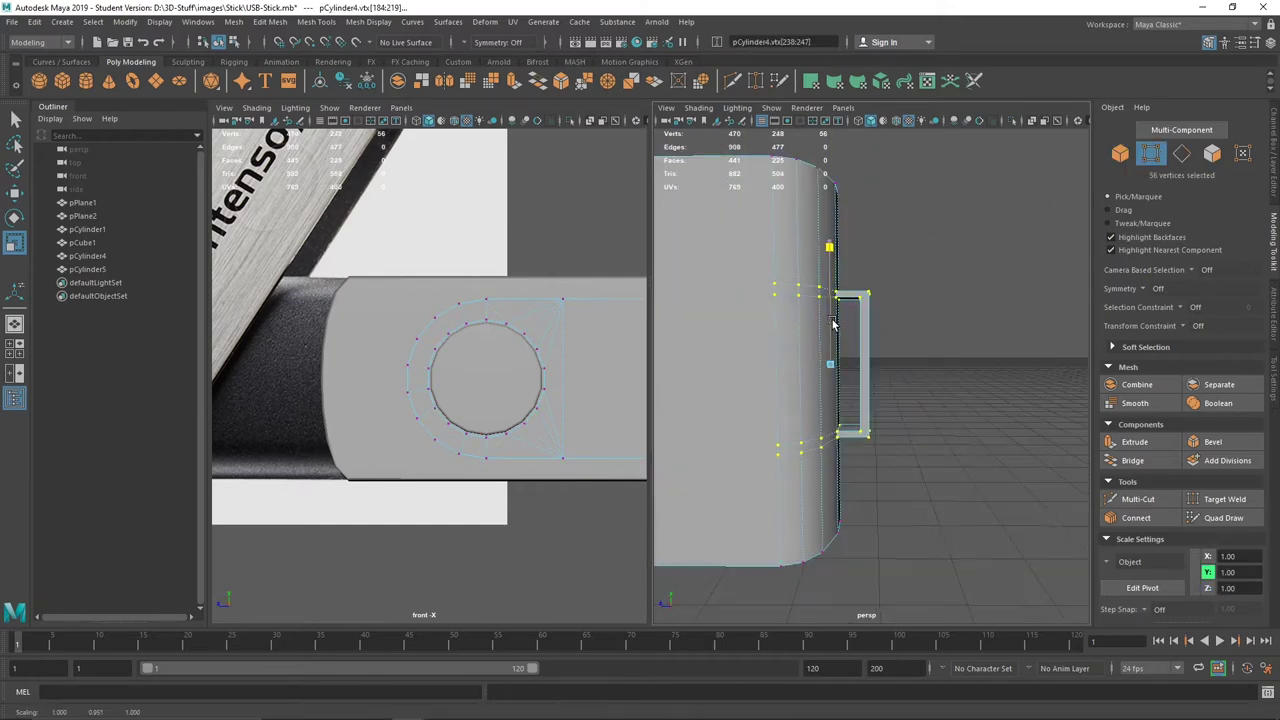
key("F11")
left_click_drag(833, 323, 860, 373, "alt")
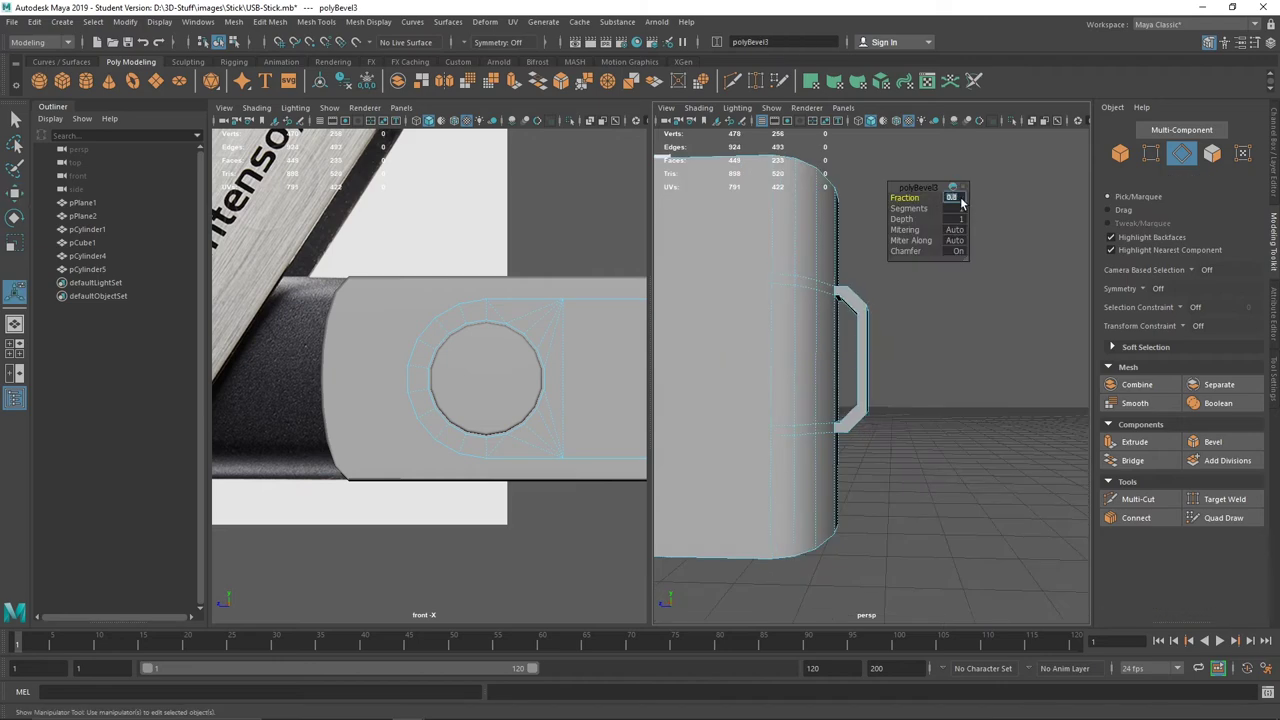
double_click(858, 352)
left_click_drag(858, 352, 791, 386, "alt")
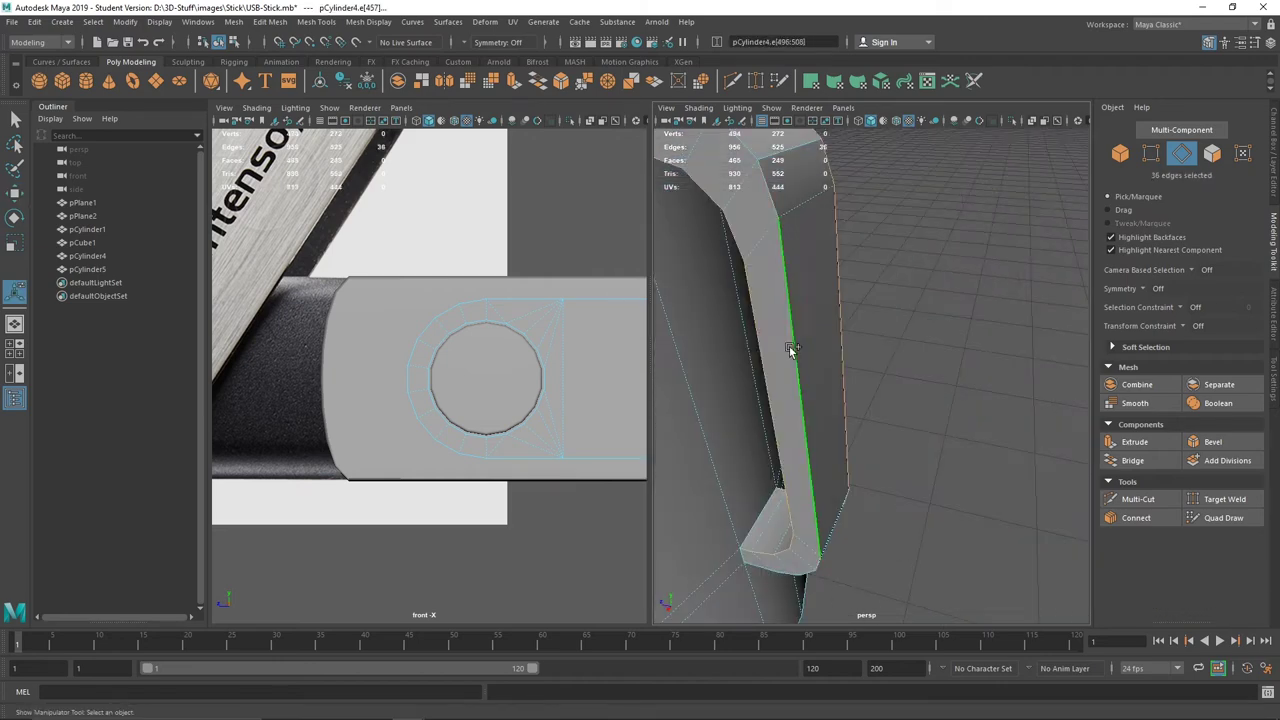
Bevel the selected loop edges and soften their shading
key("ctrl+b")
mouse_move(969, 204)
left_mouse_down("alt")
mouse_move(960, 457)
mouse_move(800, 370)
left_mouse_up("alt")
key("q")
left_click(368, 21)
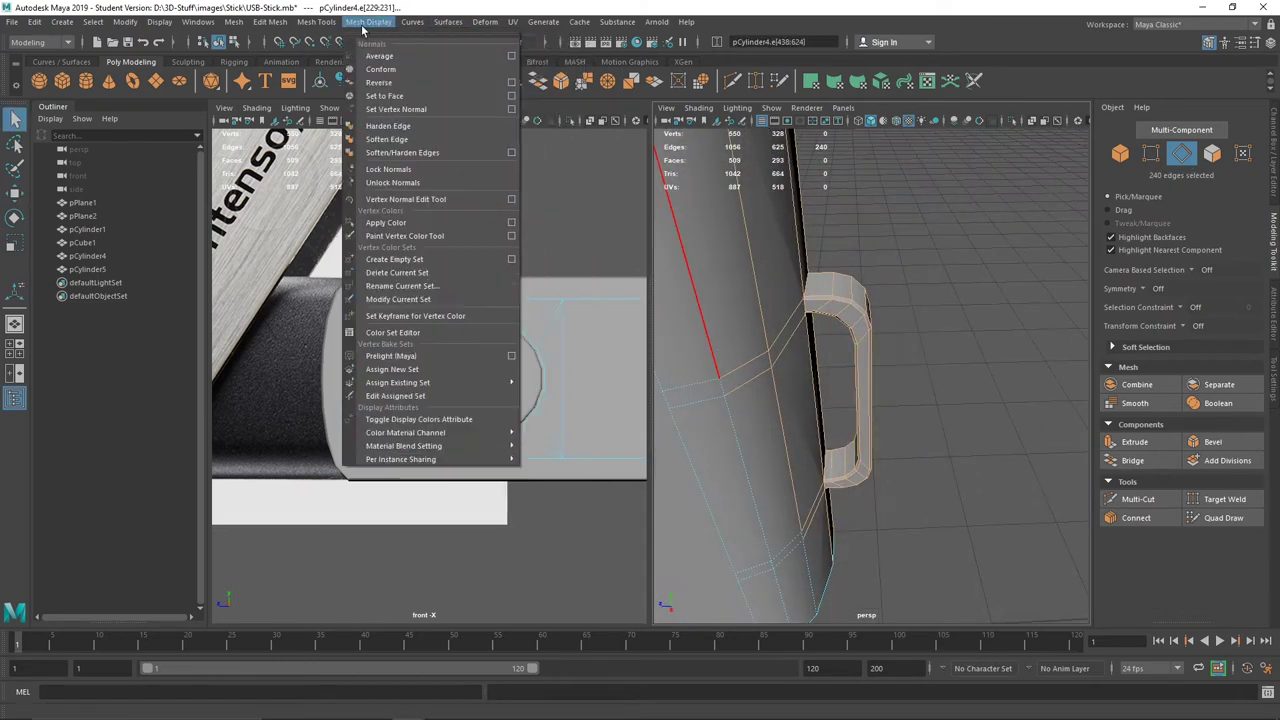
Select the handle's edge loop and Target Weld its stray vertices onto their neighbours
double_click(715, 247)
left_click_drag(715, 247, 786, 287, "alt")
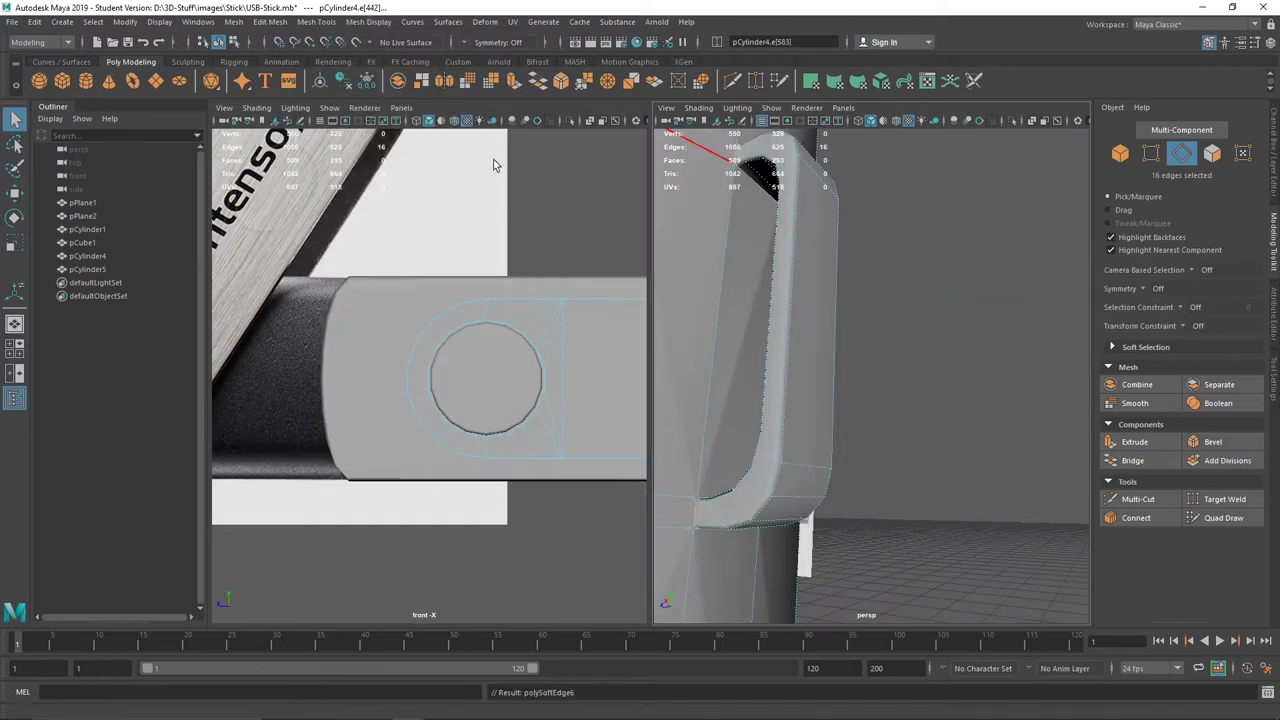
right_click_drag(786, 287, 786, 330, "shift")
mouse_move(786, 330)
left_mouse_down("alt")
mouse_move(829, 466)
mouse_move(920, 466)
mouse_move(820, 437)
mouse_move(919, 376)
mouse_move(971, 471)
mouse_move(986, 406)
mouse_move(971, 386)
mouse_move(937, 380)
left_mouse_up("alt")
left_click_drag(972, 151, 962, 156)
mouse_move(962, 156)
left_mouse_down("alt")
mouse_move(897, 389)
mouse_move(837, 363)
mouse_move(911, 180)
left_mouse_up("alt")
mouse_move(911, 600)
left_mouse_down()
mouse_move(925, 491)
mouse_move(964, 442)
left_mouse_up()
key("q")
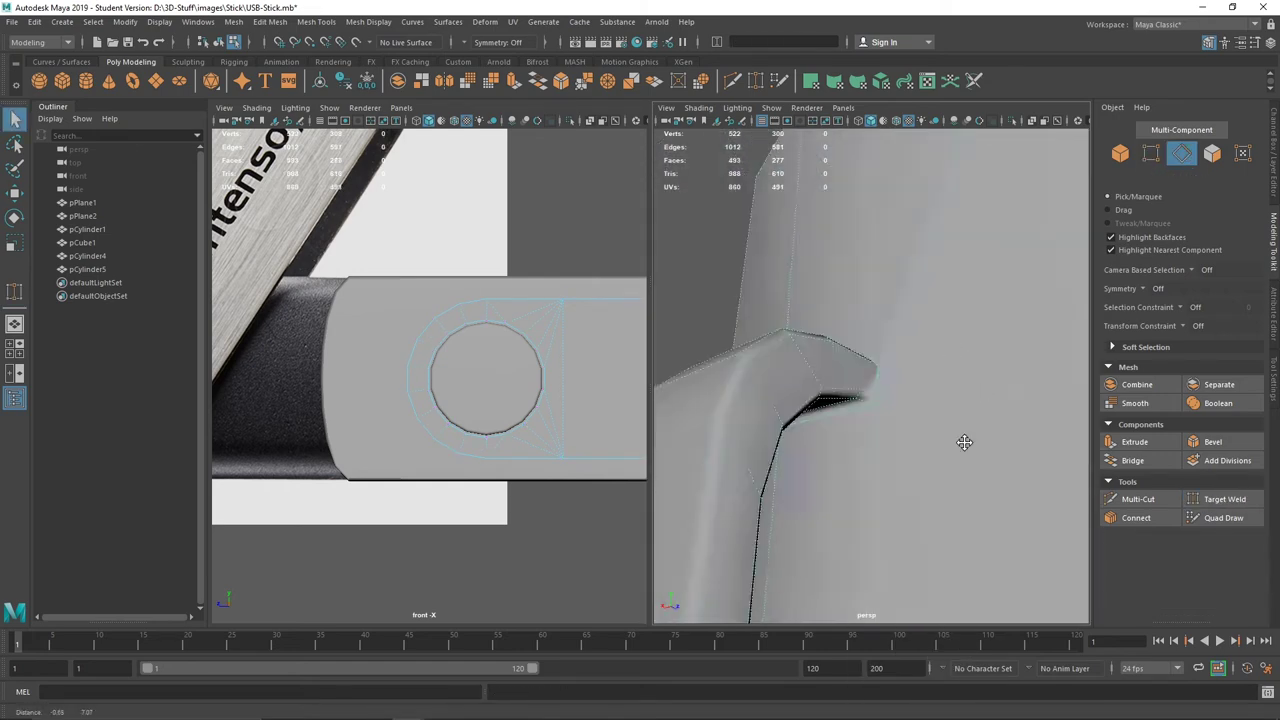
Multi-Cut a new edge across the casing side, then inspect the rim
left_click(820, 483)
mouse_move(820, 483)
left_mouse_down("alt")
mouse_move(906, 482)
mouse_move(927, 428)
left_mouse_up("alt")
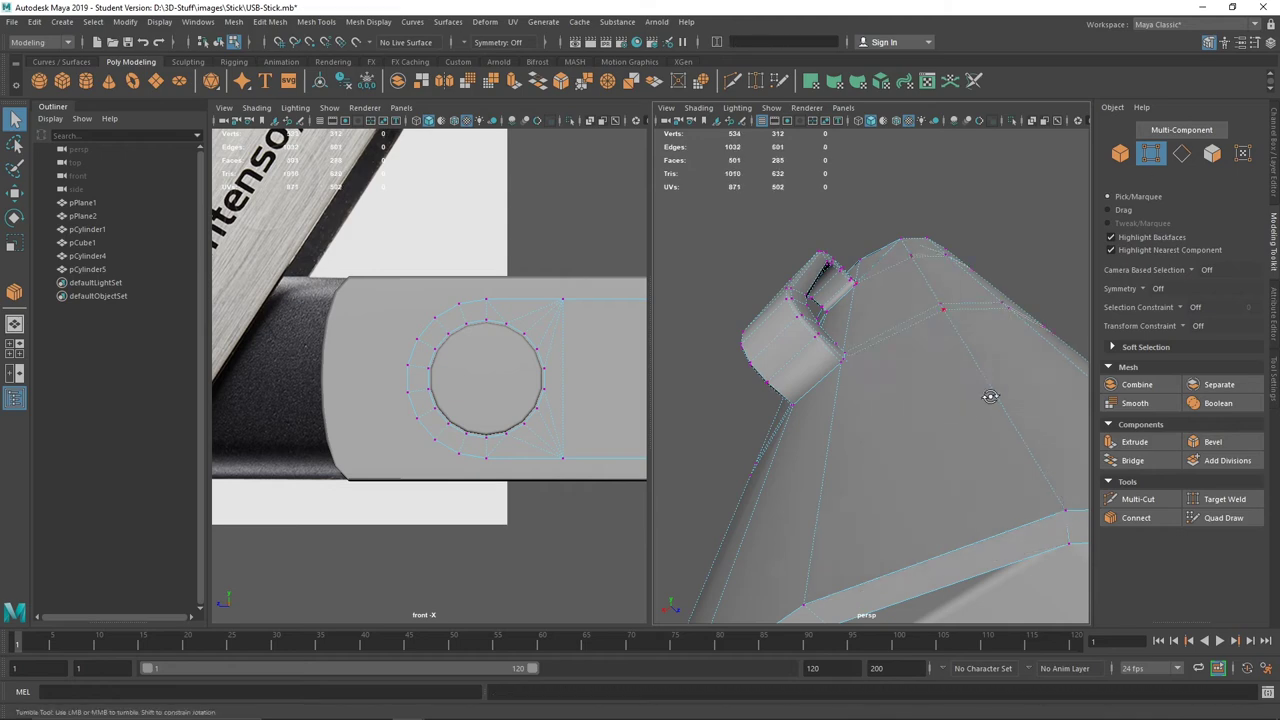
mouse_move(989, 396)
left_mouse_down("alt")
mouse_move(880, 431)
mouse_move(868, 414)
left_mouse_up("alt")
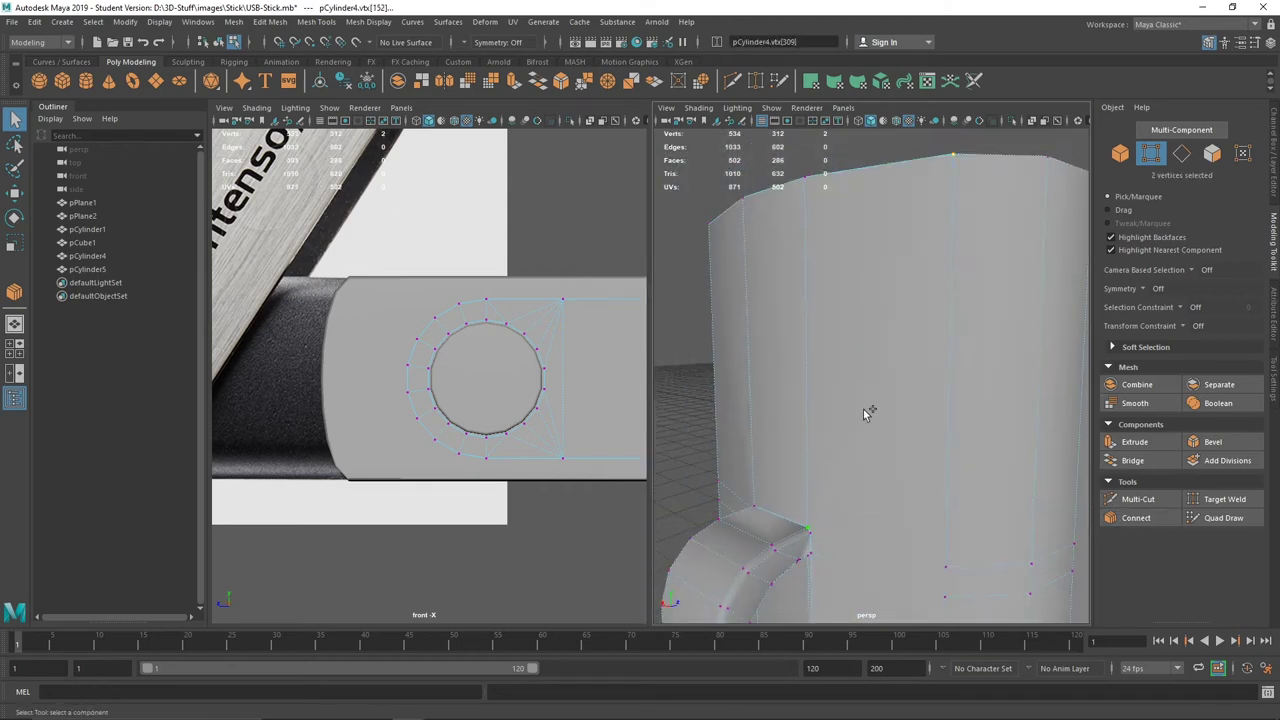
left_click_drag(953, 195, 886, 428, "alt")
right_click_drag(829, 343, 844, 417, "shift")
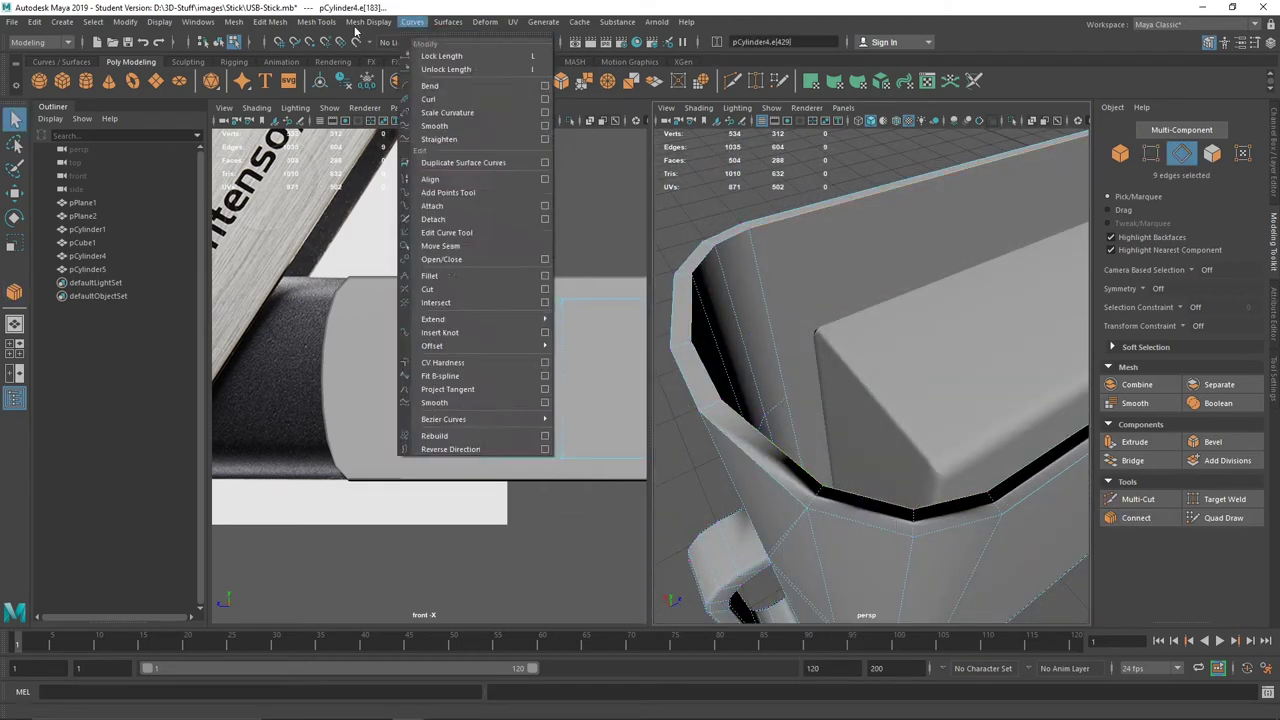
Select the pCylinder4 casing in object mode and switch to face selection
mouse_move(844, 417)
left_mouse_down("alt")
mouse_move(889, 532)
mouse_move(826, 327)
mouse_move(920, 370)
left_mouse_up("alt")
key("F8")
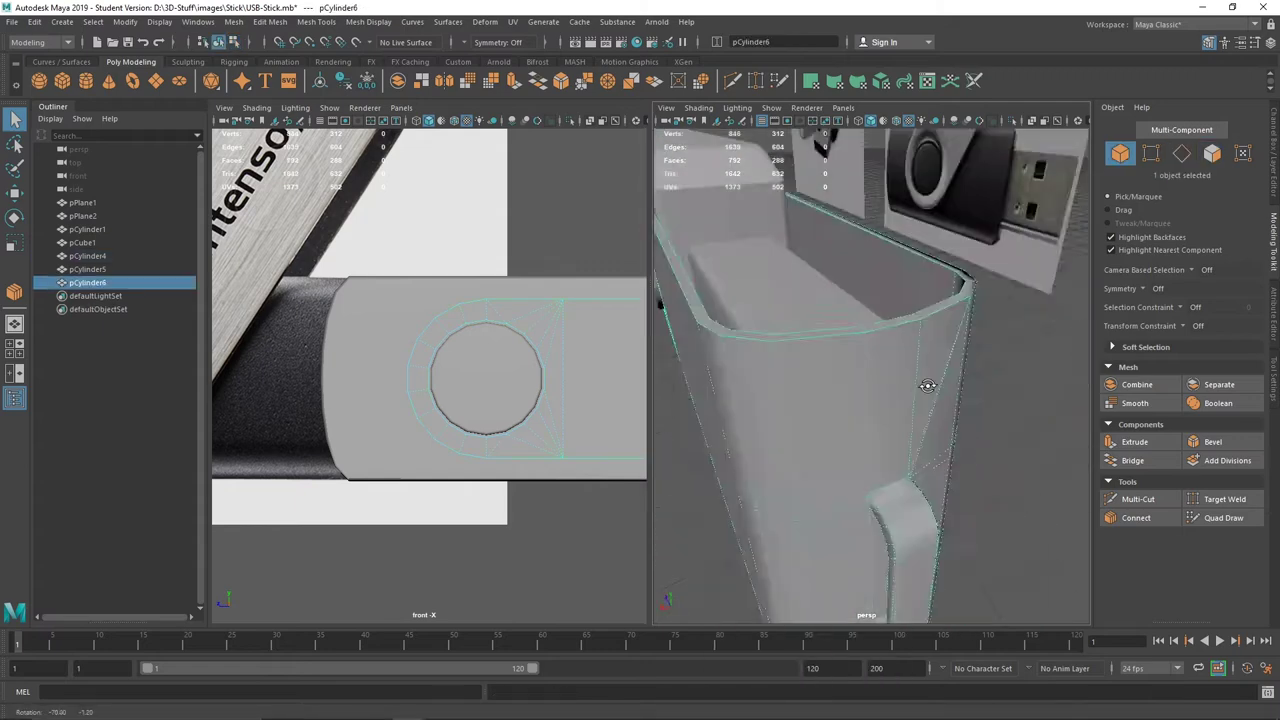
left_click(100, 266)
left_click(100, 256)
key("F11")
left_click_drag(985, 287, 906, 540, "alt")
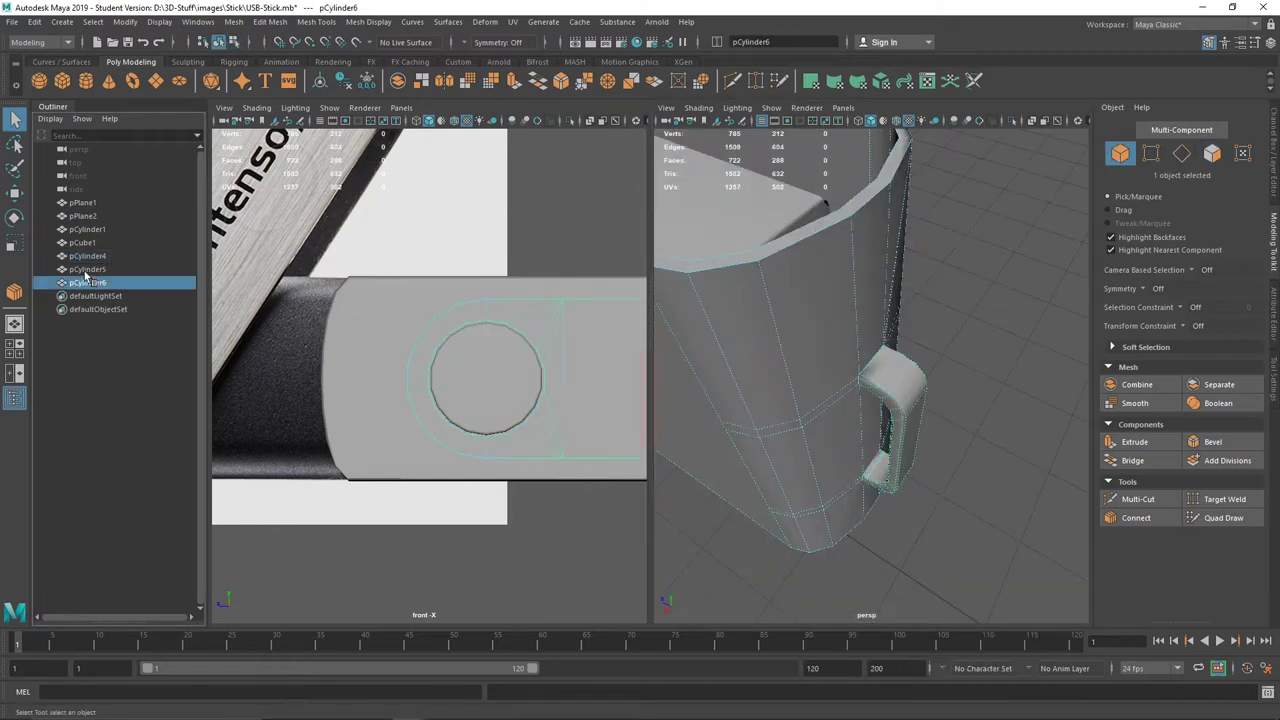
Target Weld the stray vertex at the casing's rounded end onto its neighbour
key("ctrl+z")
key("ctrl+z")
key("ctrl+z")
key("ctrl+z")
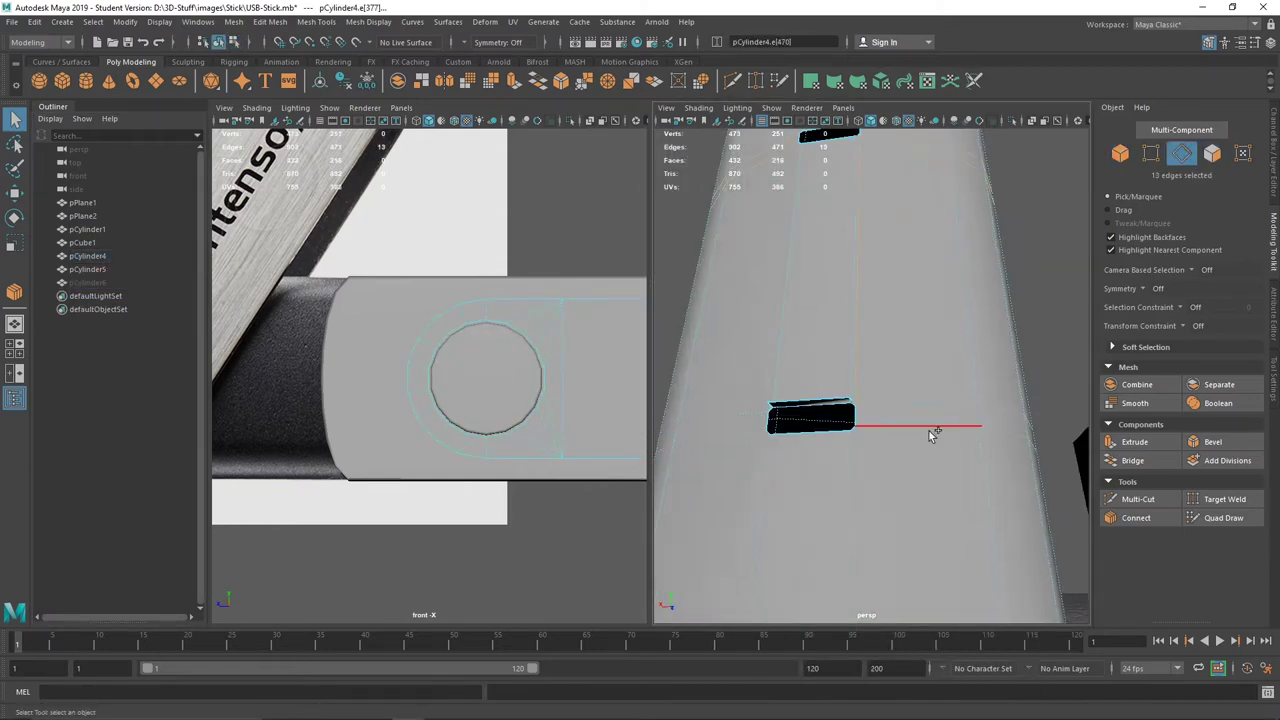
key("ctrl+z")
key("ctrl+z")
key("ctrl+z")
left_click(1218, 517)
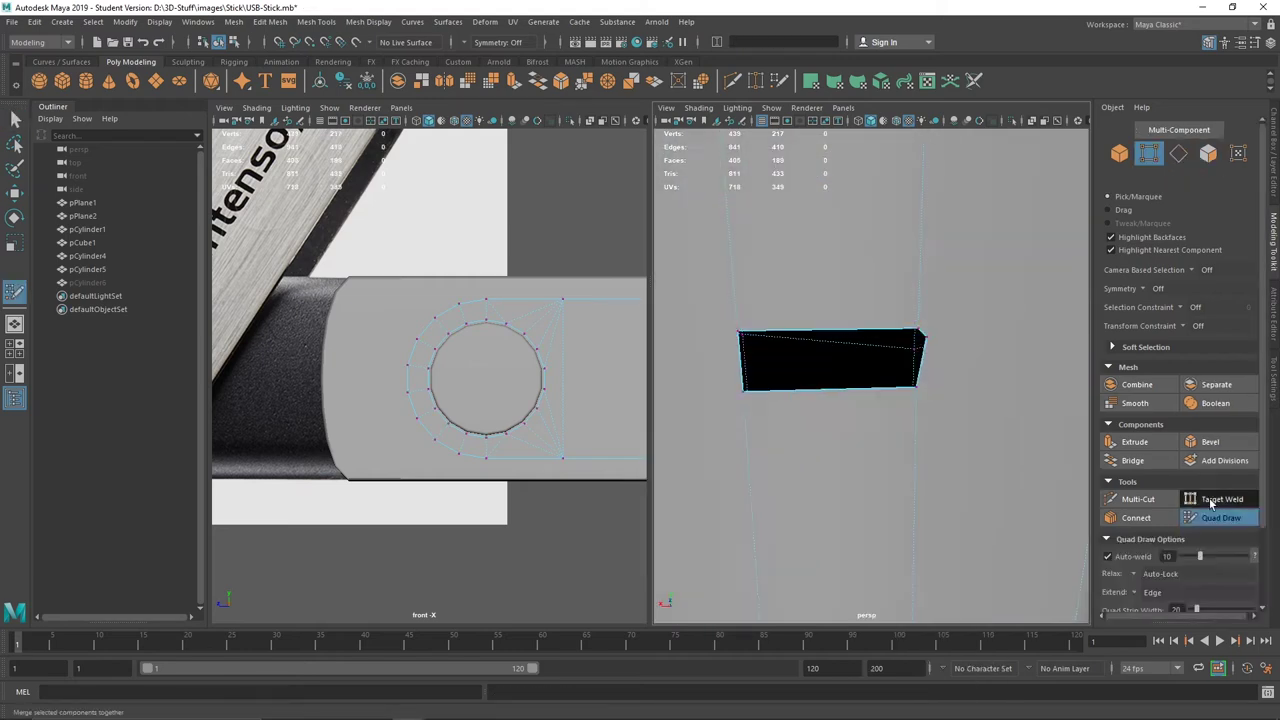
key("ctrl+z")
key("ctrl+z")
key("ctrl+z")
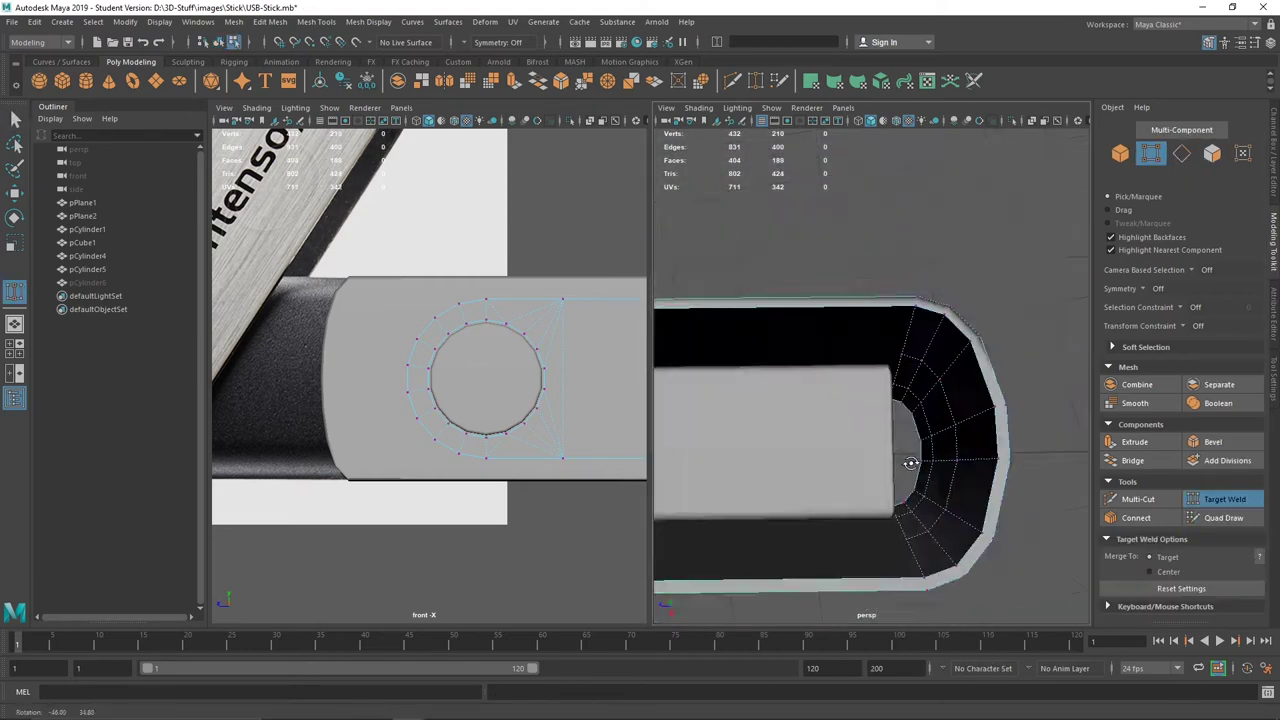
key("ctrl+z")
left_click_drag(810, 281, 791, 405)
key("ctrl+z")
key("ctrl+z")
key("ctrl+z")
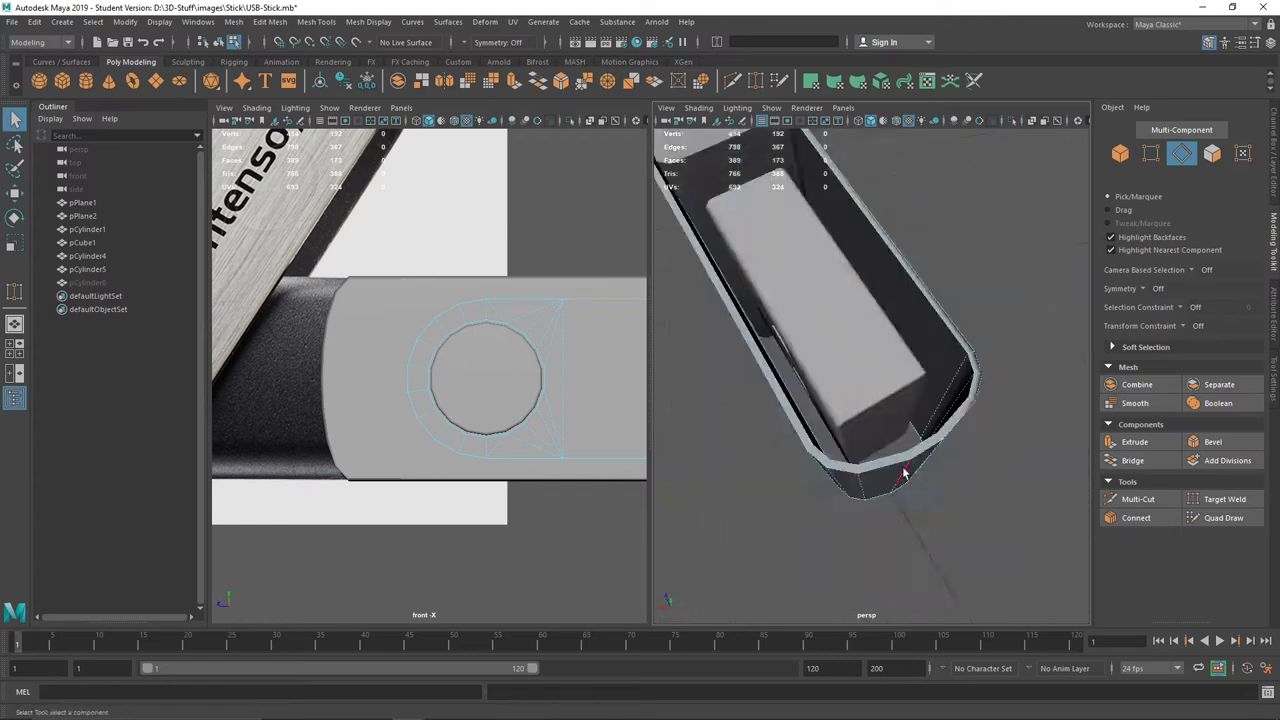
key("ctrl+z")
Return to object mode and toggle isolation so pCylinder4 hides, leaving pCylinder6 visible
key("ctrl+z")
key("ctrl+z")
key("ctrl+z")
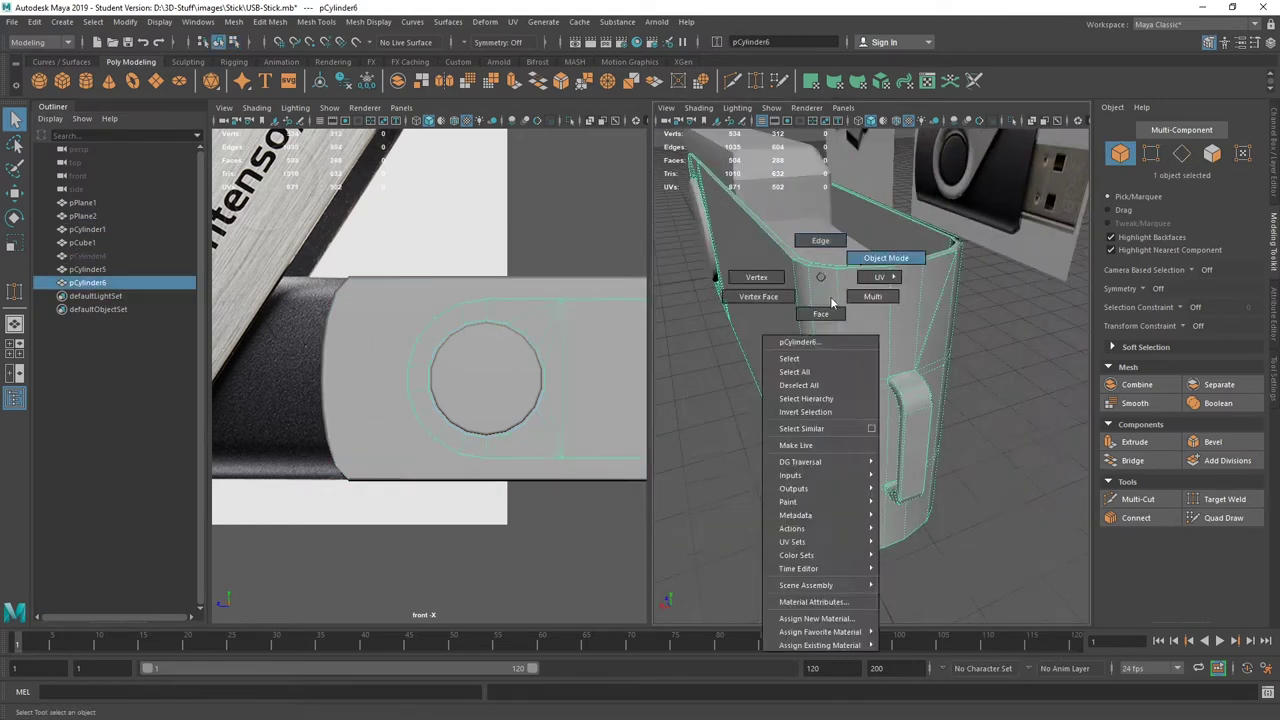
right_click_drag(814, 286, 901, 345)
key("ctrl+z")
key("ctrl+z")
key("ctrl+z")
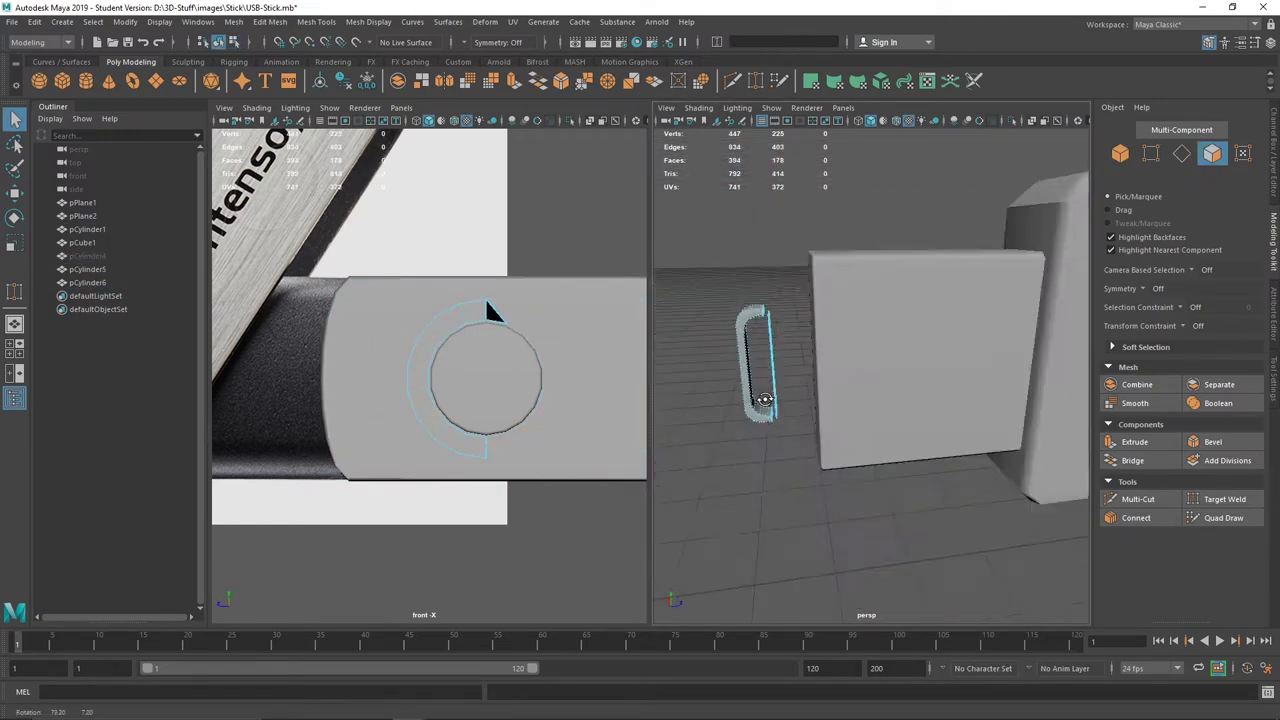
key("ctrl+z")
key("shift+z")
key("shift+z")
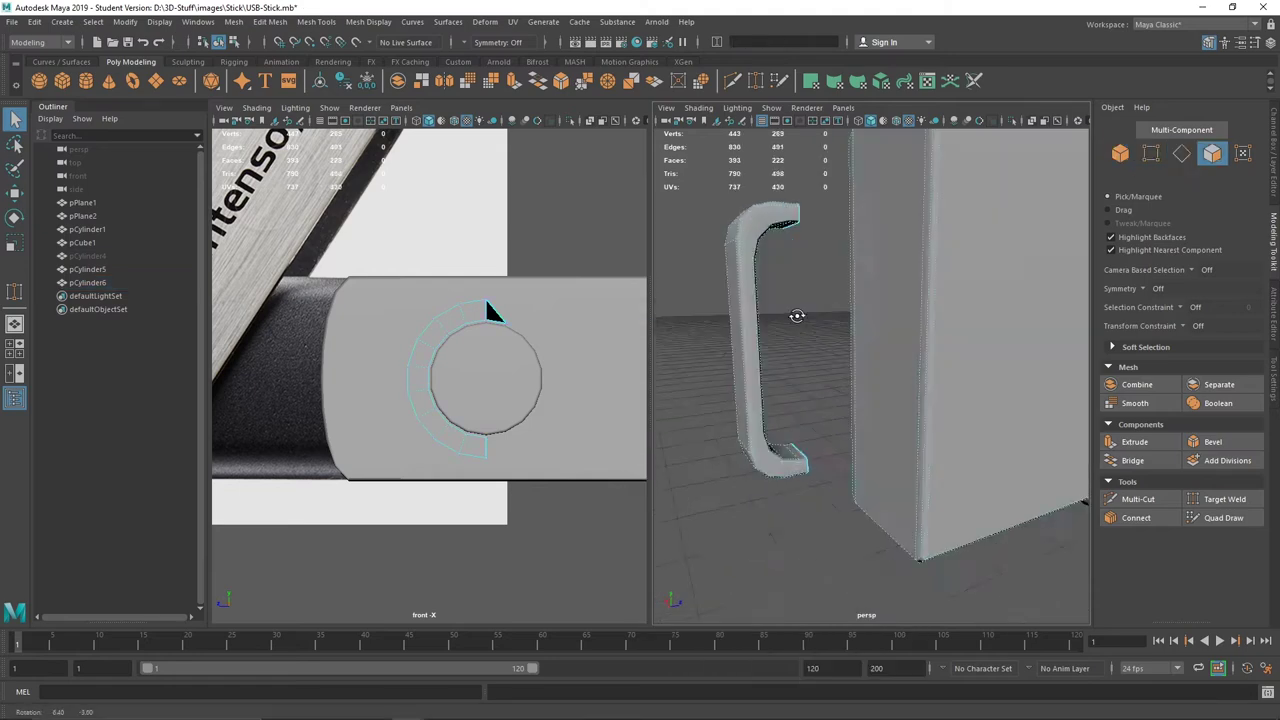
key("shift+z")
key("shift+z")
key("shift+z")
key("shift+z")
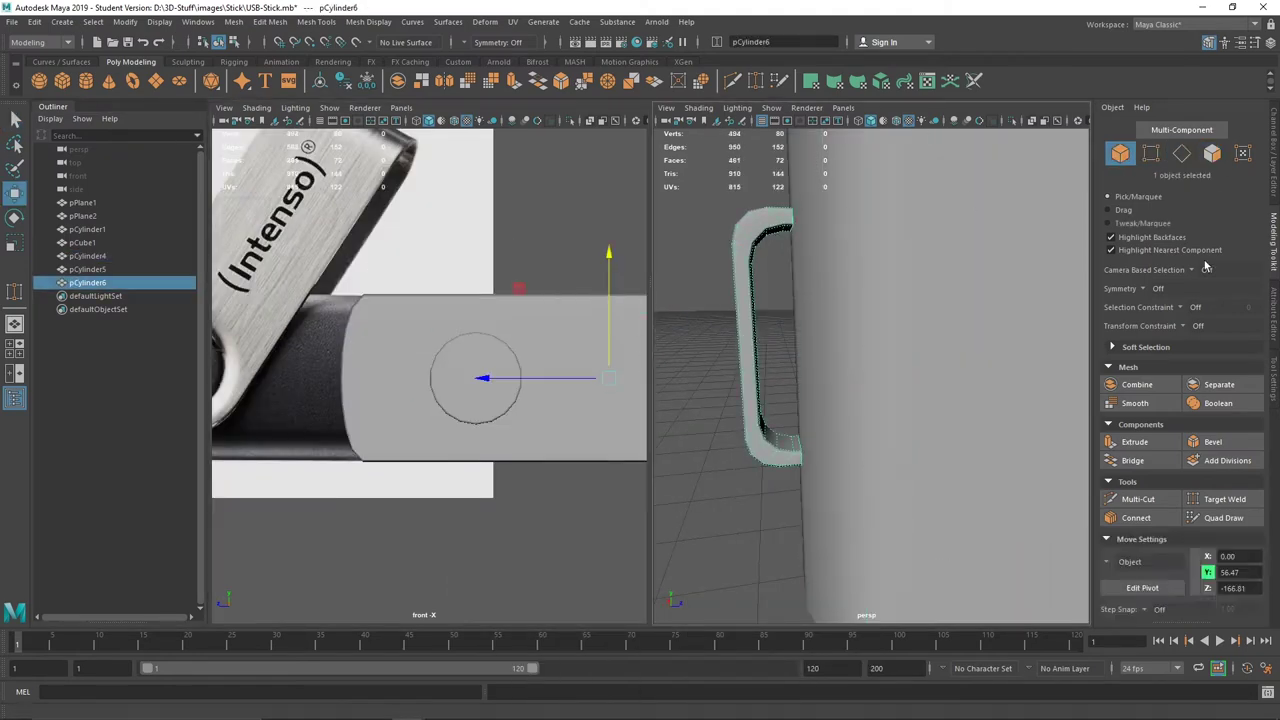
Save the scene, set the pivot at the swivel hinge and rotate the casing open
key("ctrl+z")
key("ctrl+z")
key("ctrl+s")
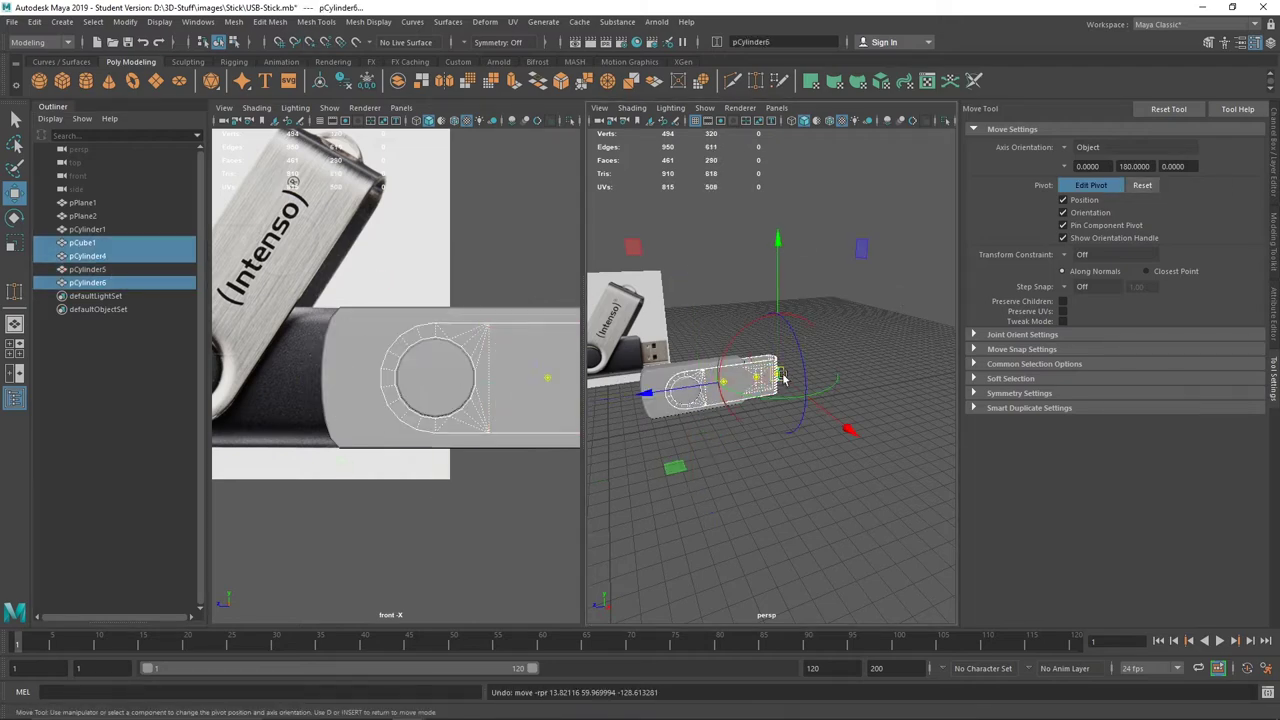
key("e")
left_click_drag(702, 402, 757, 378, "alt")
key("d")
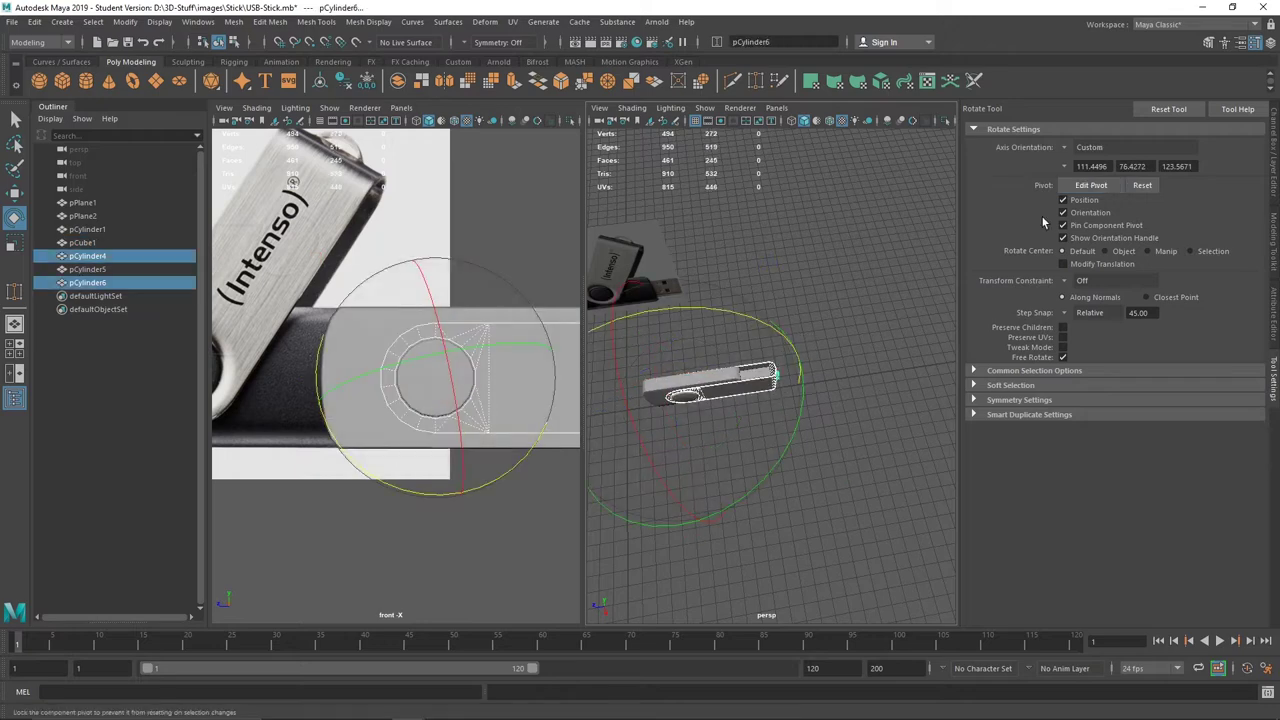
left_click_drag(732, 285, 1072, 320)
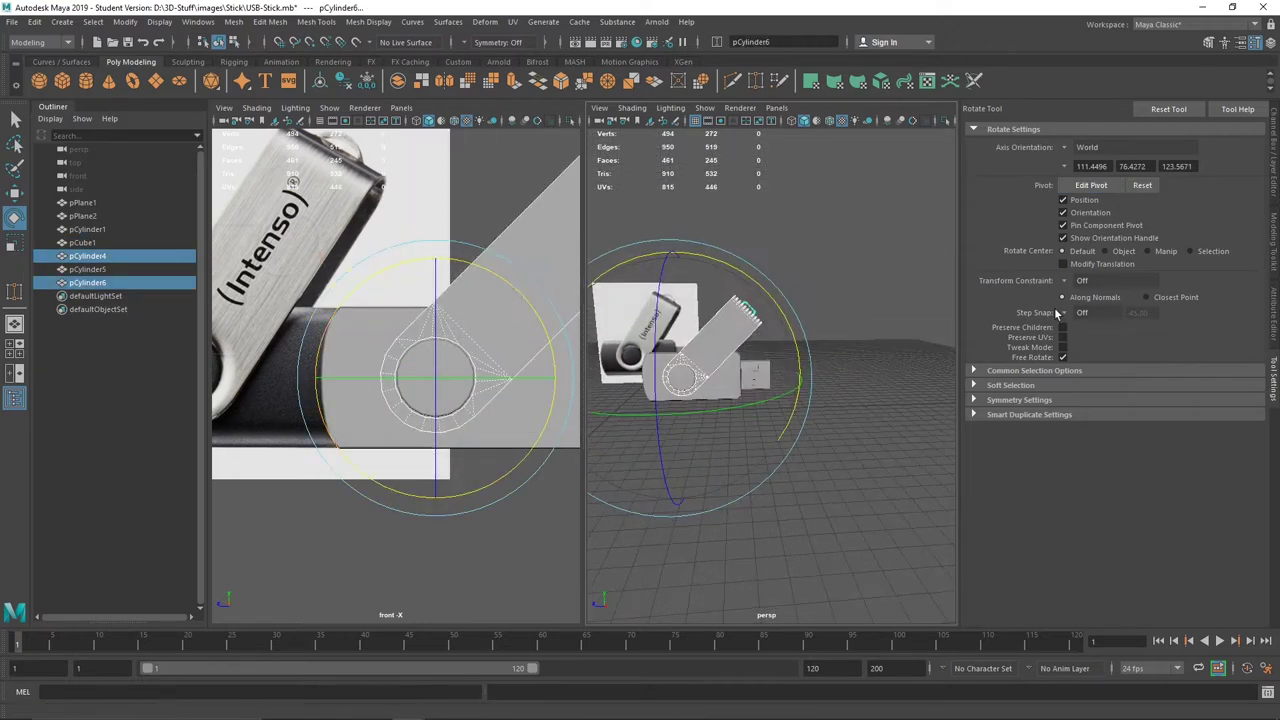
Combine the parts into two meshes, Hülle and Stick
left_click_drag(717, 308, 829, 423, "alt")
key("w")
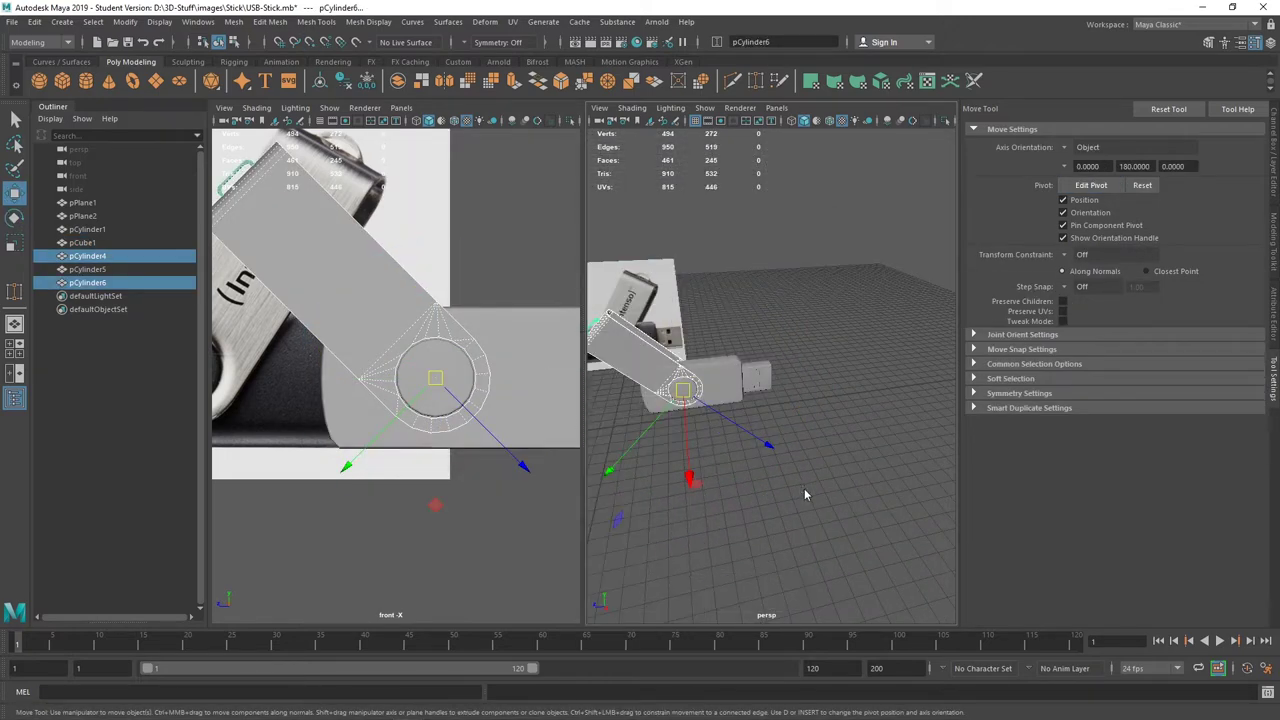
right_click_drag(805, 494, 701, 366, "shift")
right_click_drag(771, 421, 667, 293, "shift")
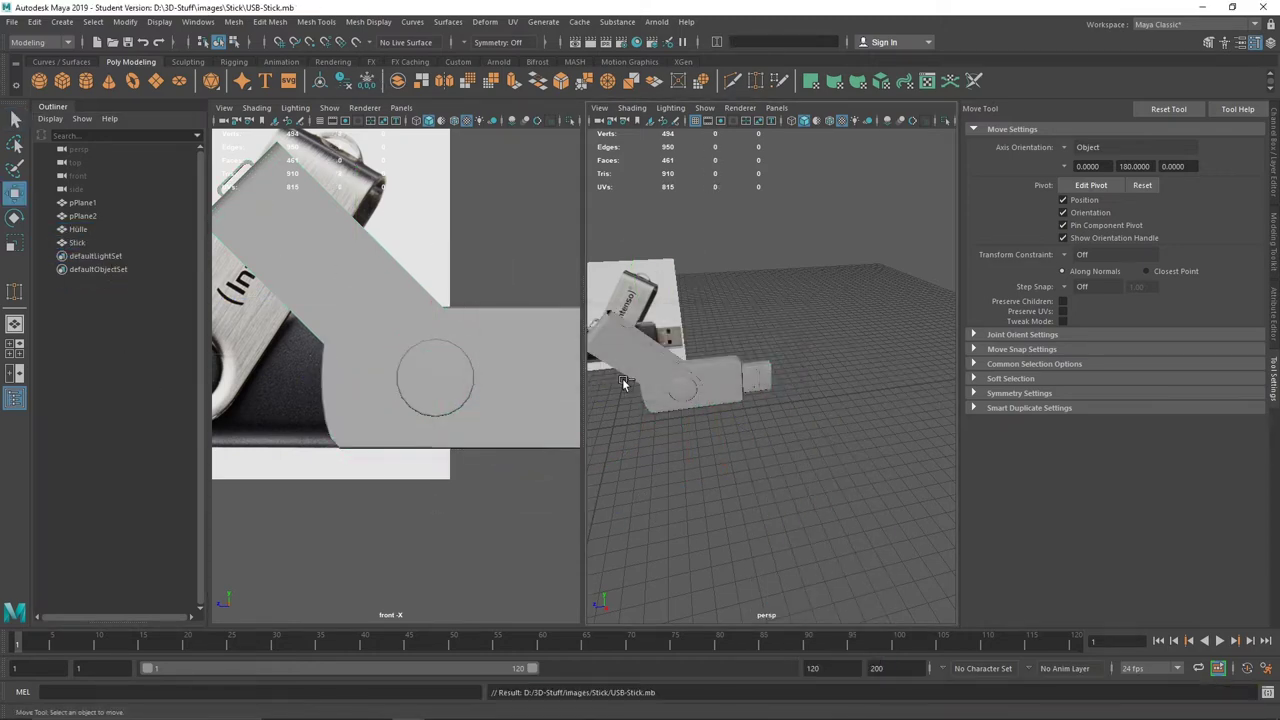
Delete the pPlane1 and pPlane2 reference image planes and frame Hülle and Stick
right_click_drag(622, 378, 852, 475, "alt")
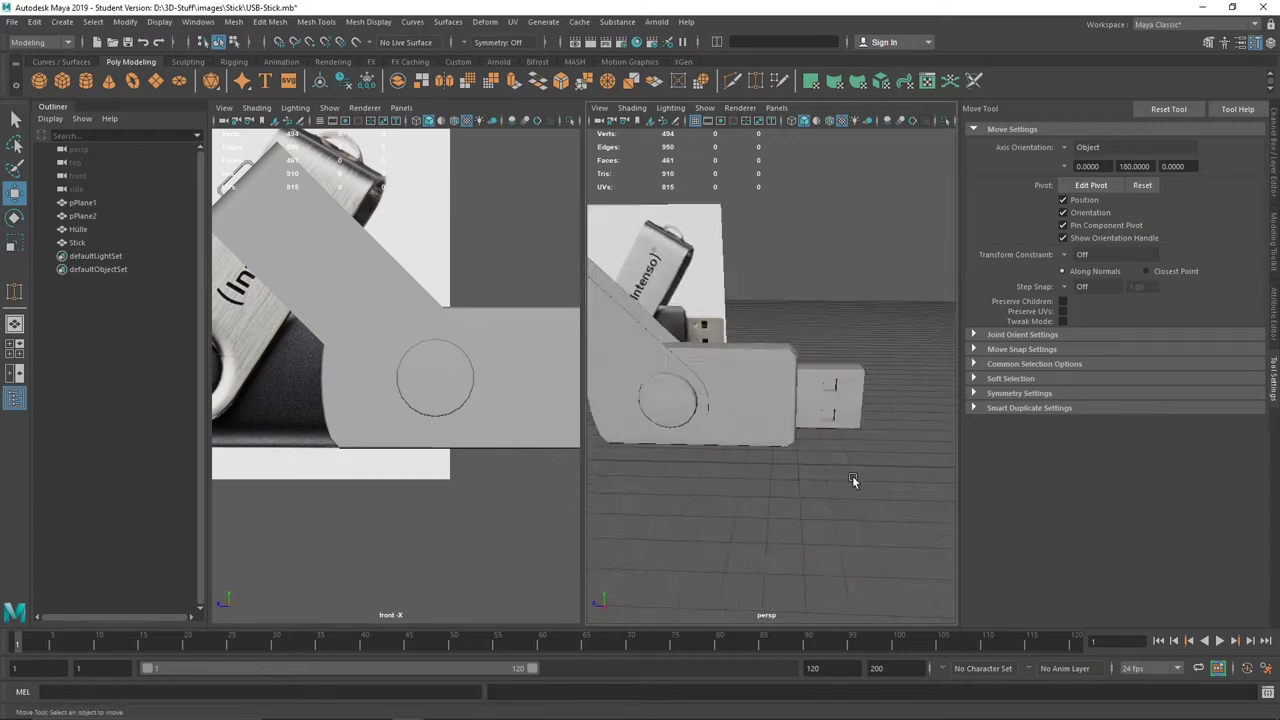
left_click(82, 215, "shift")
key("Delete")
right_click_drag(660, 380, 701, 398, "alt")
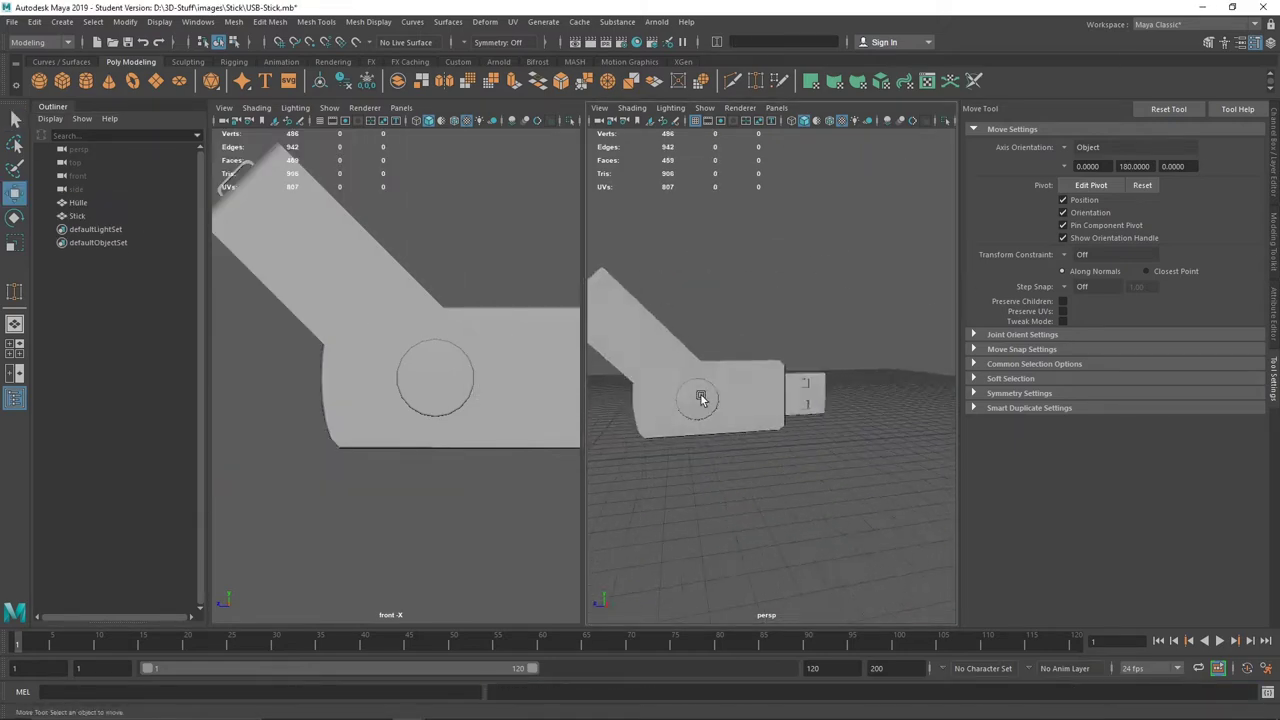
left_click_drag(632, 298, 821, 394)
key("shift+f")
Frame the whole scene, reveal the UV projection options and select a group of Stick faces
left_click(765, 332)
key("shift+a")
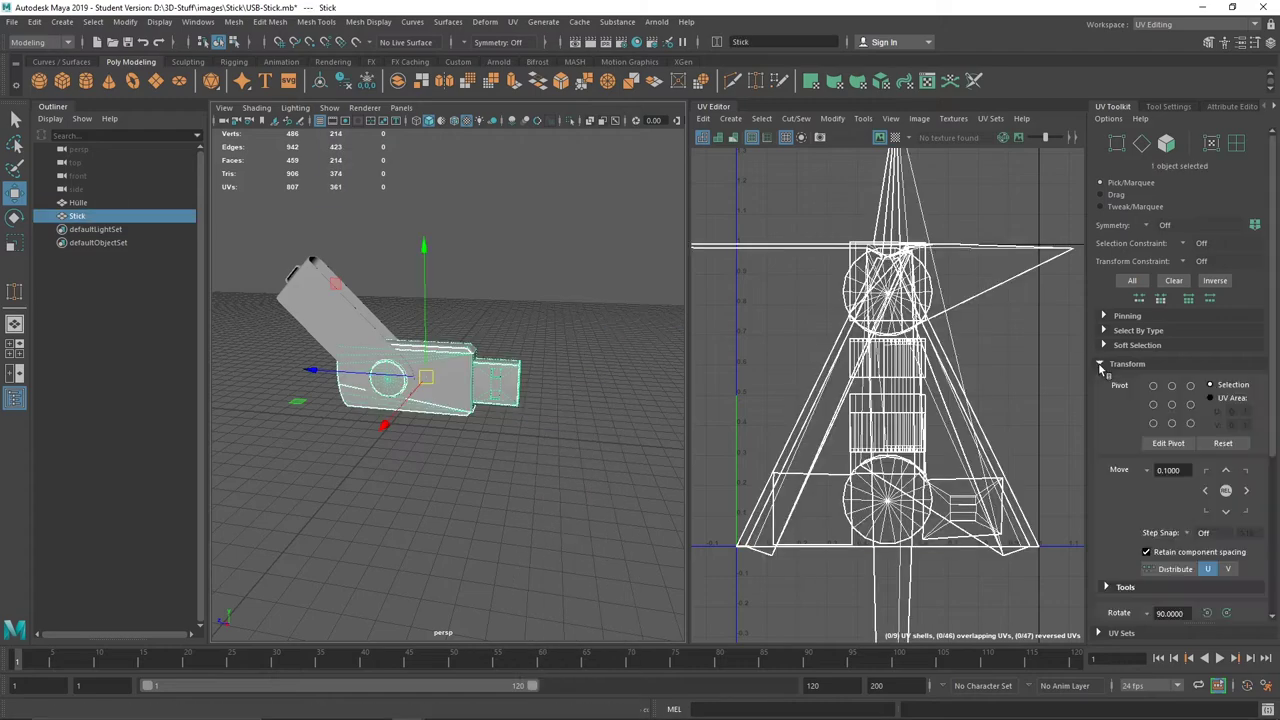
left_click(1101, 368)
mouse_move(420, 400)
left_mouse_down("alt")
mouse_move(375, 354)
mouse_move(520, 283)
mouse_move(342, 485)
mouse_move(437, 391)
mouse_move(516, 452)
left_mouse_up("alt")
Apply Automatic projection to the Stick face groups and end face, then Unfold the shells
mouse_move(500, 392)
left_mouse_down("alt")
mouse_move(414, 409)
mouse_move(529, 443)
mouse_move(589, 537)
mouse_move(563, 483)
left_mouse_up("alt")
left_click(1129, 396)
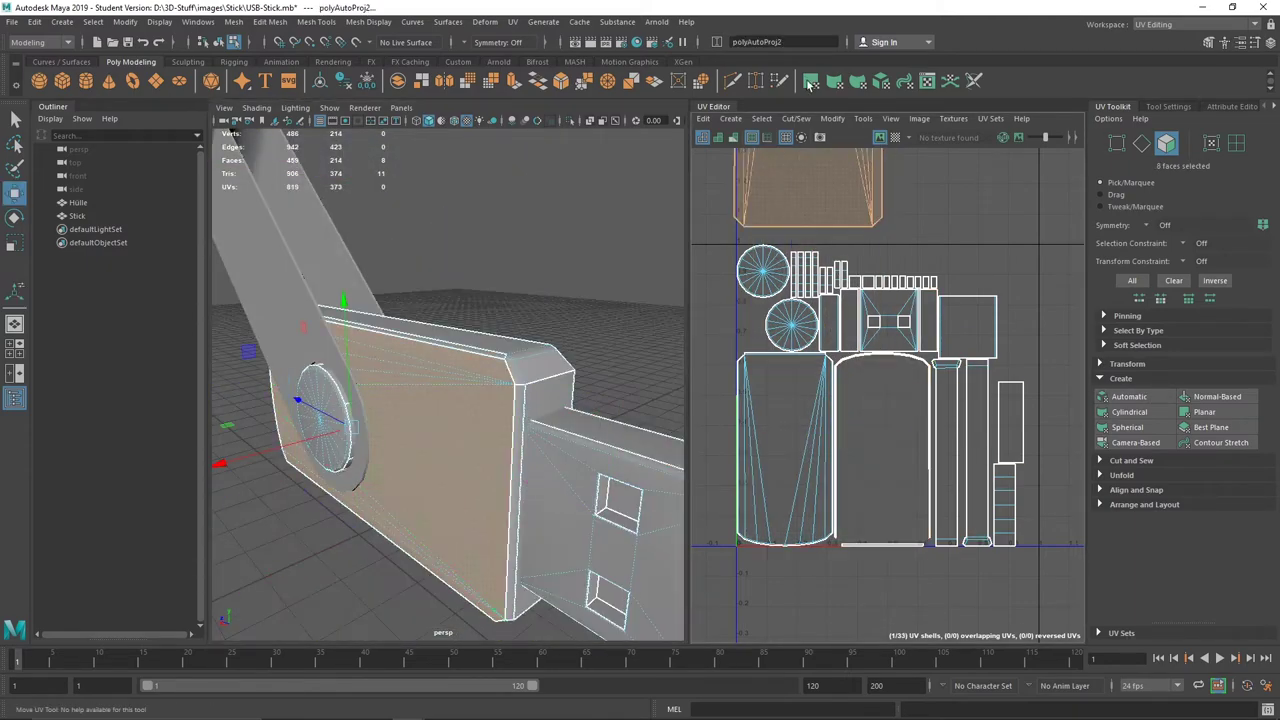
mouse_move(480, 420)
left_mouse_down("alt")
mouse_move(561, 351)
mouse_move(620, 380)
left_mouse_up("alt")
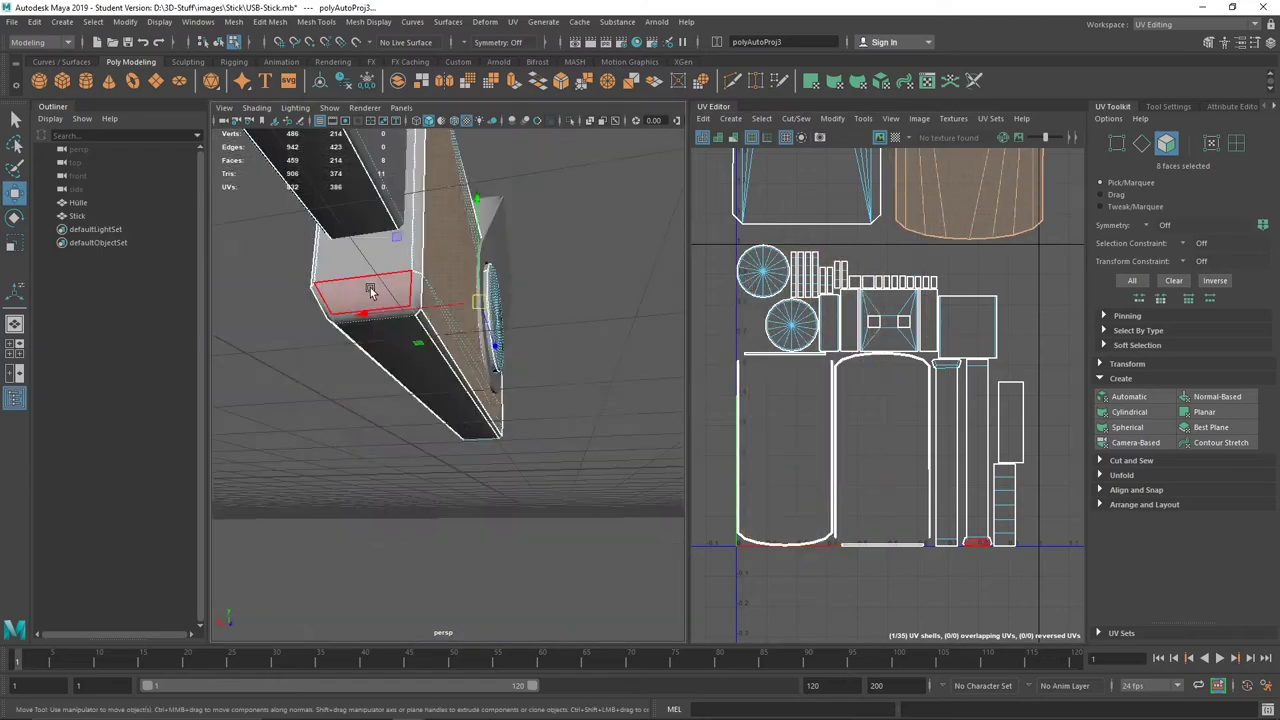
left_click(1129, 396)
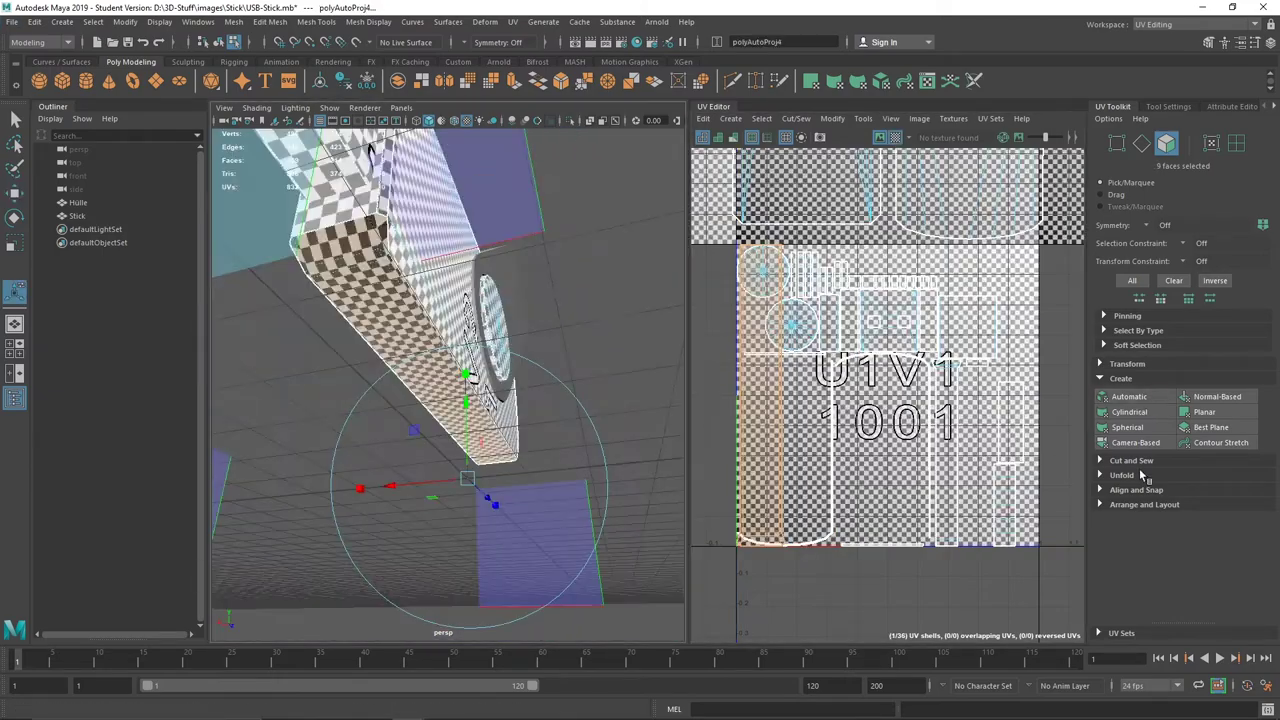
left_click(1124, 508)
left_click_drag(450, 380, 604, 259, "alt")
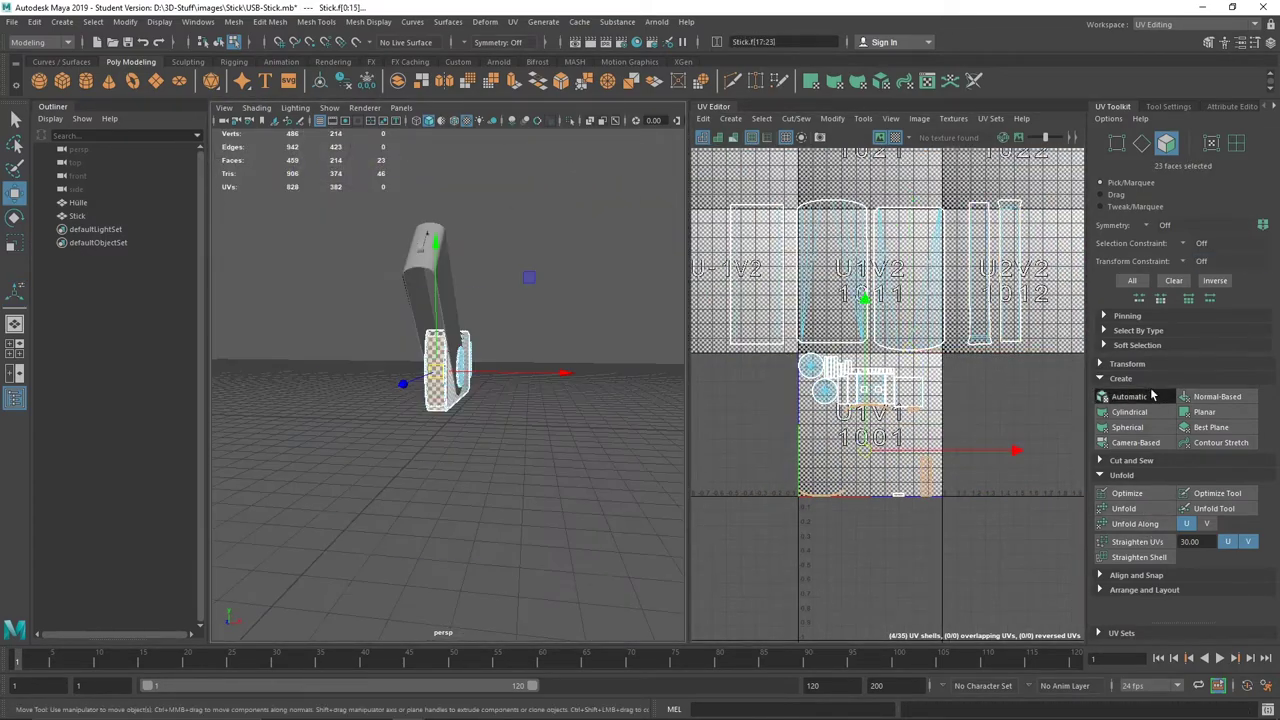
Wrap the Stick's round part with a Cylindrical projection
left_click(1140, 396)
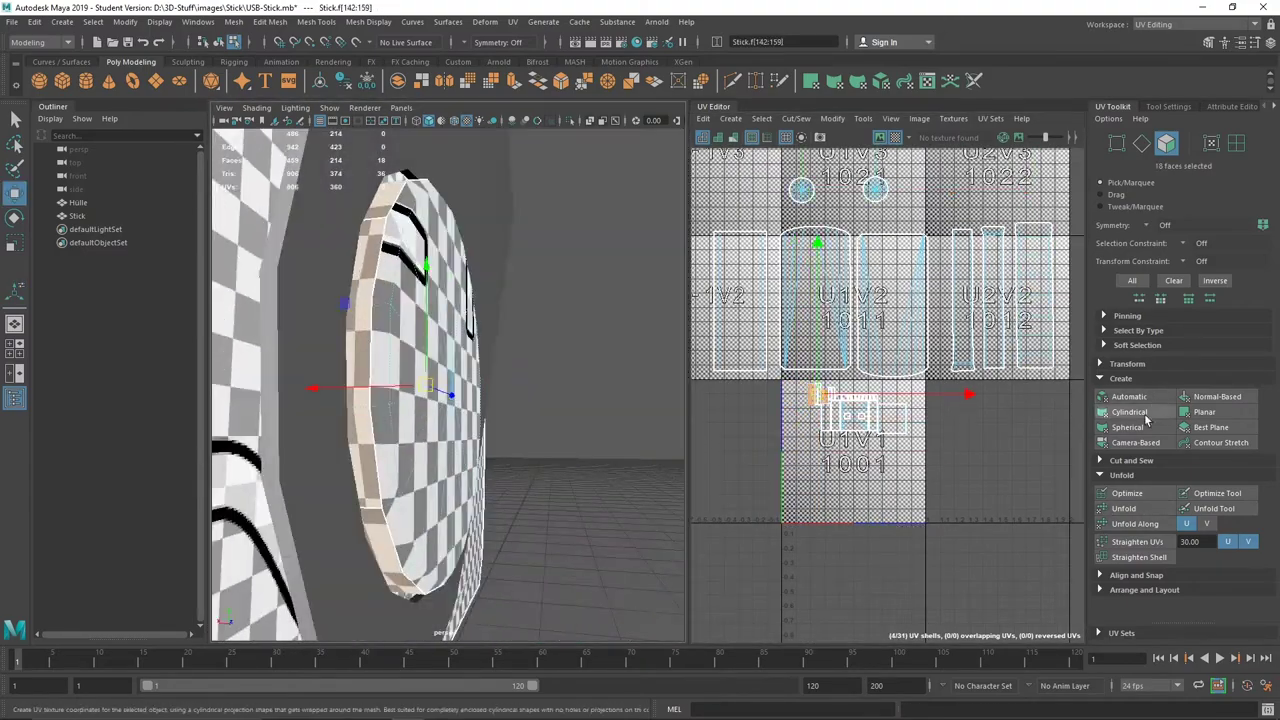
left_click(1140, 415)
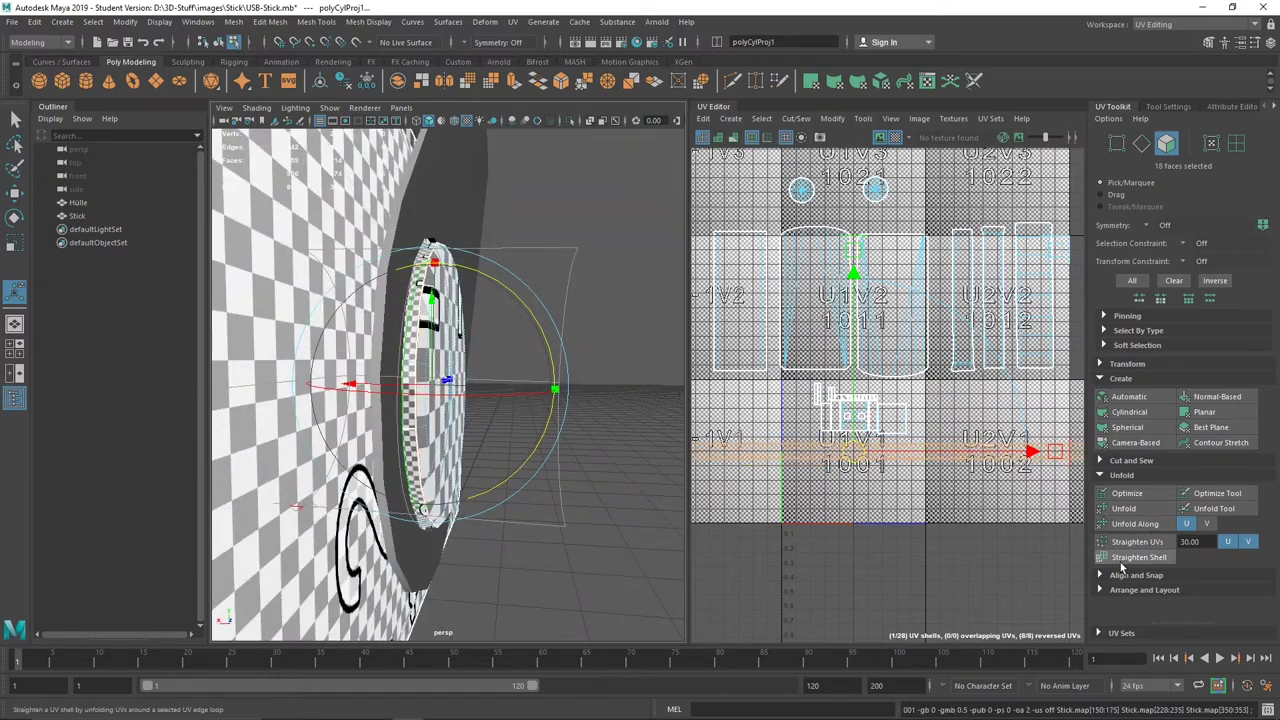
scroll(1122, 566, "down", 2)
left_click(1140, 509)
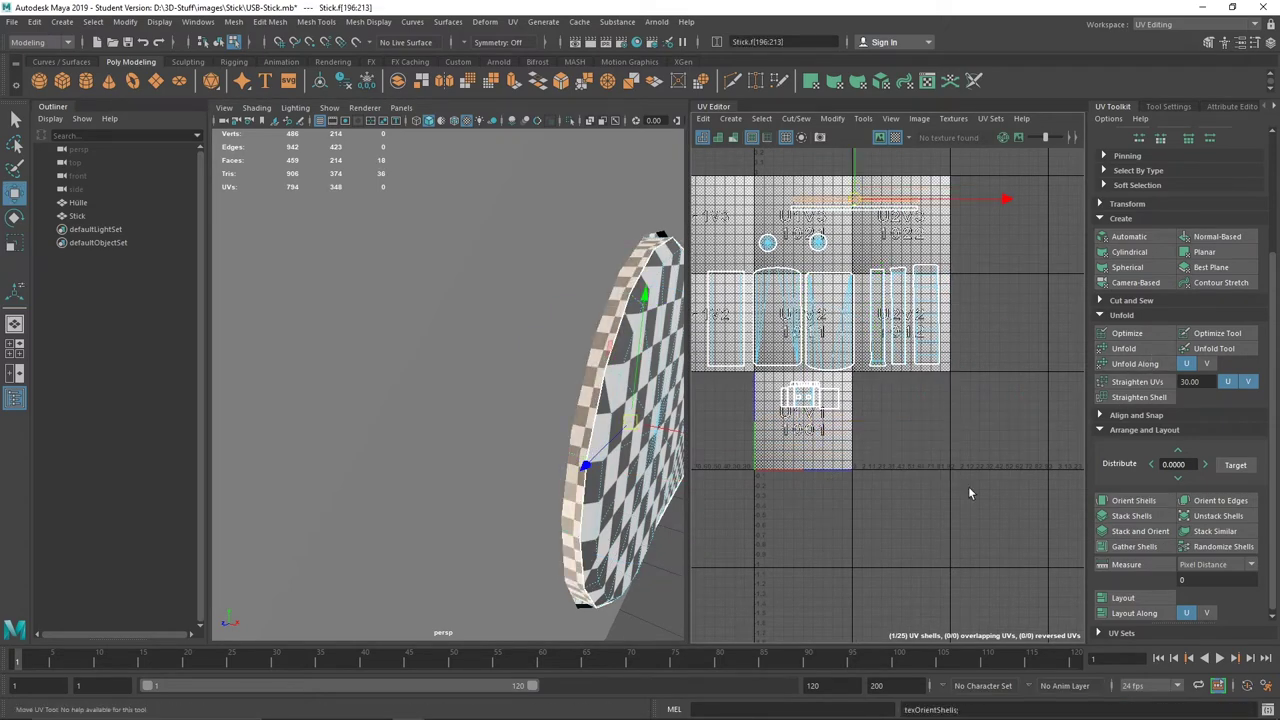
Select another face and a strip of faces on the Stick for unwrapping
mouse_move(600, 400)
left_mouse_down("alt")
mouse_move(507, 369)
mouse_move(473, 313)
left_mouse_up("alt")
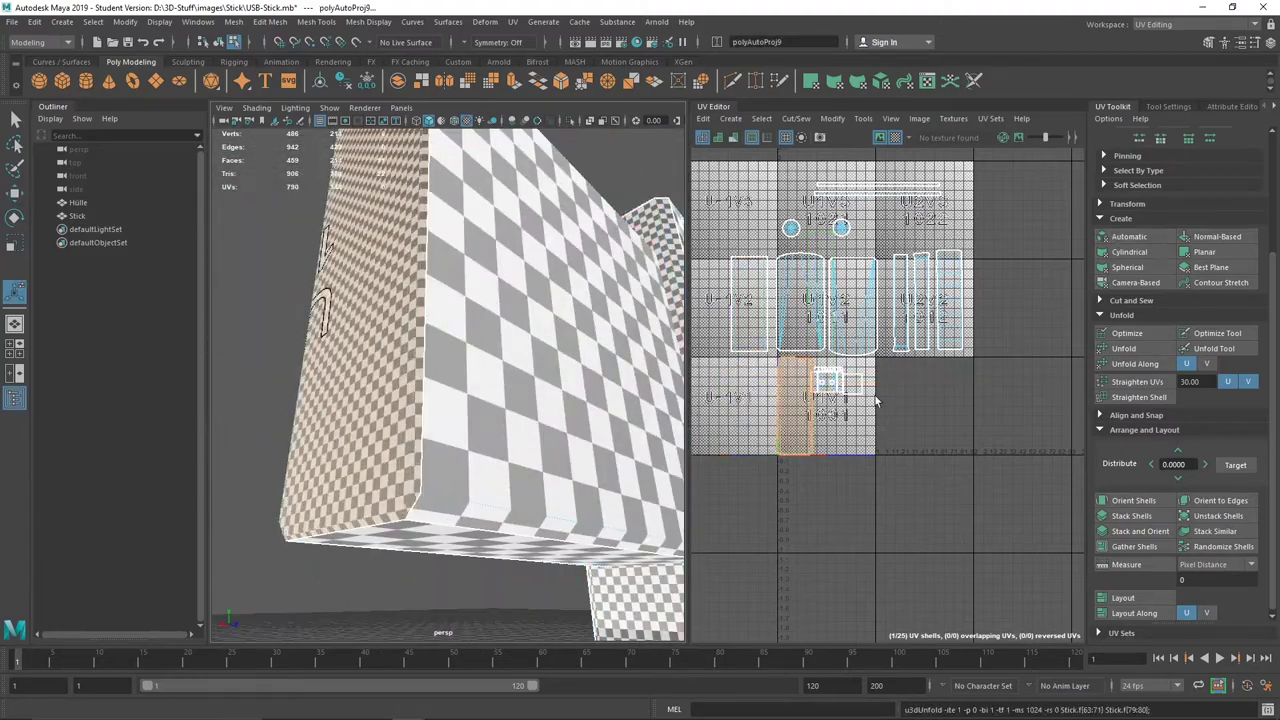
mouse_move(560, 380)
left_mouse_down("alt")
mouse_move(480, 341)
mouse_move(465, 453)
left_mouse_up("alt")
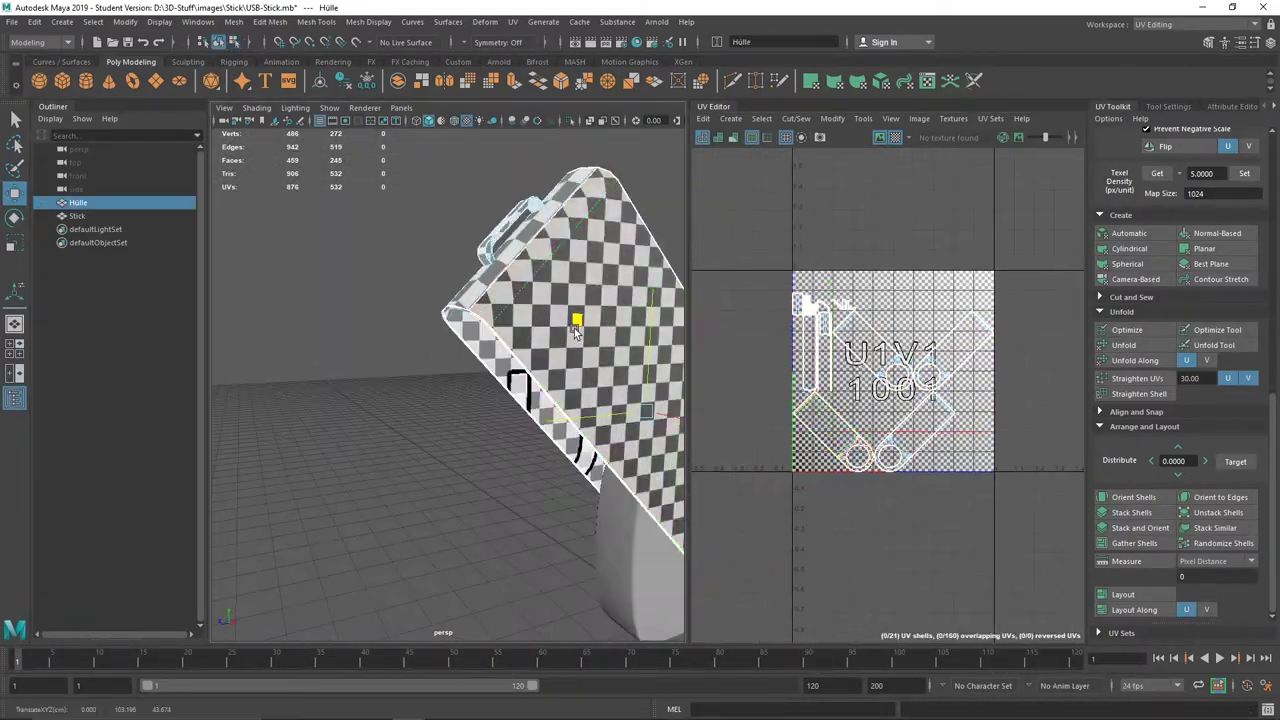
Orbit out from the model and bring up the component selection marking menu
left_click_drag(576, 330, 241, 403, "alt")
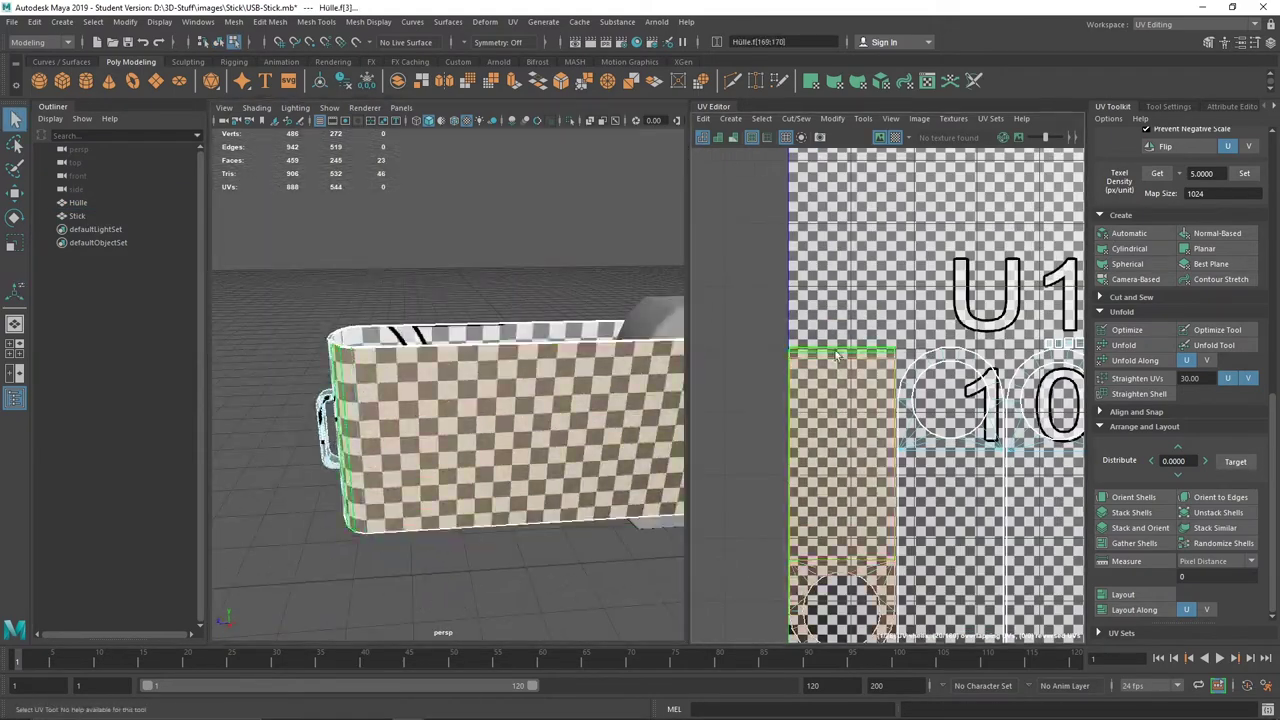
right_click(740, 384)
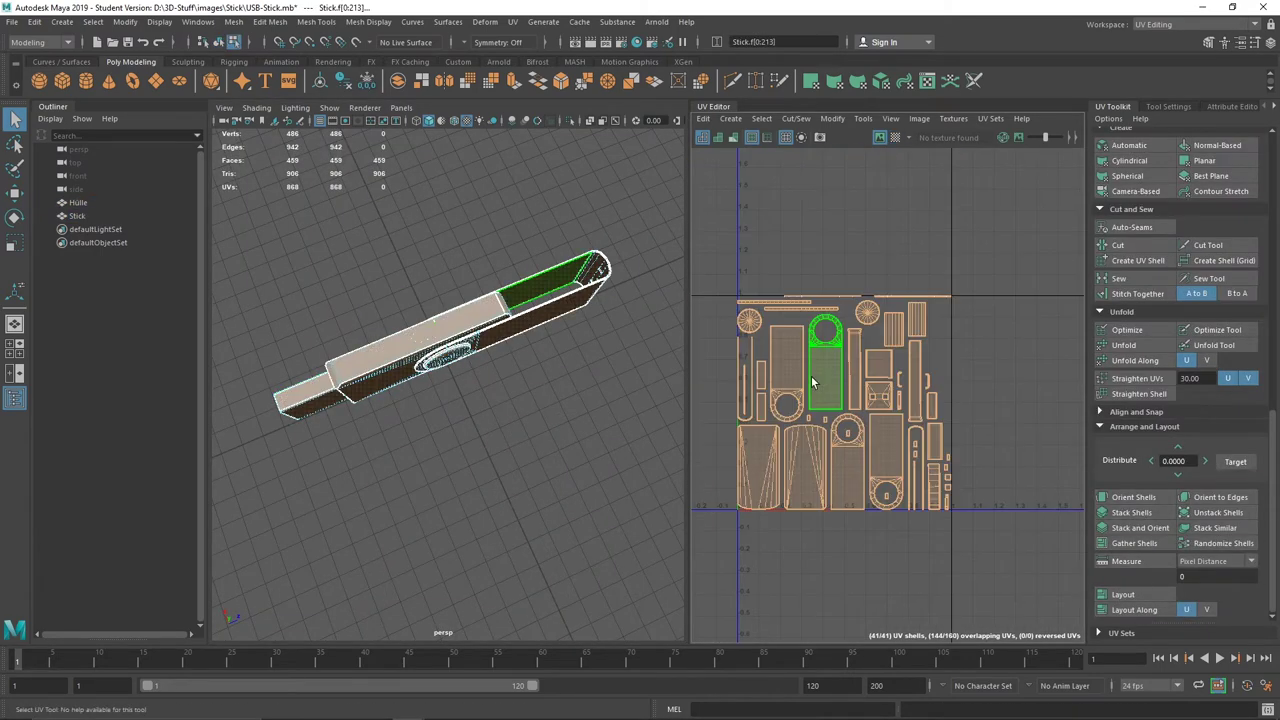
Lay out all the stick's UV shells inside the UV square and close the Layout UVs options
left_click(1120, 596, "shift")
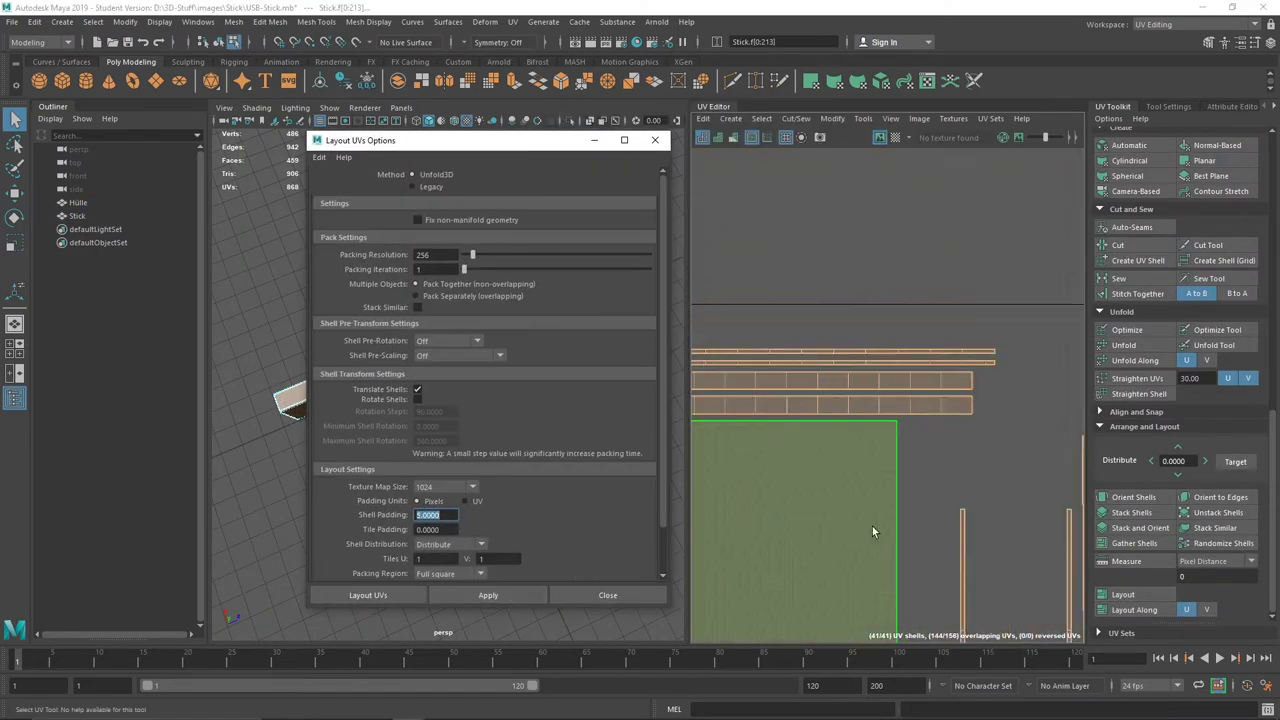
key("w")
left_click_drag(986, 311, 956, 283)
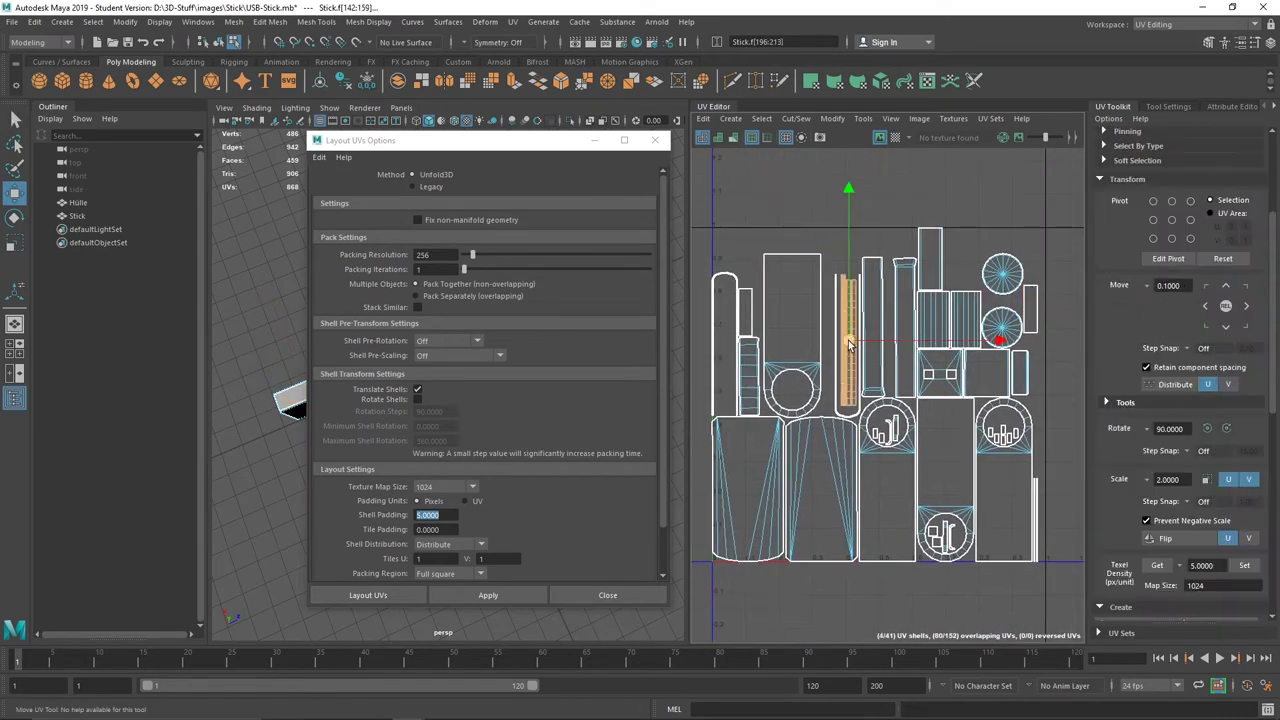
key("ctrl+shift+a")
key("f")
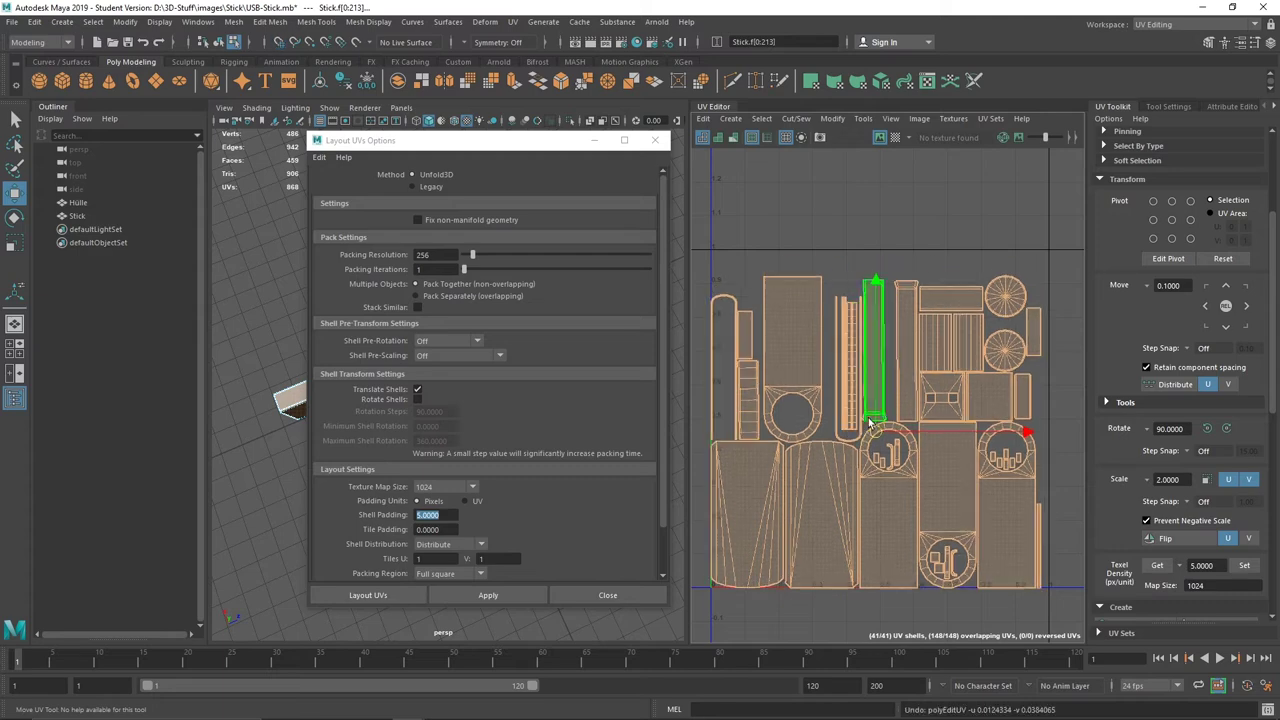
left_click(1046, 535)
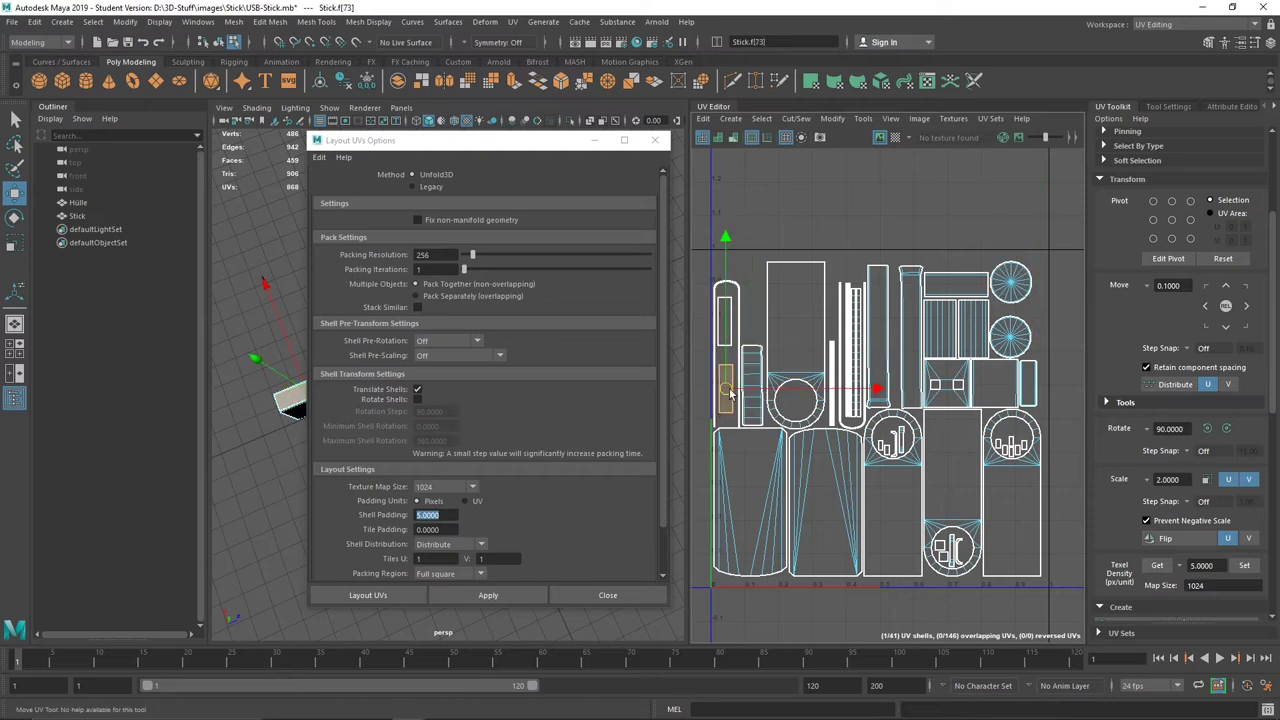
key("ctrl+z")
left_click(903, 206)
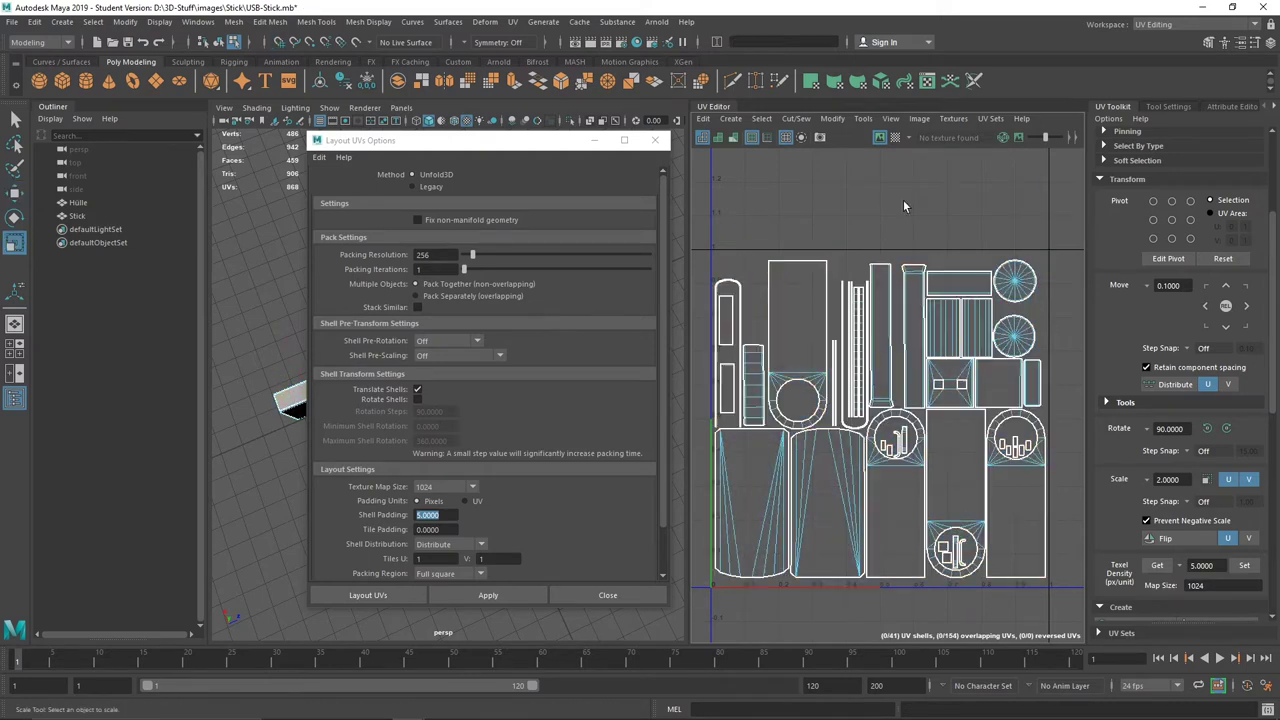
left_click(608, 595)
Select the Hülle cap mesh and rotate it by -45 degrees
left_click(78, 202)
key("e")
left_click_drag(497, 290, 543, 330)
Group the Hülle and Stick meshes with Ctrl+G and select the new group1
left_click(300, 246)
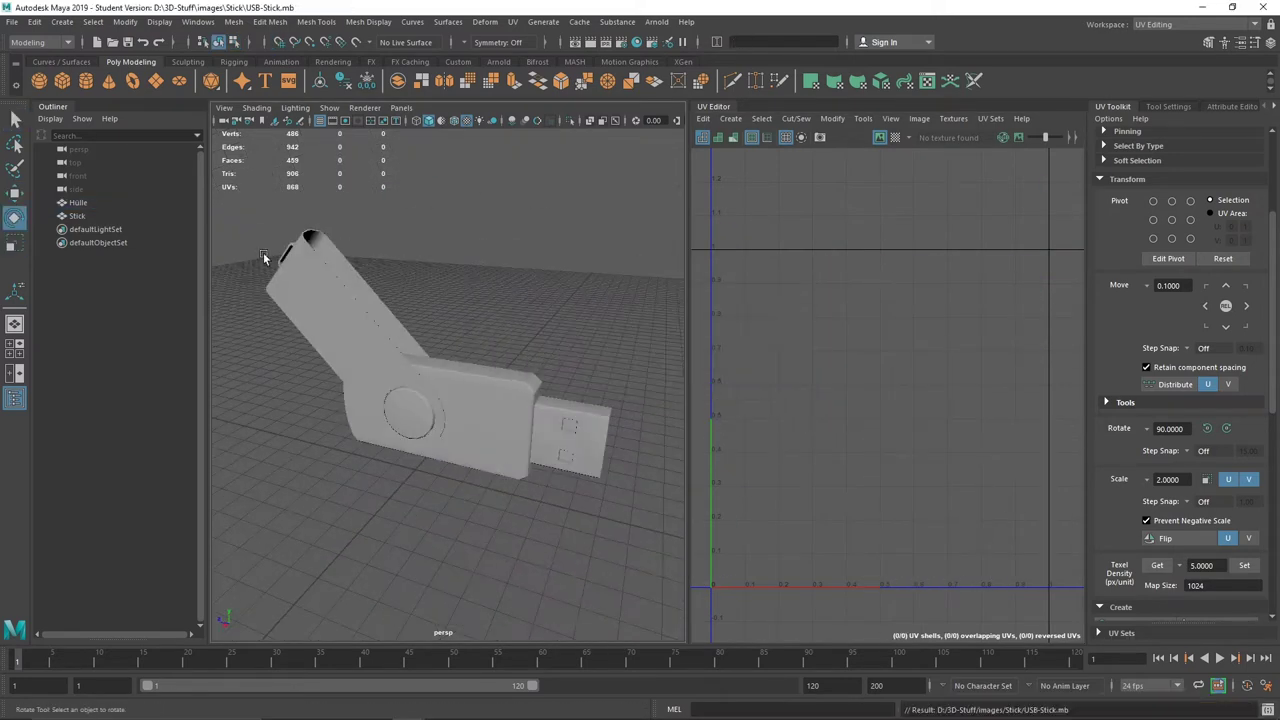
key("f")
mouse_move(260, 220)
left_mouse_down()
mouse_move(640, 470)
mouse_move(447, 478)
mouse_move(493, 470)
left_mouse_up()
key("ctrl+g")
key("f")
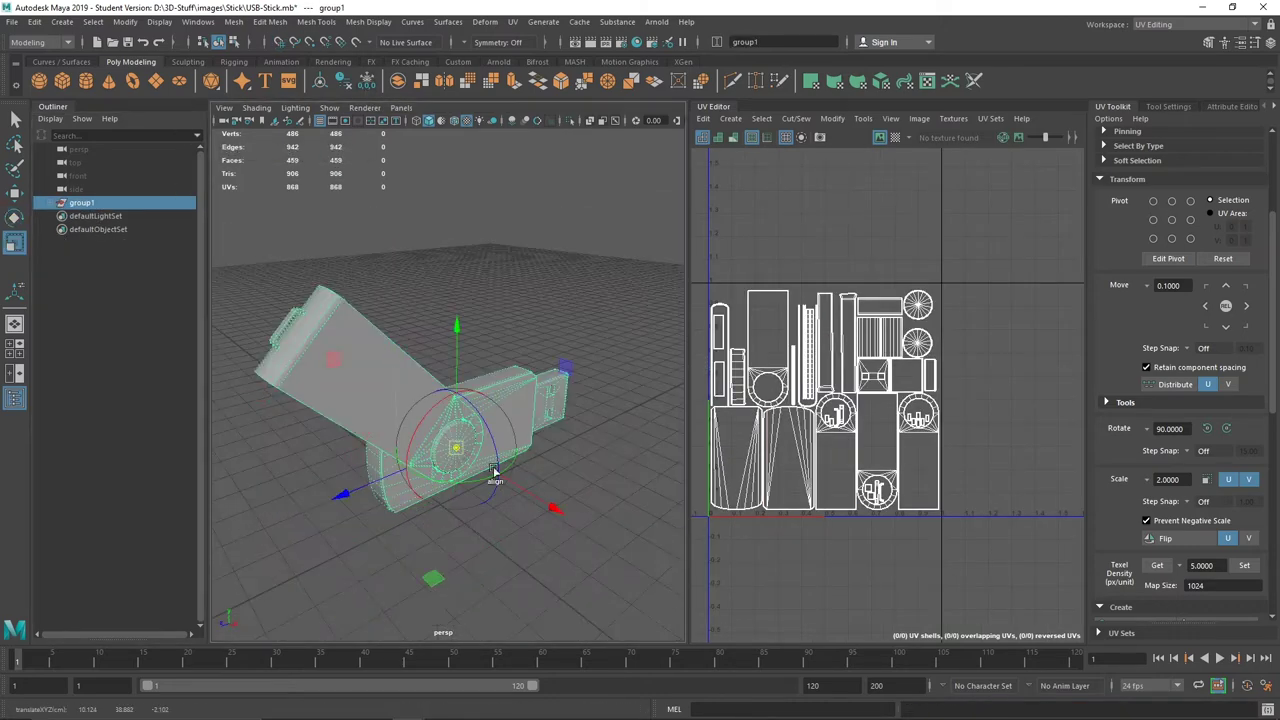
key("w")
left_click_drag(459, 380, 517, 413, "alt")
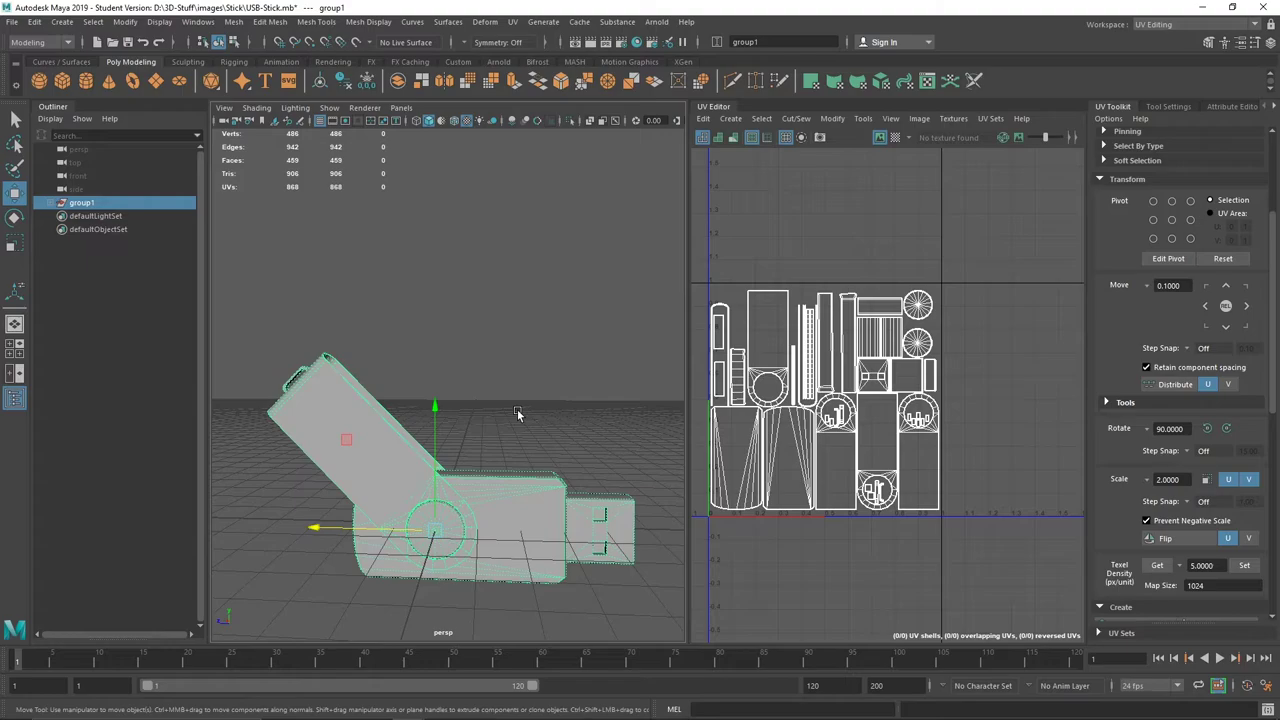
left_click(122, 203)
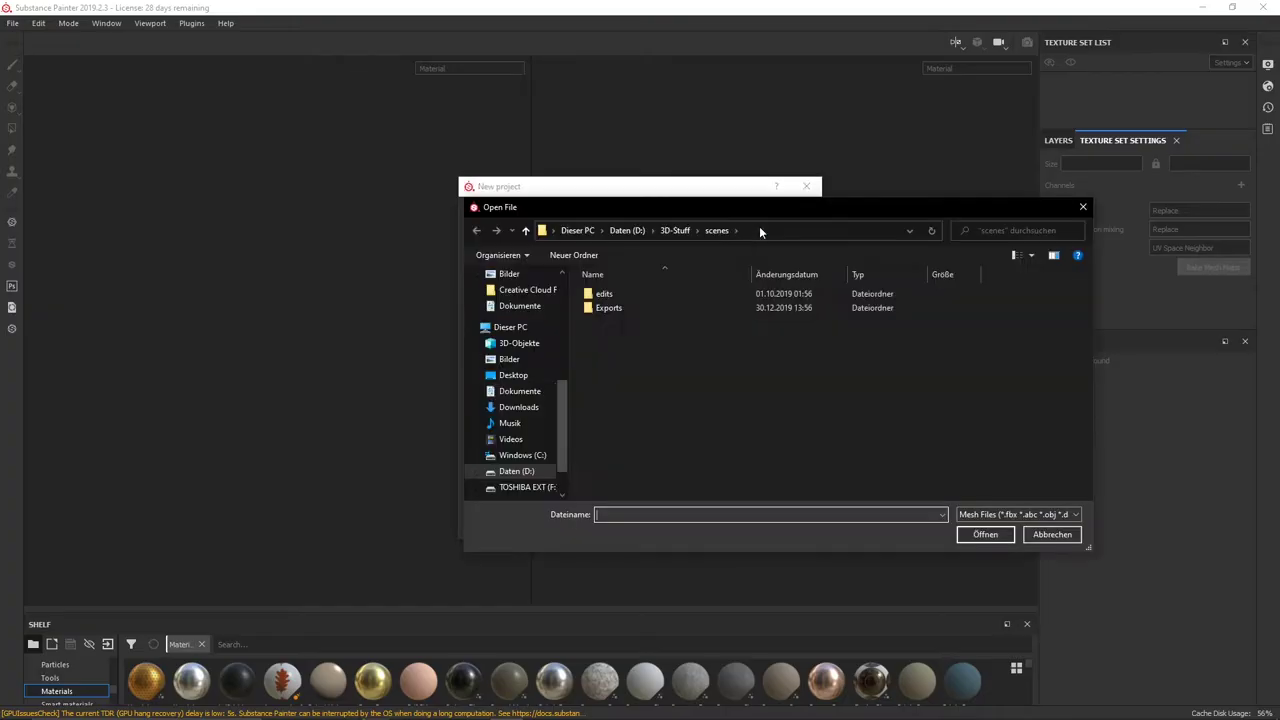
Load the USB stick mesh from 3D-Stuff > scenes > Exports and bake its mesh maps
double_click(610, 293)
double_click(612, 449)
double_click(620, 310)
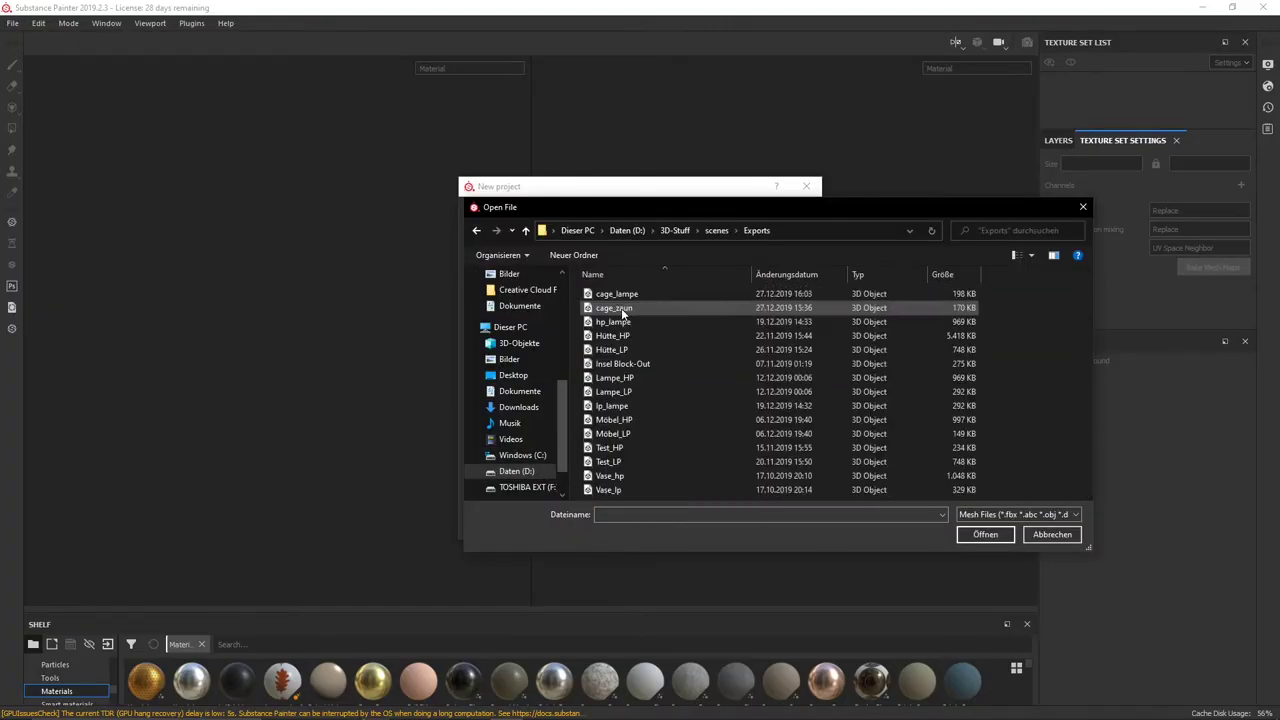
left_click(476, 230)
double_click(638, 464)
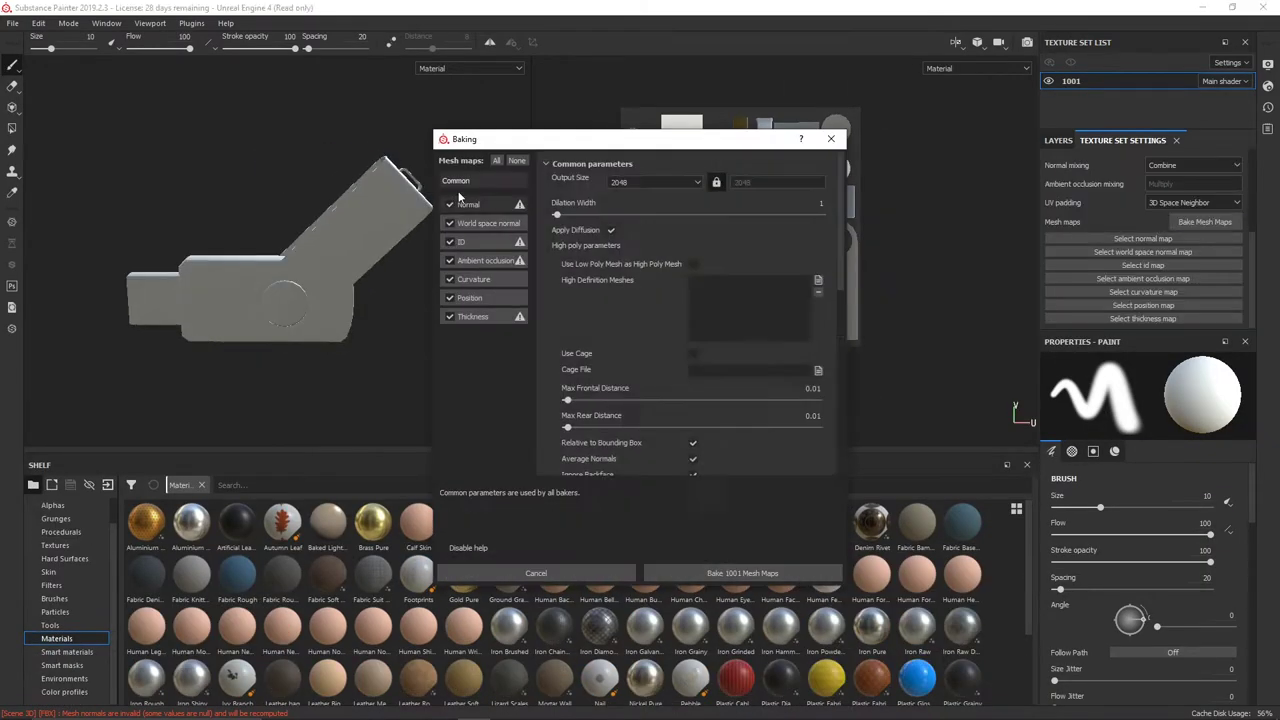
left_click(750, 573)
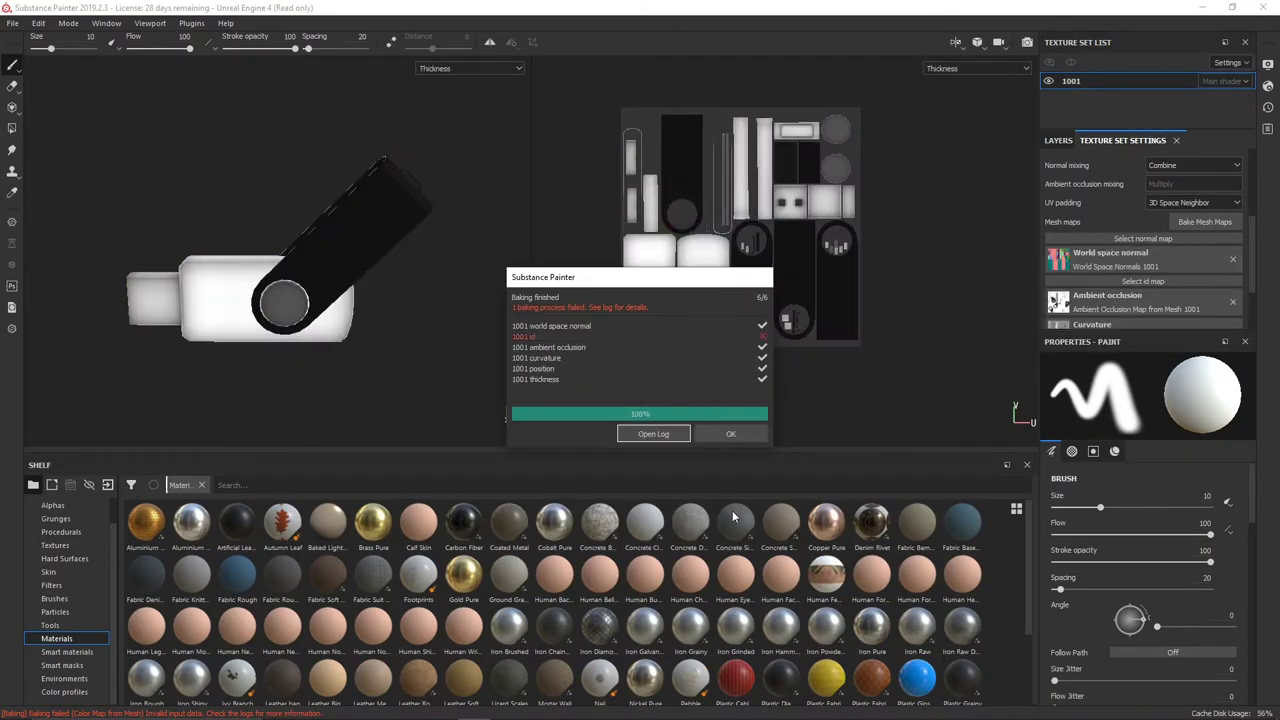
left_click(705, 436)
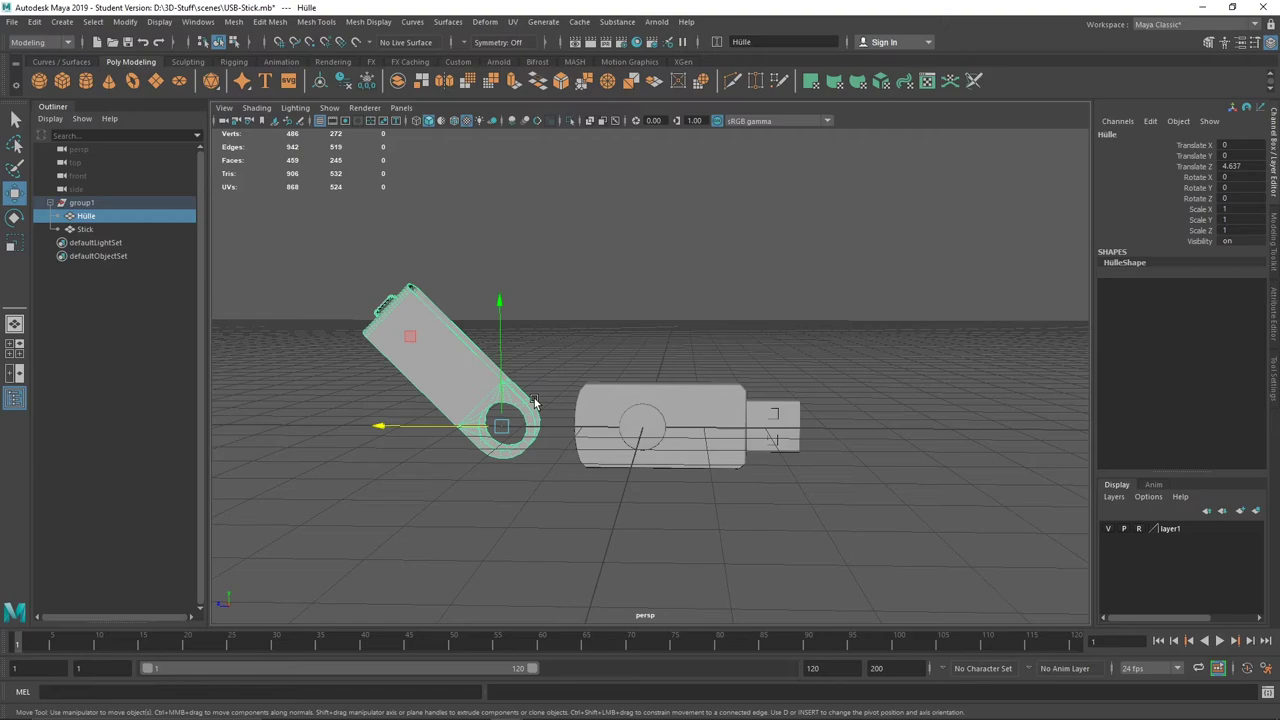
Re-export group1 from Maya over the old file, then bake the 1001 mesh maps in Painter
left_click(81, 202)
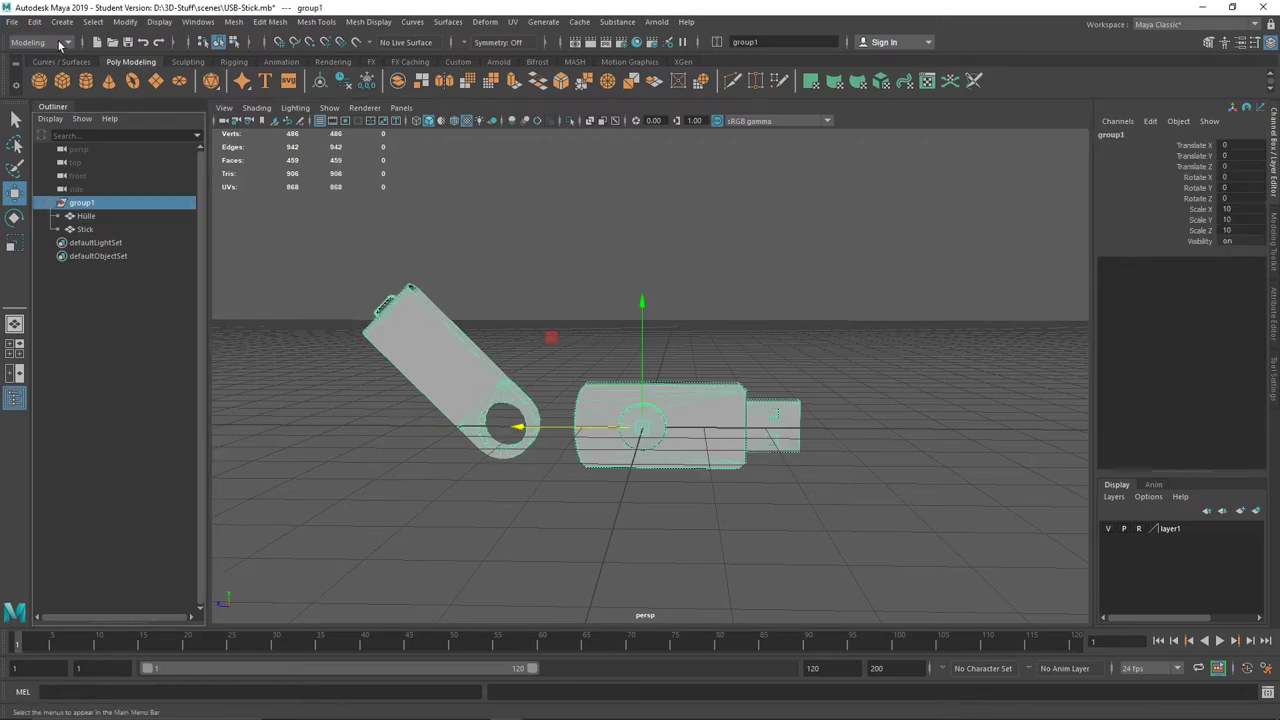
left_click(12, 21)
left_click(50, 194)
left_click(838, 229)
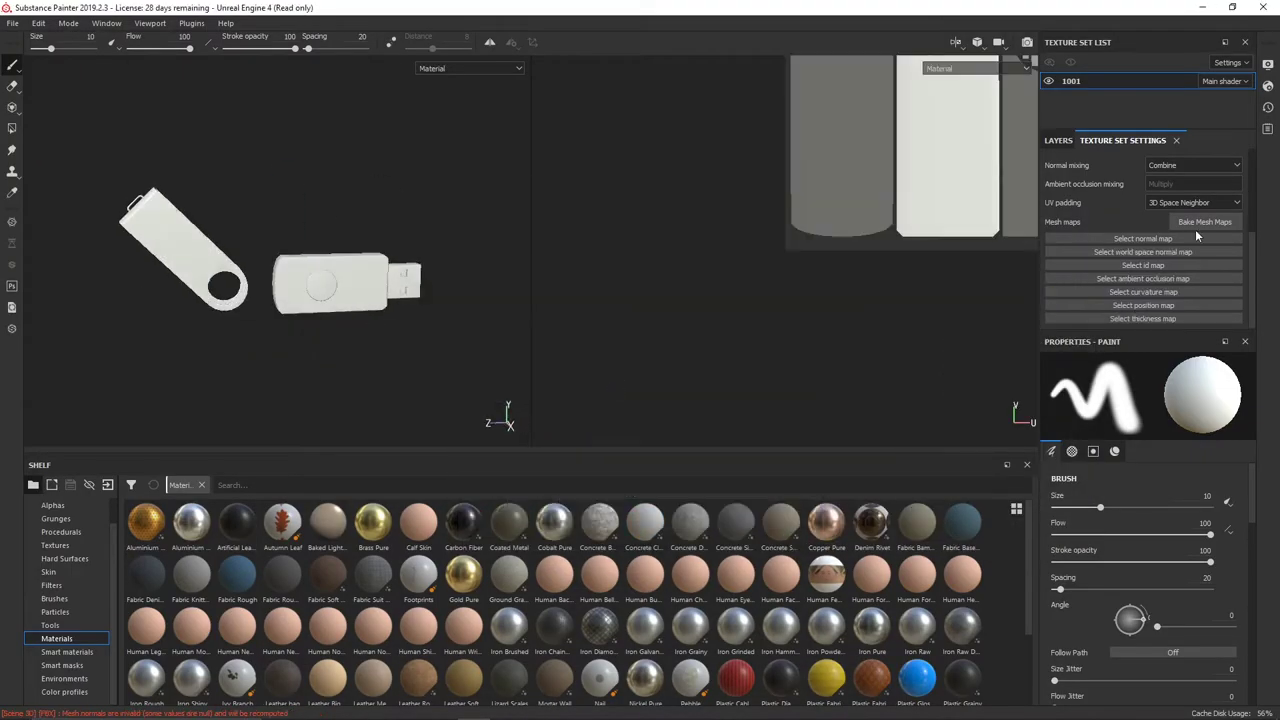
left_click(1203, 222)
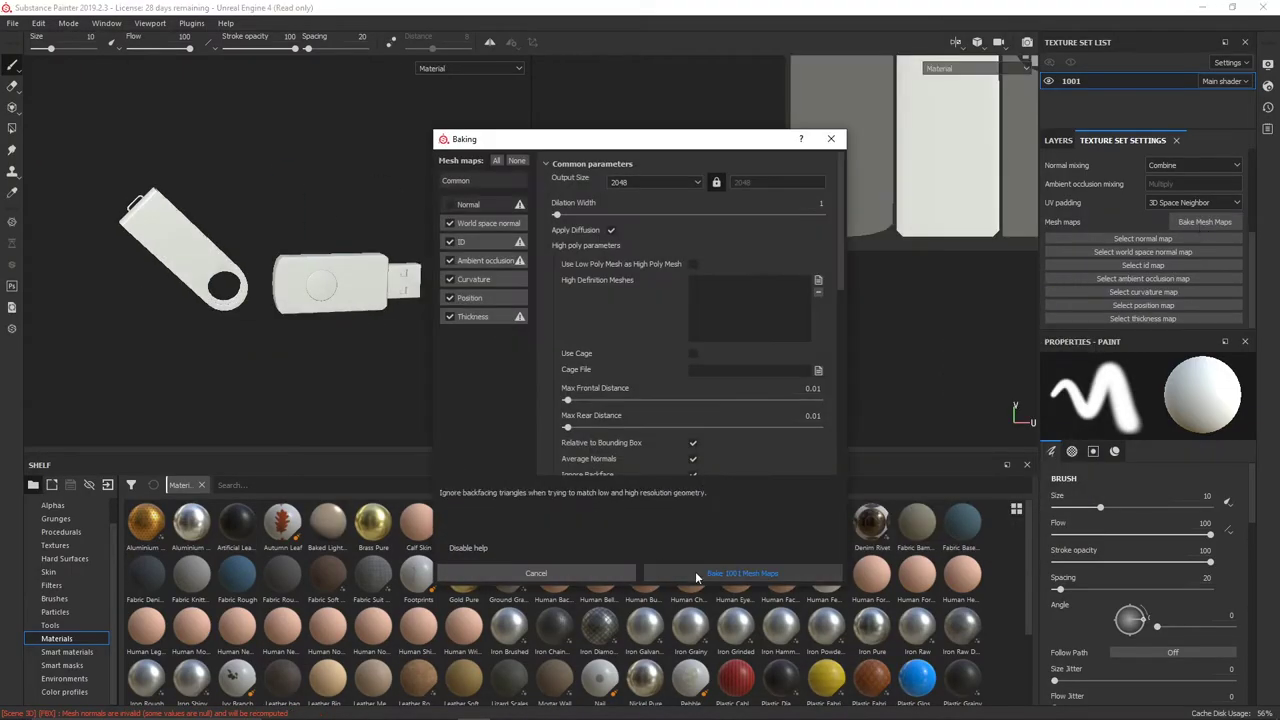
left_click(697, 576)
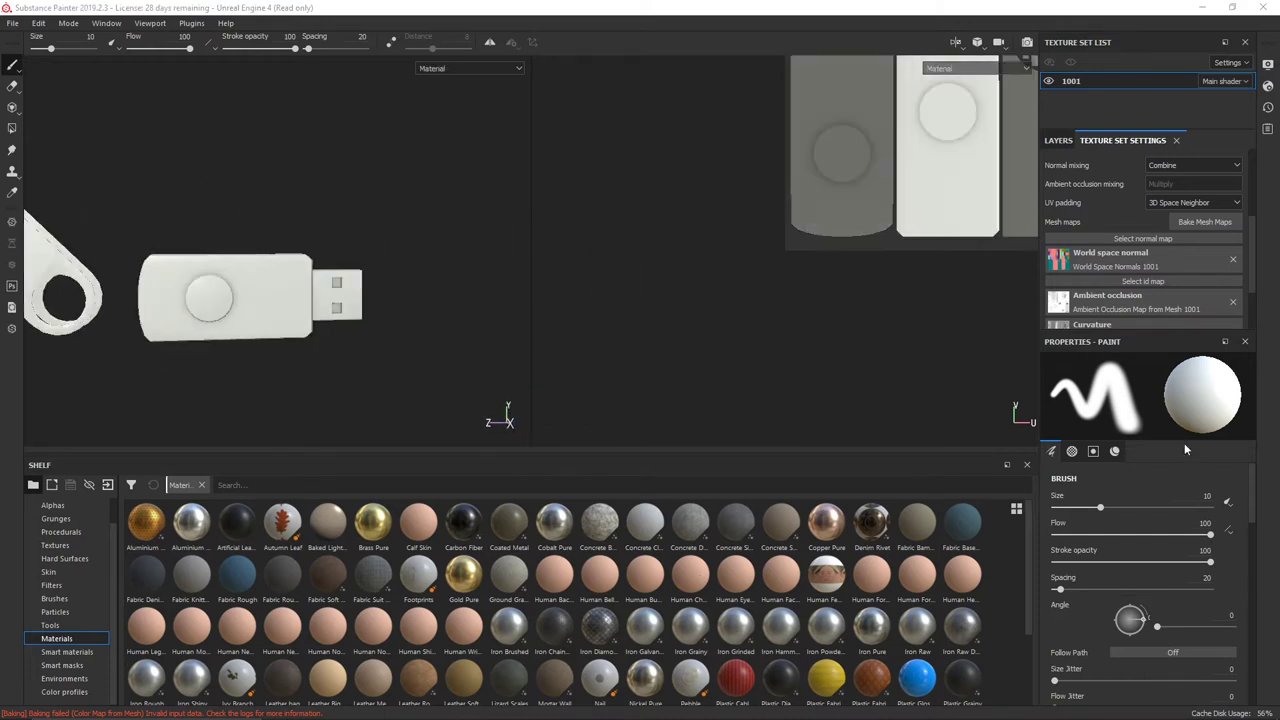
Apply Plastic Matte Pure to the stick and shift its base colour to orange
scroll(550, 600, "down", 2)
left_click_drag(237, 625, 427, 371)
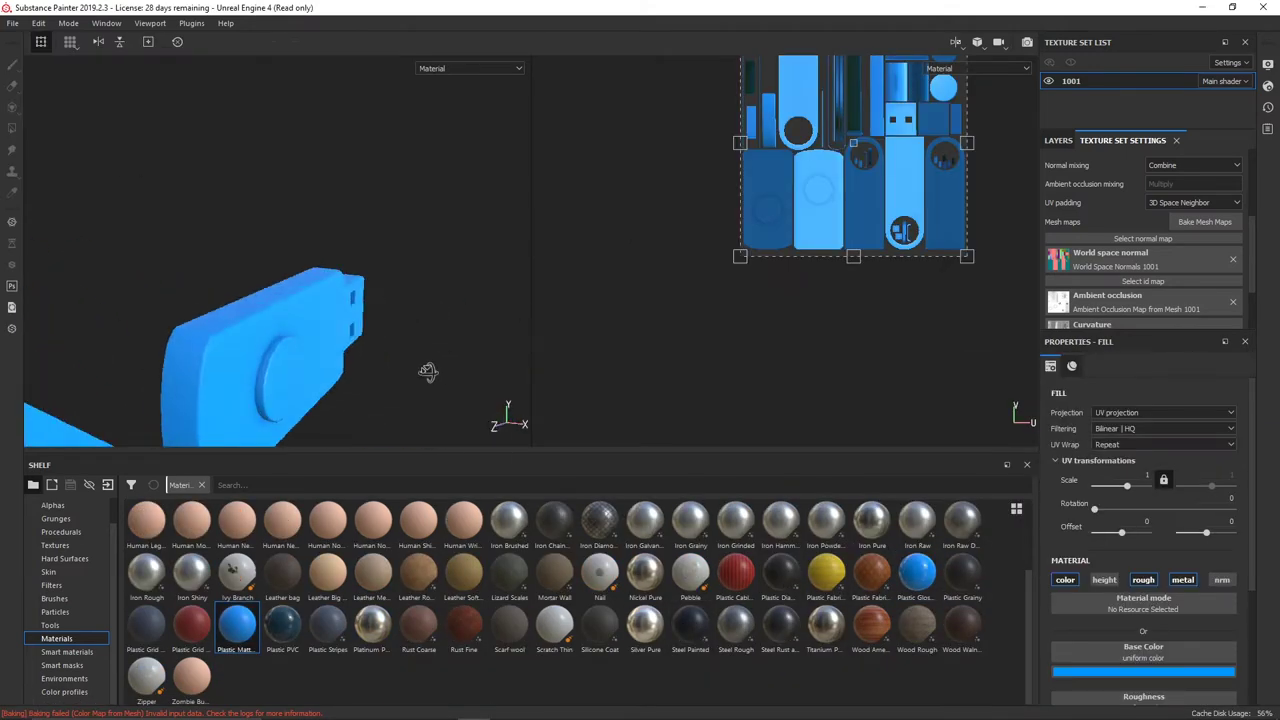
left_click(1143, 670)
left_click_drag(1139, 582, 1216, 628)
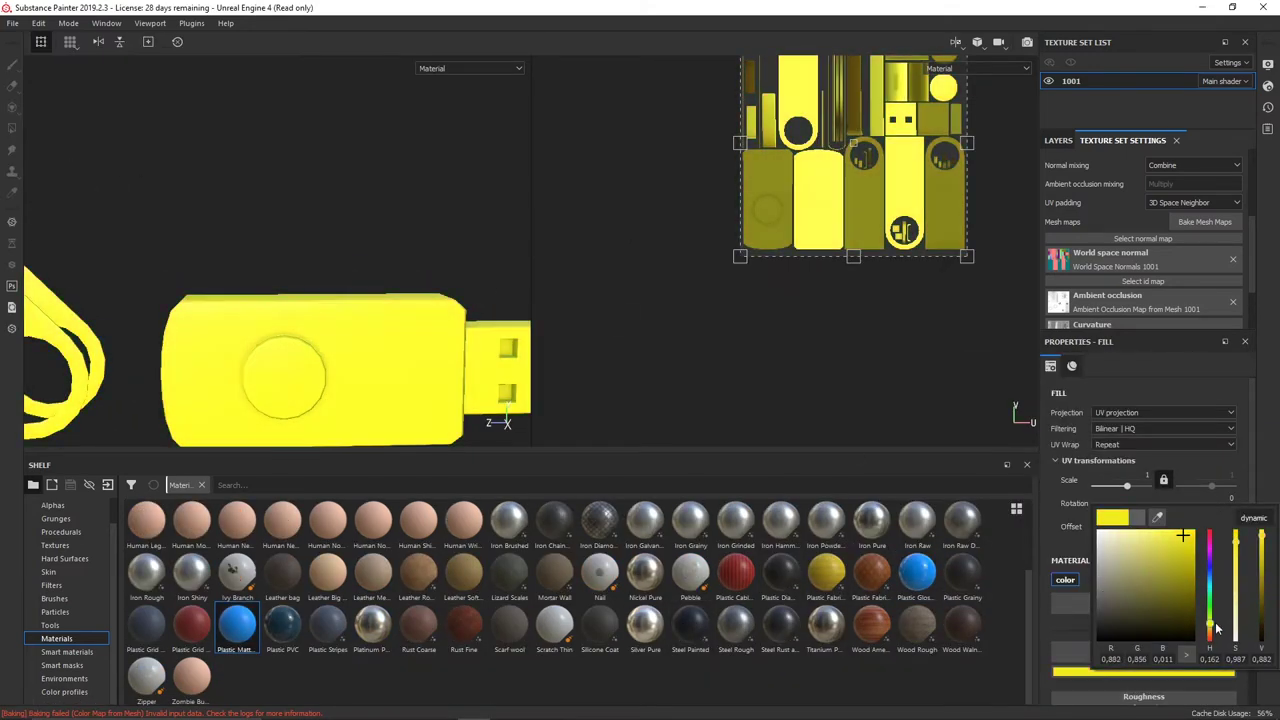
left_click_drag(1148, 576, 1209, 590)
left_click_drag(400, 300, 115, 328, "alt")
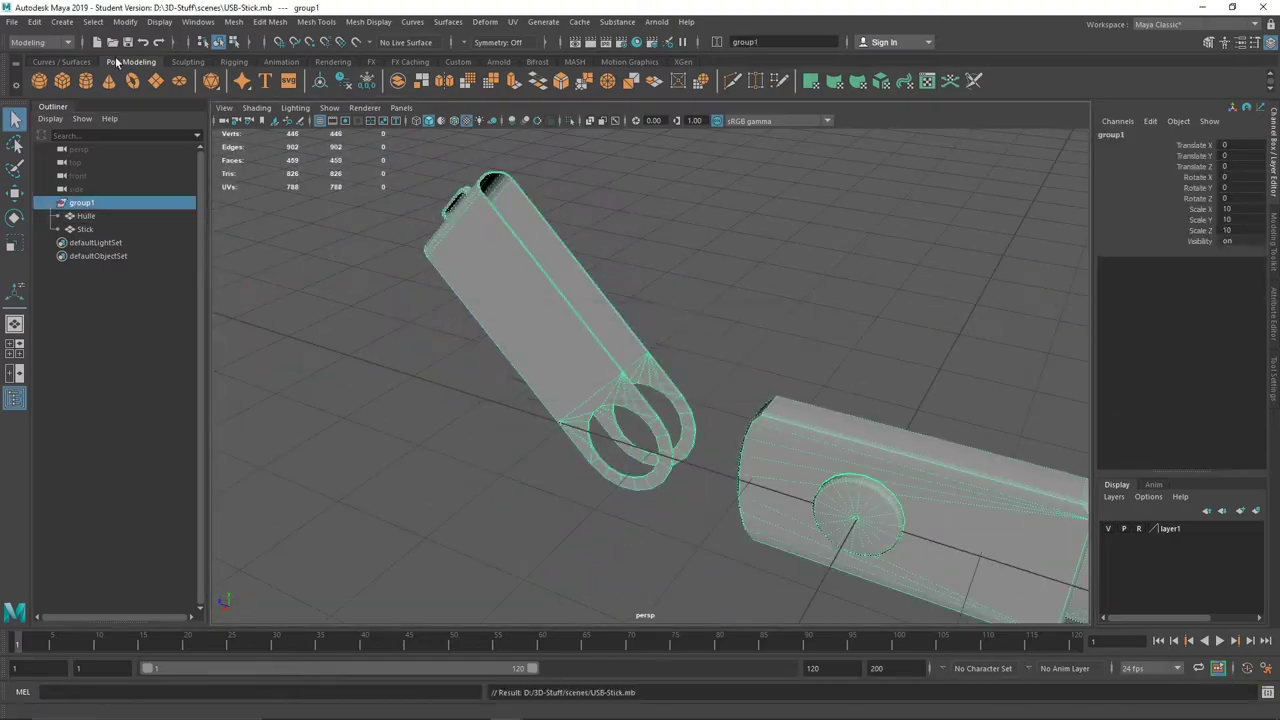
Rebake the mesh maps and pick a darker orange base colour
left_click(11, 21)
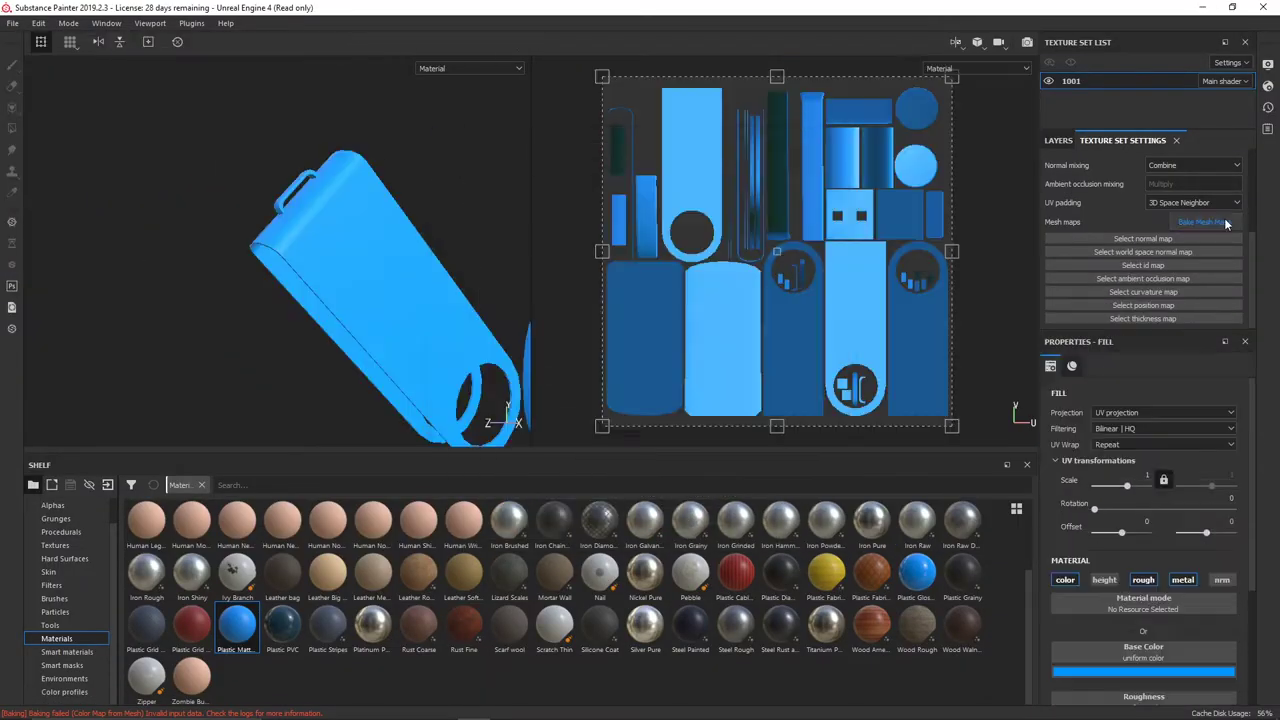
left_click(743, 572)
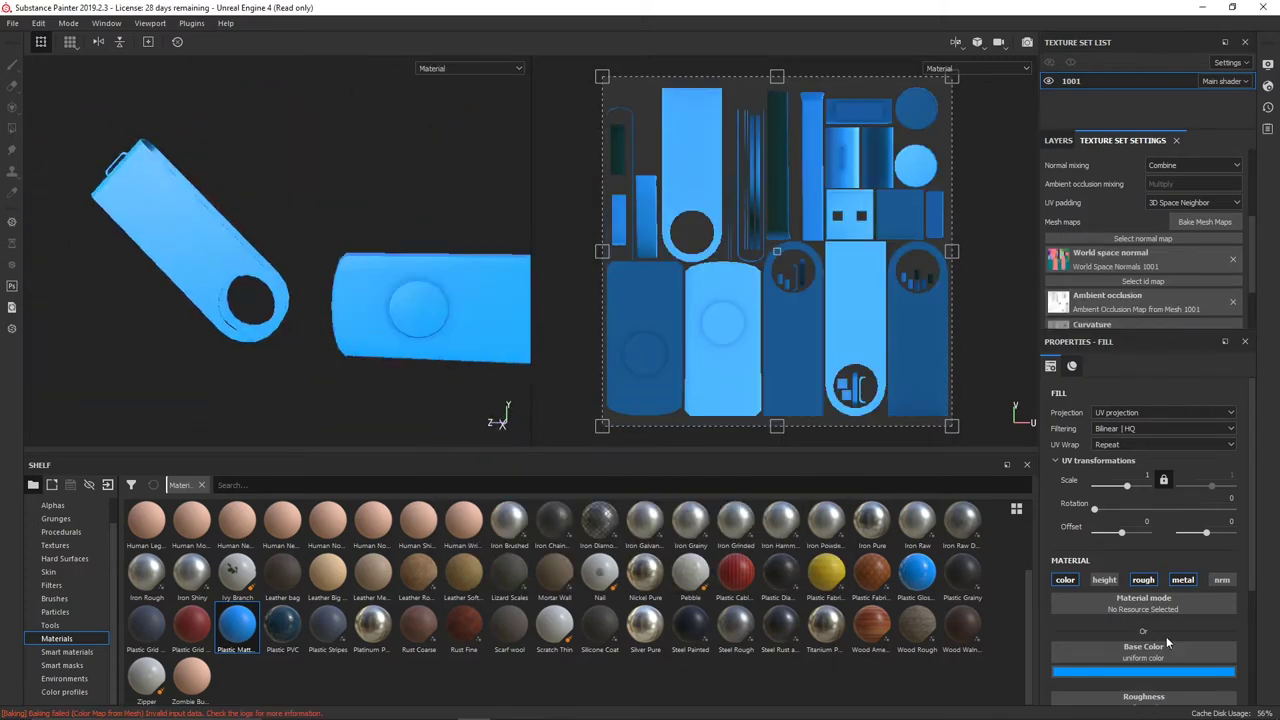
left_click(1090, 672)
mouse_move(1150, 550)
left_mouse_down()
mouse_move(1180, 574)
mouse_move(1174, 563)
mouse_move(1212, 640)
left_mouse_up()
Lighten the plastic's base colour to a salmon-orange
left_click(334, 335)
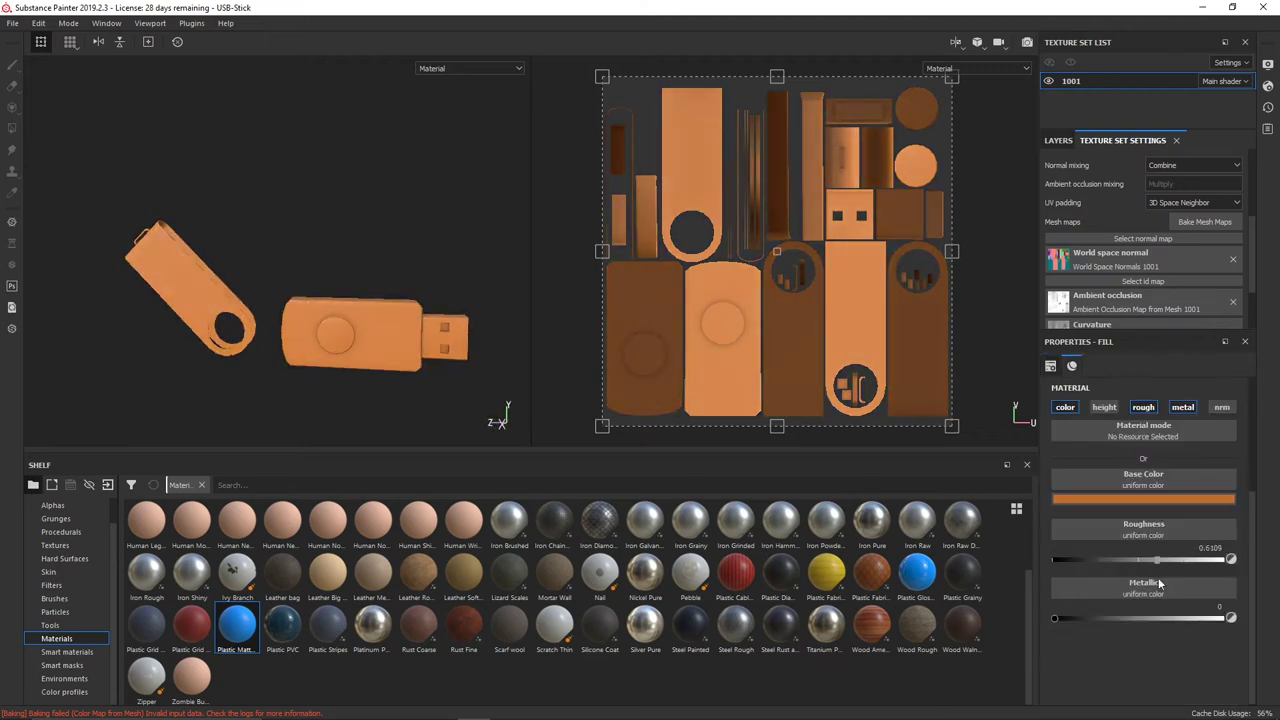
scroll(334, 335, "up", 5)
left_click(1143, 498)
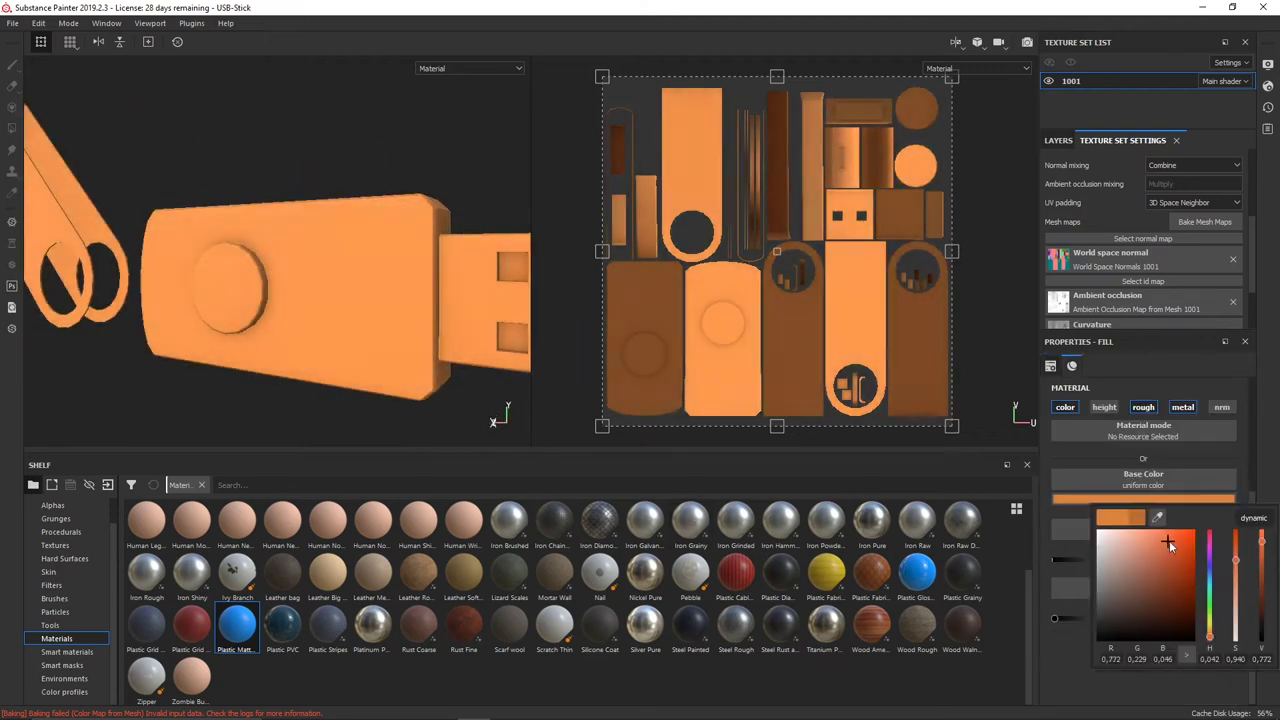
left_click_drag(1169, 540, 1158, 541)
left_click(243, 314)
scroll(243, 314, "up", 3)
scroll(243, 314, "down", 5)
Give Folder 1 a black mask revealing only the body, and add a second folder
left_click(1058, 140)
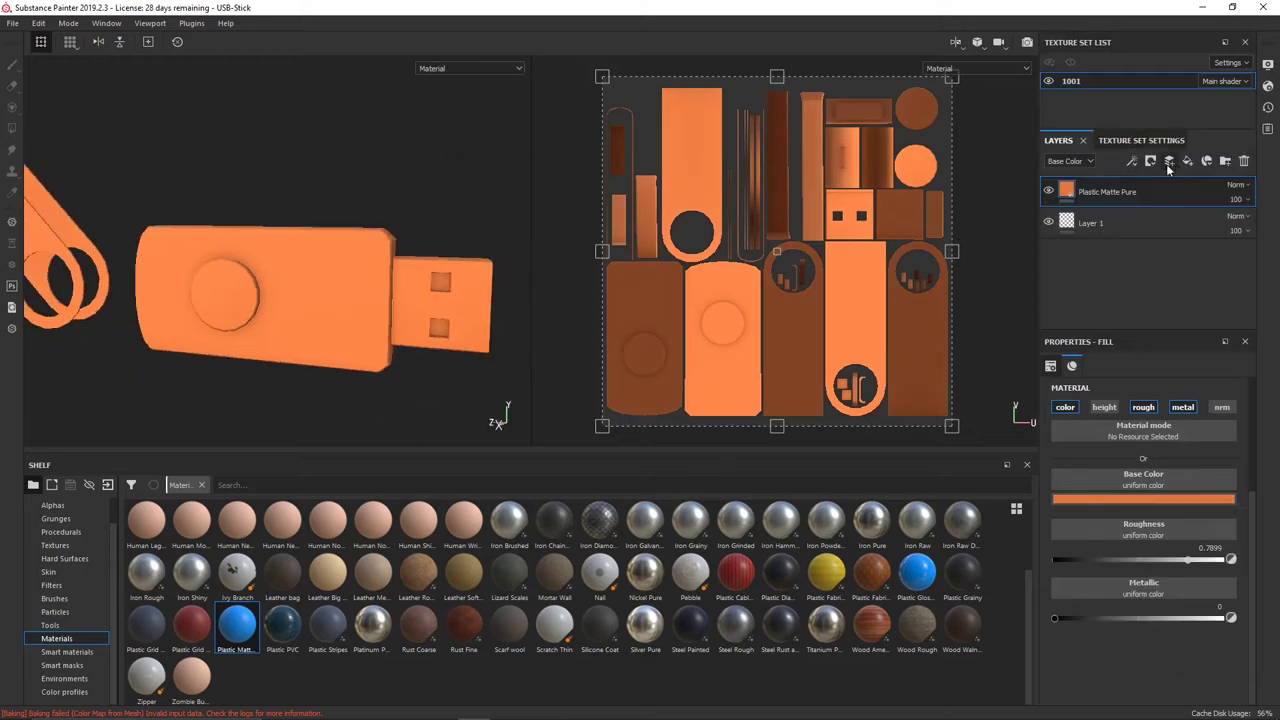
right_click(1134, 199)
left_click(1140, 300)
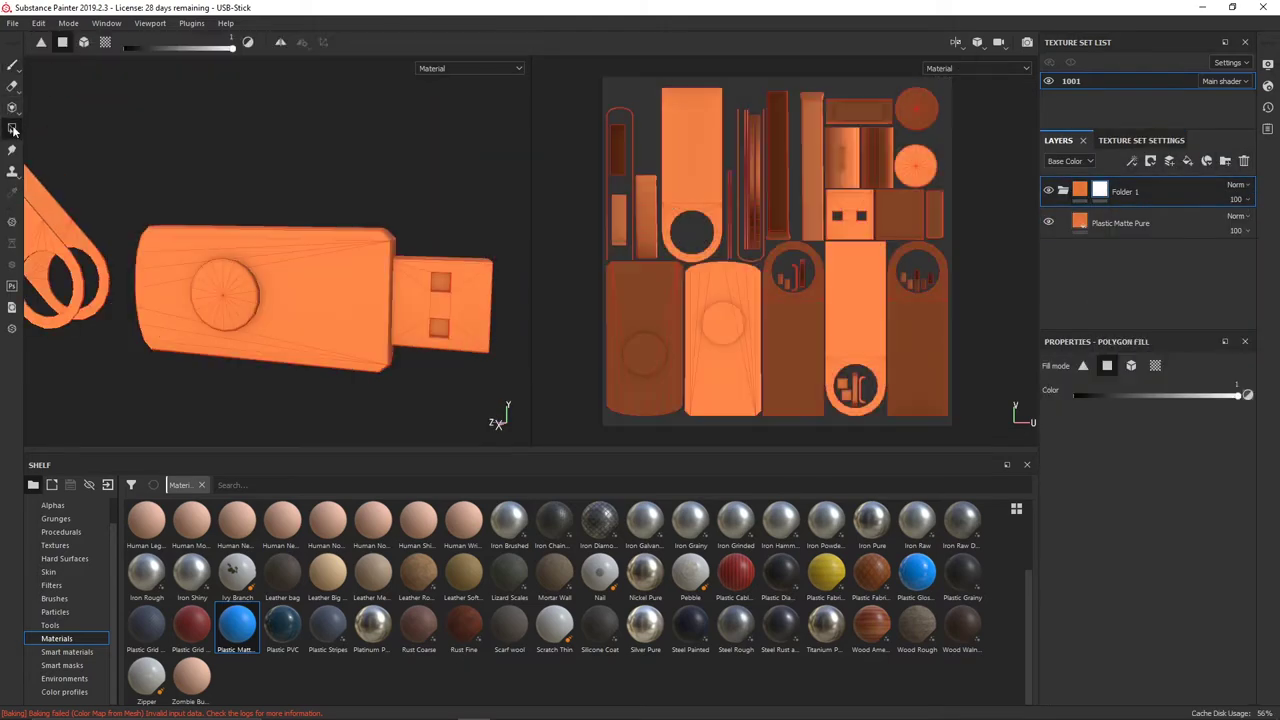
left_click(30, 246)
key("1")
left_click_drag(273, 183, 330, 133, "alt")
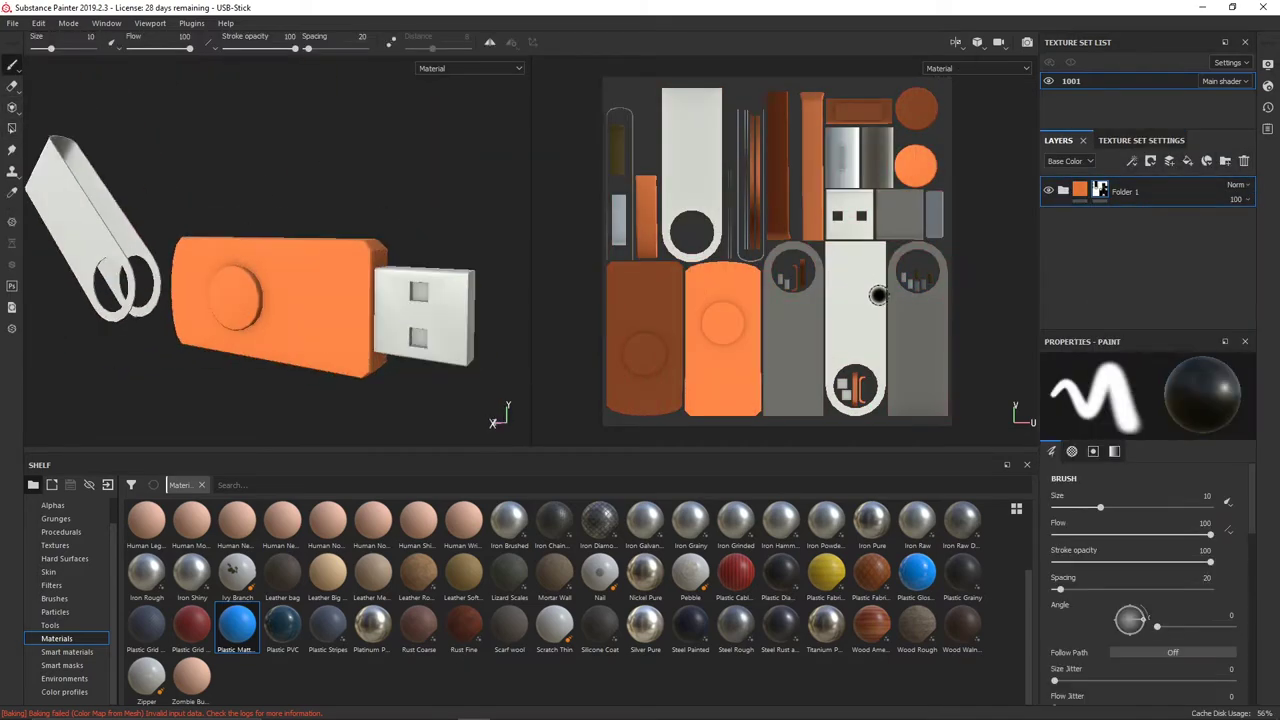
left_click(1225, 160)
double_click(1125, 222)
Name the folders Plastick and Metal
type("Plastick")
double_click(1110, 191)
type("Metal")
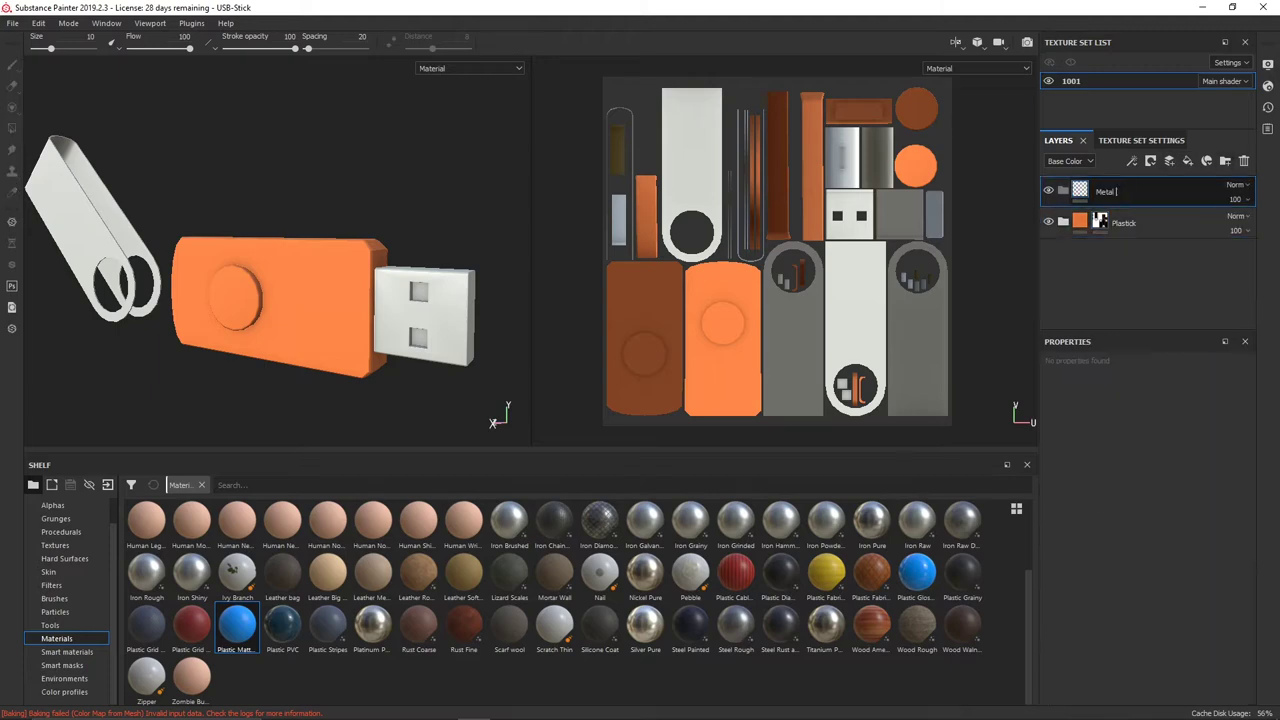
key("Return")
Add an Iron Raw layer to the Metal folder and raise its roughness to about 0.31
mouse_move(871, 520)
left_mouse_down()
mouse_move(1140, 191)
mouse_move(1109, 212)
left_mouse_up()
left_click(1143, 498)
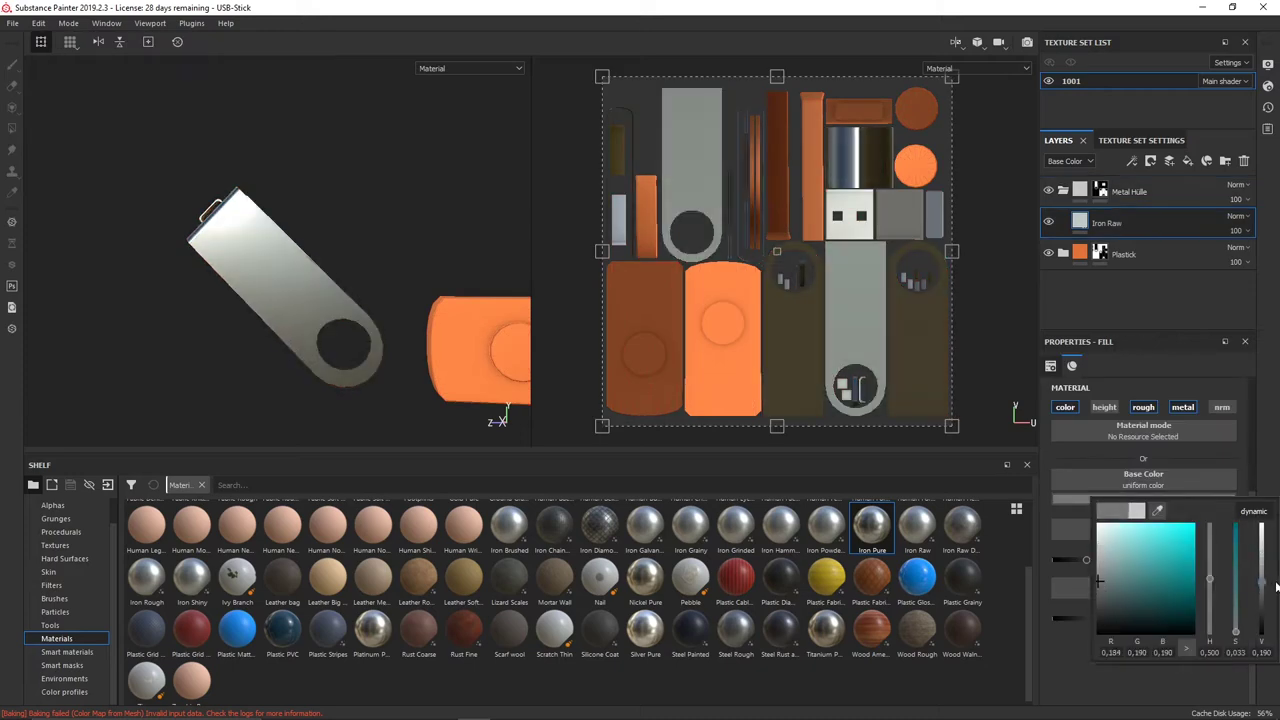
key("f")
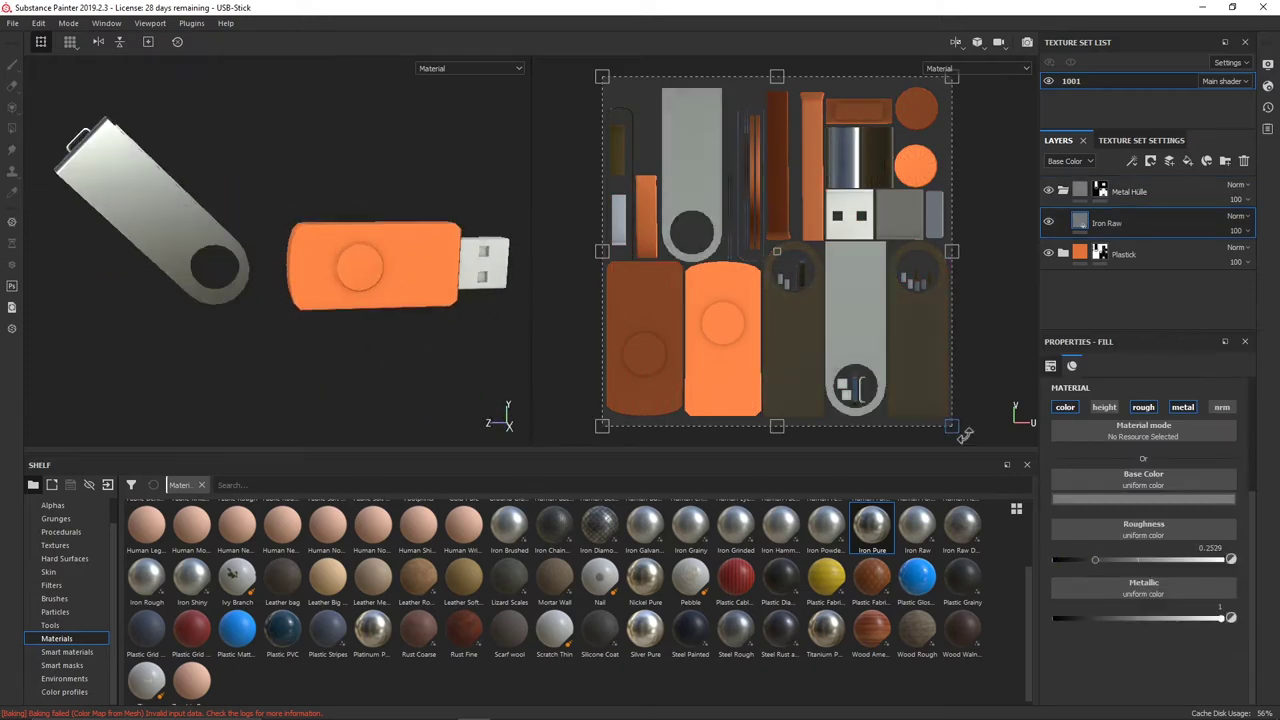
left_click_drag(1095, 560, 1106, 567)
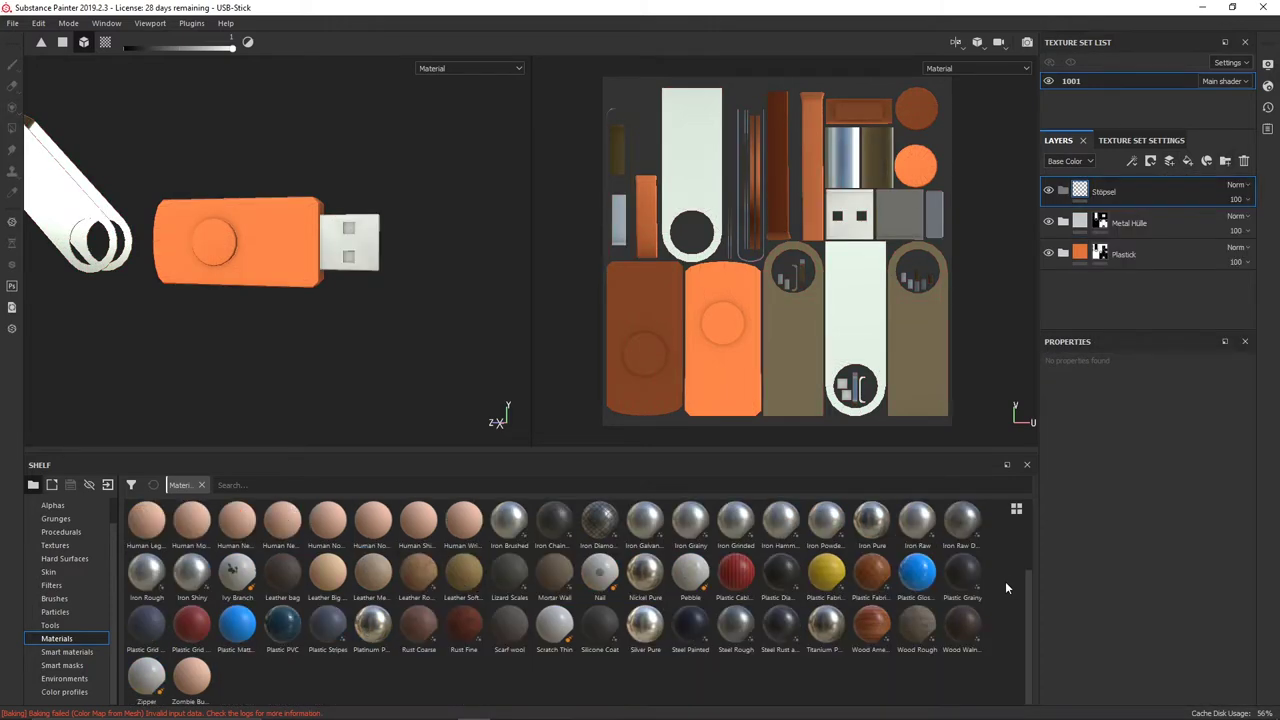
Add Brass Pure with slightly raised roughness, then a Fill layer 1 with a black mask
left_click_drag(372, 520, 1105, 191)
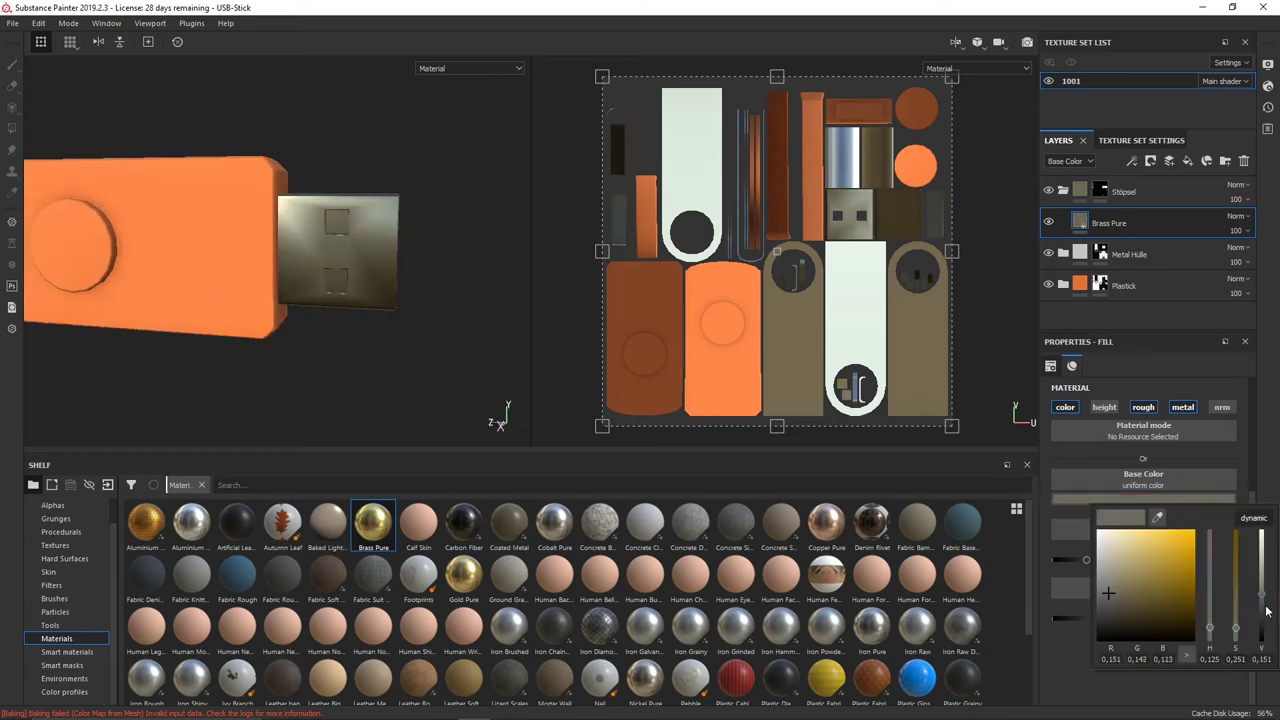
left_click_drag(1073, 565, 1098, 550)
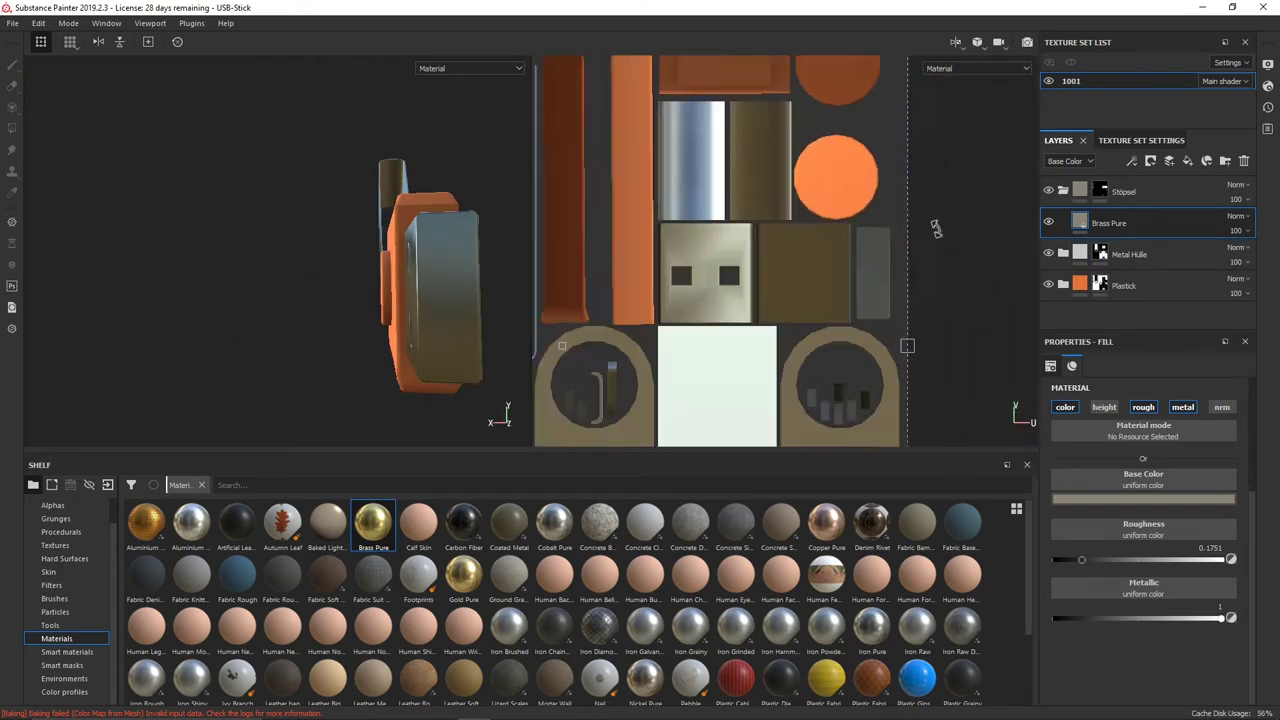
left_click(1188, 161)
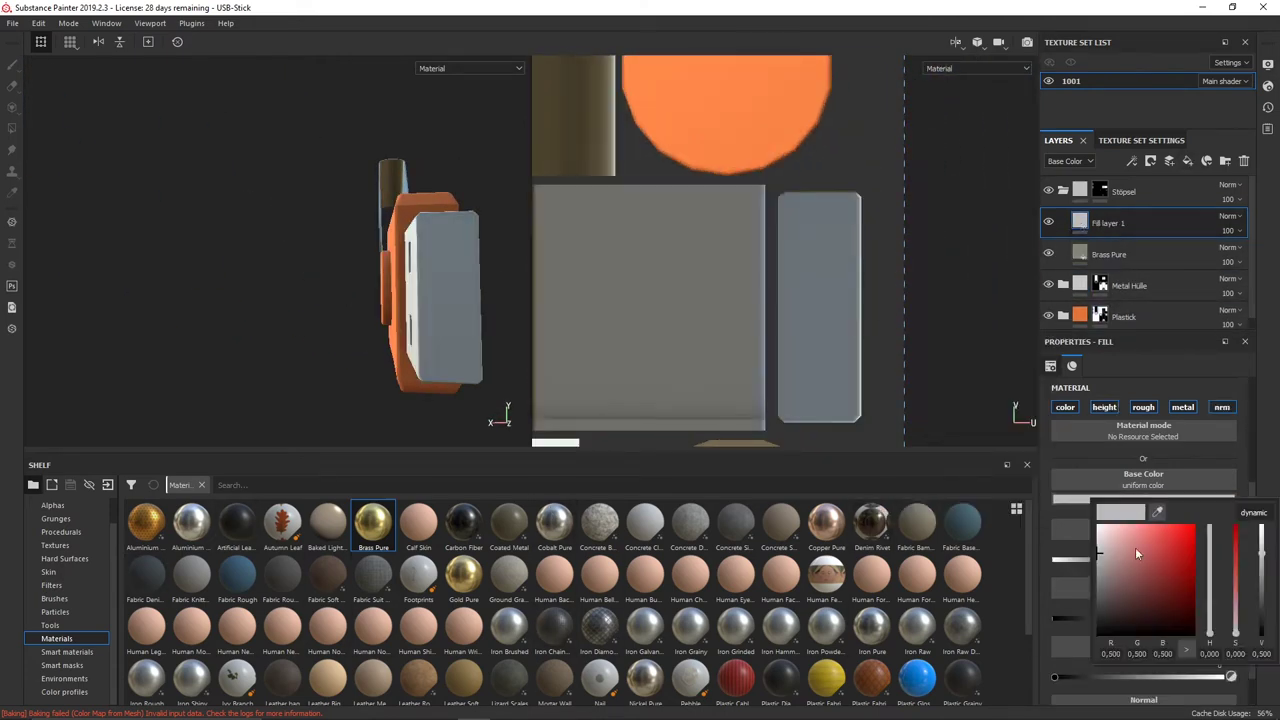
right_click(1110, 222)
left_click(1170, 25)
Set up painting on Fill layer 1's mask and choose the Shape Circle Squeeze alpha
key("1")
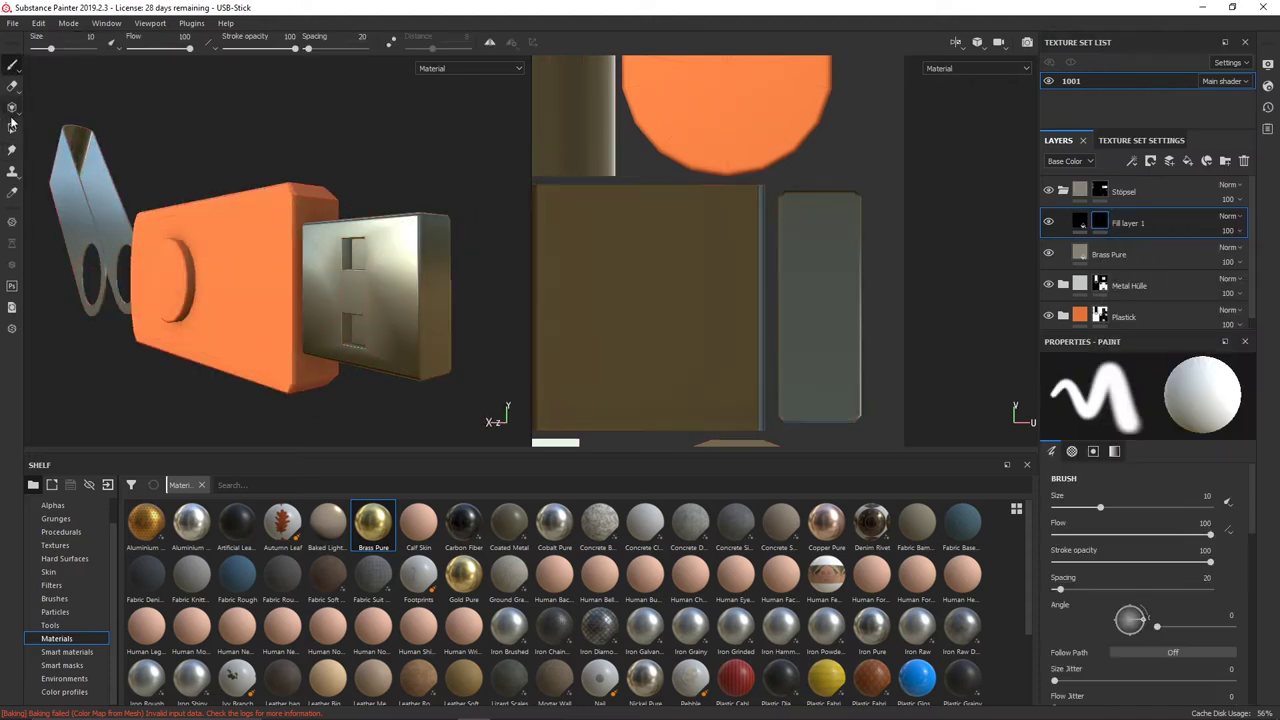
left_click(12, 128)
mouse_move(183, 169)
left_mouse_down("alt")
mouse_move(286, 336)
mouse_move(804, 285)
left_mouse_up("alt")
key("1")
left_click(1066, 640)
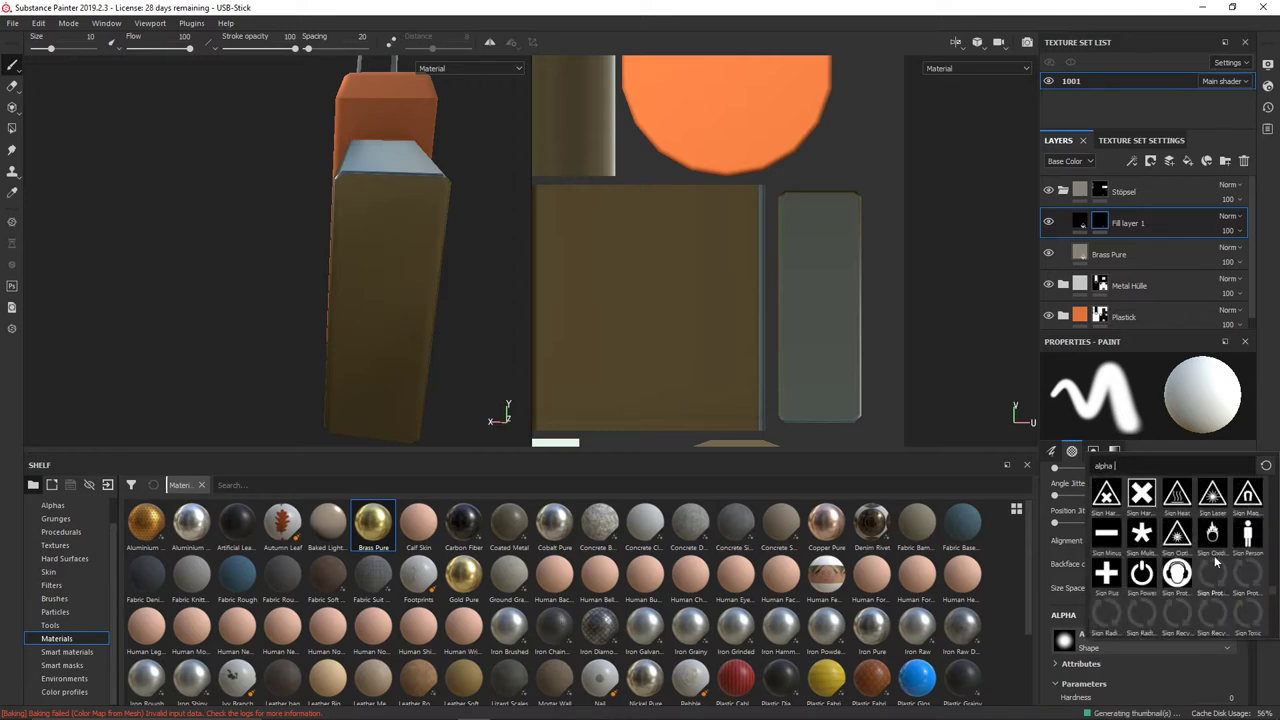
left_click(52, 505)
scroll(1003, 568, "down", 5)
scroll(1008, 583, "down", 5)
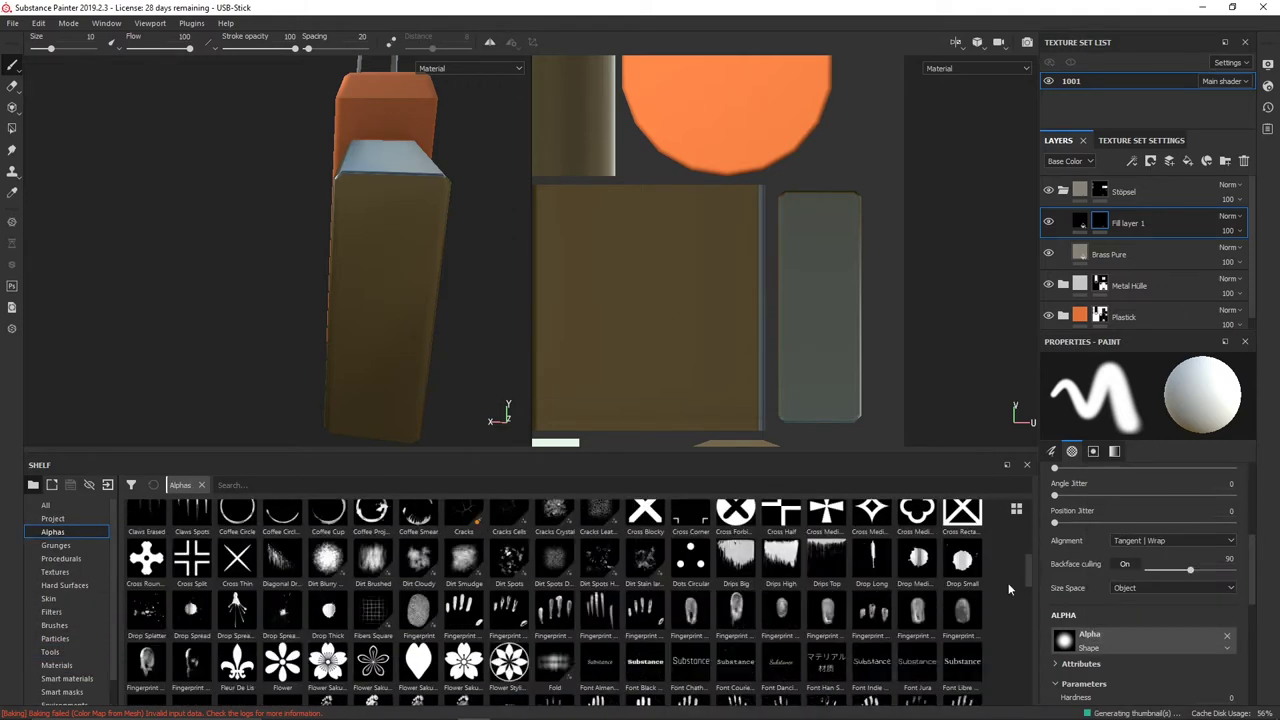
scroll(1004, 584, "down", 5)
left_click(826, 597)
With a smaller Shape Square Squeeze brush, paint a straight dark stroke along the connector strip
right_click(816, 264)
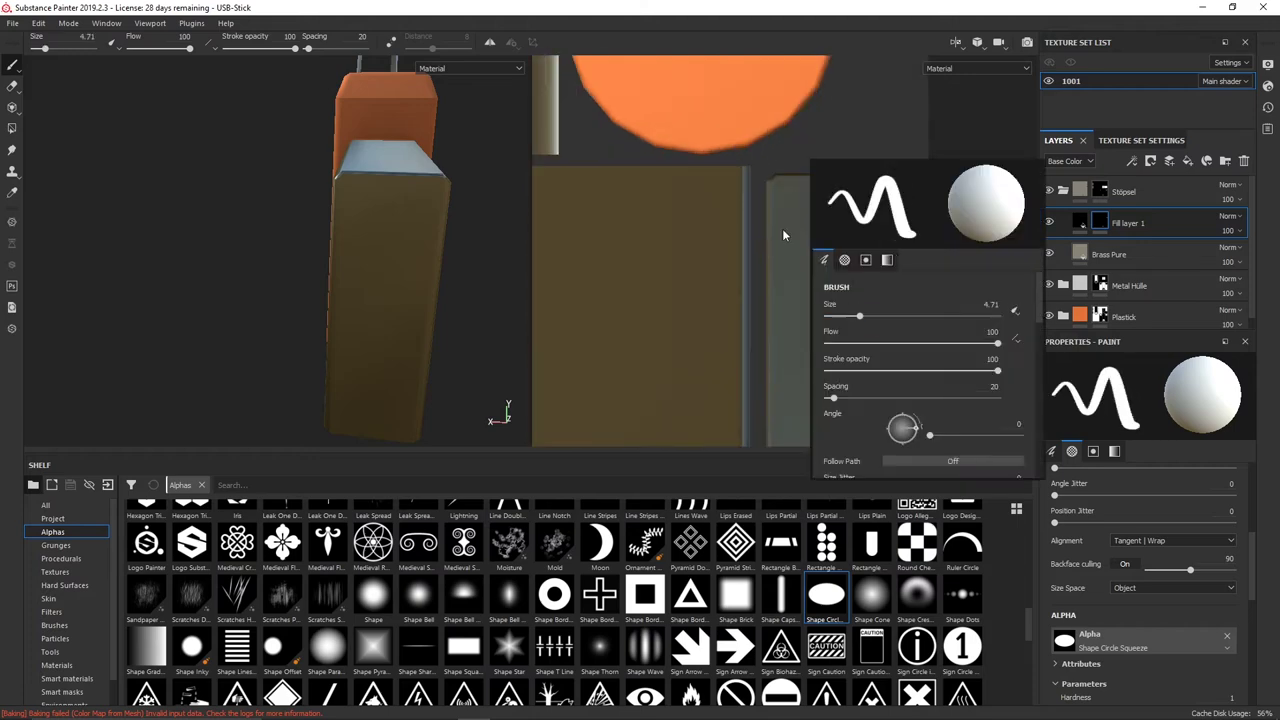
middle_click_drag(808, 400, 795, 347)
left_click(462, 645)
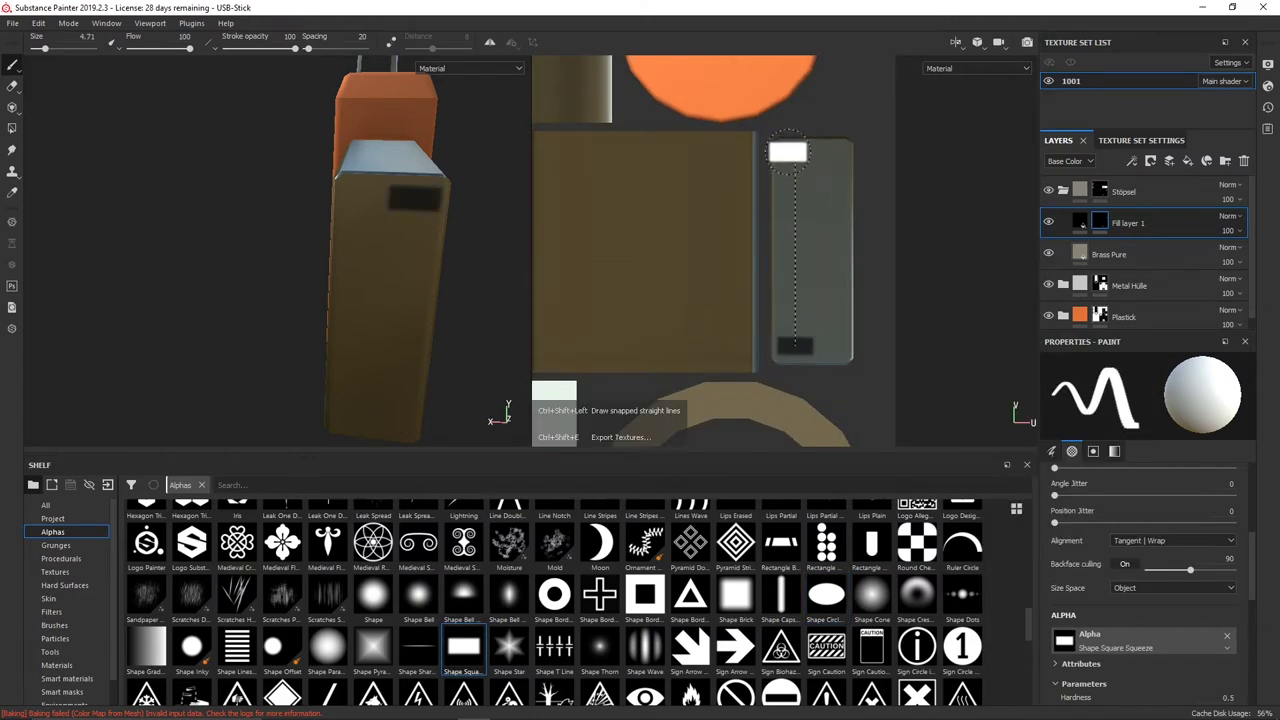
left_click(787, 152, "ctrl+shift")
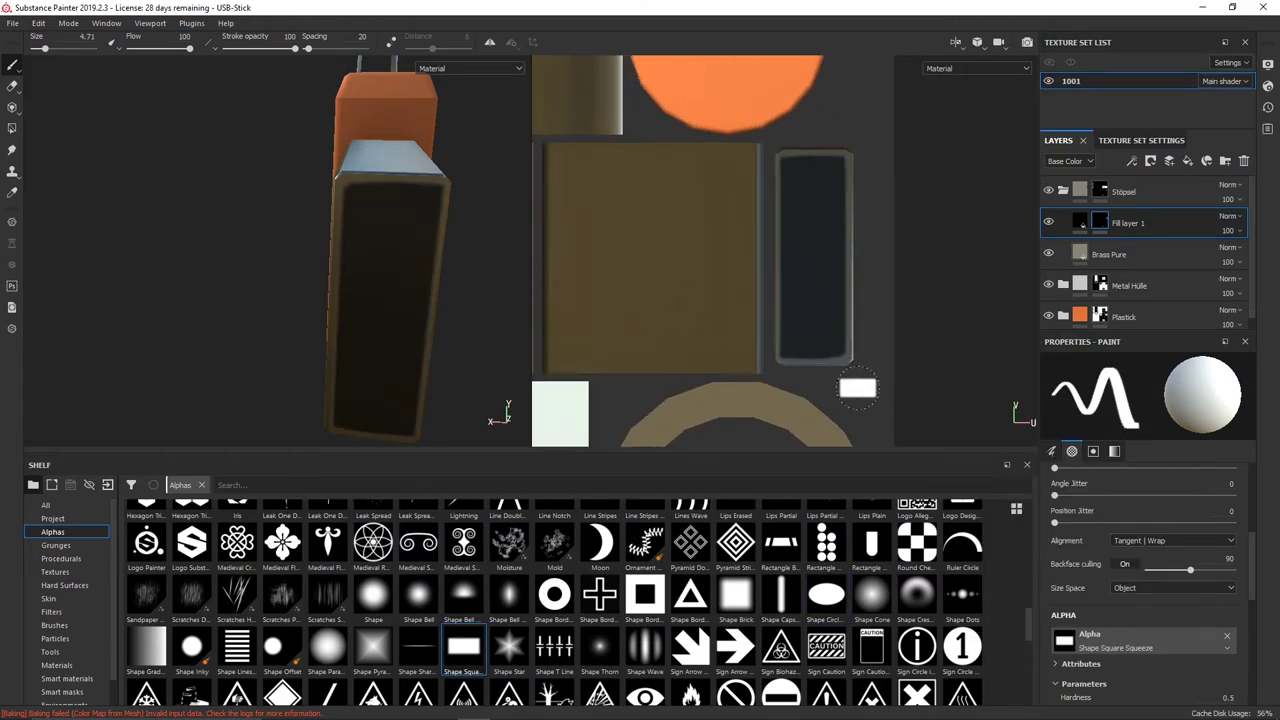
scroll(855, 382, "up", 3)
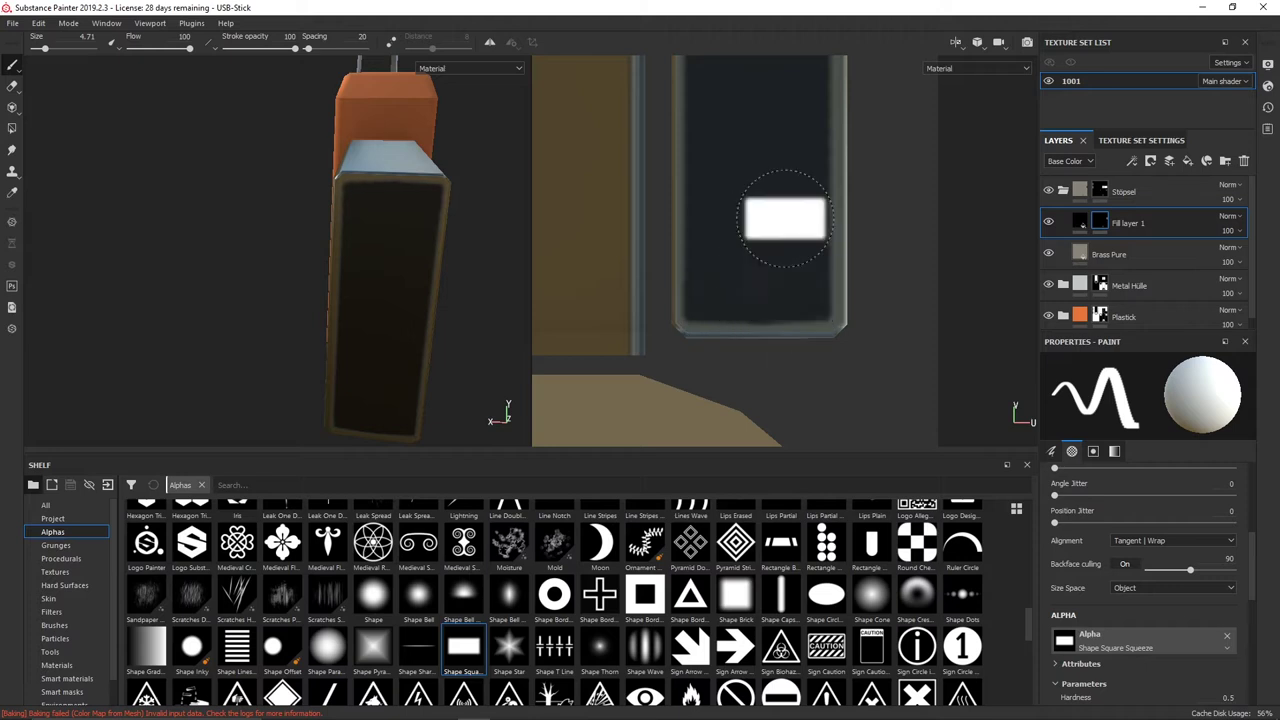
scroll(655, 318, "down", 3)
scroll(766, 251, "up", 2)
scroll(771, 214, "up", 1)
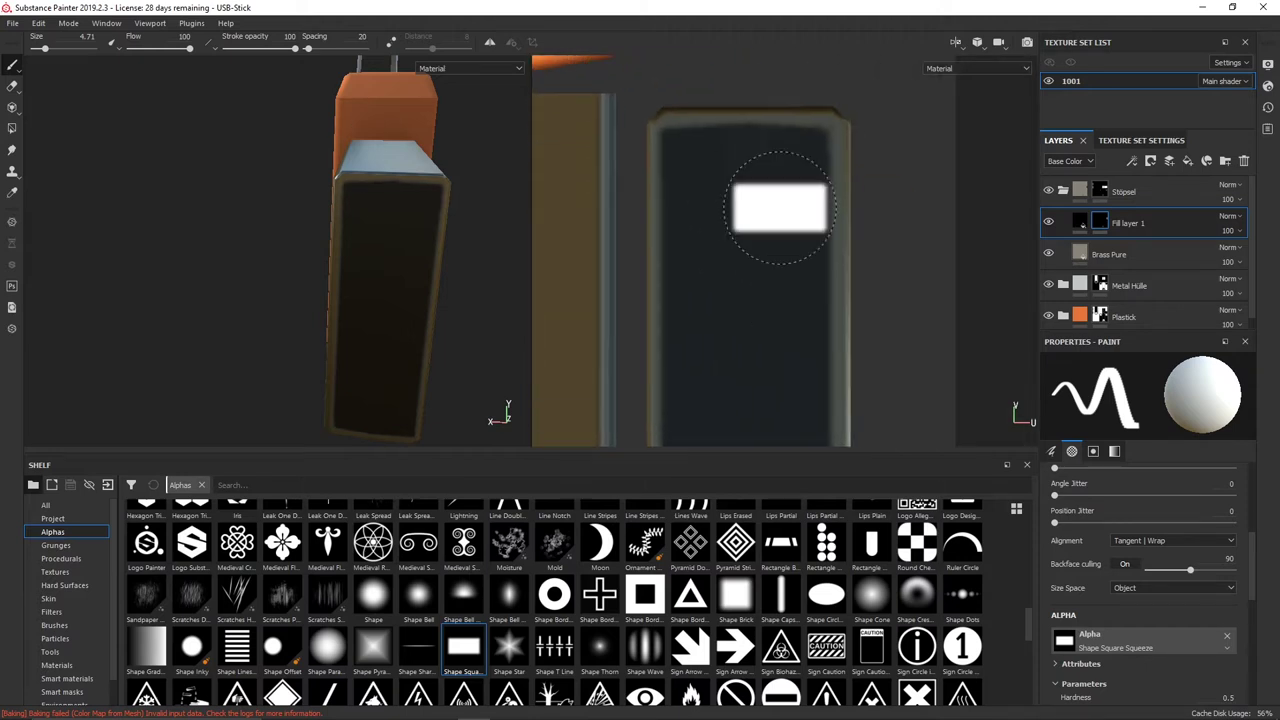
middle_click_drag(771, 214, 726, 182)
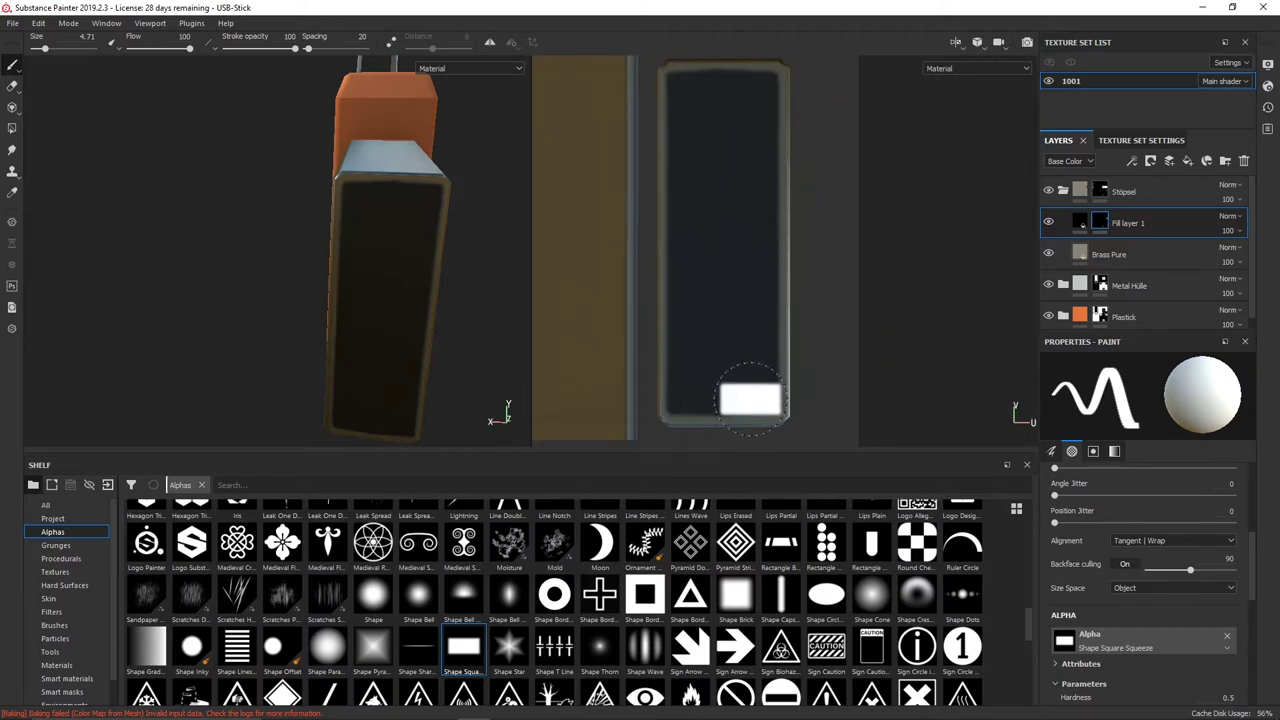
left_click(1080, 222)
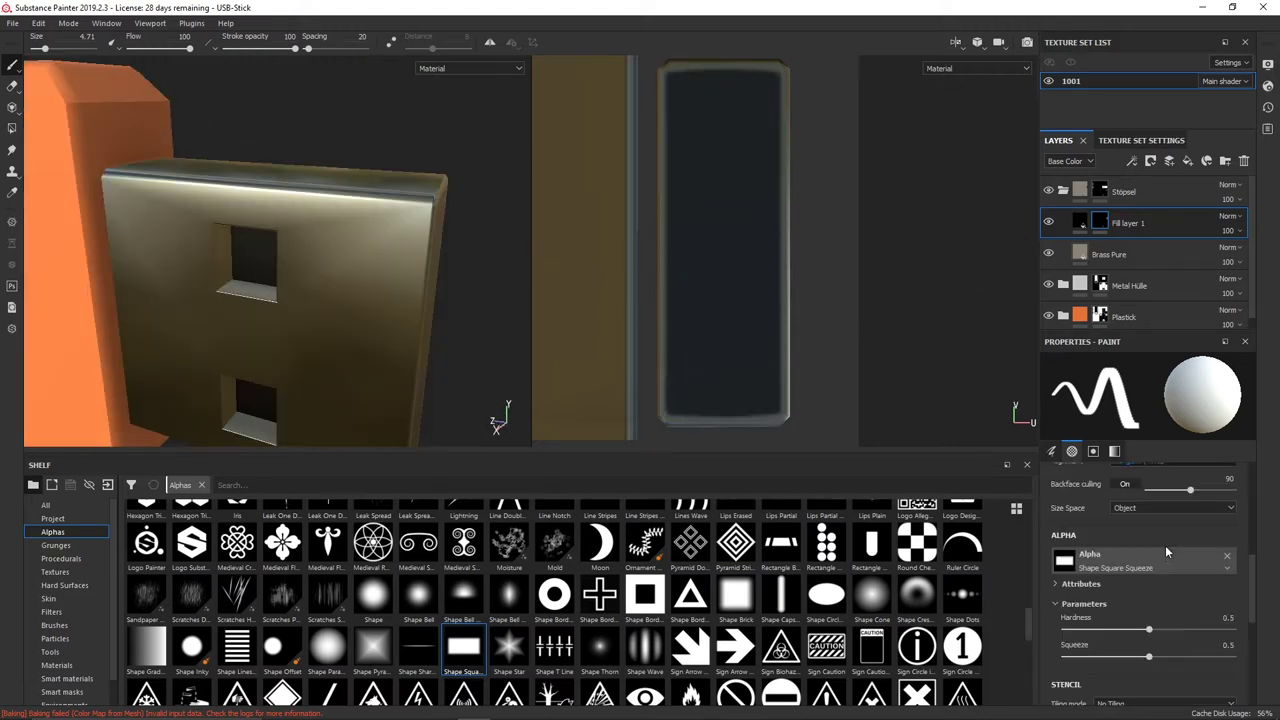
mouse_move(480, 260)
left_mouse_down("alt")
mouse_move(337, 380)
mouse_move(307, 301)
mouse_move(330, 290)
left_mouse_up("alt")
Add a black-masked Fill layer 2 with a painted band, near-black colour and roughness 0.9
left_click(1225, 160)
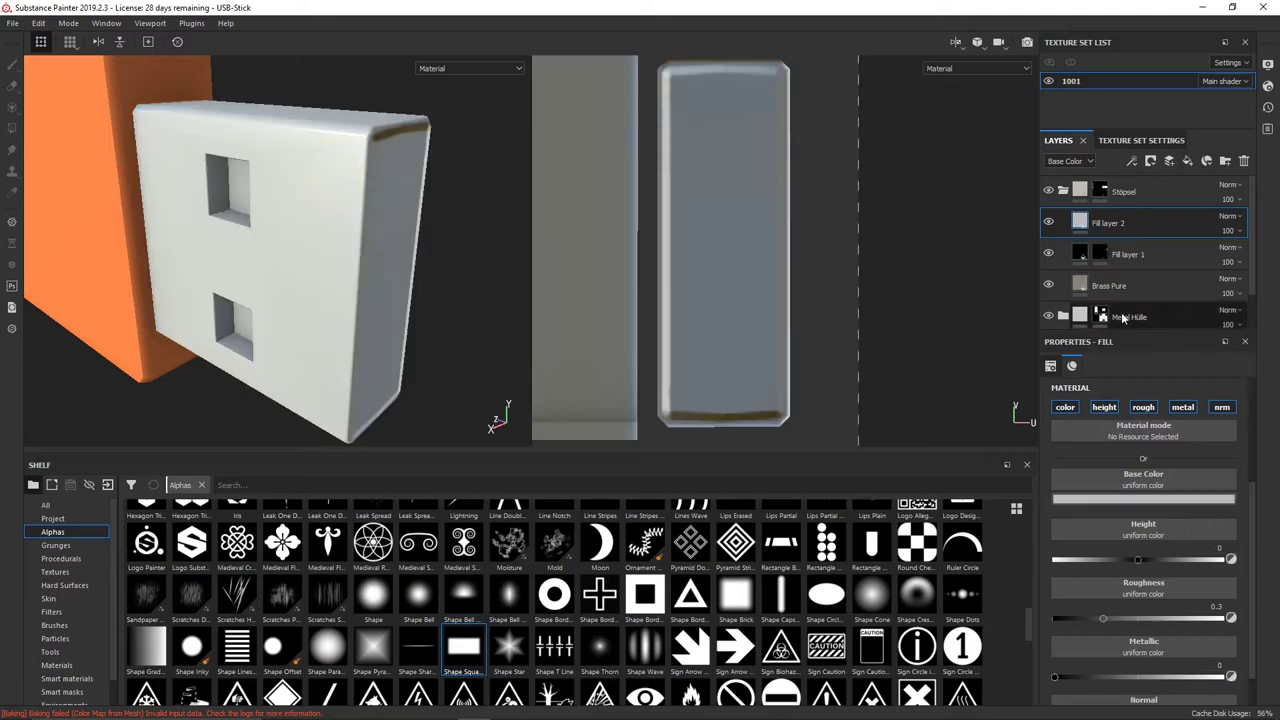
right_click(1109, 220)
left_click(1141, 240)
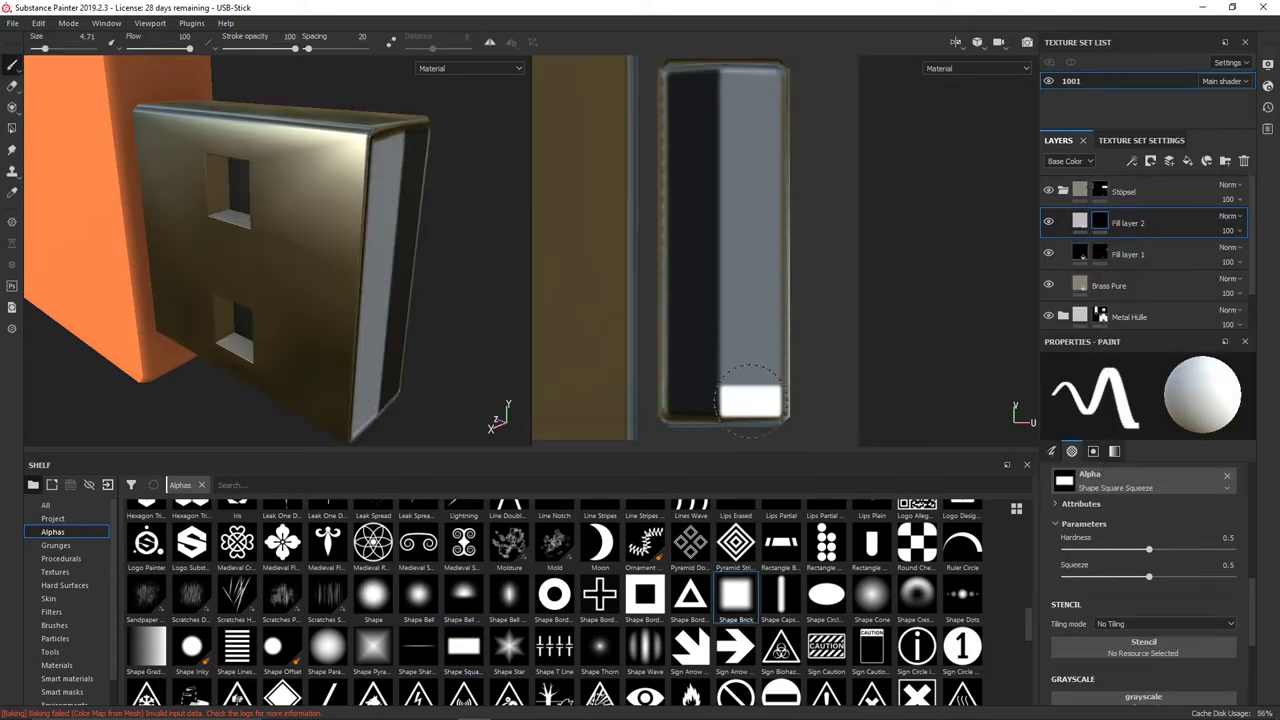
left_click_drag(697, 90, 701, 402)
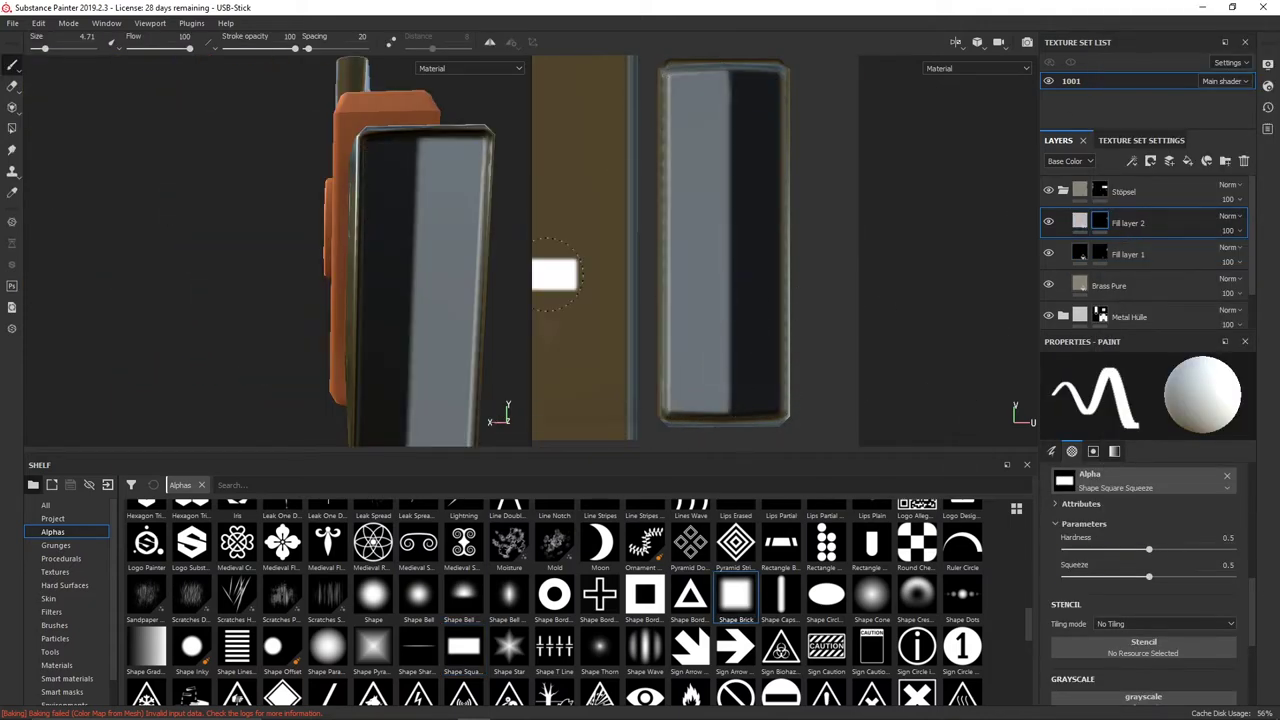
left_click(1078, 222)
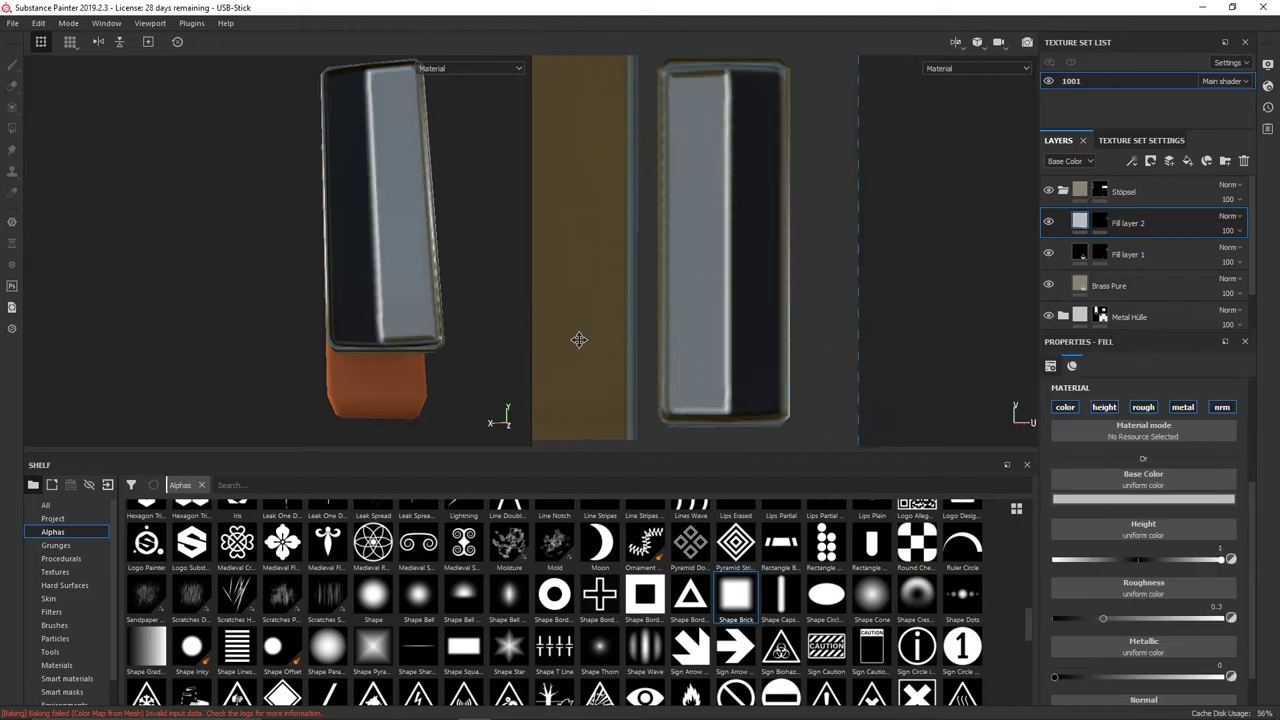
left_click_drag(519, 281, 485, 310, "alt")
left_click(1163, 498)
left_click(1130, 672)
left_click_drag(1103, 618, 1212, 618)
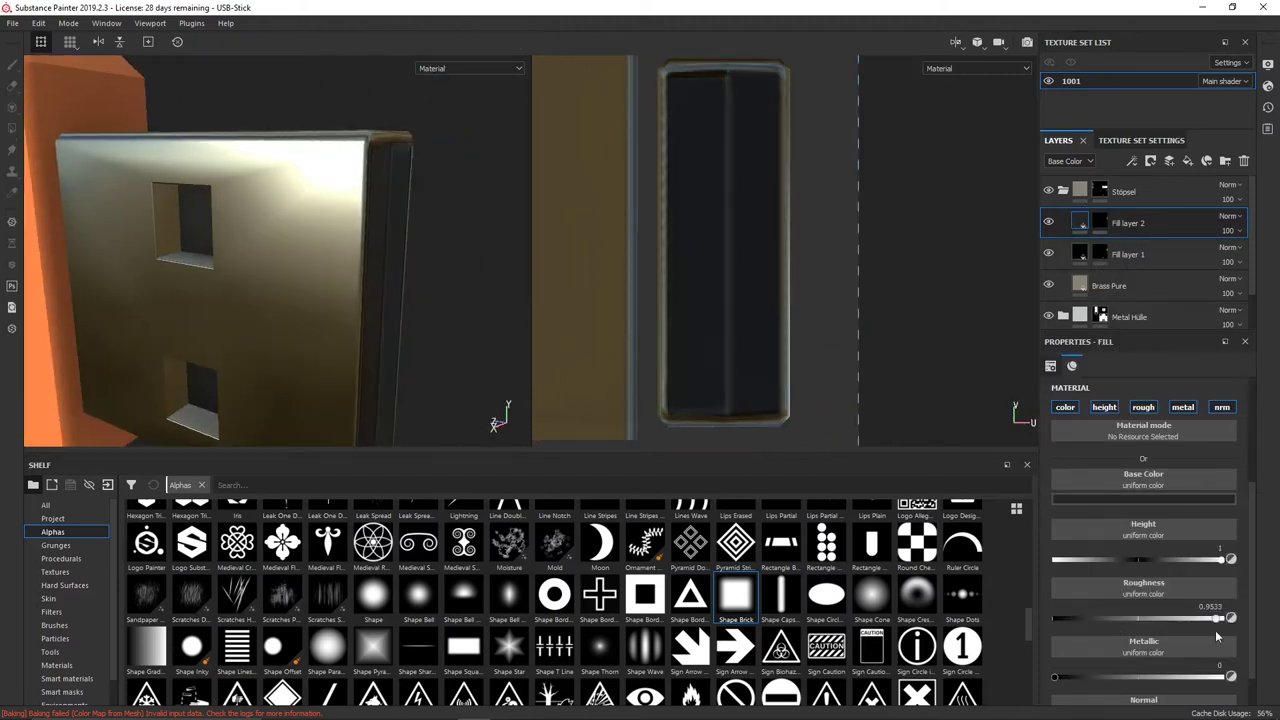
left_click_drag(420, 260, 306, 268, "alt")
Set Fill layer 1's opacity to 100
left_click(1100, 254)
left_click(1080, 254)
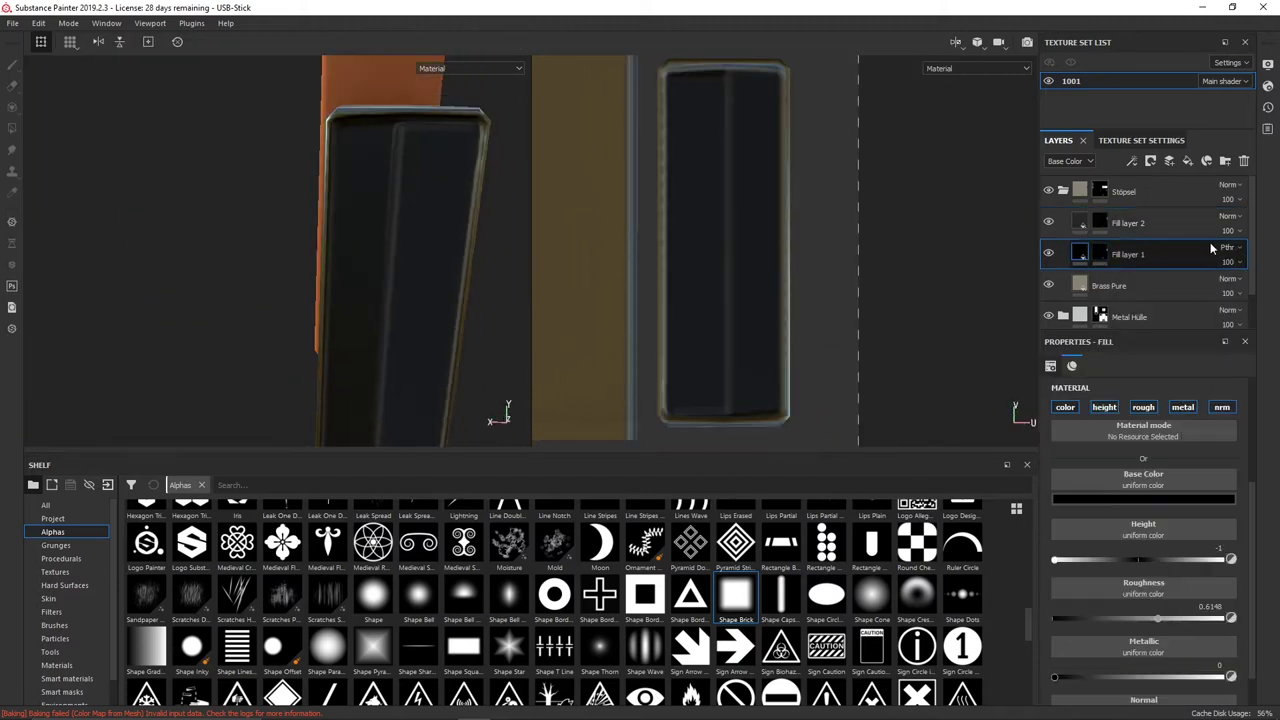
mouse_move(420, 230)
left_mouse_down("alt")
mouse_move(489, 189)
mouse_move(430, 200)
left_mouse_up("alt")
left_click_drag(1228, 261, 1240, 272)
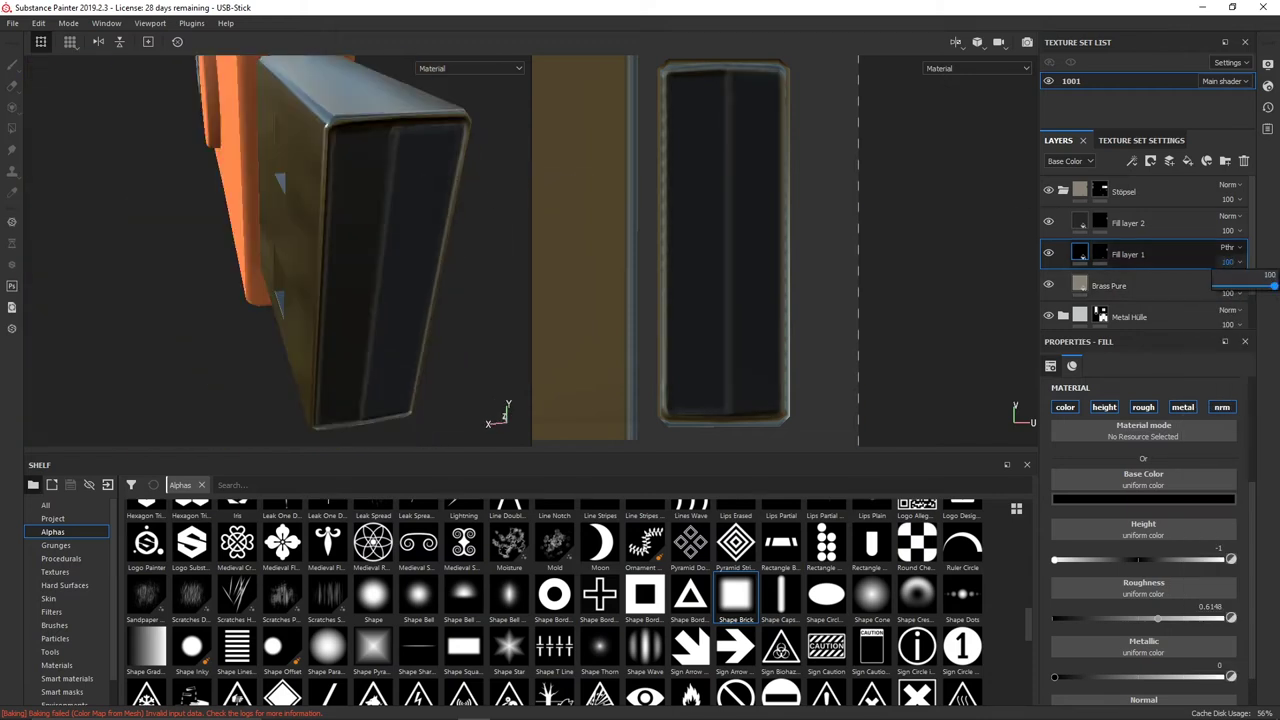
left_click(1127, 222)
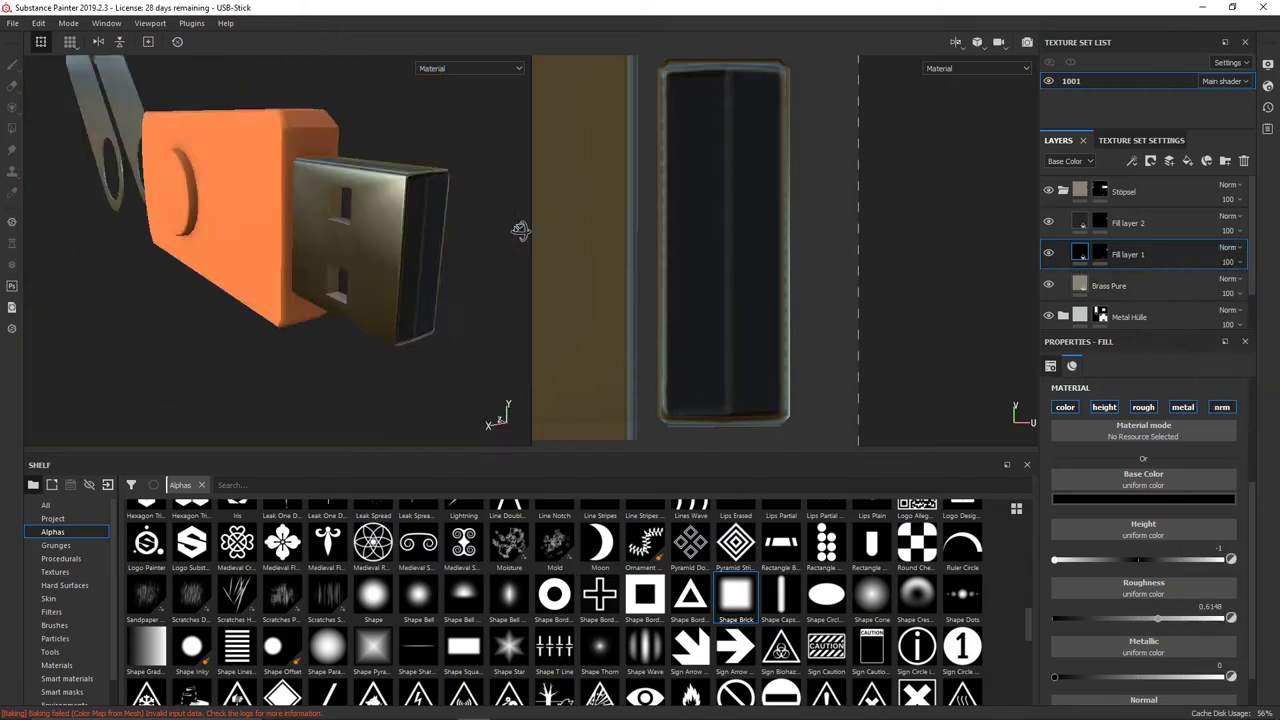
mouse_move(480, 220)
left_mouse_down("alt")
mouse_move(423, 258)
mouse_move(239, 254)
left_mouse_up("alt")
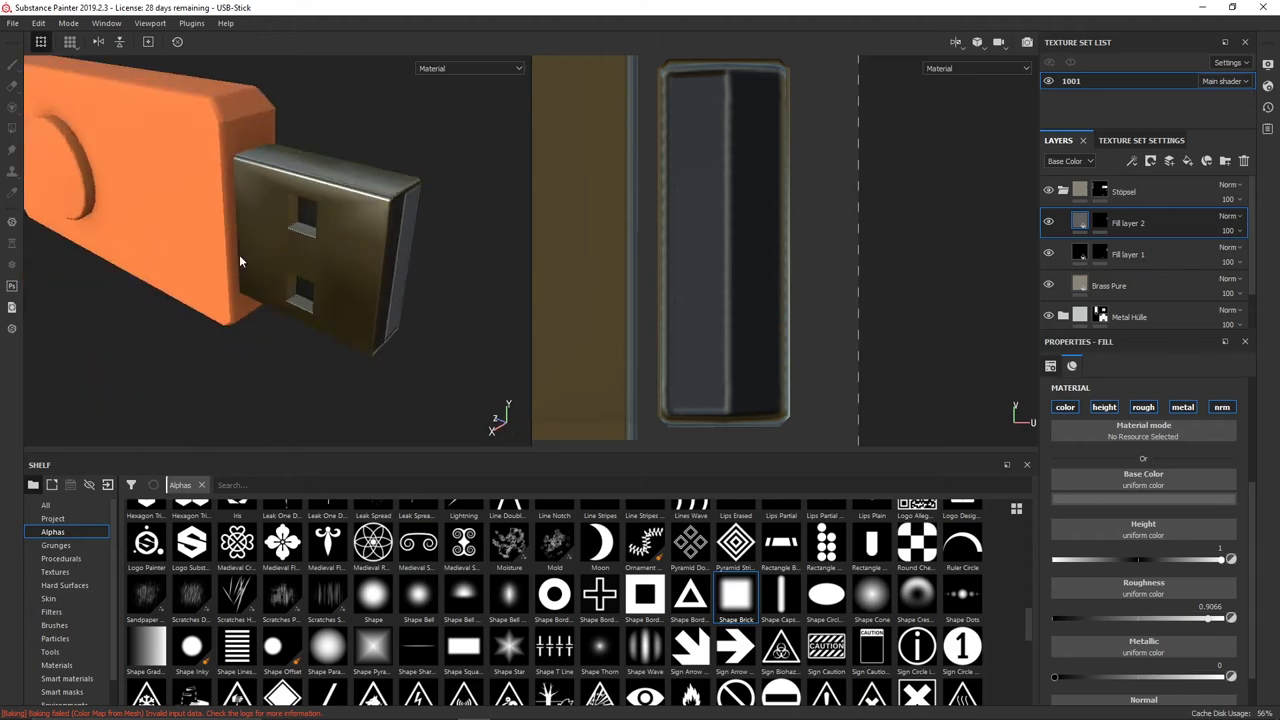
Select Fill layer 1's mask and pick the Shape Cone alpha
left_click(11, 64)
scroll(365, 634, "down", 5)
scroll(365, 634, "down", 5)
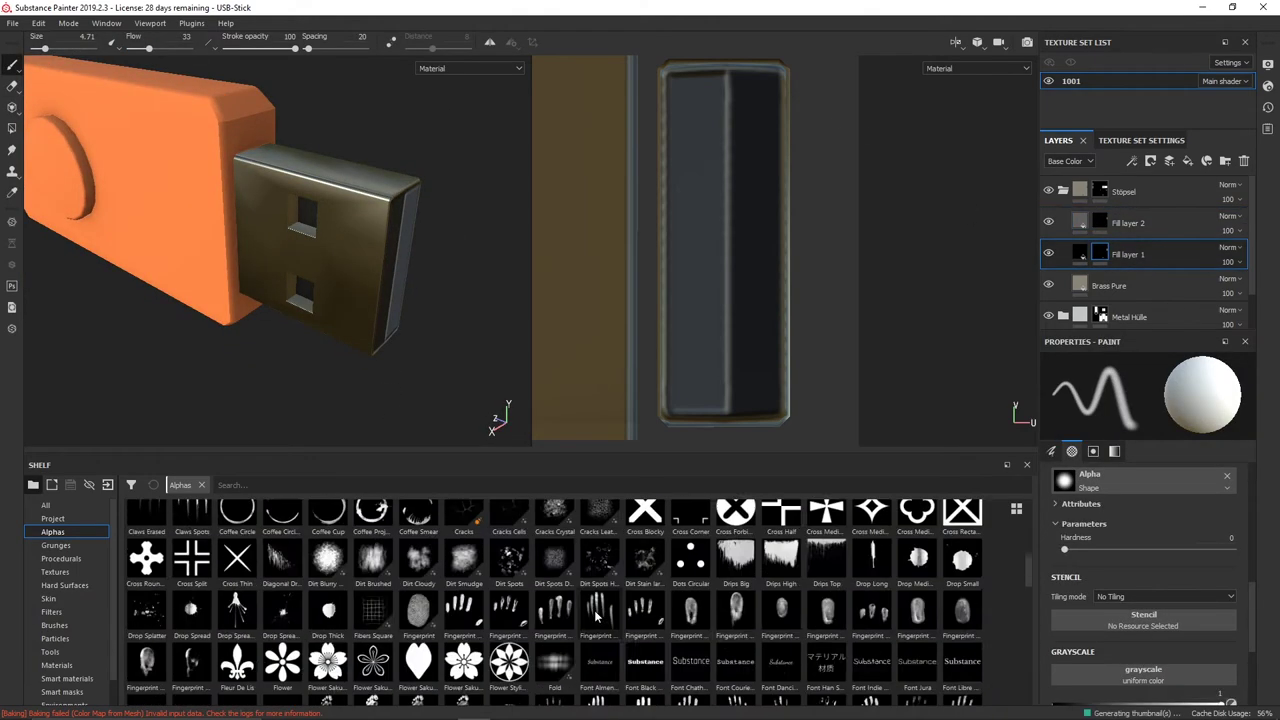
scroll(365, 634, "down", 5)
scroll(612, 632, "down", 5)
scroll(1006, 593, "up", 5)
scroll(1006, 593, "up", 5)
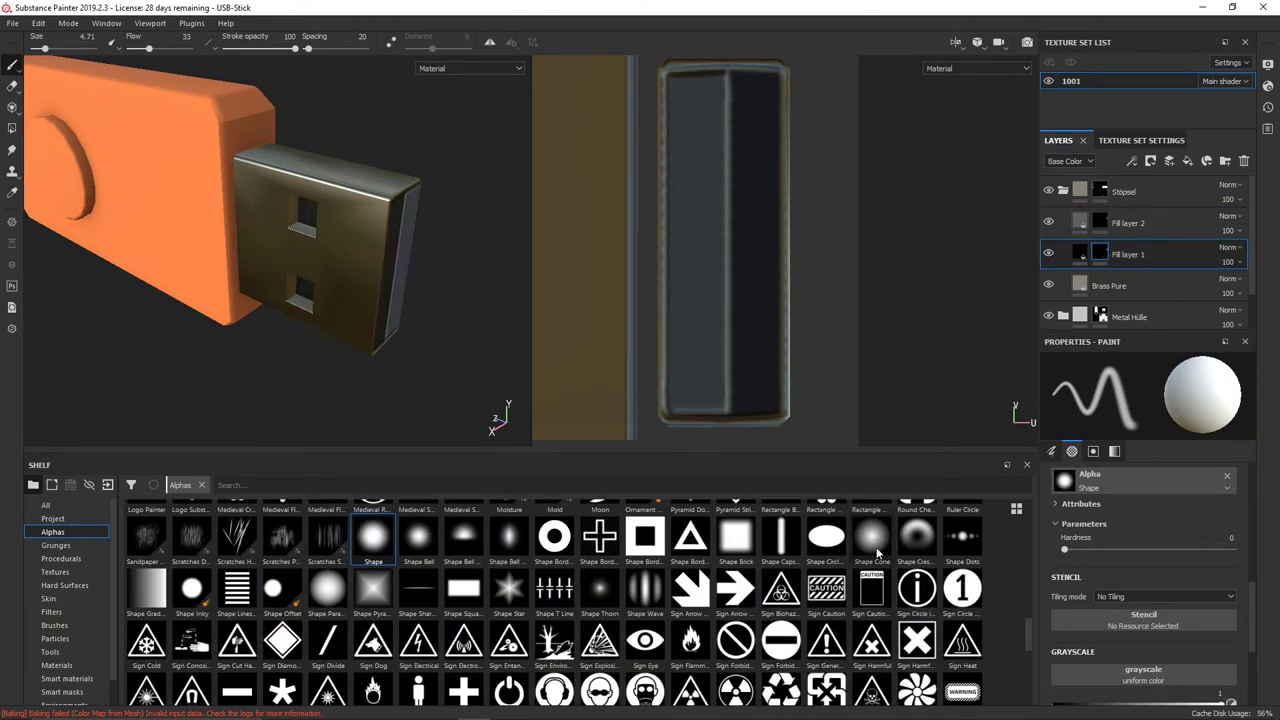
left_click(871, 537)
right_click(1100, 252)
Duplicate Fill layer 1 and paint UV-aligned dark marks into the copy at 70 opacity
left_click(1160, 580)
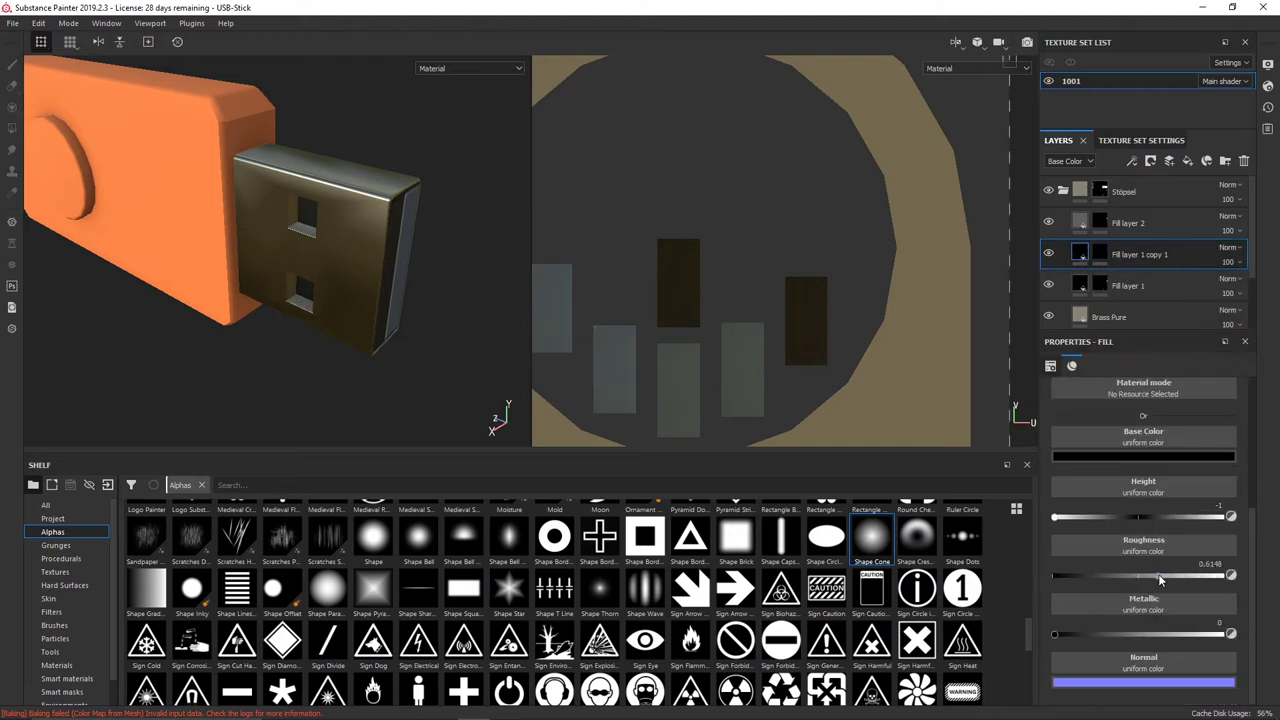
key("1")
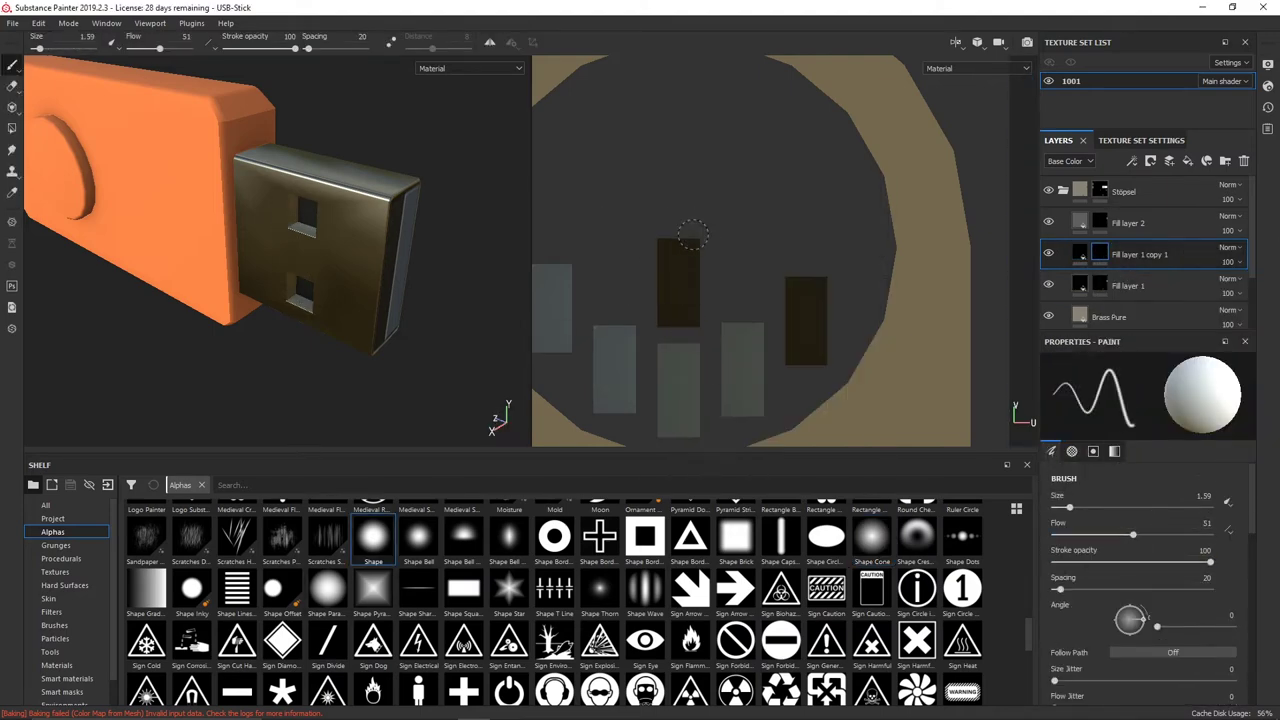
left_click_drag(315, 283, 347, 580, "alt")
scroll(1131, 538, "down", 2)
left_click(1172, 621)
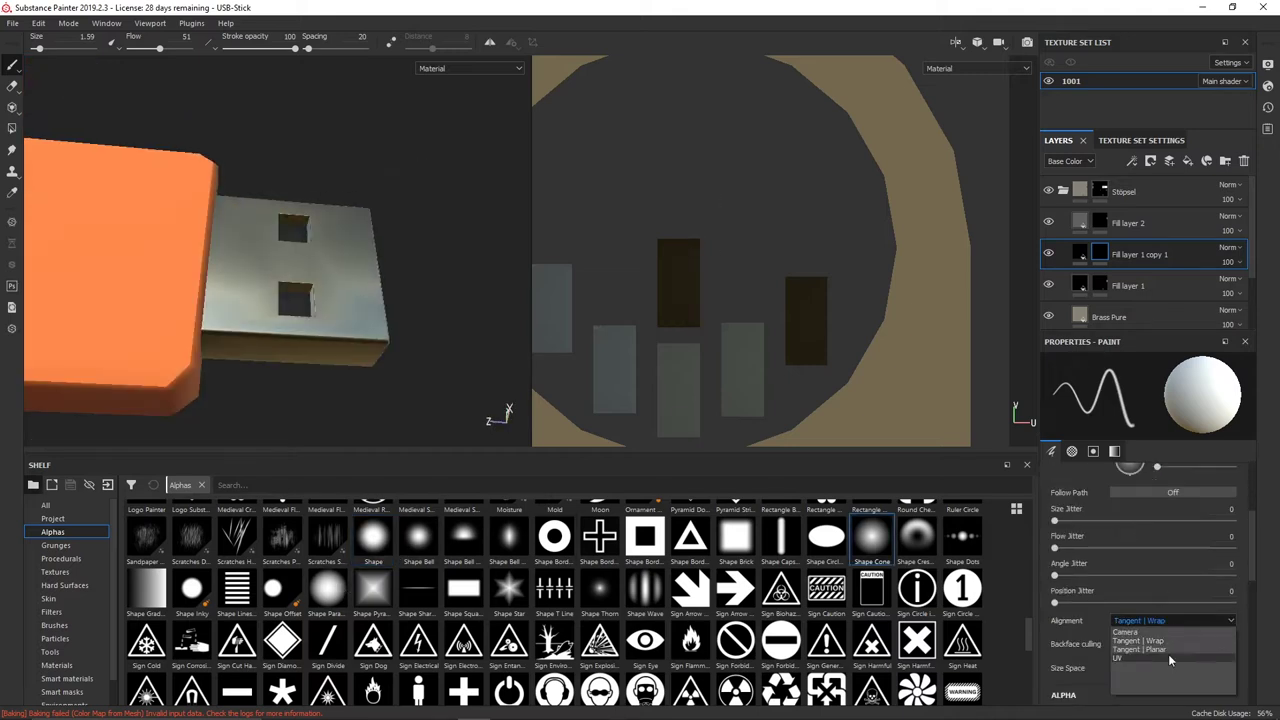
scroll(278, 250, "up", 3)
scroll(278, 250, "up", 3)
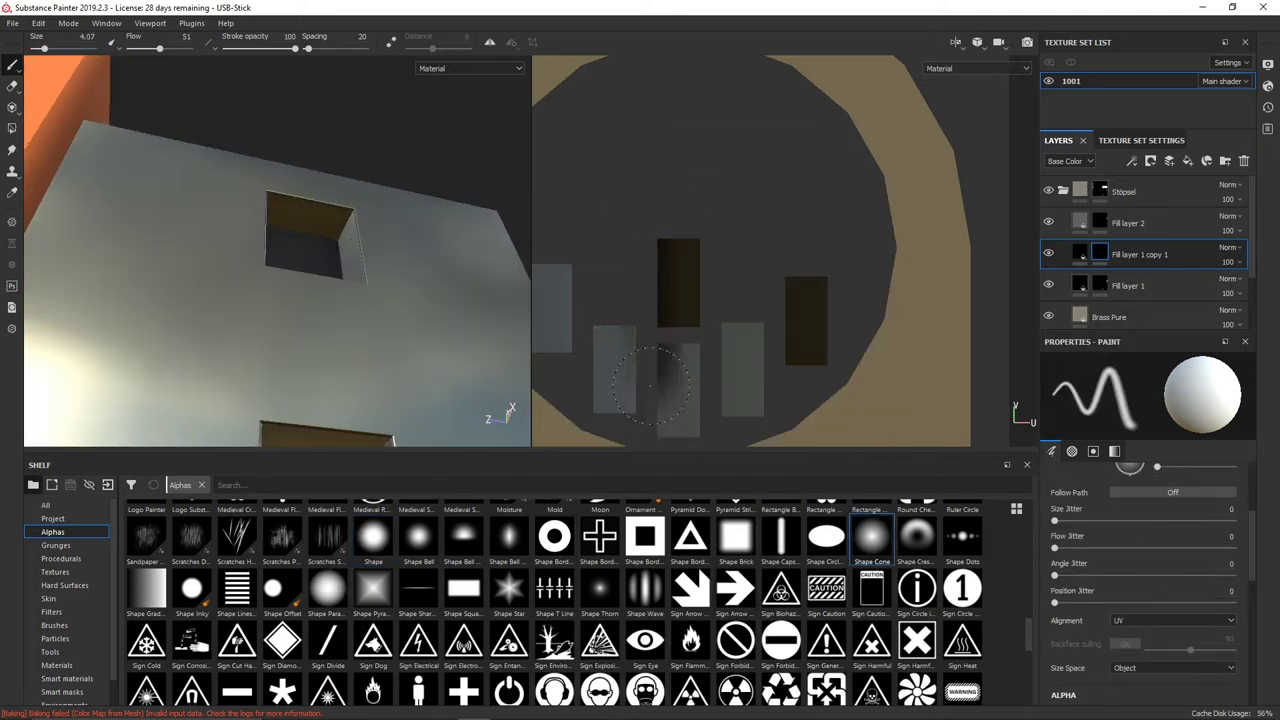
mouse_move(278, 250)
left_mouse_down("alt")
mouse_move(300, 330)
mouse_move(410, 330)
mouse_move(424, 247)
mouse_move(253, 383)
left_mouse_up("alt")
scroll(605, 315, "down", 1)
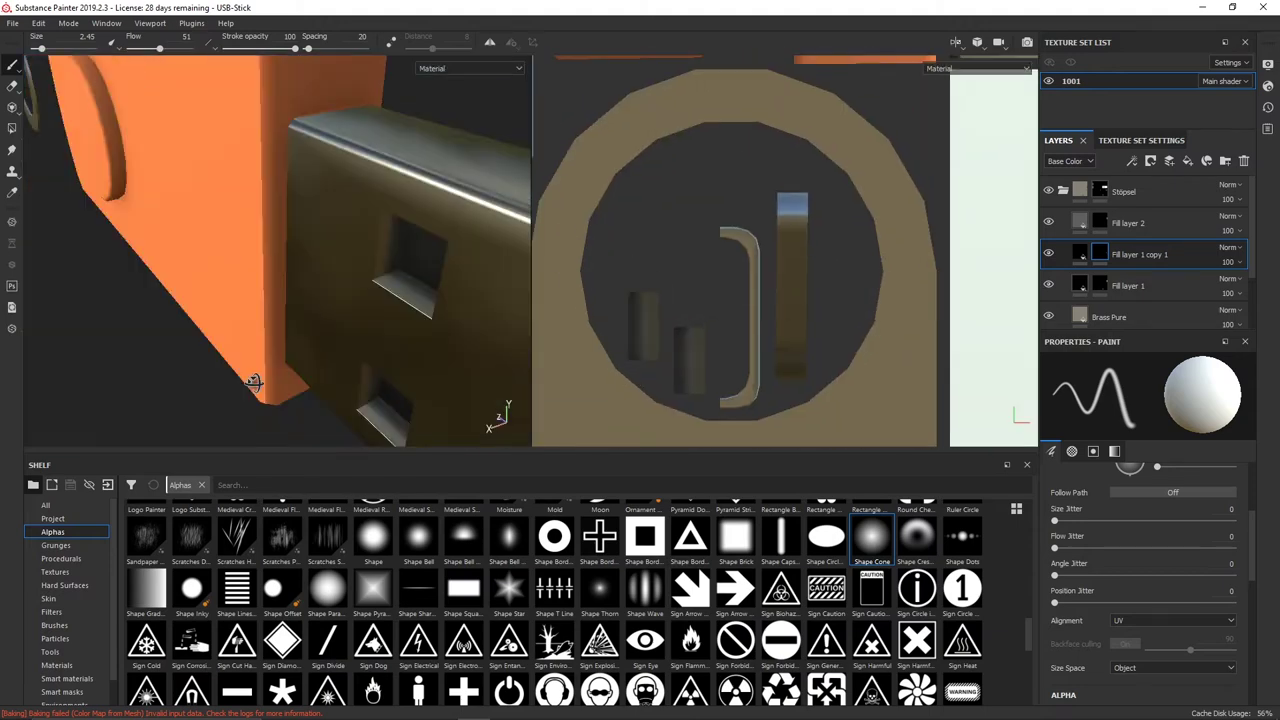
left_click(1080, 254)
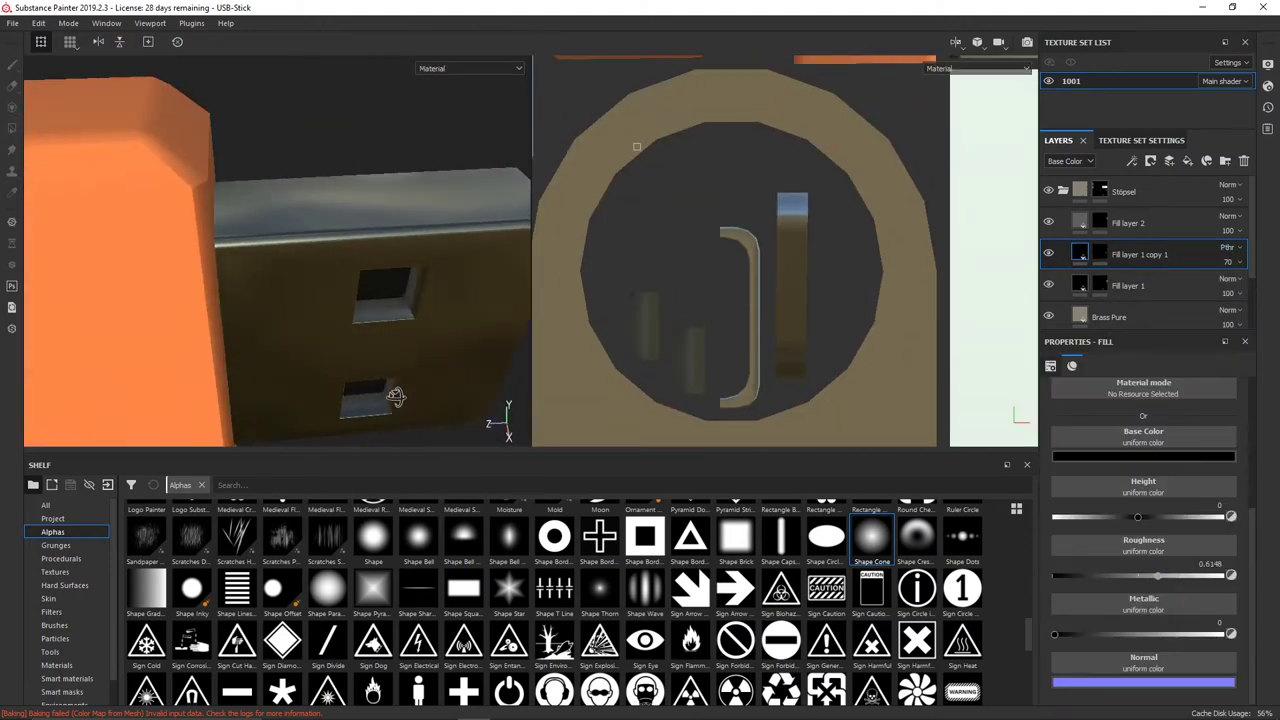
scroll(1150, 520, "down", 4)
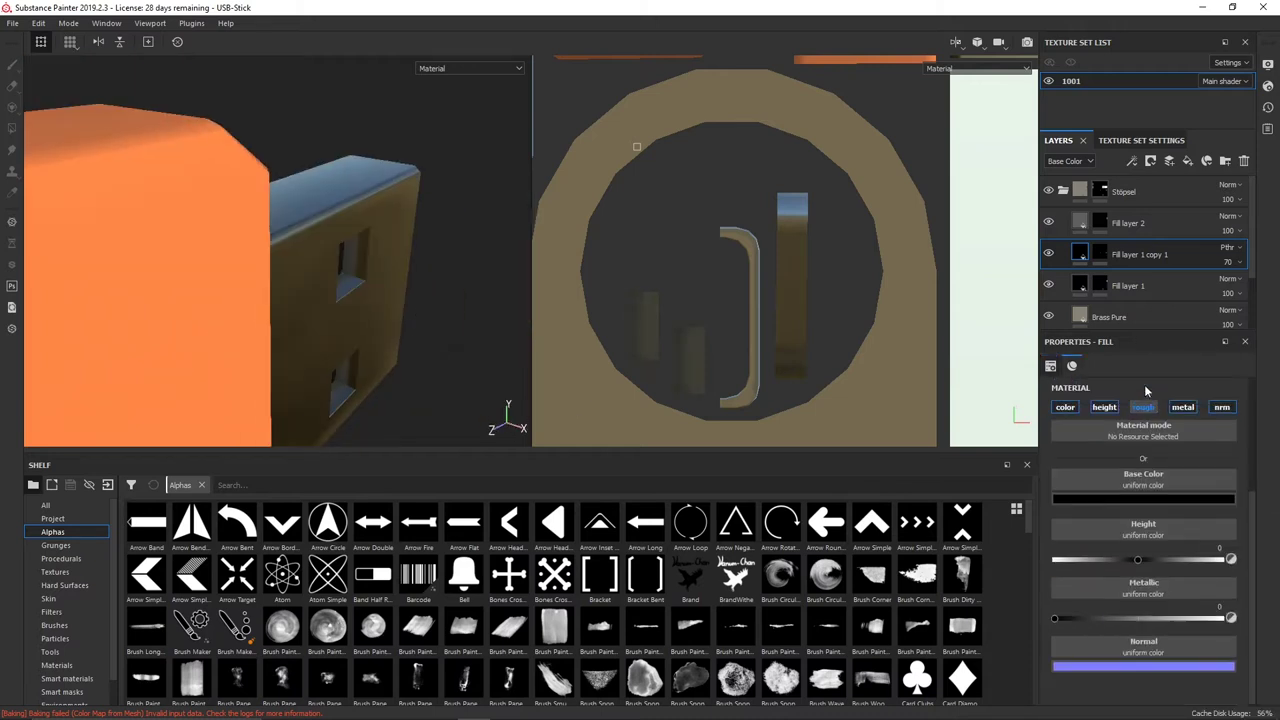
scroll(1135, 553, "up", 3)
Add Fill layer 3 with the Dust Surface smart mask and select its Sharpen filter
key("f")
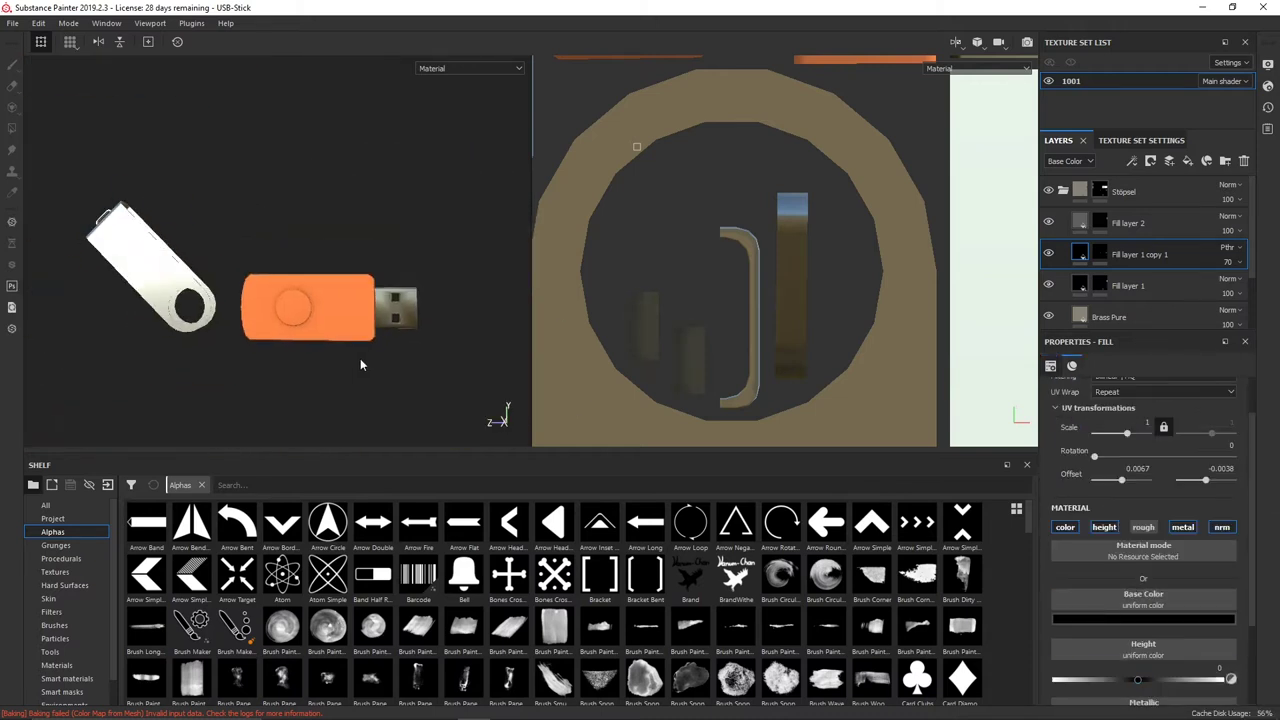
key("f")
scroll(261, 341, "up", 5)
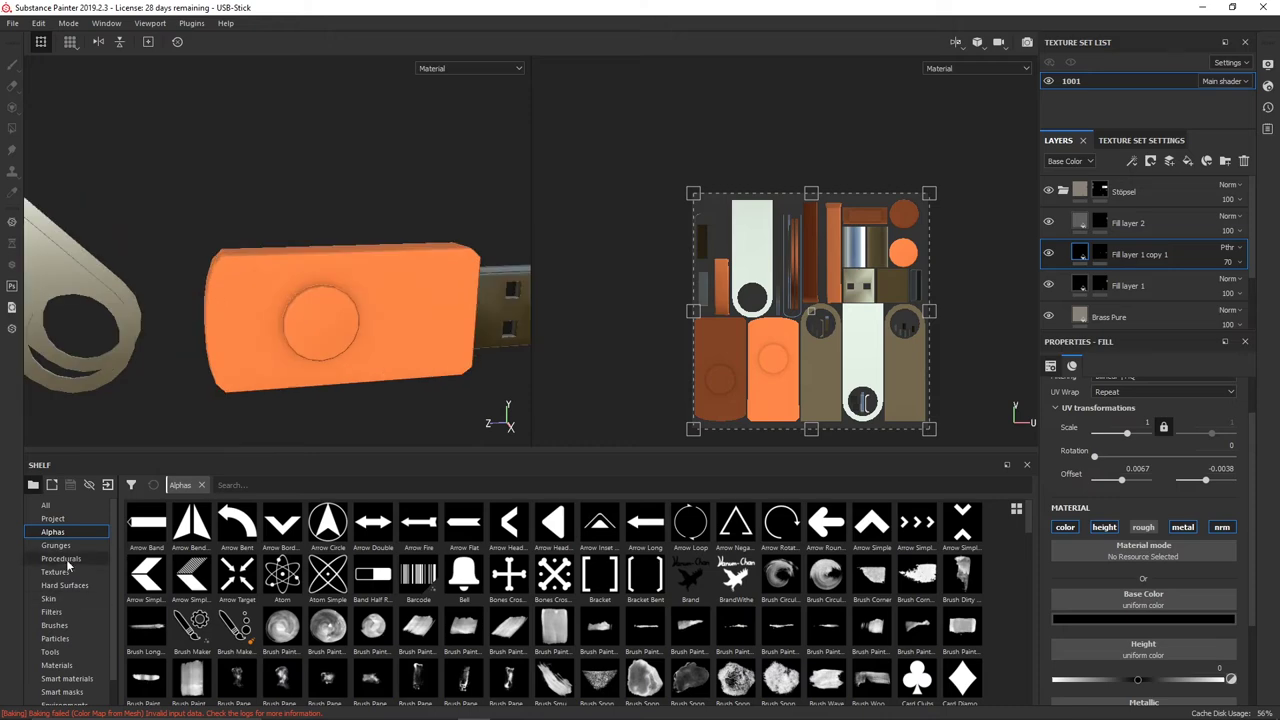
left_click(86, 665)
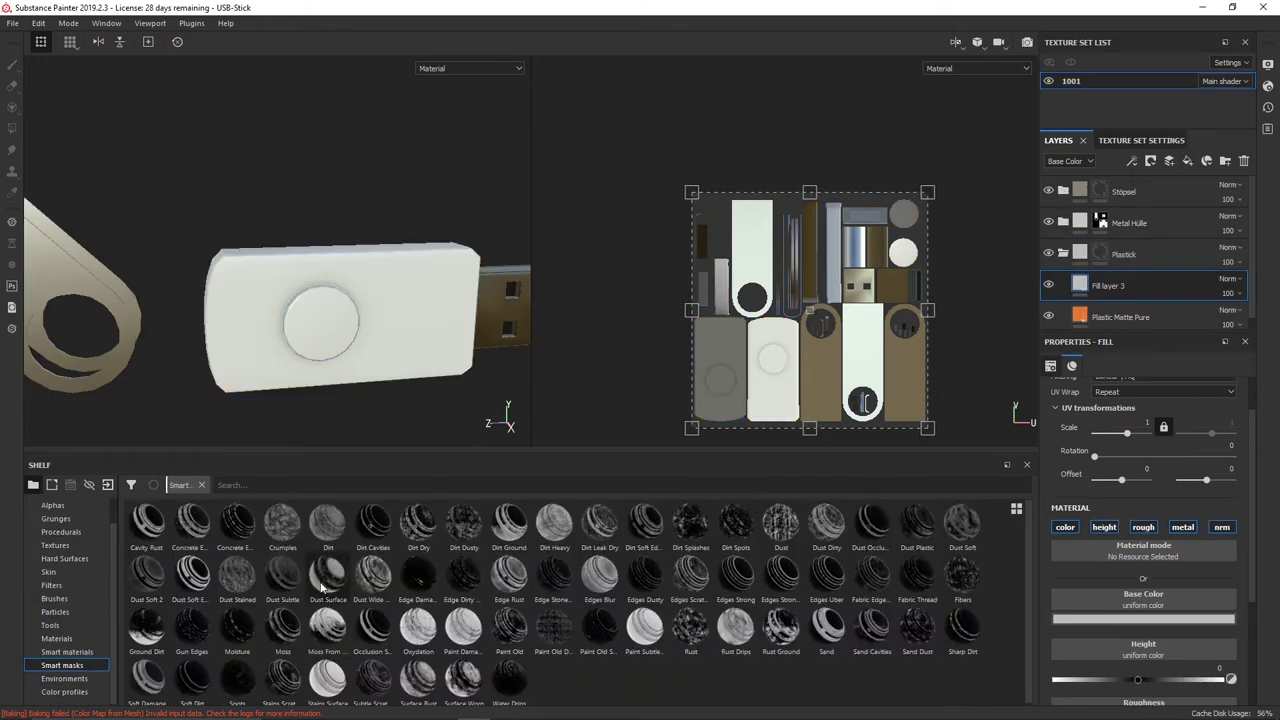
left_click_drag(322, 588, 1120, 286)
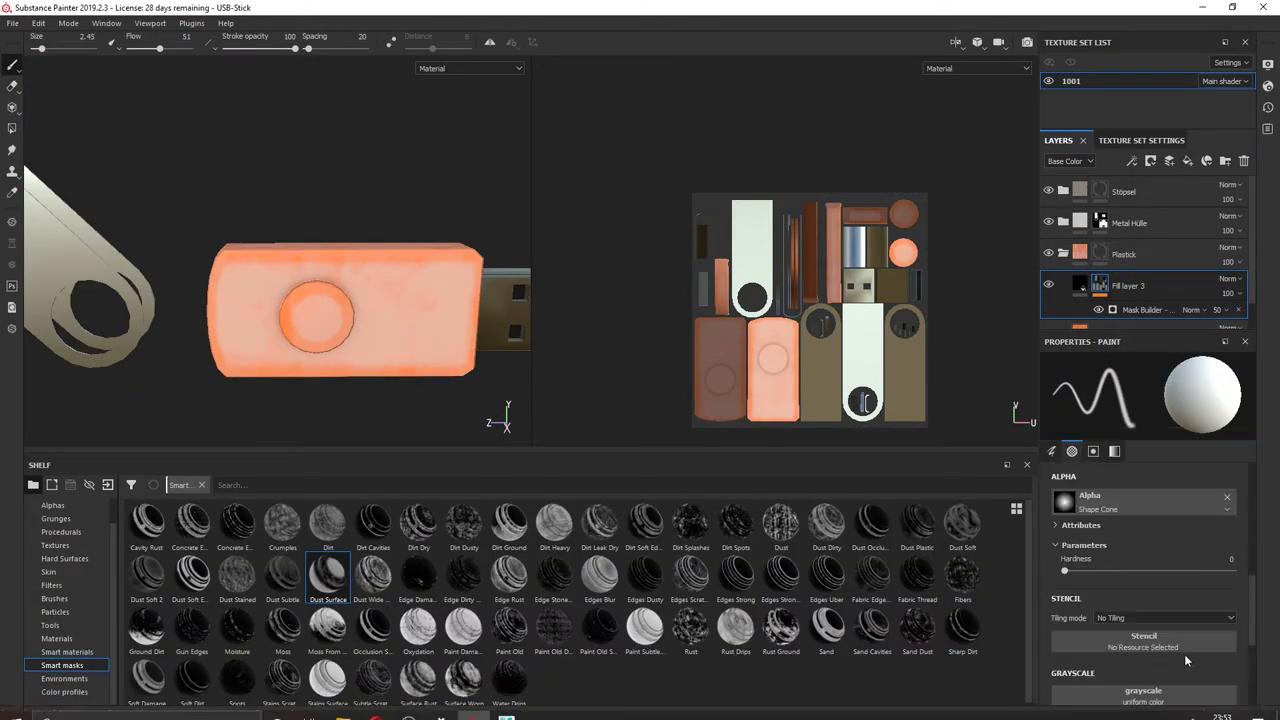
scroll(1177, 616, "up", 5)
left_click_drag(1090, 509, 1135, 512)
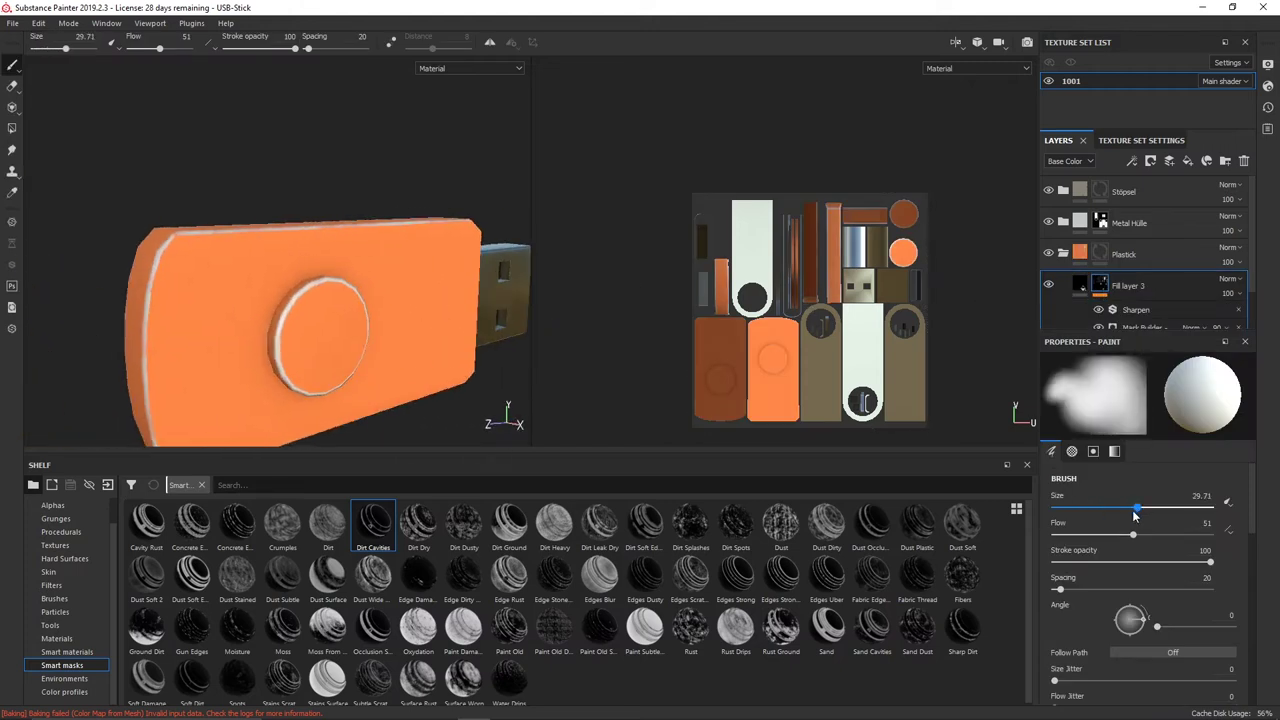
left_click(1135, 309)
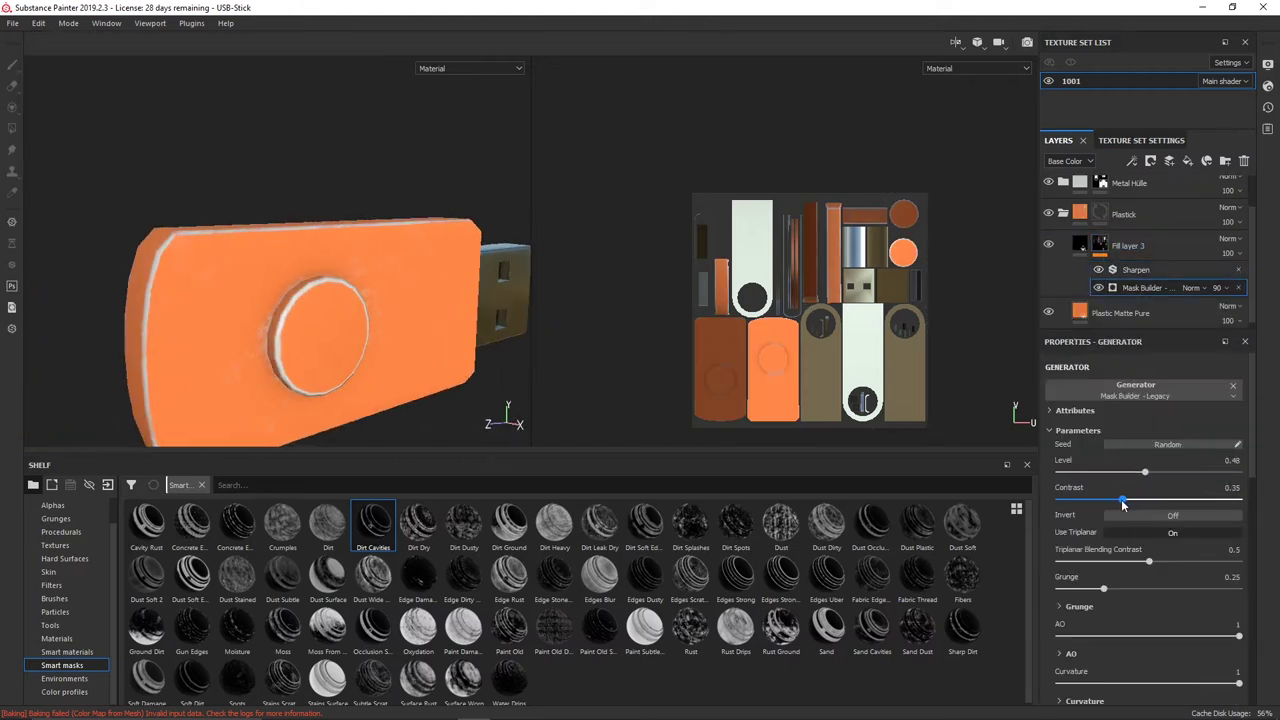
scroll(1113, 561, "down", 1)
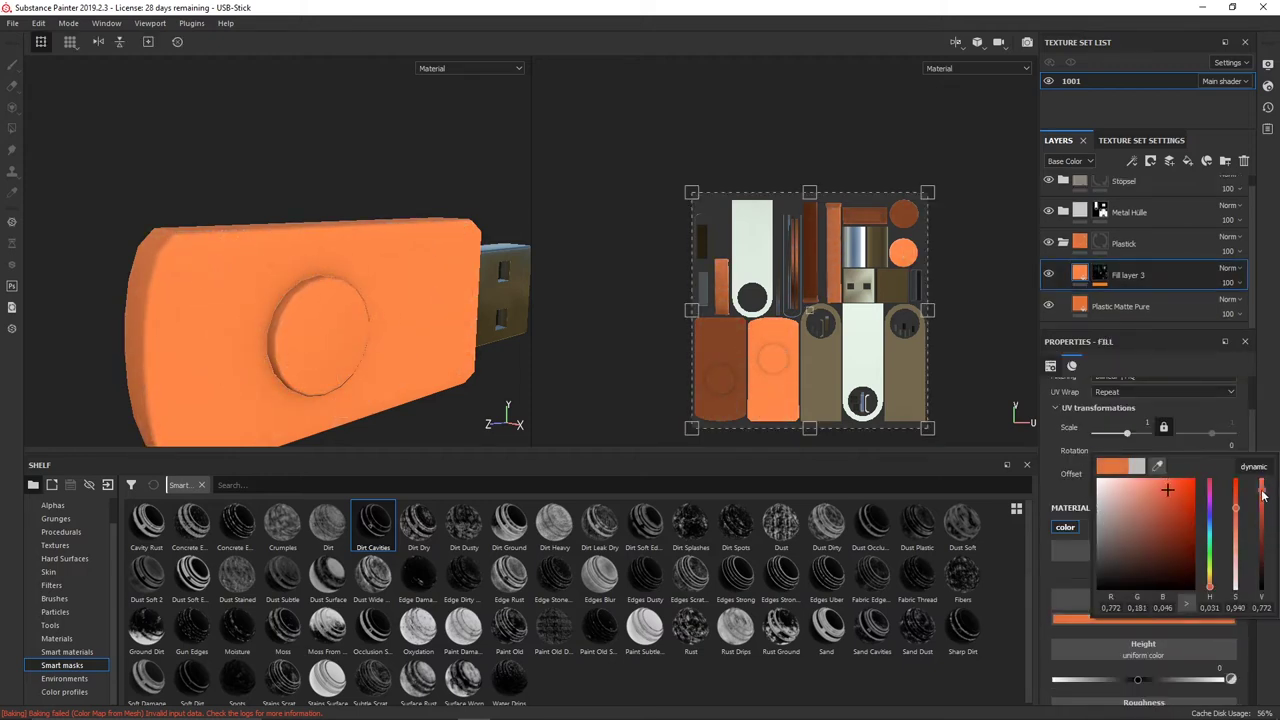
Darken the dust layer's orange, drop its height and metallic channels, then select Metal Hülle's Fill layer 4
left_click_drag(330, 300, 400, 305, "alt")
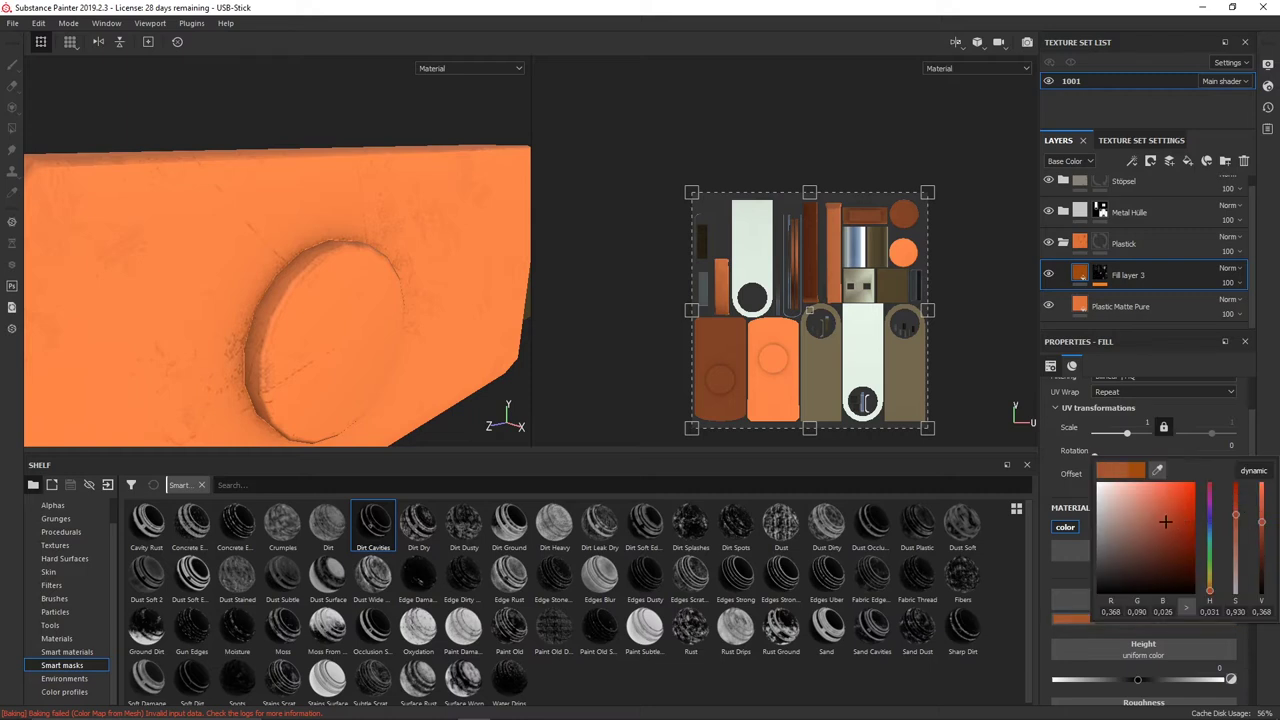
scroll(1137, 559, "down", 3)
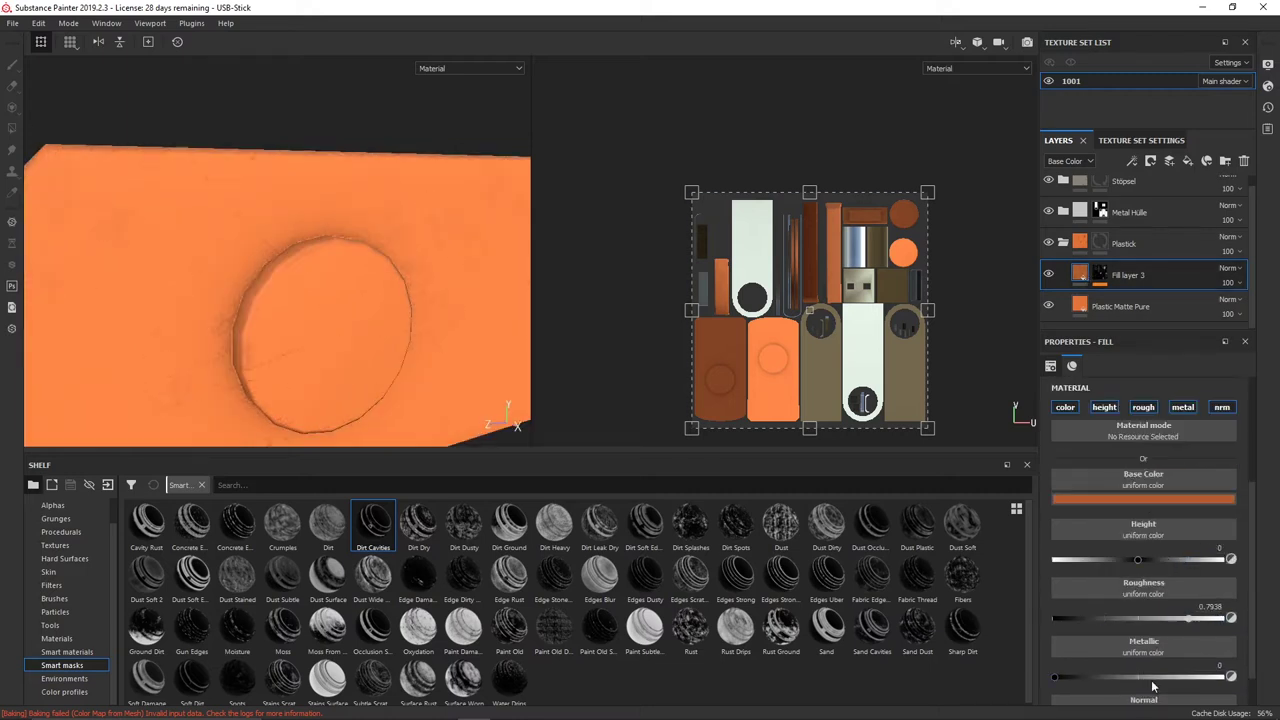
left_click(1141, 410)
mouse_move(189, 417)
left_mouse_down("alt")
mouse_move(337, 349)
mouse_move(283, 369)
left_mouse_up("alt")
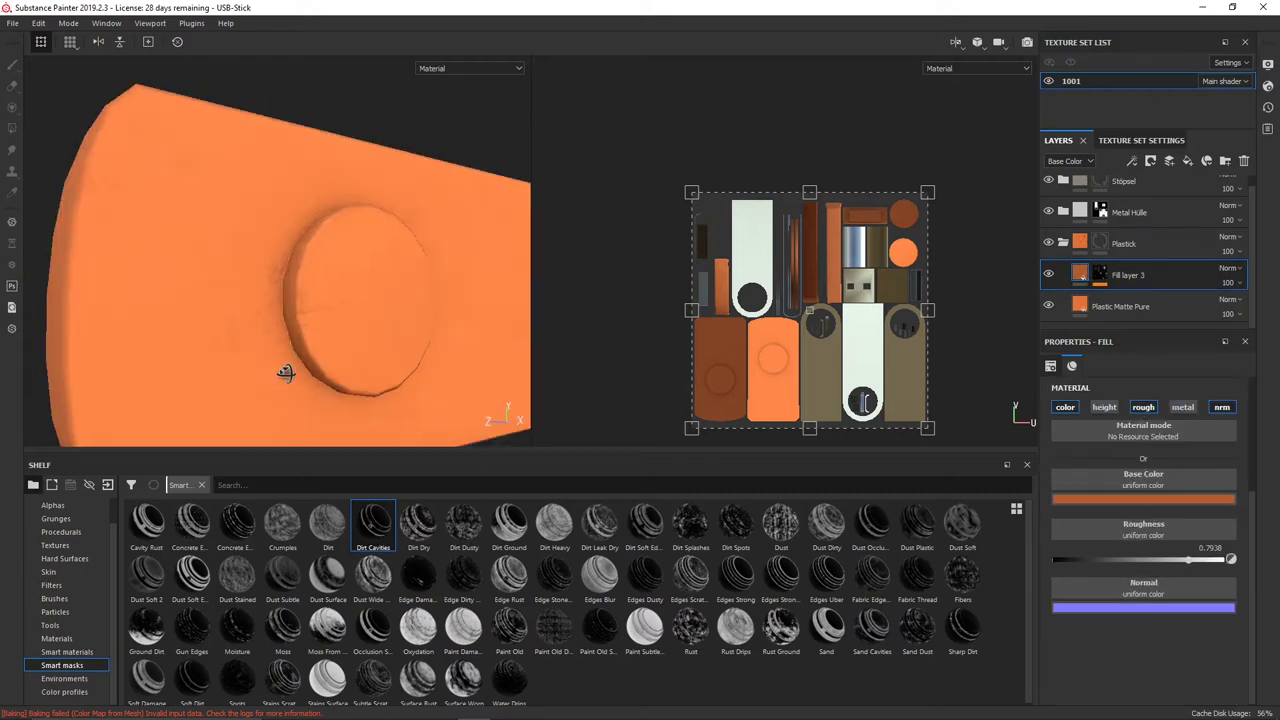
left_click(1063, 243)
left_click(1063, 222)
left_click(1108, 254)
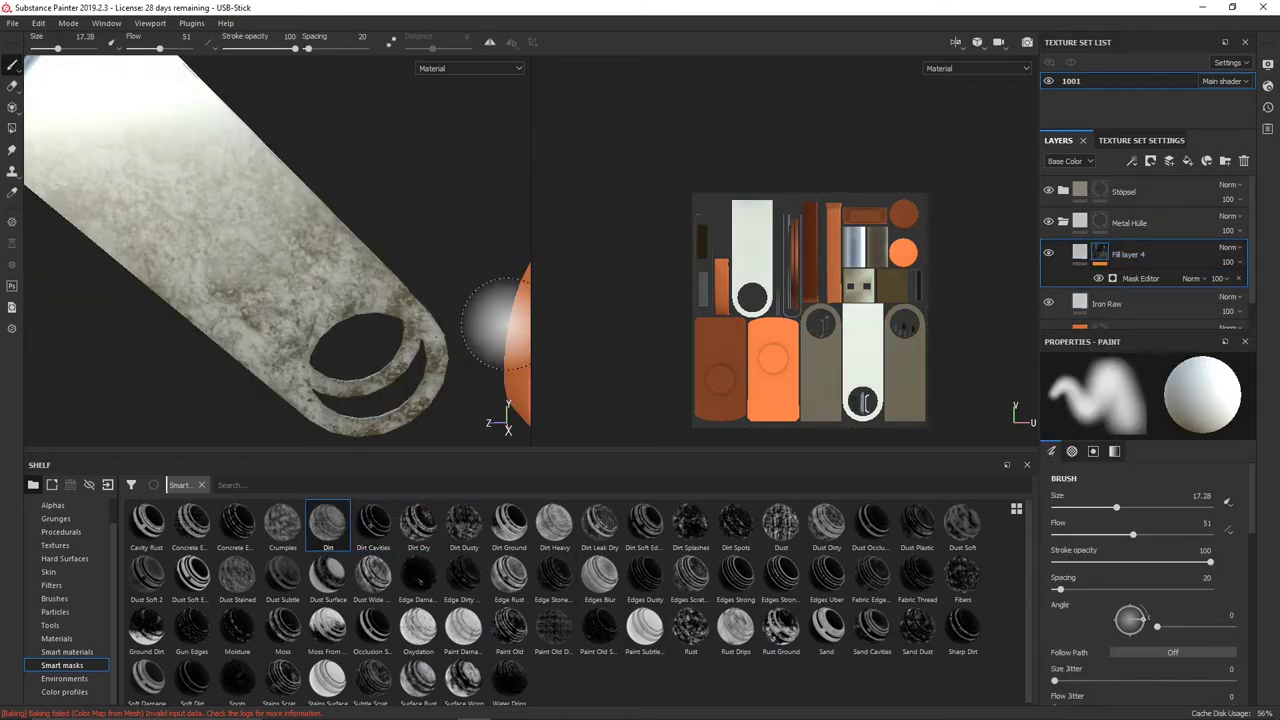
Apply the Crumples smart mask to Fill layer 4, drop its height channel and raise its roughness
left_click_drag(280, 533, 1108, 254)
left_click(1080, 254)
left_click(1104, 407)
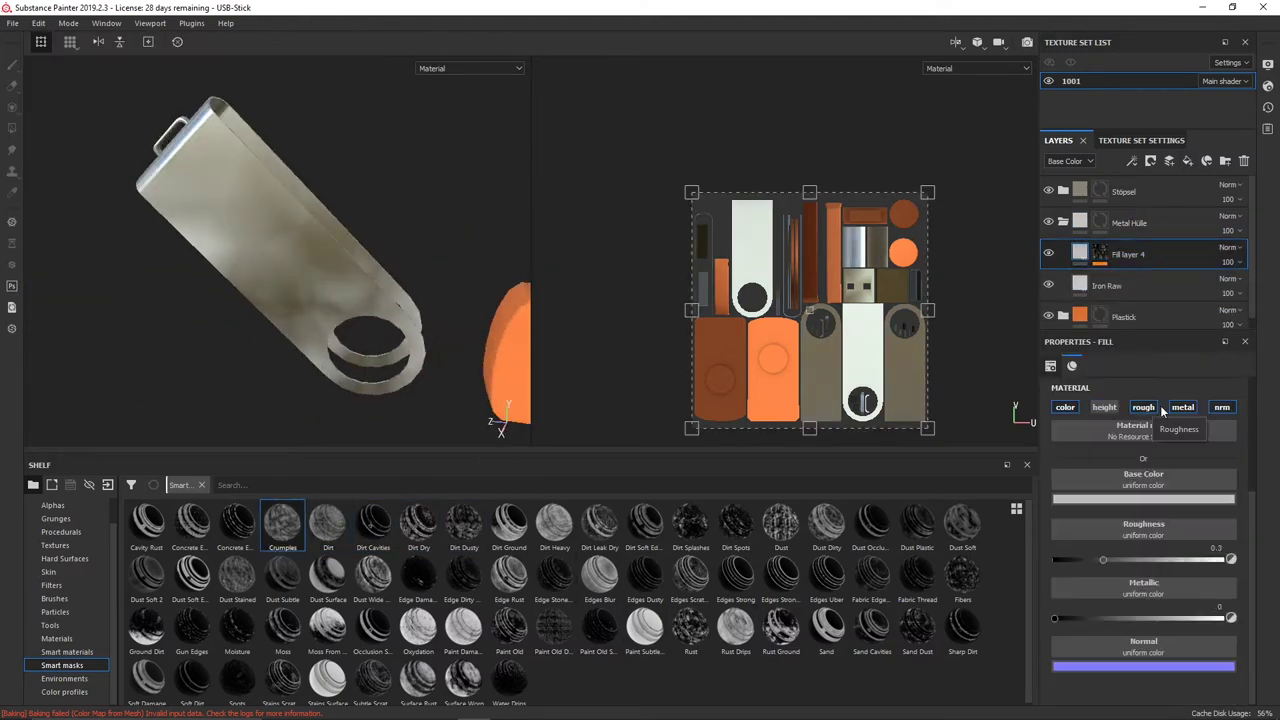
left_click(1145, 499)
left_click_drag(1079, 559, 1120, 561)
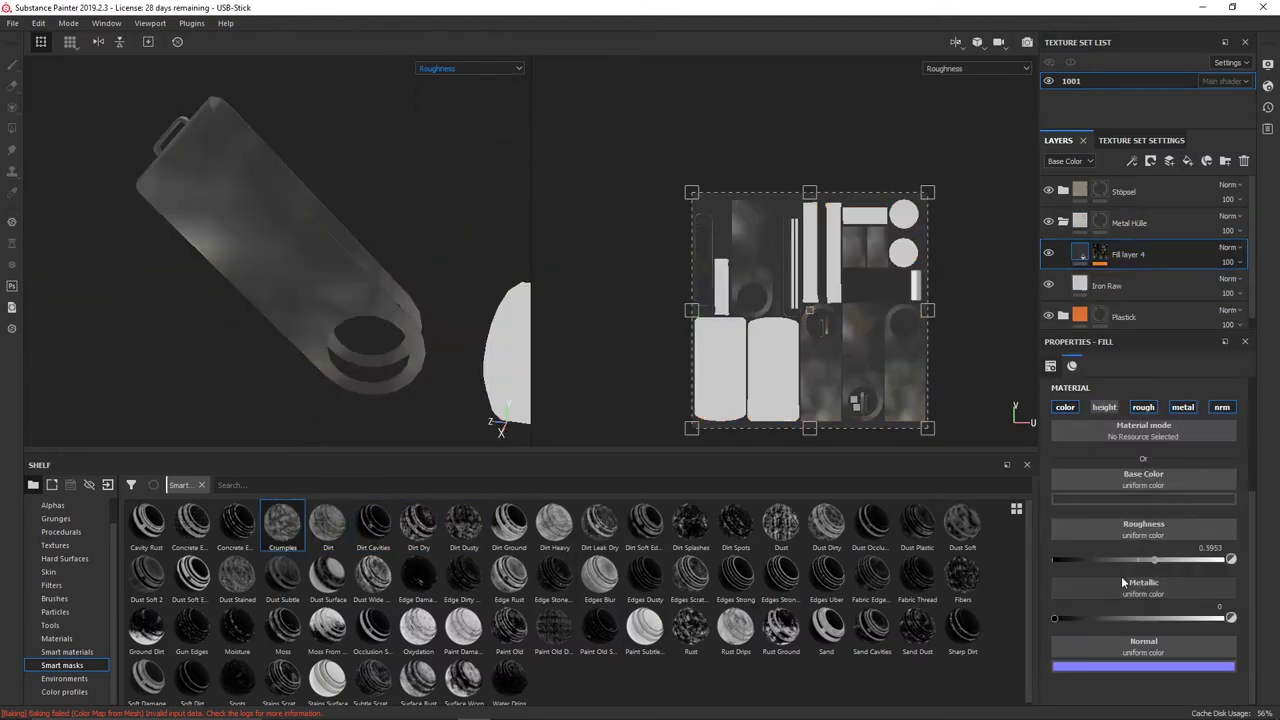
key("m")
Change Fill layer 4's blending mode and set its opacity to 41
left_click(1228, 247)
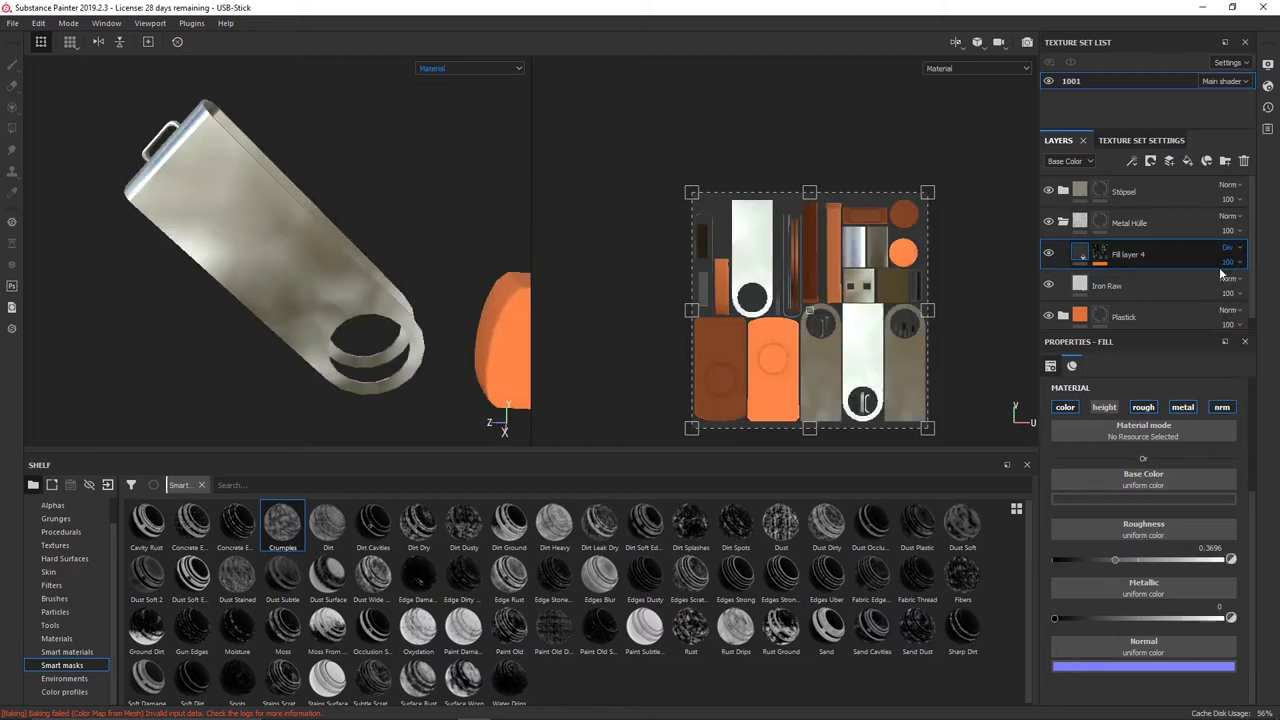
left_click(1222, 494)
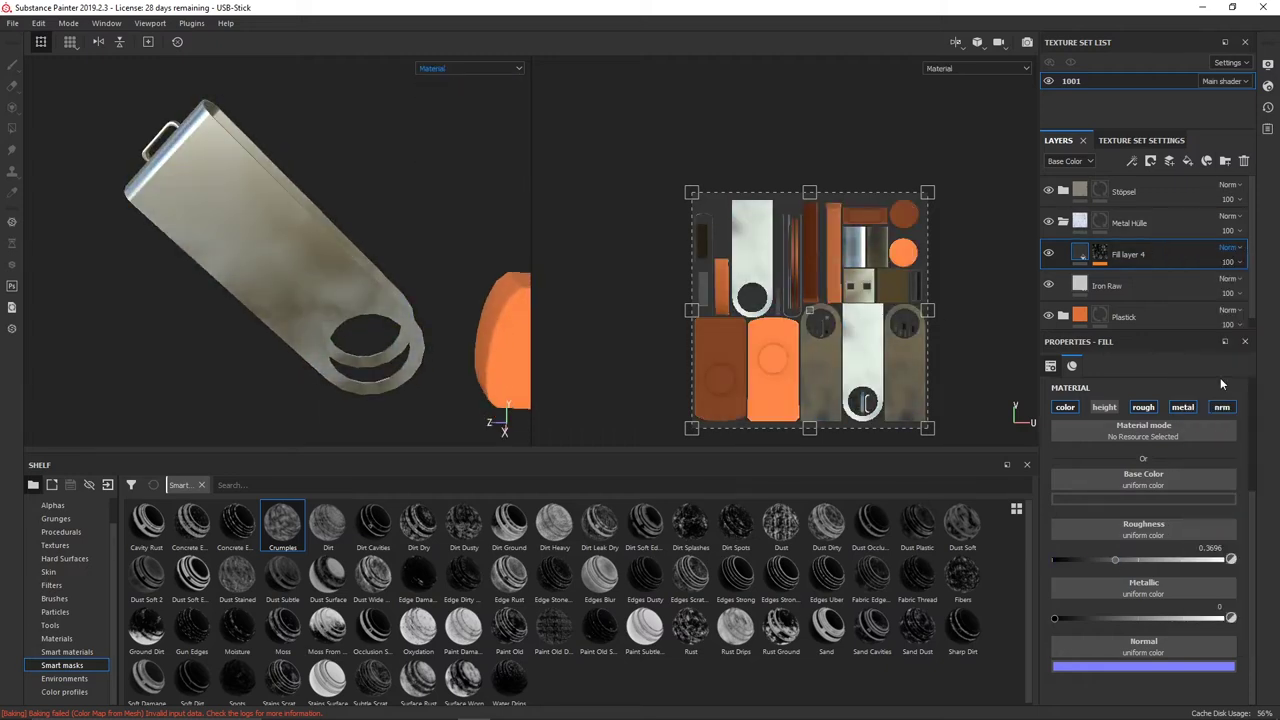
left_click(1228, 261)
left_click_drag(1239, 262, 1252, 262)
left_click(1143, 498)
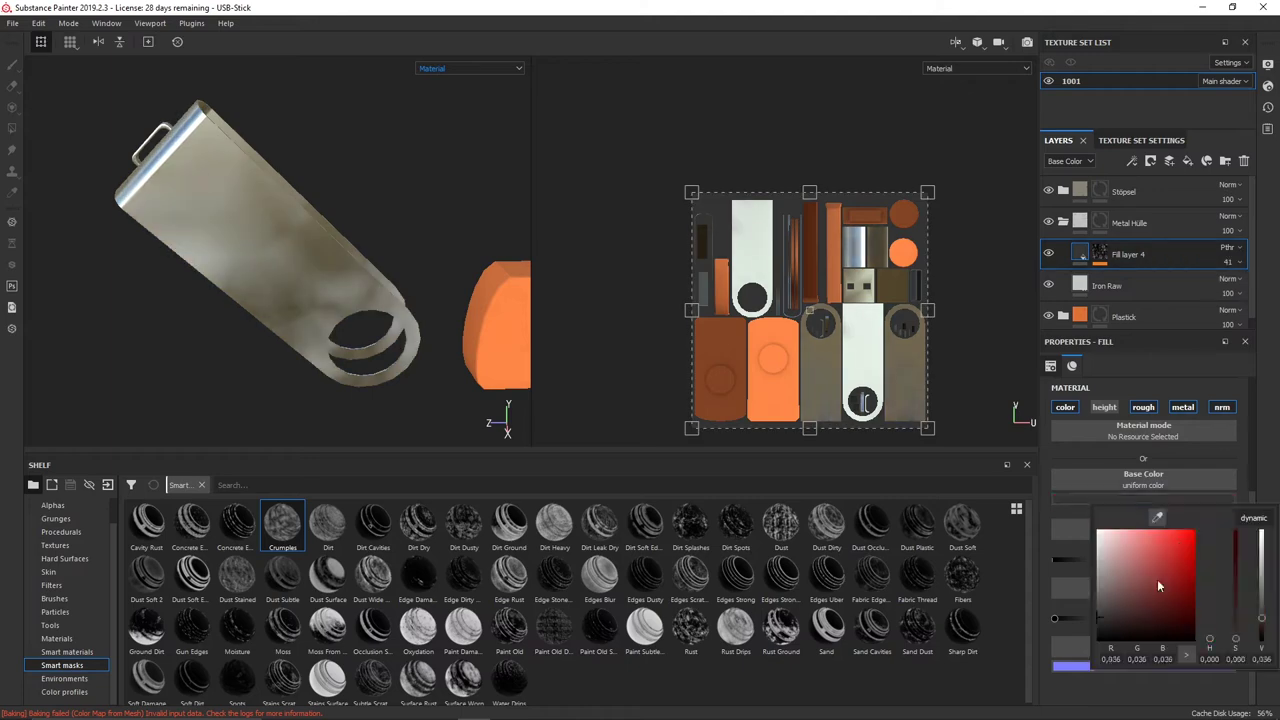
scroll(1134, 596, "up", 3)
scroll(1096, 611, "down", 2)
scroll(1096, 611, "down", 1)
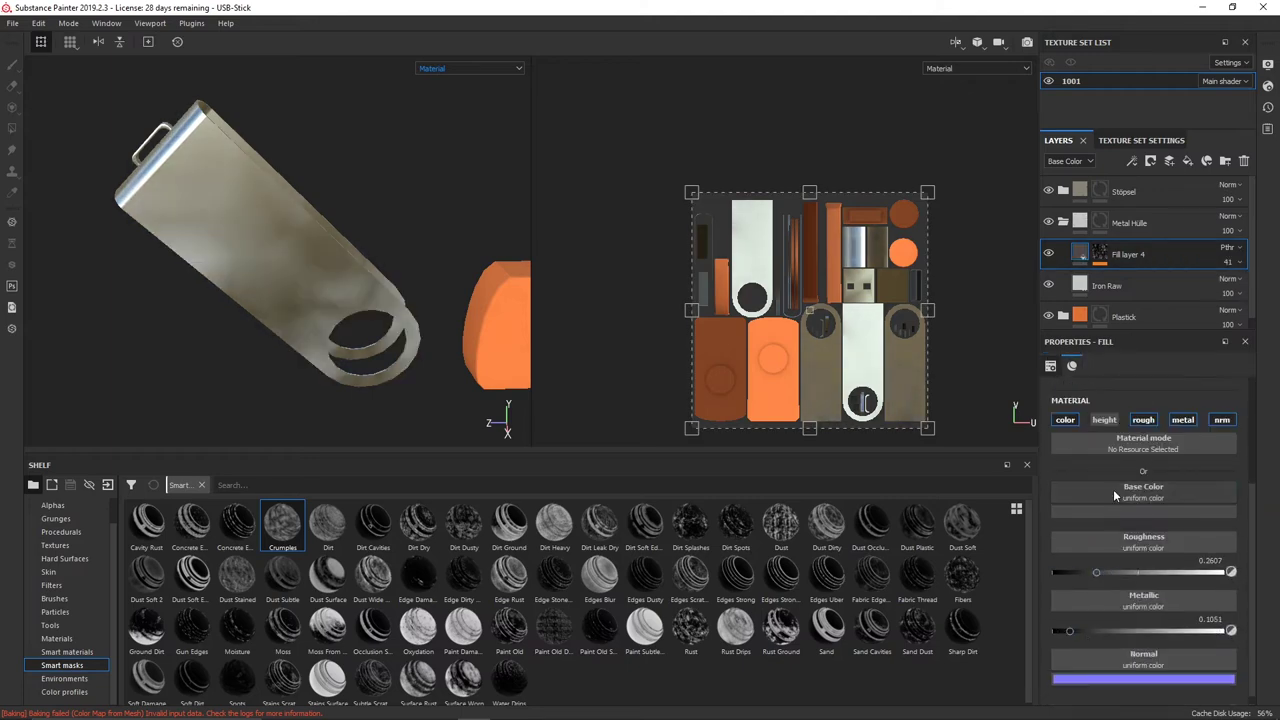
Try Dirt Dusty, then apply Dirt Splashes to Fill layer 4 with light grey dirt colour
left_click(463, 520)
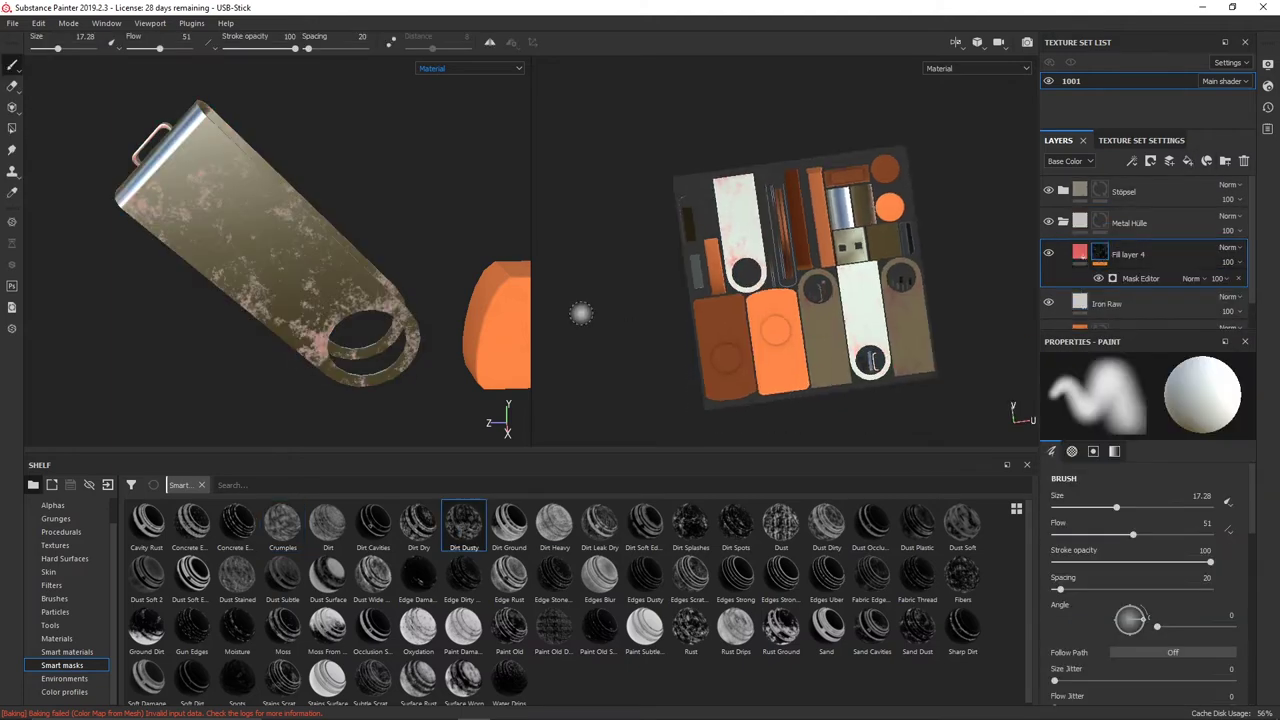
left_click_drag(690, 520, 1110, 254)
left_click(1080, 254)
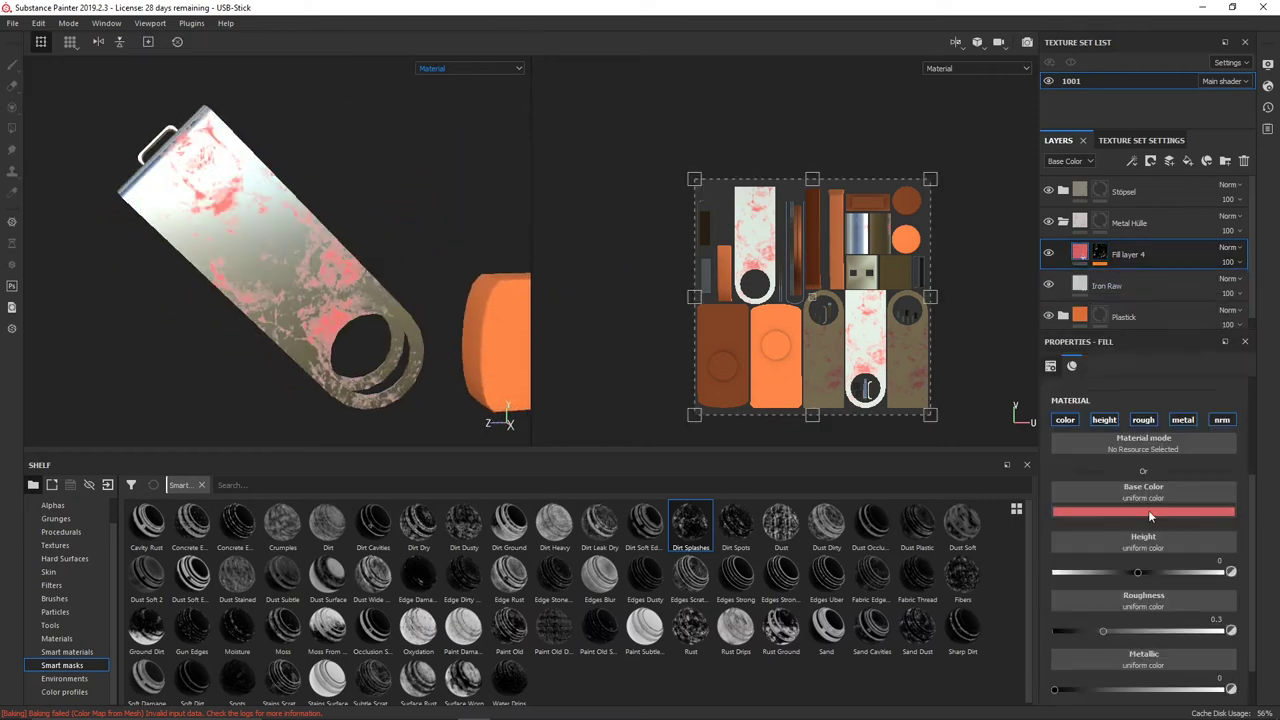
left_click(470, 68)
left_click(1143, 511)
left_click_drag(1098, 561, 1275, 558)
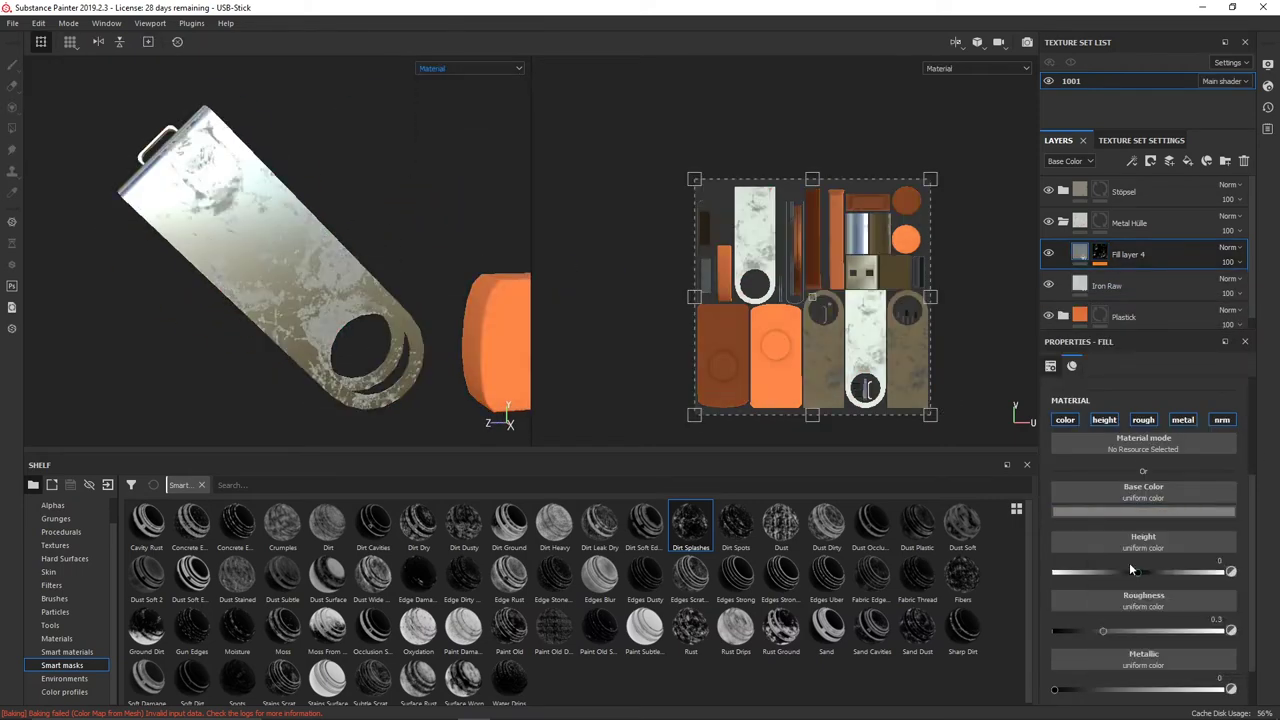
Inspect the mask's Grunge Map 009 and 010, then delete Fill layer 4
left_click(1100, 254)
left_click(1148, 296)
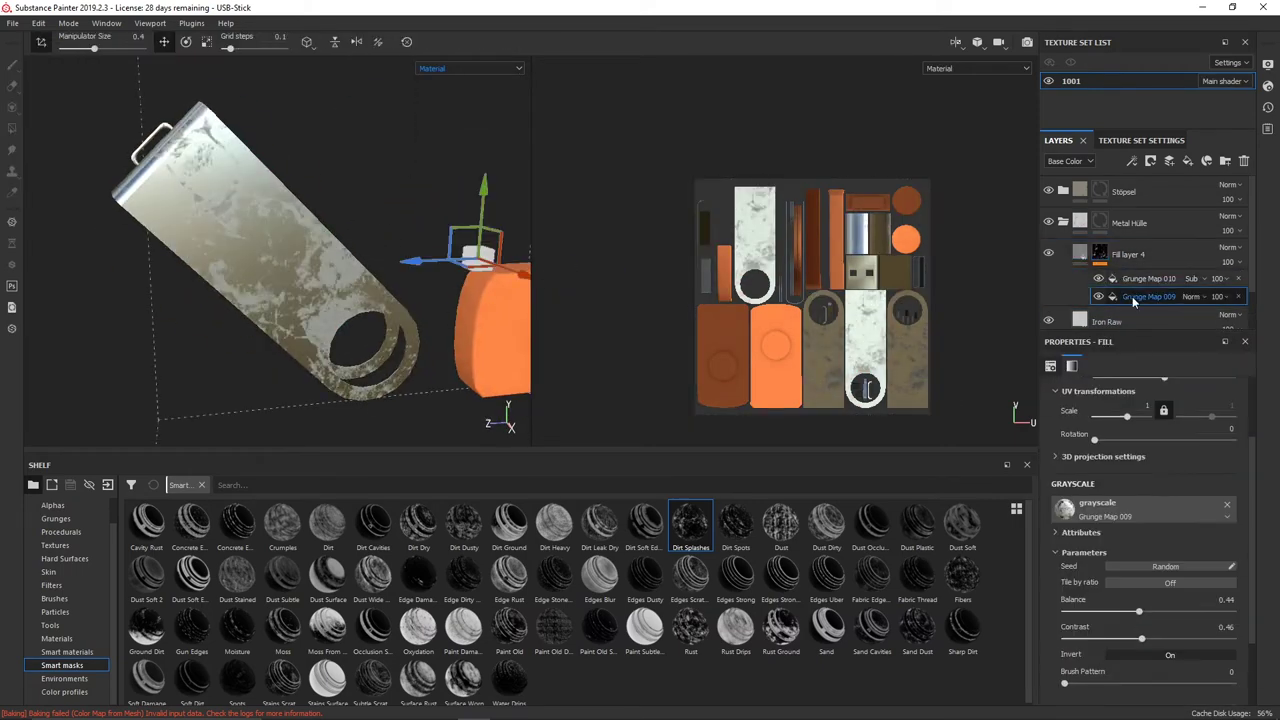
scroll(1113, 525, "up", 1)
scroll(1113, 525, "up", 1)
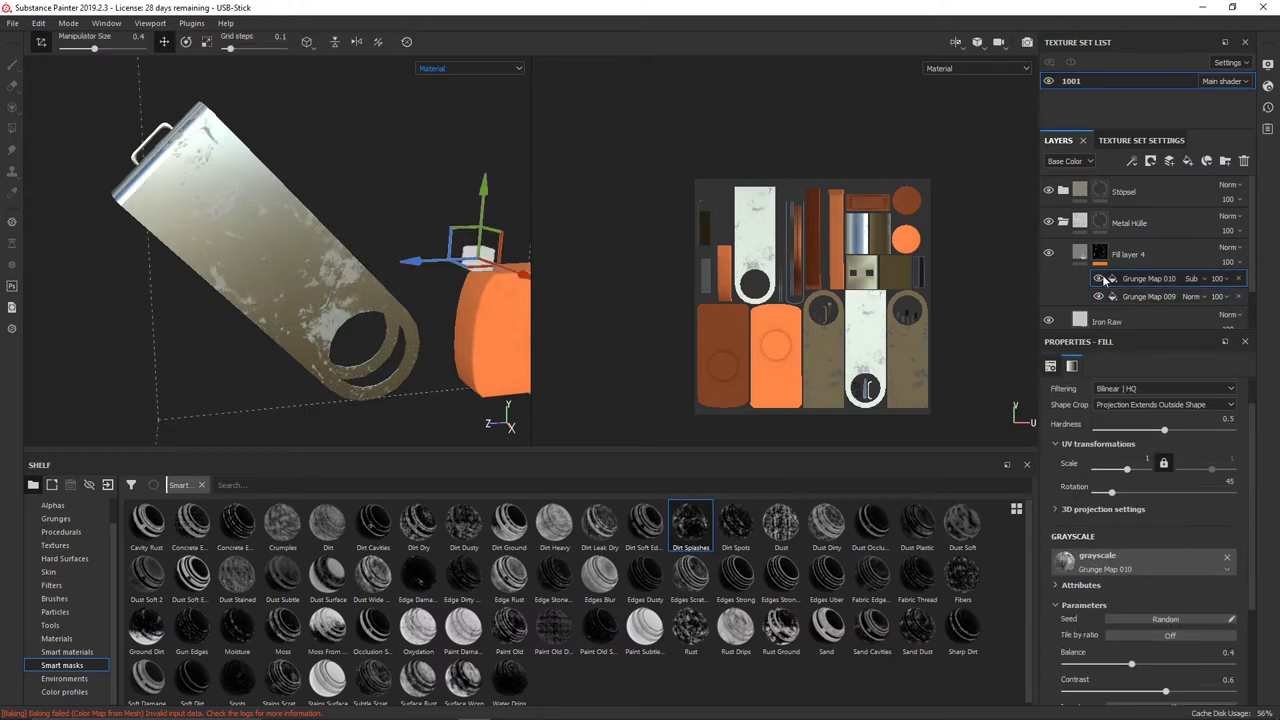
left_click(1227, 278)
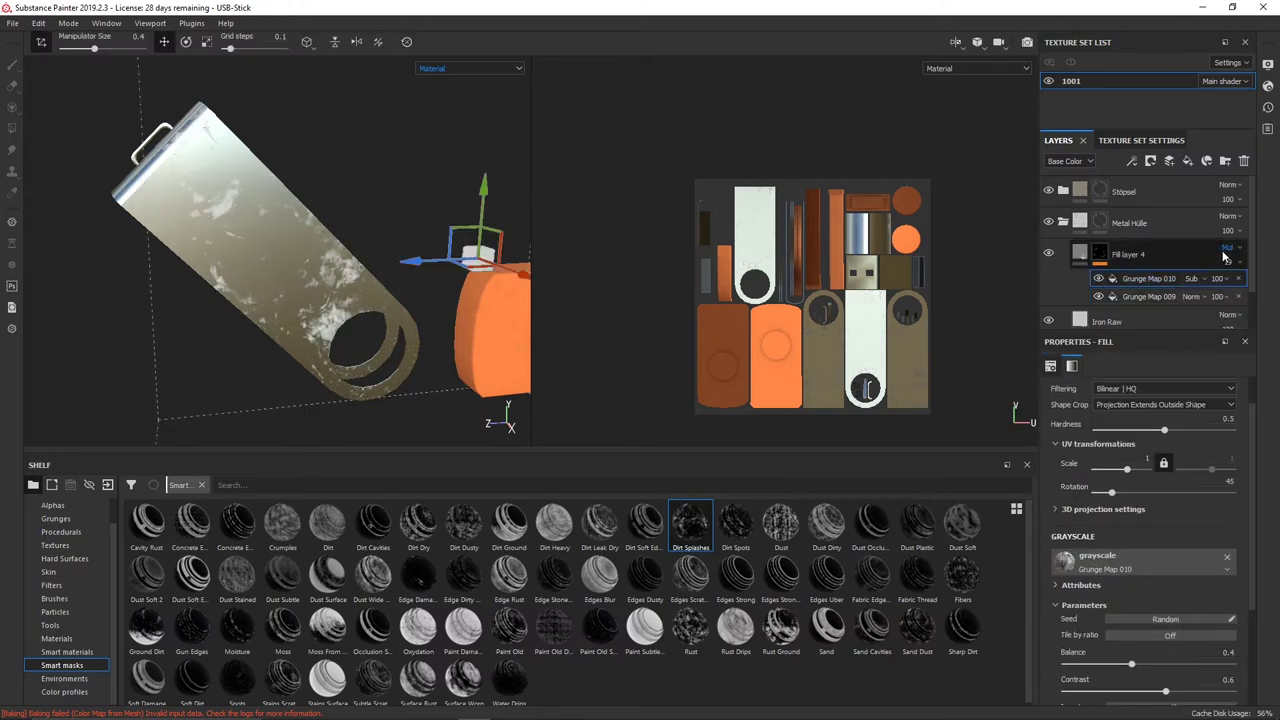
right_click(1228, 266)
left_click(1230, 400)
Restore Fill layer 4, make it metallic and set its roughness to about 0.2763
key("ctrl+z")
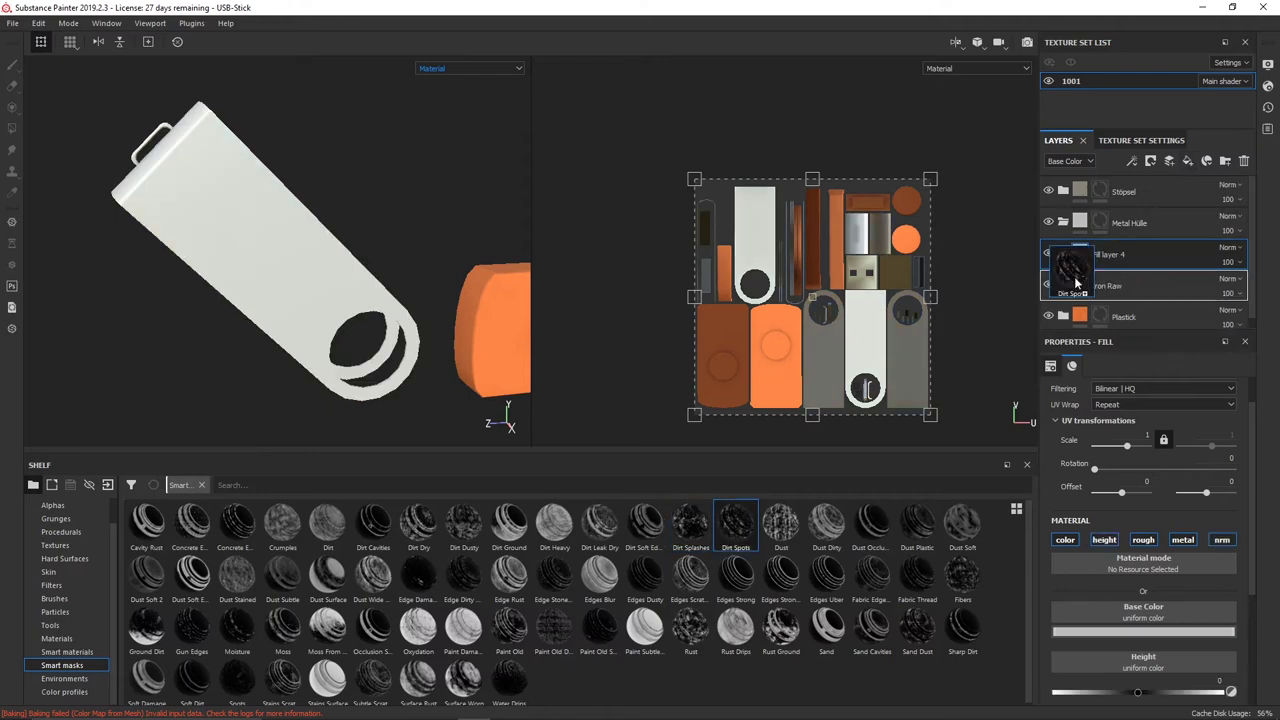
scroll(1097, 512, "down", 1)
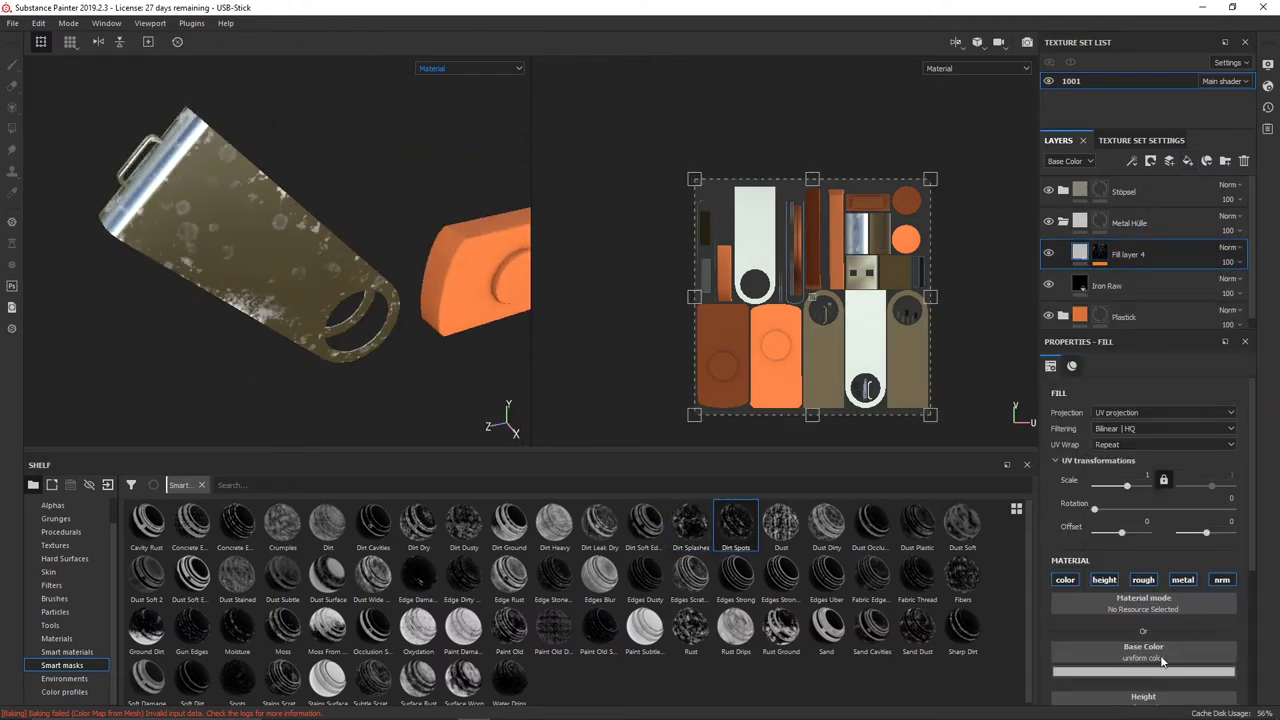
left_click(1104, 499)
left_click(1145, 522)
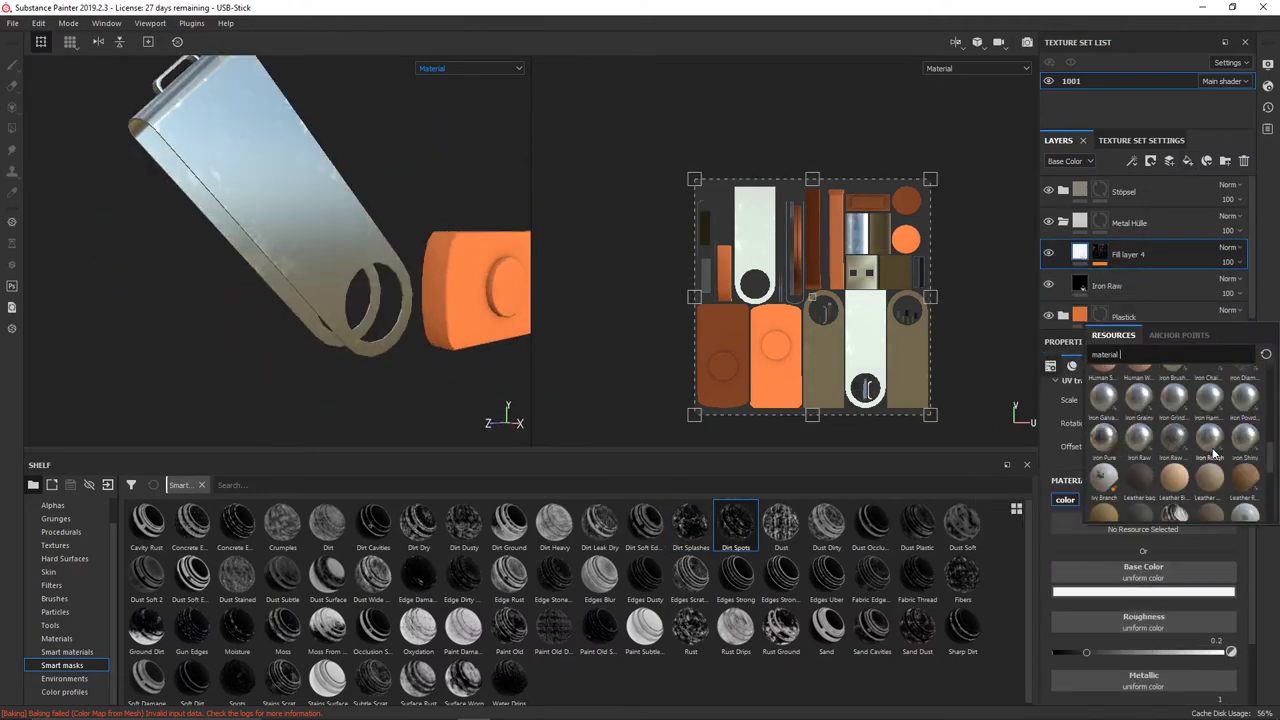
left_click_drag(310, 310, 262, 302, "alt")
left_click_drag(1086, 652, 1099, 652)
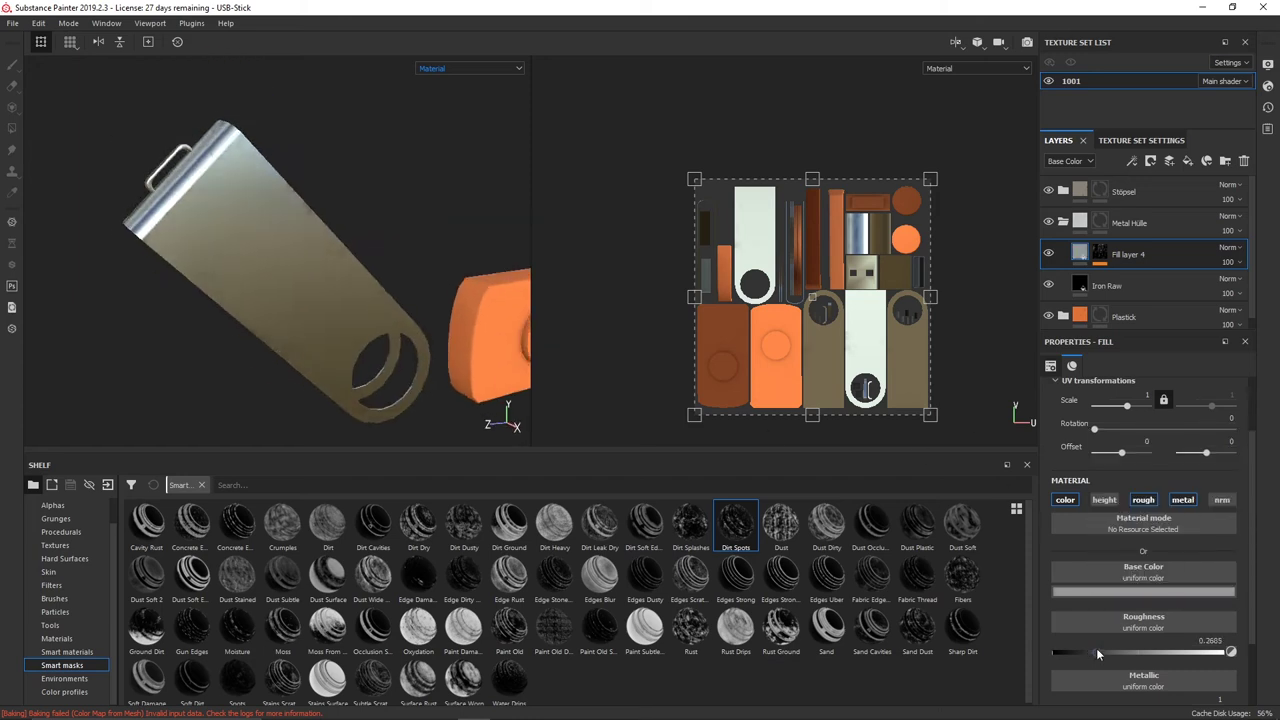
scroll(1203, 592, "down", 2)
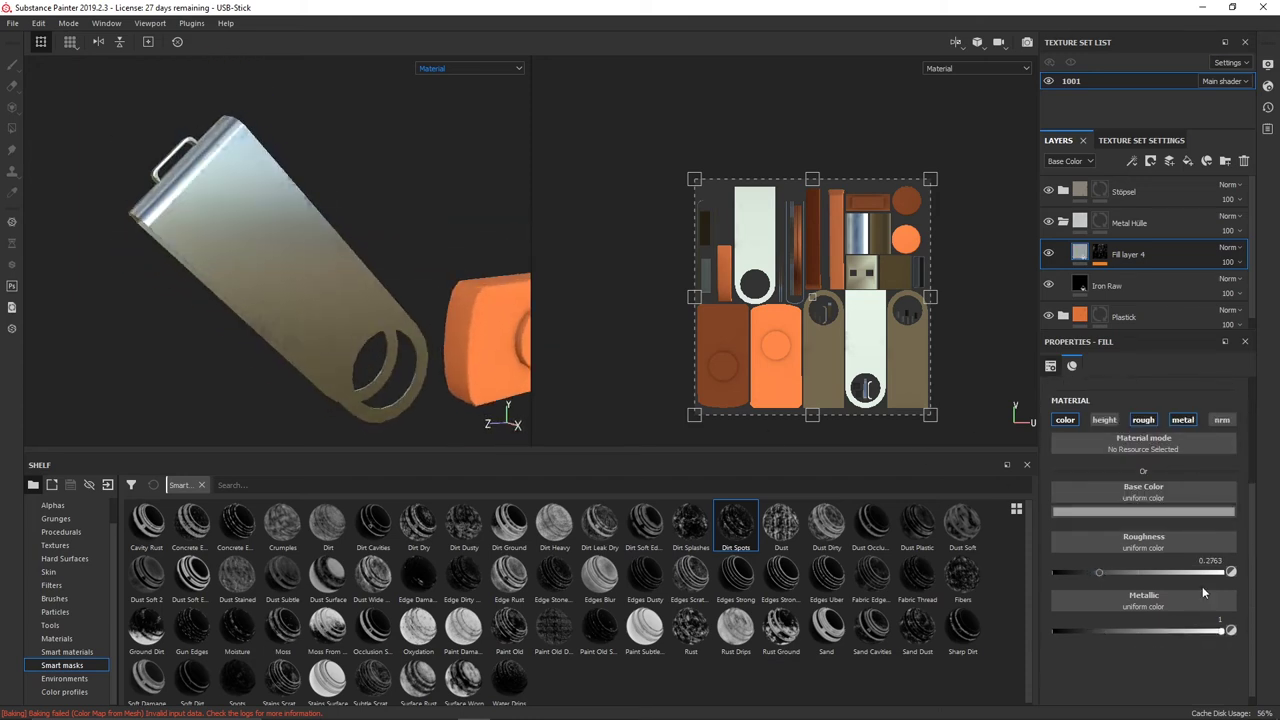
In the Mask Editor, set global balance to 0.62, lower contrast and add some AO
left_click(1100, 254)
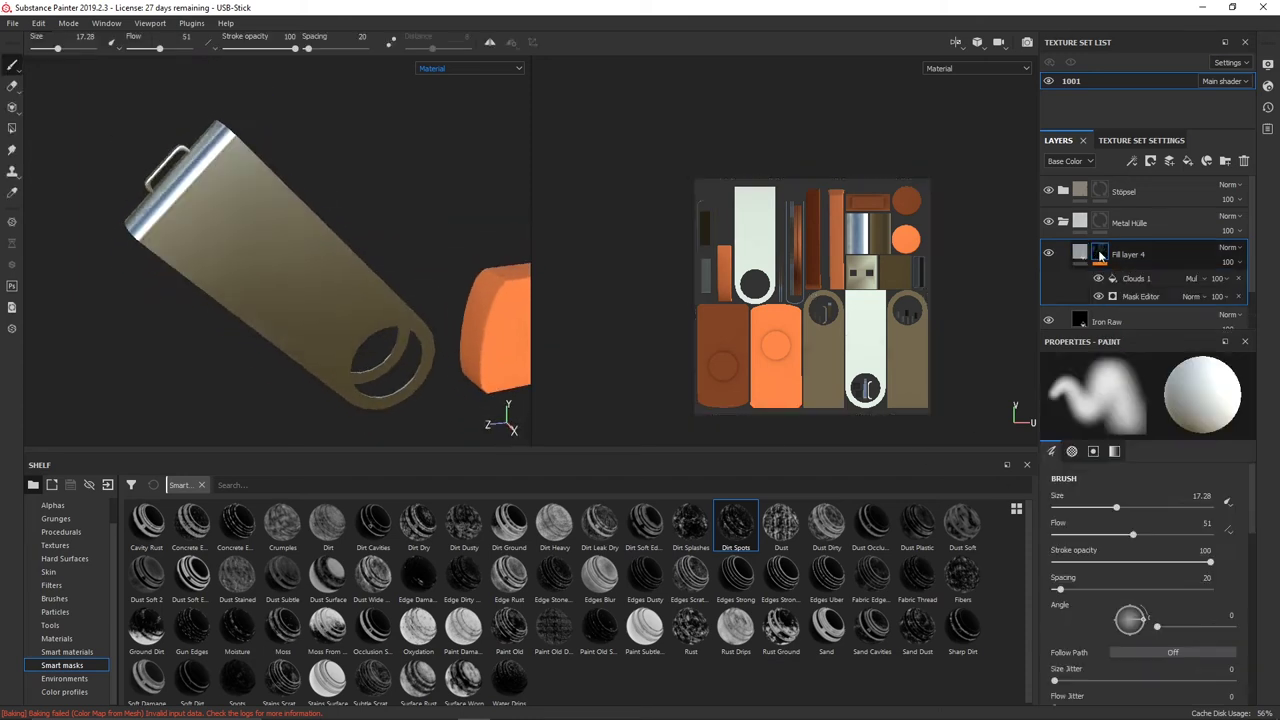
left_click(1140, 296)
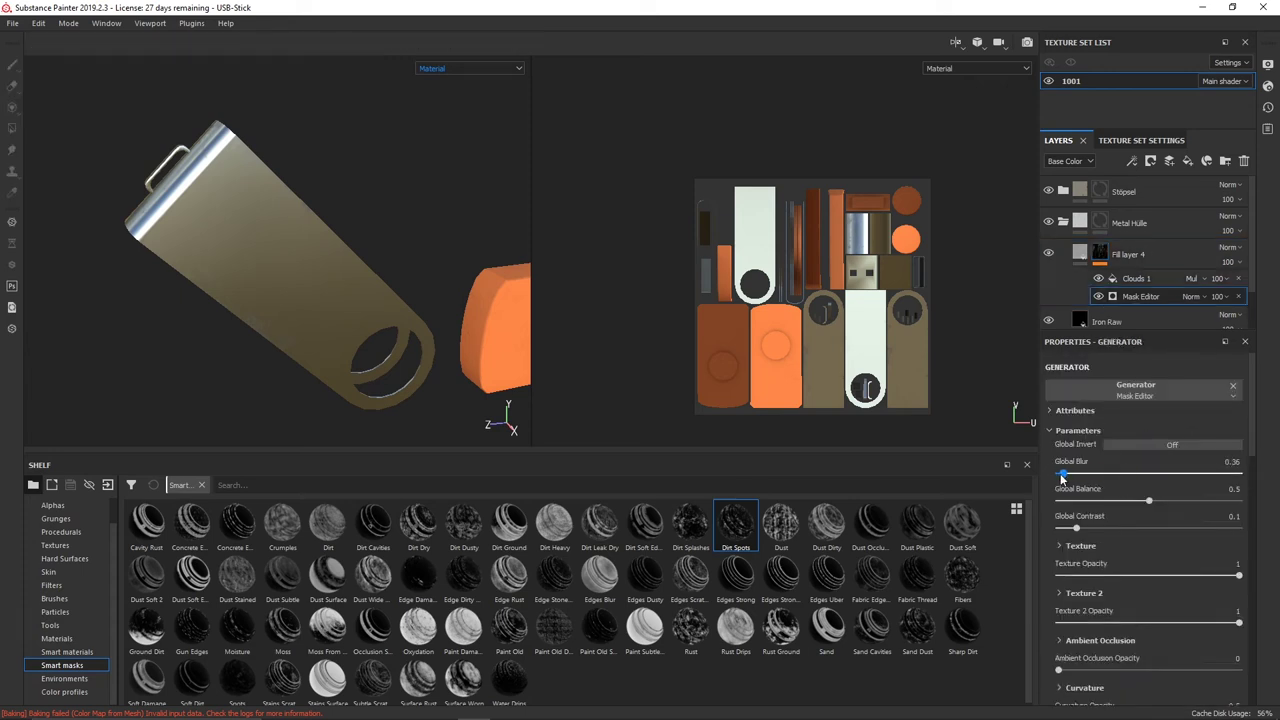
left_click_drag(1149, 500, 1170, 500)
left_click_drag(1076, 528, 1068, 530)
left_click(1069, 670)
scroll(1081, 622, "down", 1)
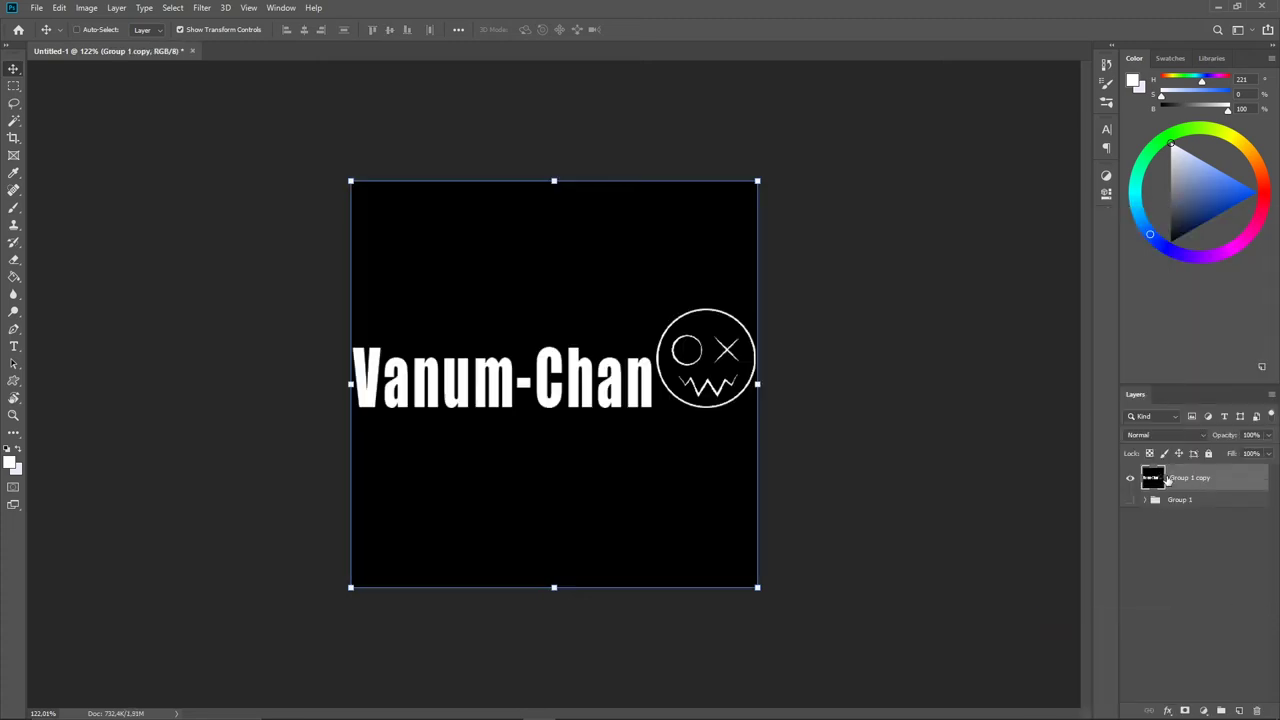
Save the white-on-black logo as the PNG 'Logo USB Alpha' using the Logo USB name
left_click(36, 7)
left_click(60, 157)
scroll(897, 258, "up", 2)
left_click(1060, 195)
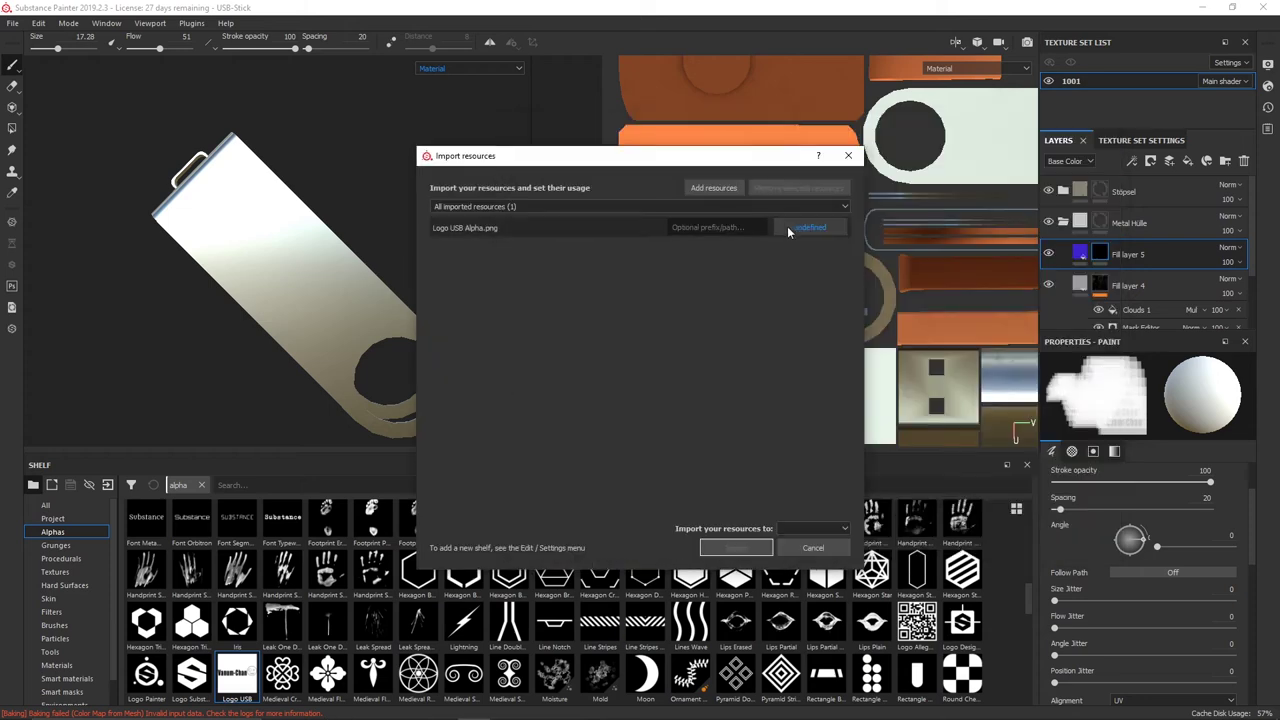
Import the logo as a brush alpha and stamp it enlarged and rotated 90° on the casing
left_click(813, 550)
right_click(843, 308)
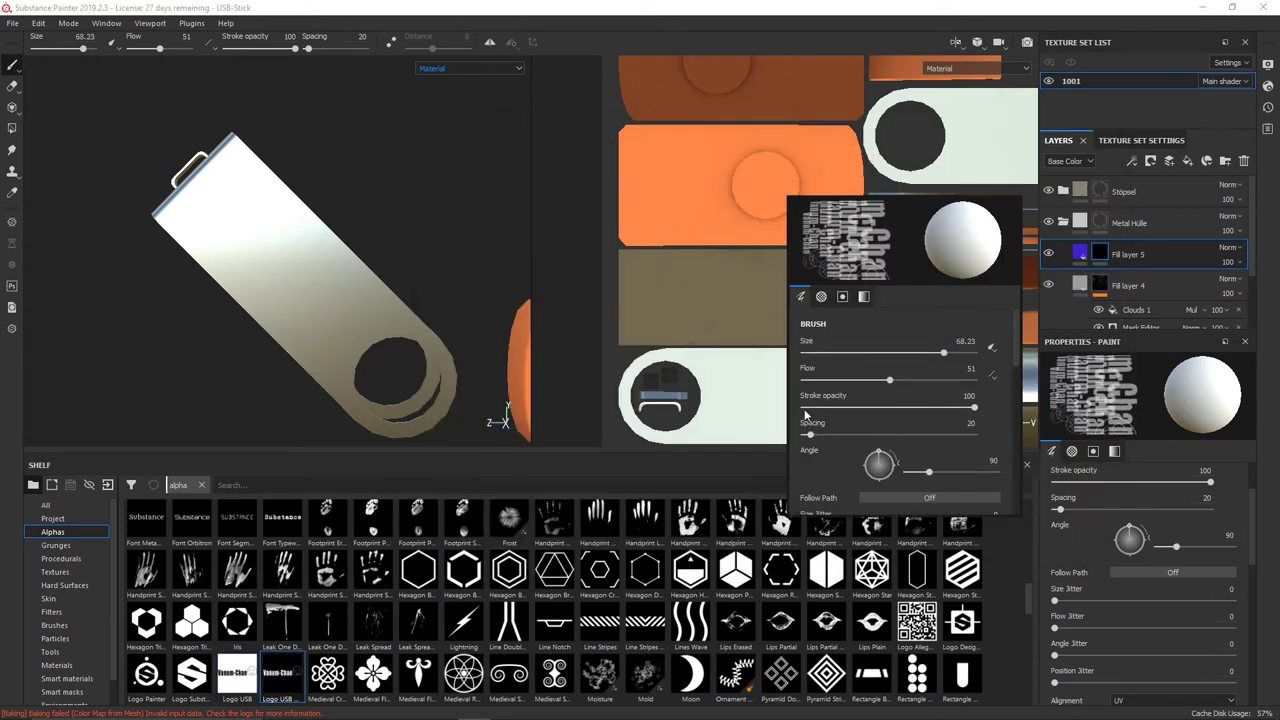
right_click_drag(843, 308, 798, 393, "ctrl")
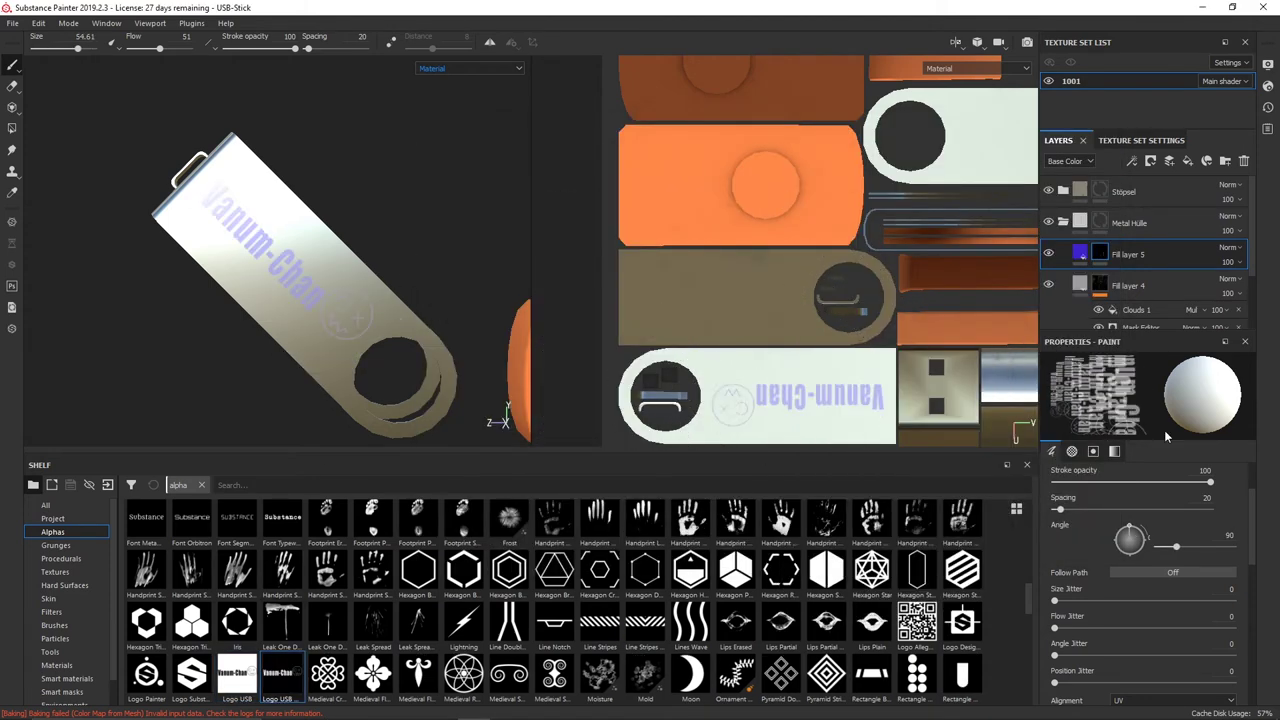
right_click(918, 453)
key("5")
right_click(865, 531)
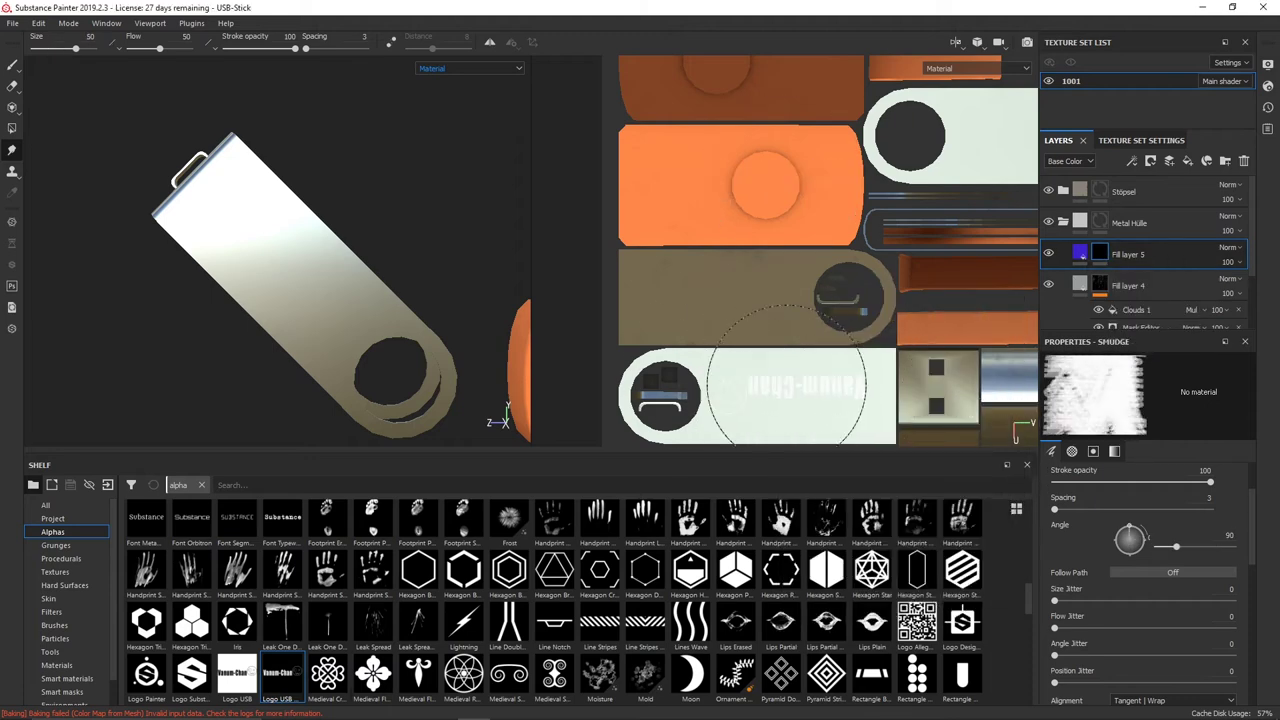
key("1")
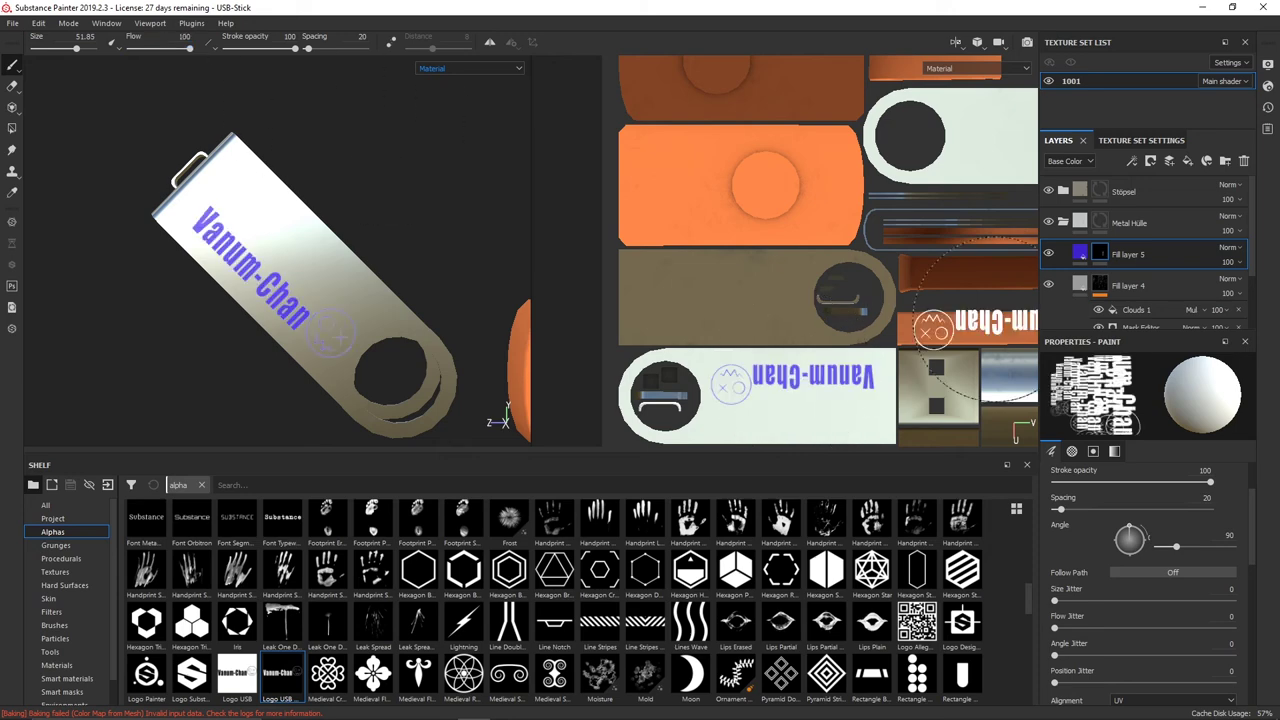
Set Fill layer 5's height to -0.1984 to press the logo into the metal
left_click(1083, 254)
left_click(1100, 512)
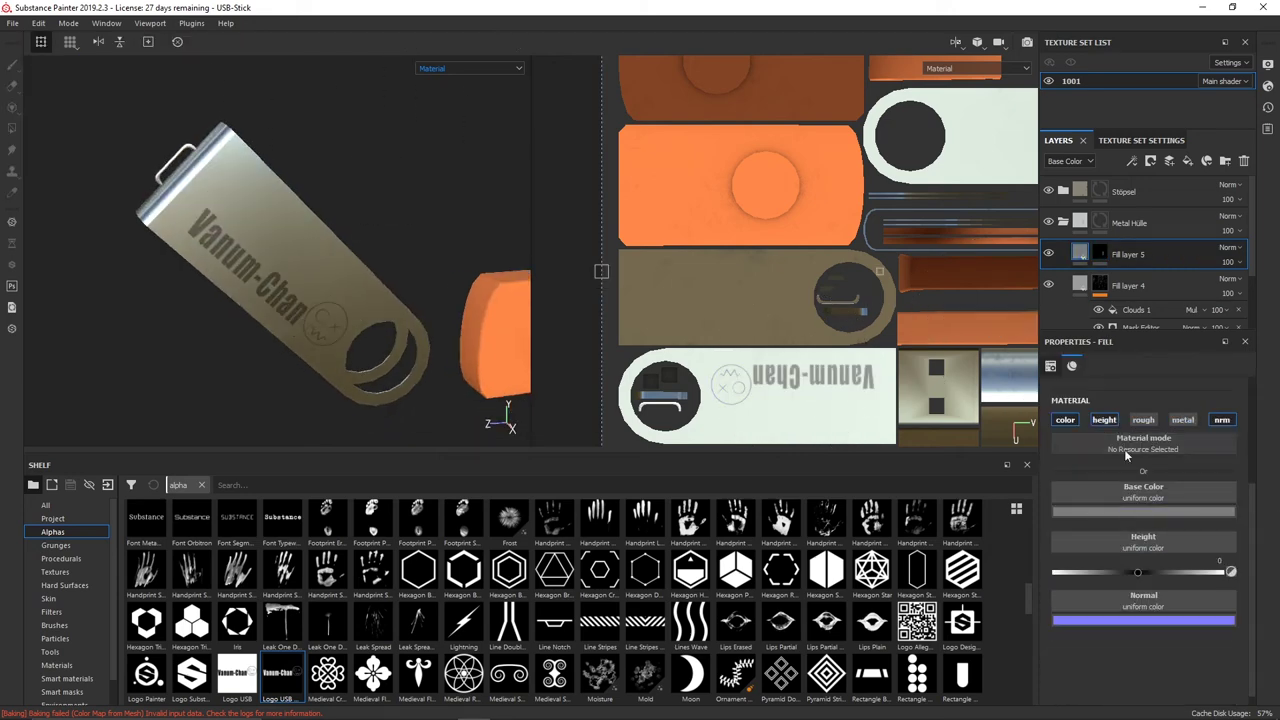
mouse_move(1137, 572)
left_mouse_down()
mouse_move(1182, 572)
mouse_move(1122, 573)
left_mouse_up()
key("f")
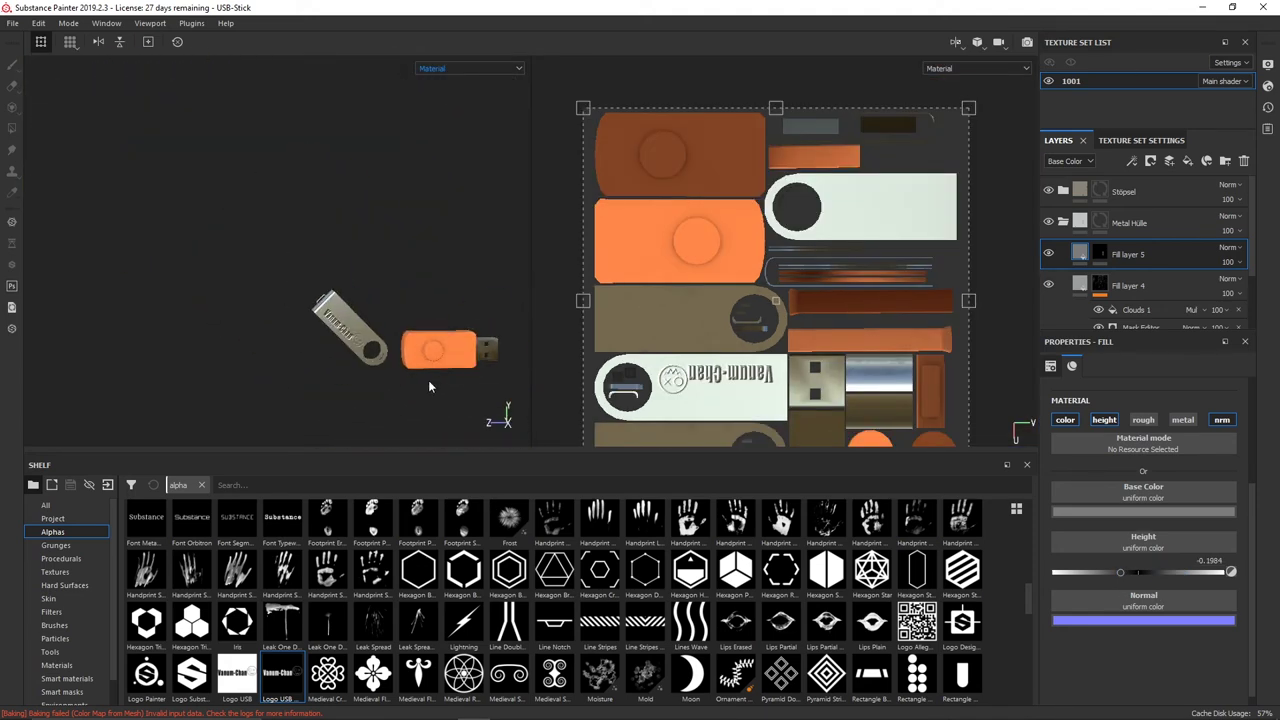
left_click(12, 22)
Export Unreal Engine 4 (Packed) textures at 1024 resolution, then open the Testgelände Unreal project
left_click(60, 245)
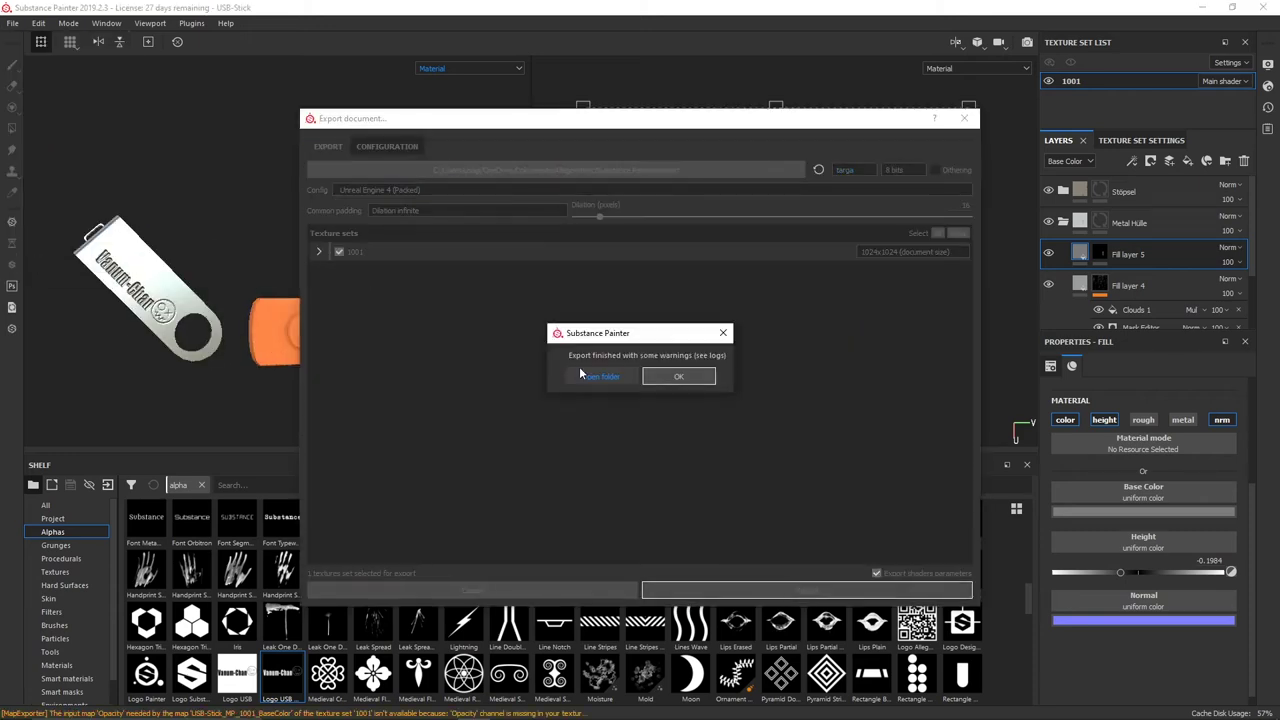
left_click(678, 376)
left_click(1140, 140)
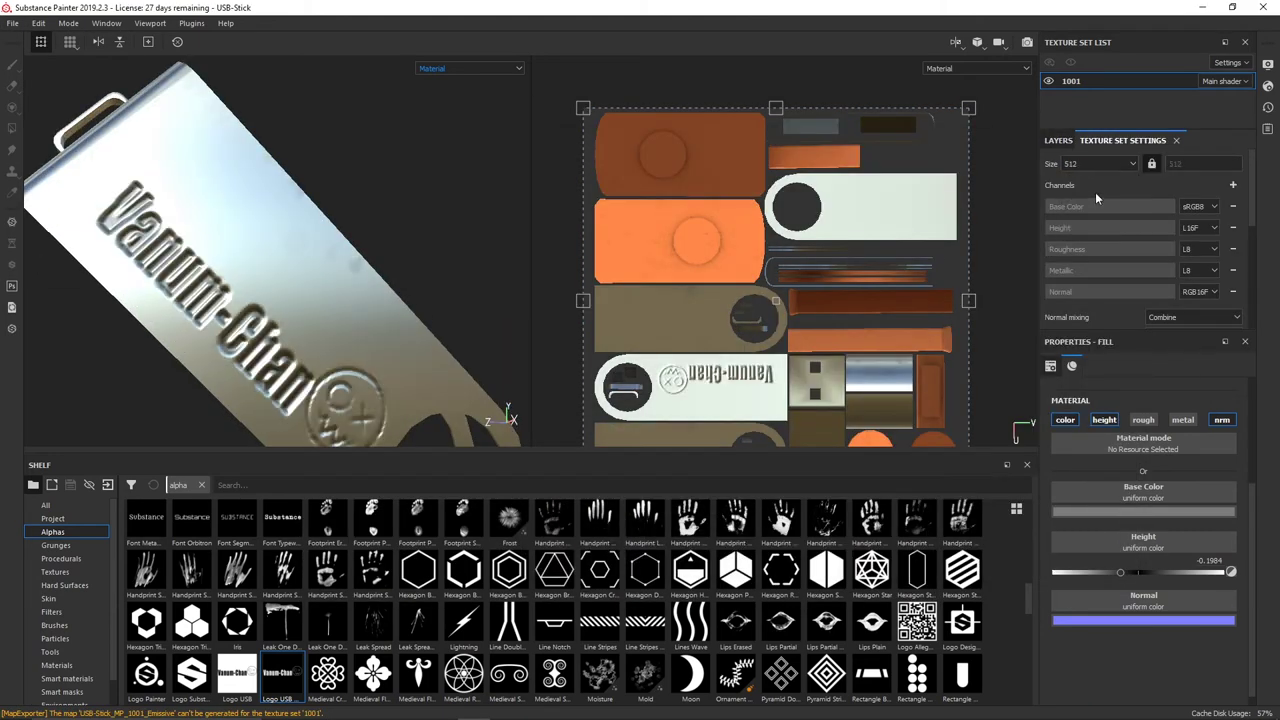
left_click(1098, 163)
left_click(1090, 205)
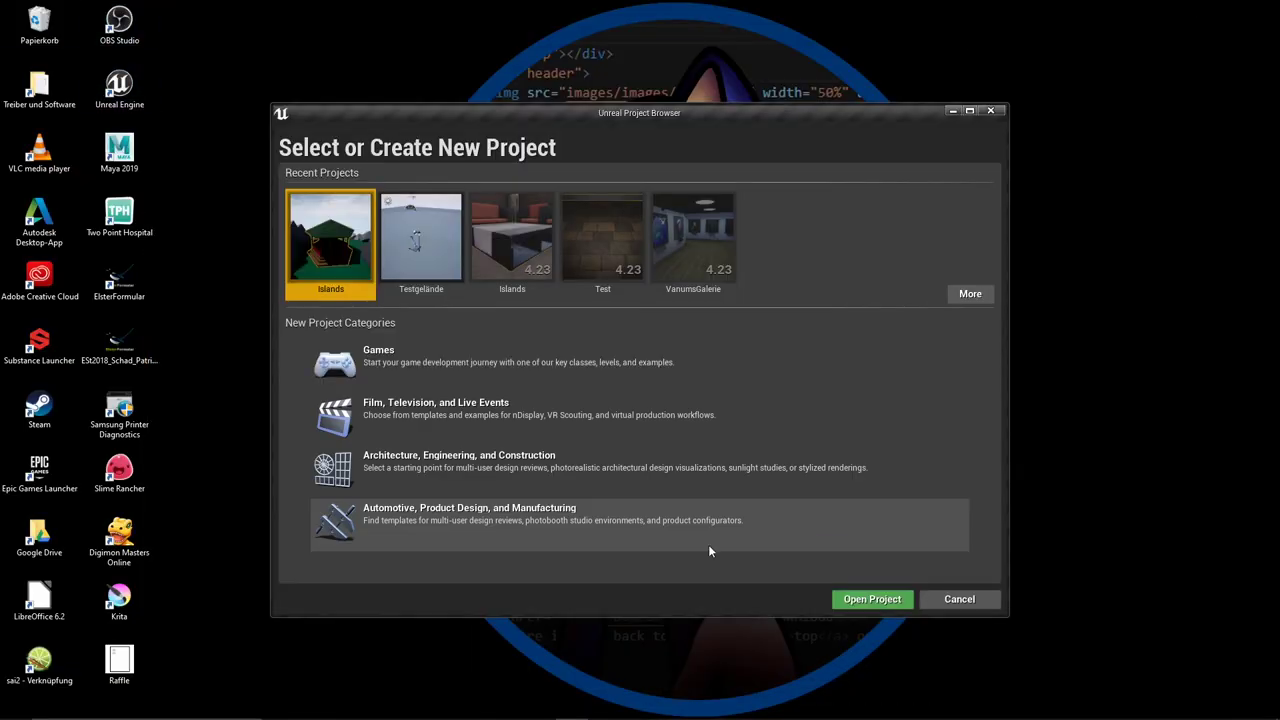
left_click(871, 597)
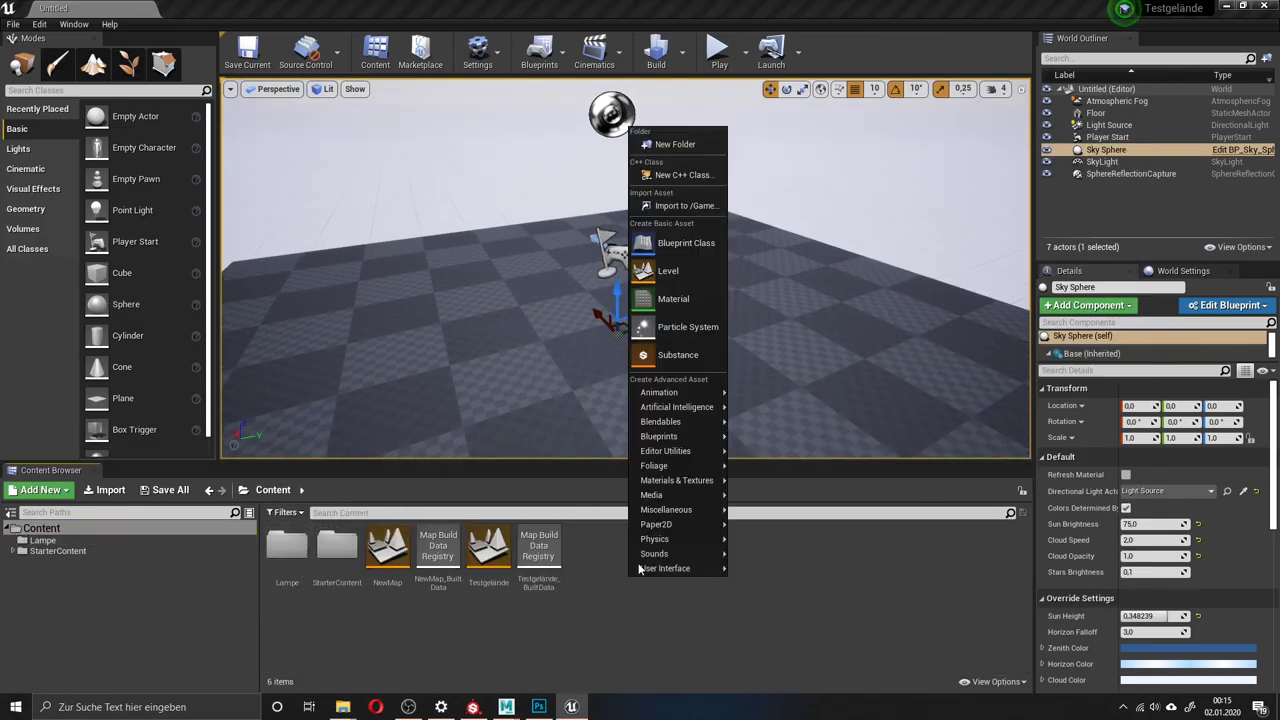
Create a USB-Stick folder and drag in the three exported textures and the stick FBX
left_click(664, 145)
type("US")
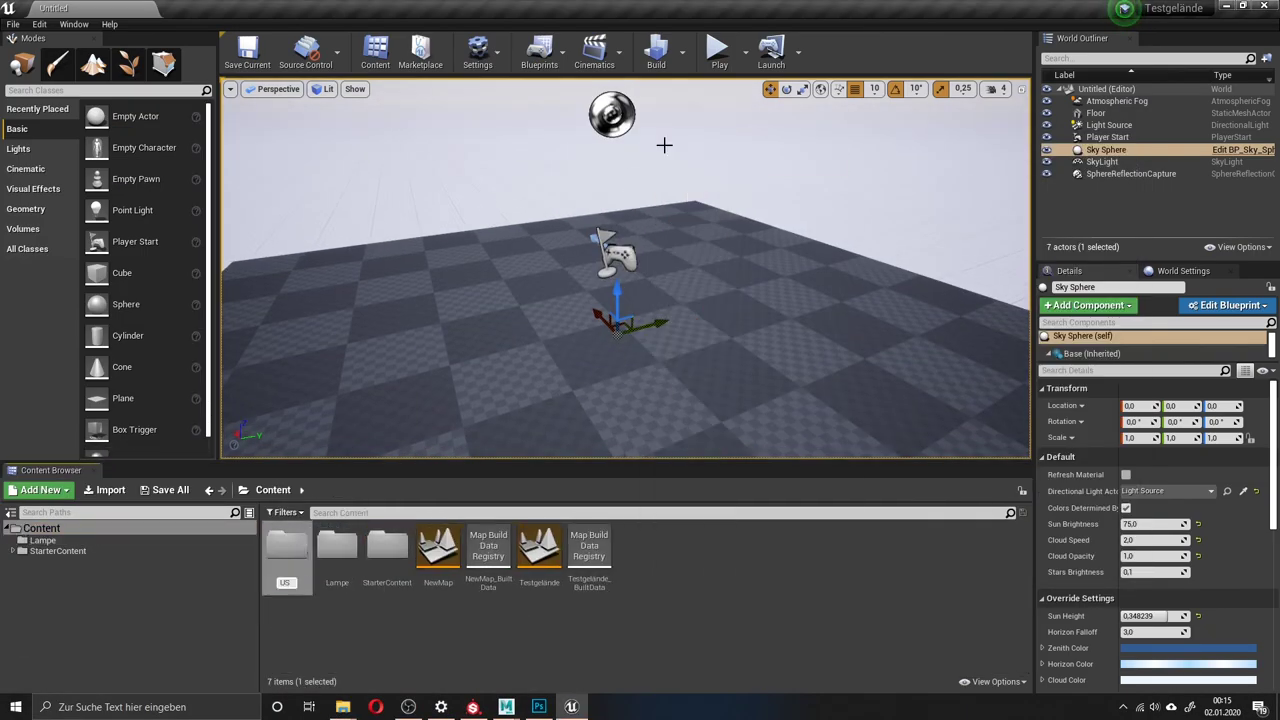
double_click(397, 548)
left_click_drag(720, 385, 429, 617)
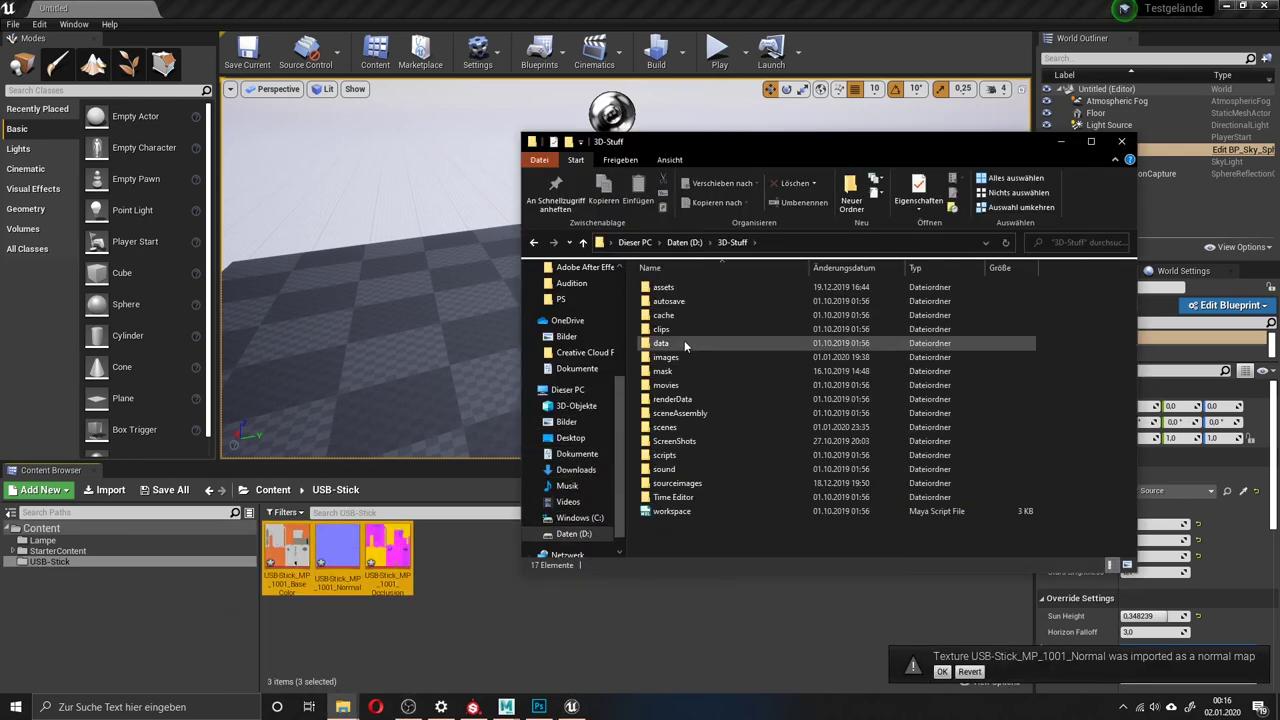
double_click(684, 340)
double_click(689, 287)
left_click_drag(741, 504, 470, 600)
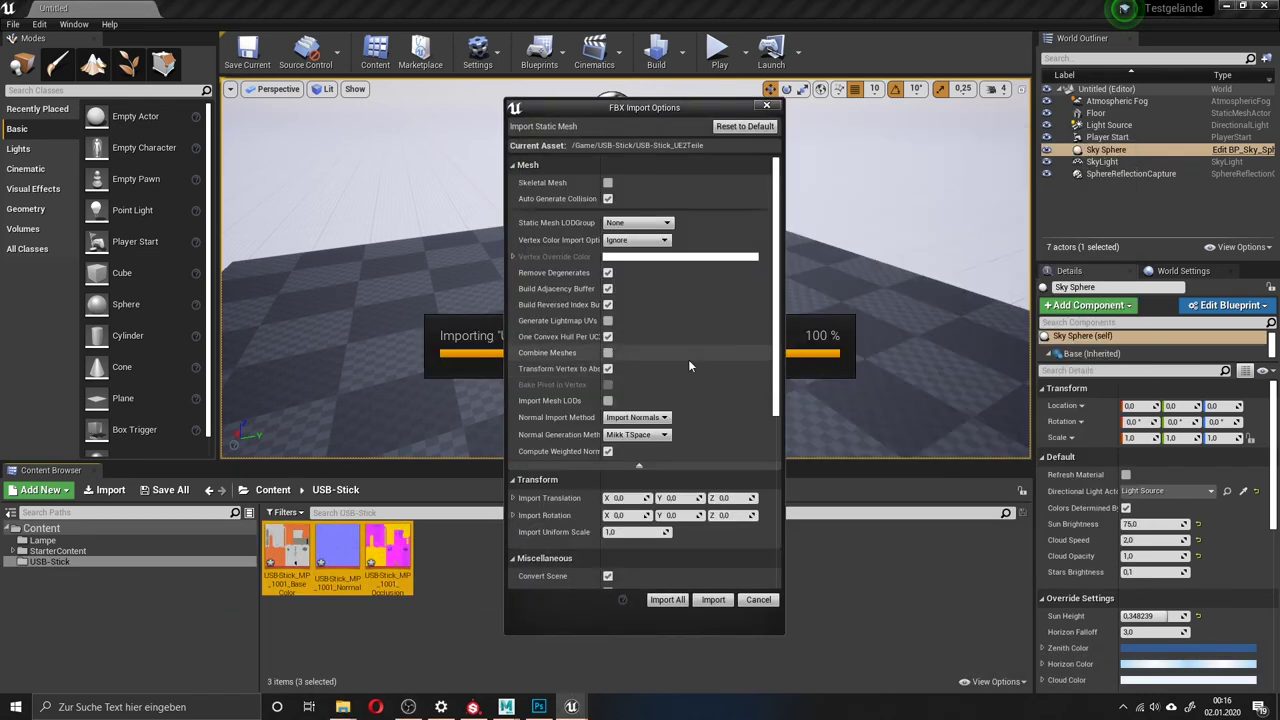
Import the Hülle and Stick meshes and place both in the level
scroll(689, 365, "down", 2)
scroll(606, 385, "down", 2)
left_click(686, 599)
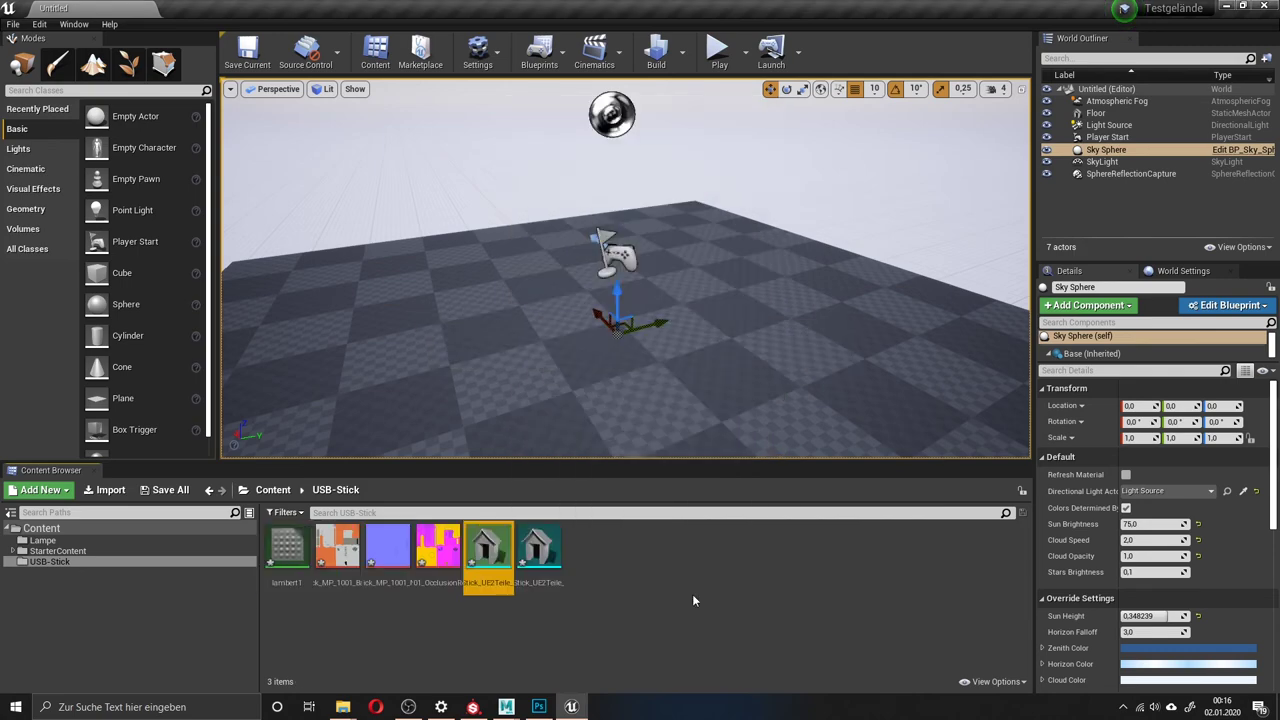
left_click_drag(488, 548, 620, 300)
right_click_drag(640, 300, 678, 292)
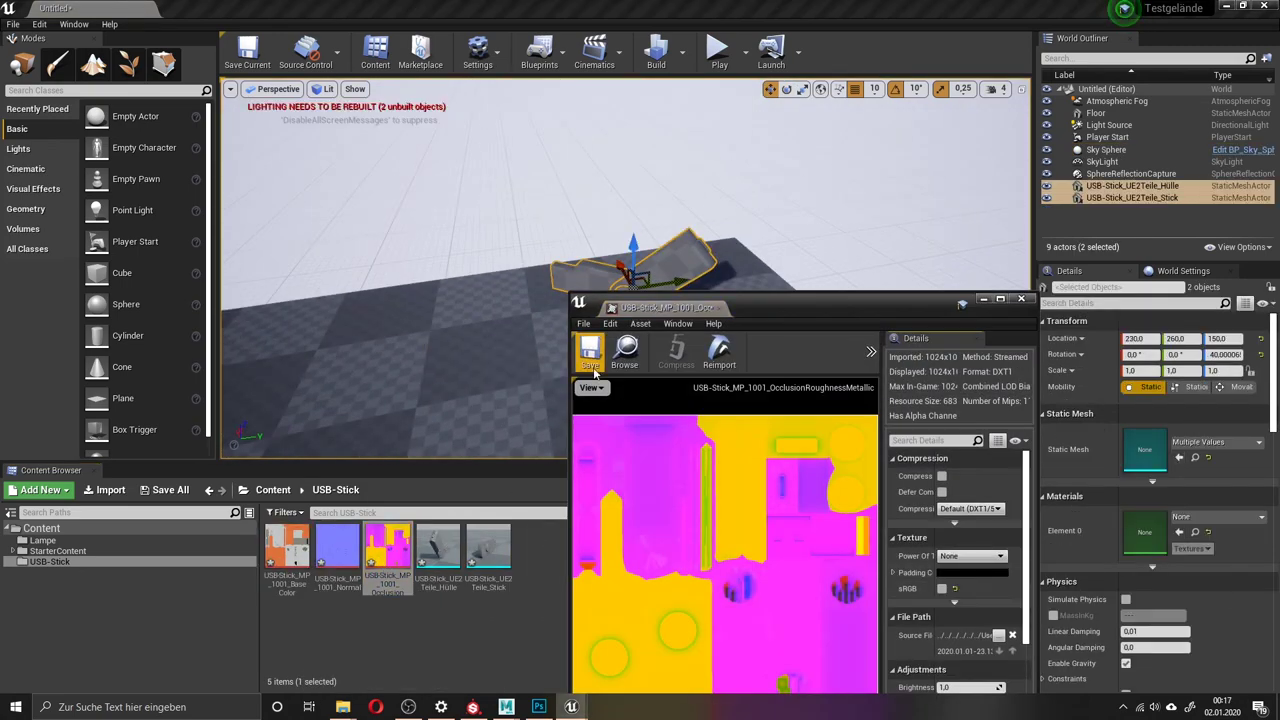
Build and save a USB material wiring base colour, normal and occlusion textures, then select both stick parts
right_click(594, 585)
left_click(648, 316)
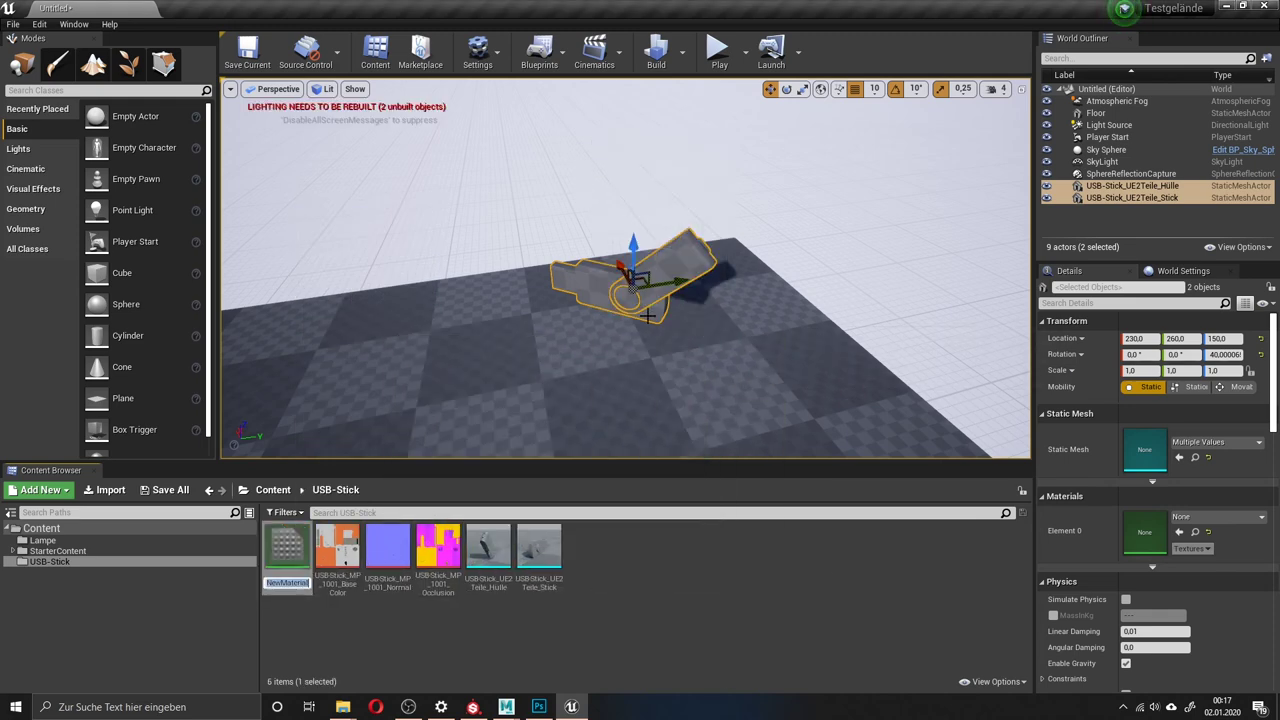
double_click(287, 555)
left_click_drag(338, 550, 775, 440)
left_click_drag(388, 550, 735, 520)
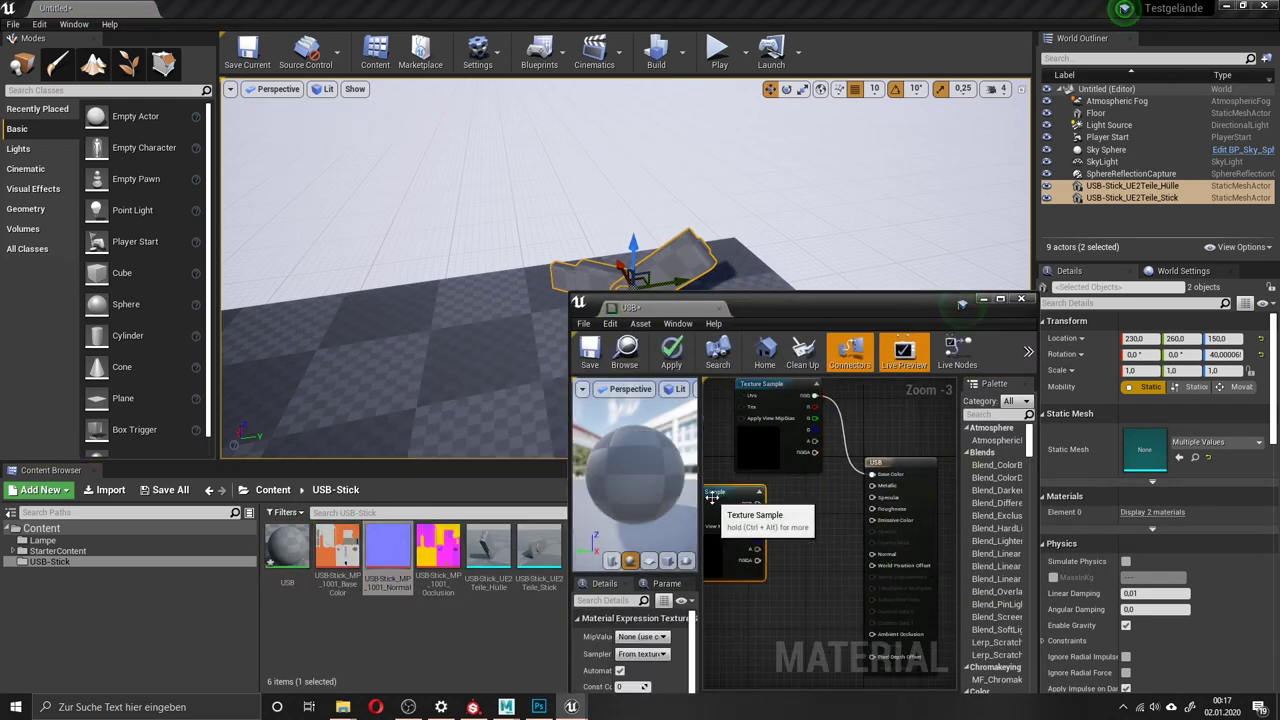
left_click_drag(438, 545, 782, 606)
left_click_drag(805, 557, 862, 580)
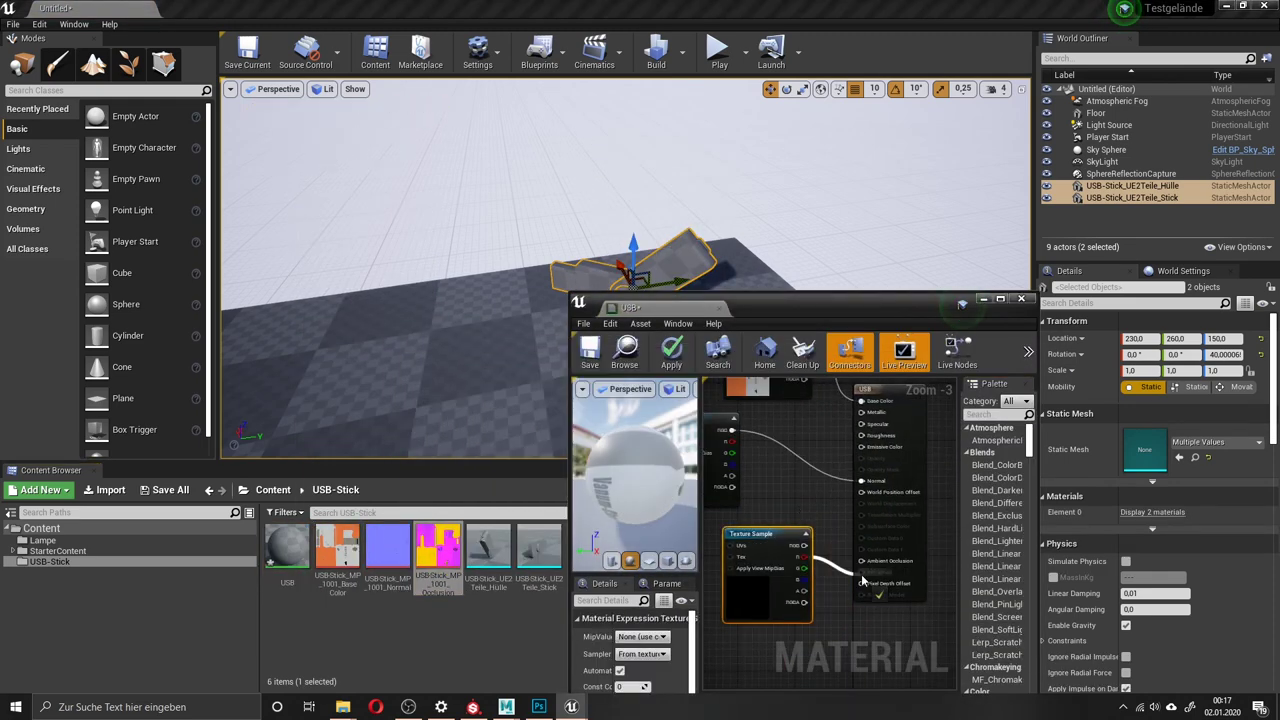
left_click(598, 356)
left_click(591, 293)
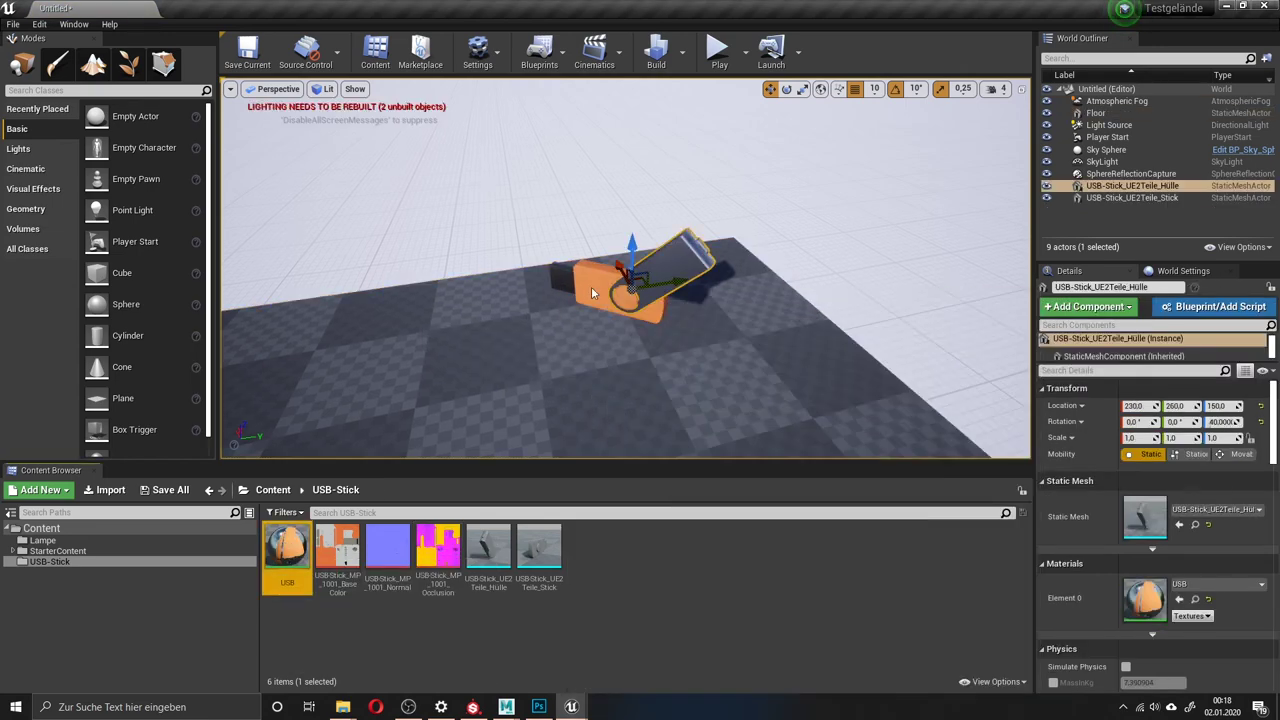
left_click(591, 293, "ctrl")
Place a cube in the level and scale it into a white block under the stick
key("e")
key("f")
scroll(757, 349, "down", 3)
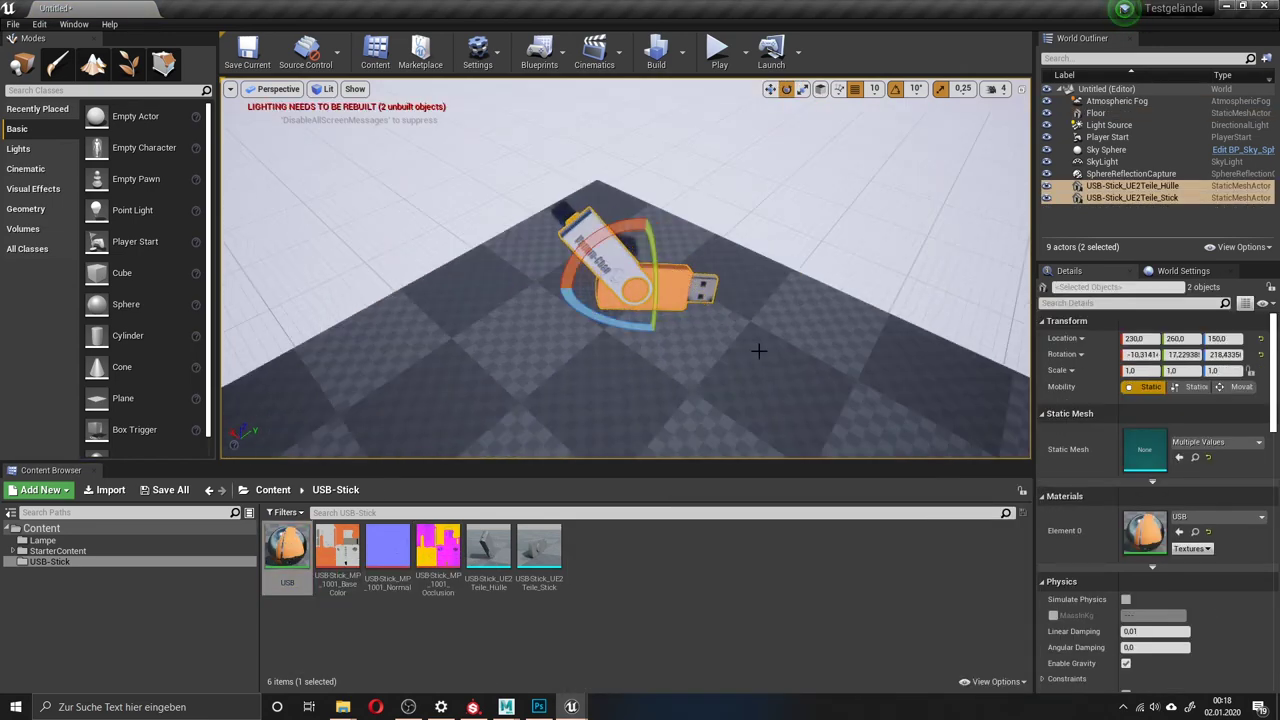
scroll(800, 240, "down", 2)
left_click(857, 363)
mouse_move(97, 273)
left_mouse_down()
mouse_move(757, 295)
mouse_move(615, 448)
left_mouse_up()
key("r")
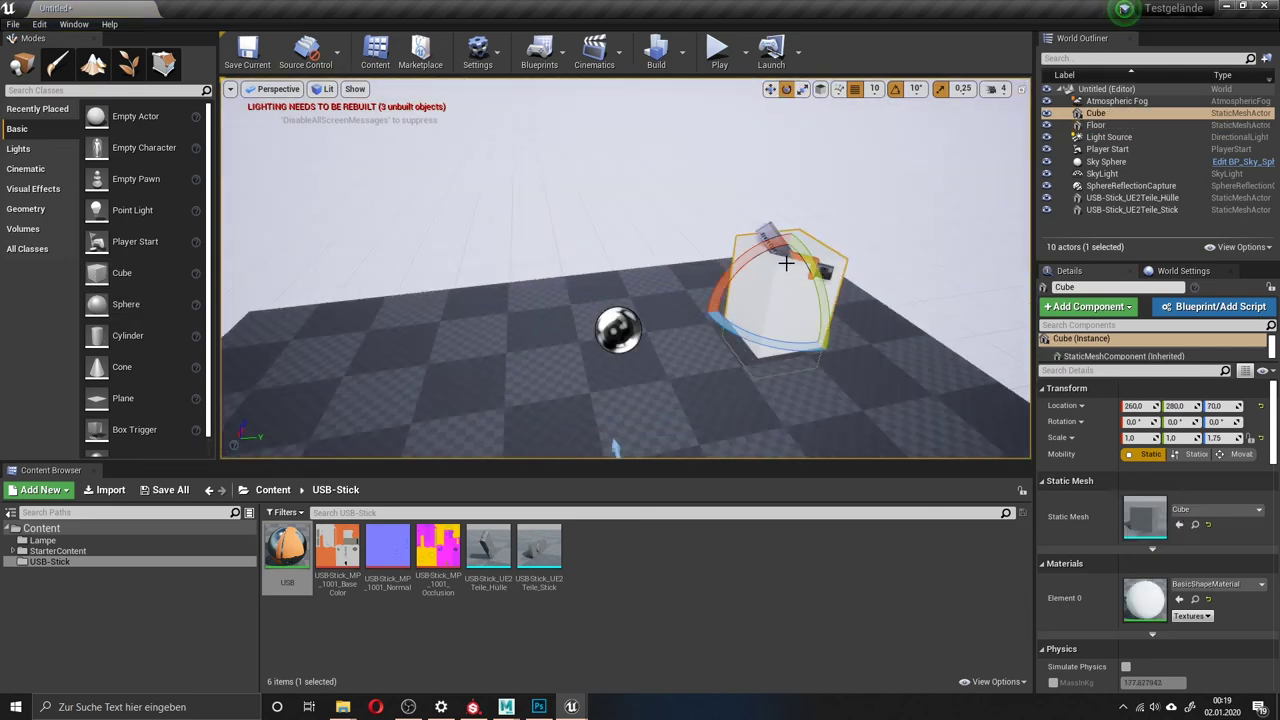
key("w")
mouse_move(786, 263)
left_mouse_down("alt")
mouse_move(597, 330)
mouse_move(563, 263)
left_mouse_up("alt")
Duplicate the wall block, rotate the copy 90°, and drag a new material onto the floor
left_click(586, 283)
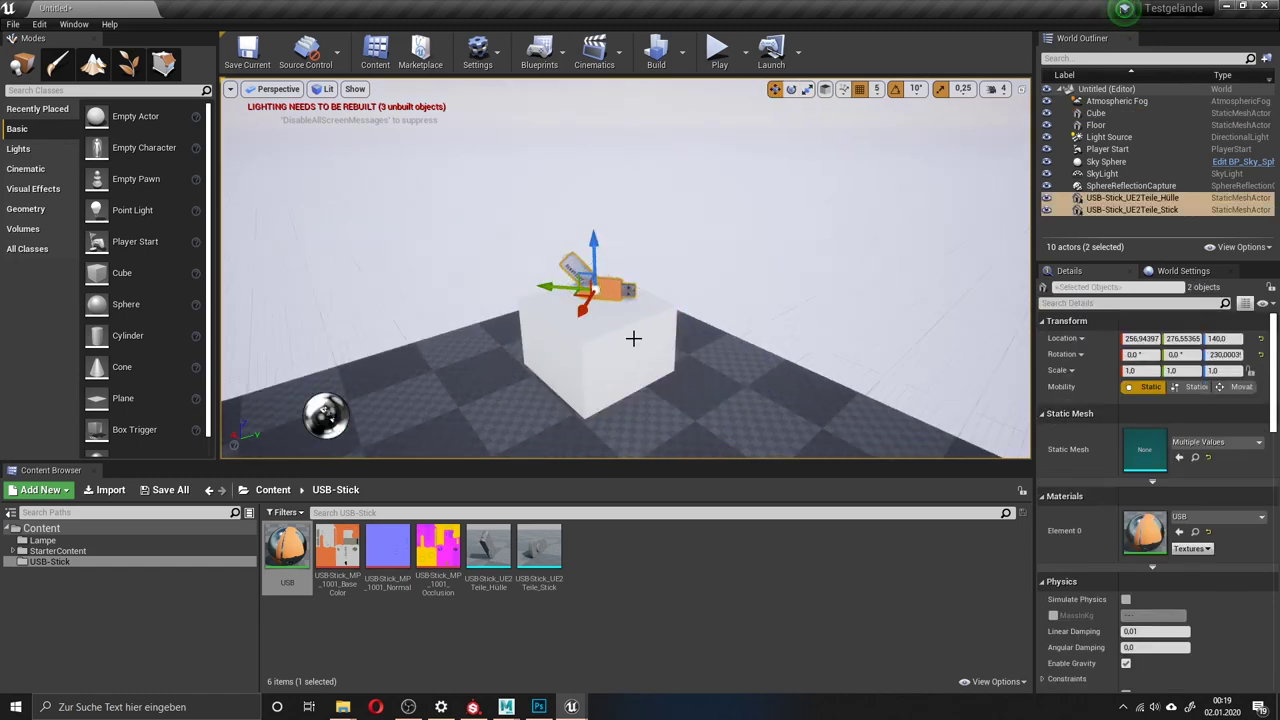
key("f")
scroll(622, 310, "down", 5)
left_click_drag(622, 310, 575, 290, "alt")
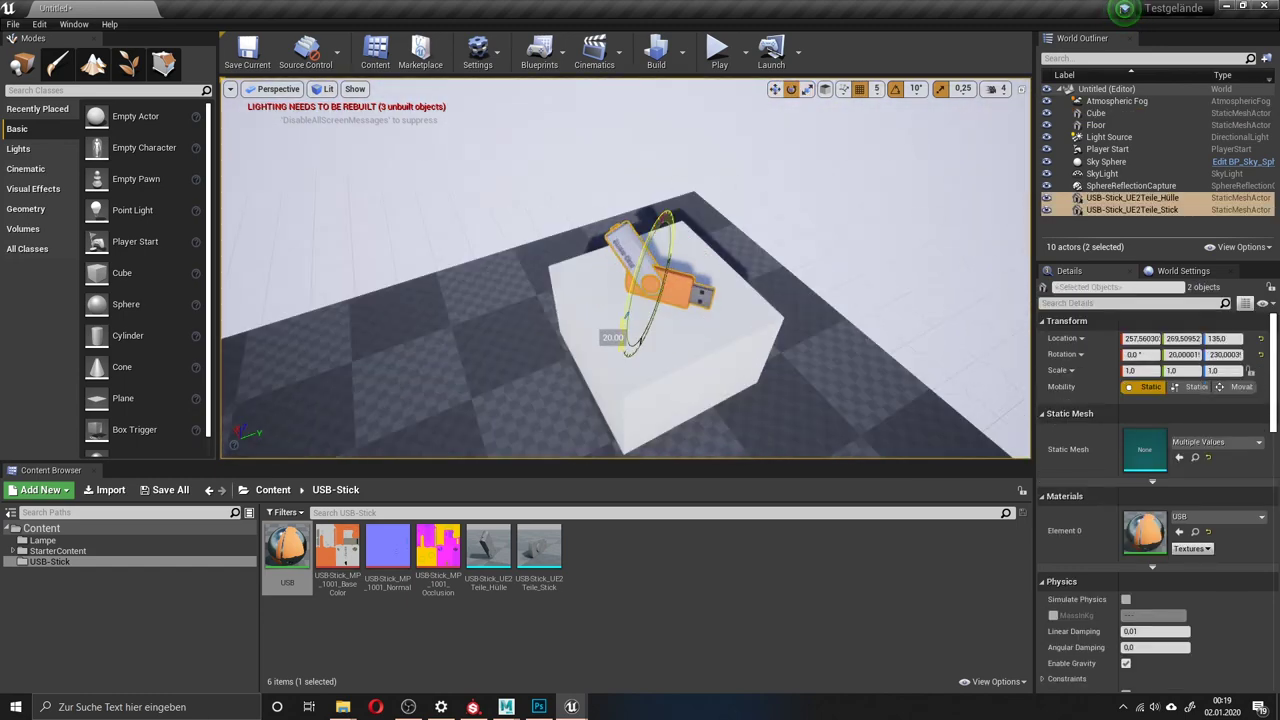
left_click(728, 369)
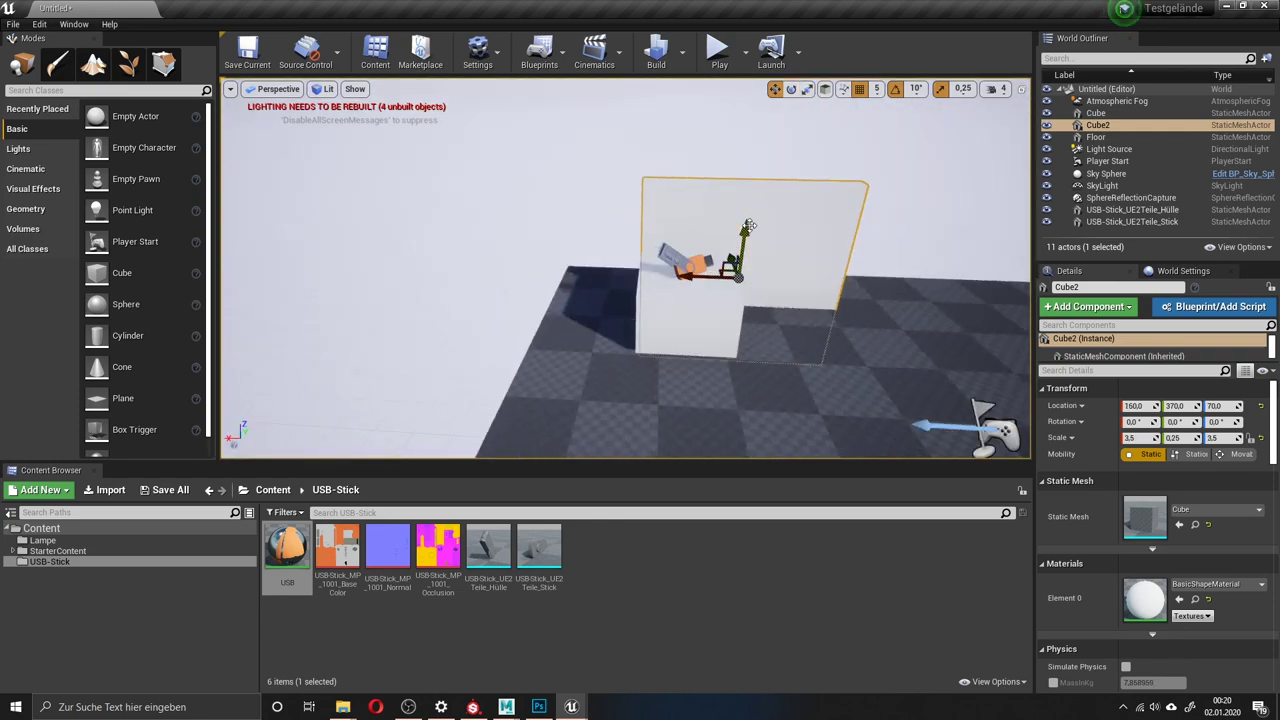
mouse_move(777, 209)
left_mouse_down("alt")
mouse_move(600, 210)
mouse_move(607, 234)
left_mouse_up("alt")
key("e")
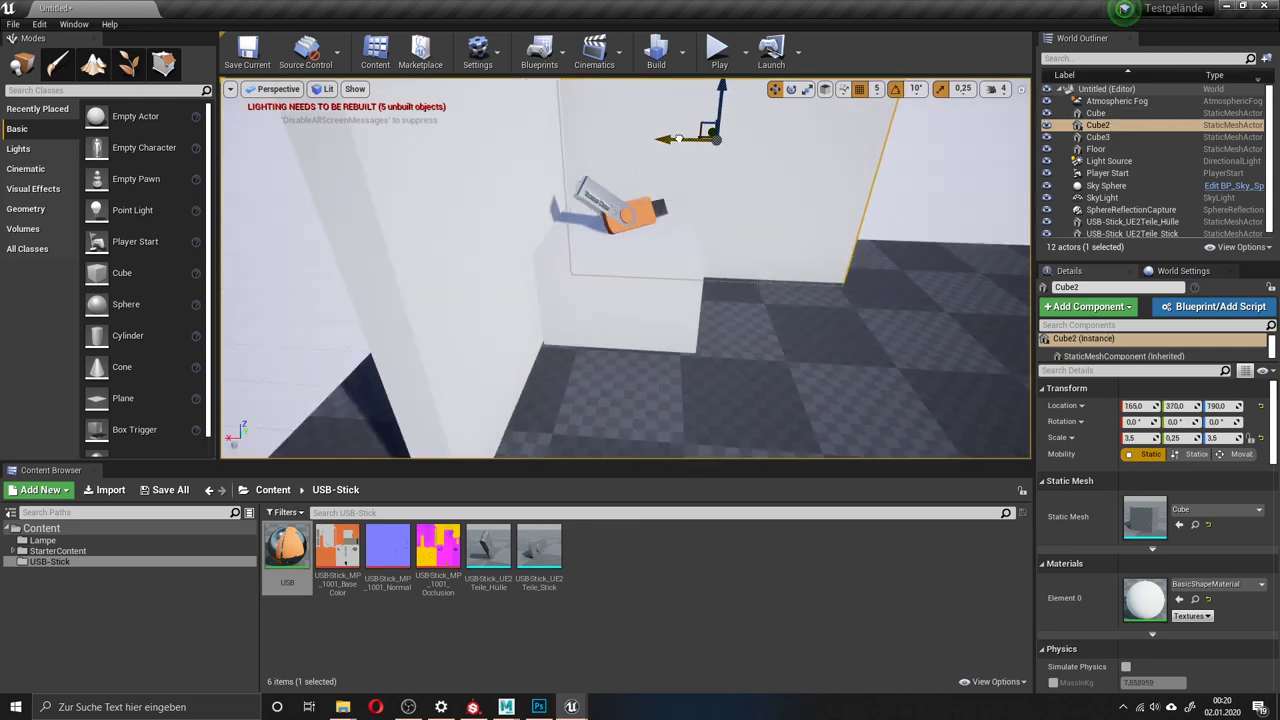
left_click_drag(431, 542, 41, 528)
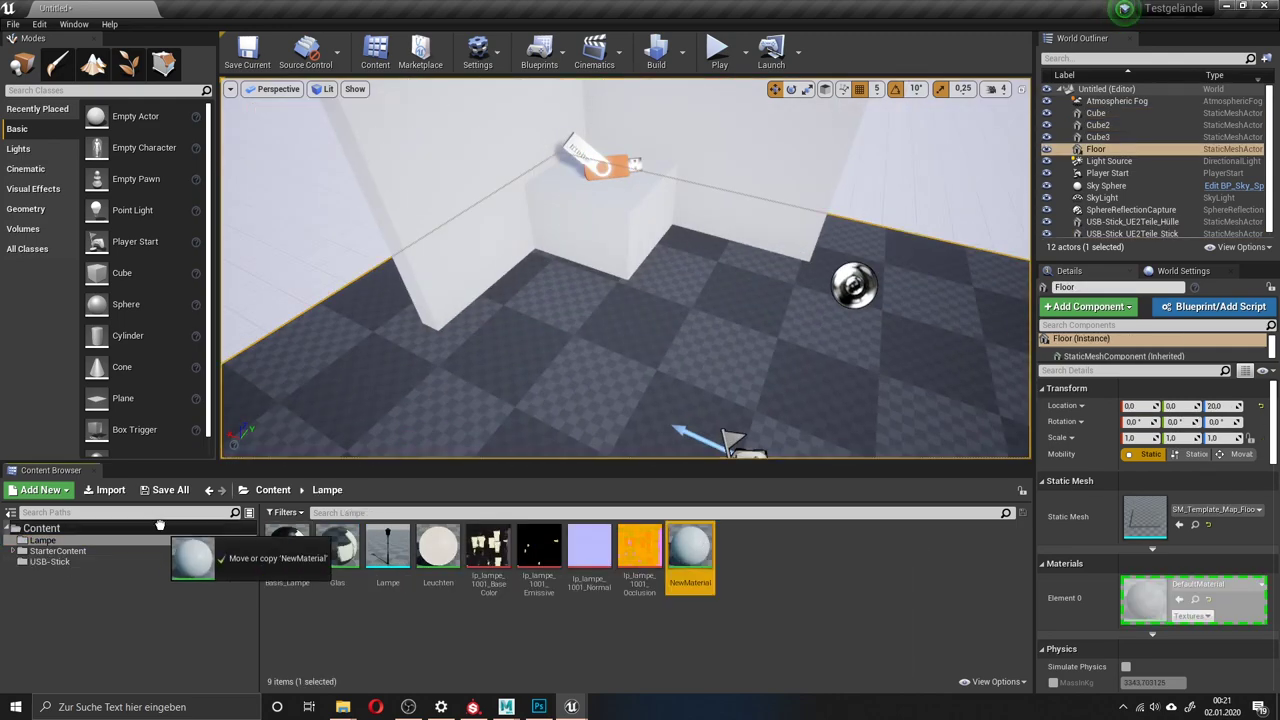
Move NewMaterial into the Content folder and create a material instance from it
left_click_drag(538, 547, 666, 286)
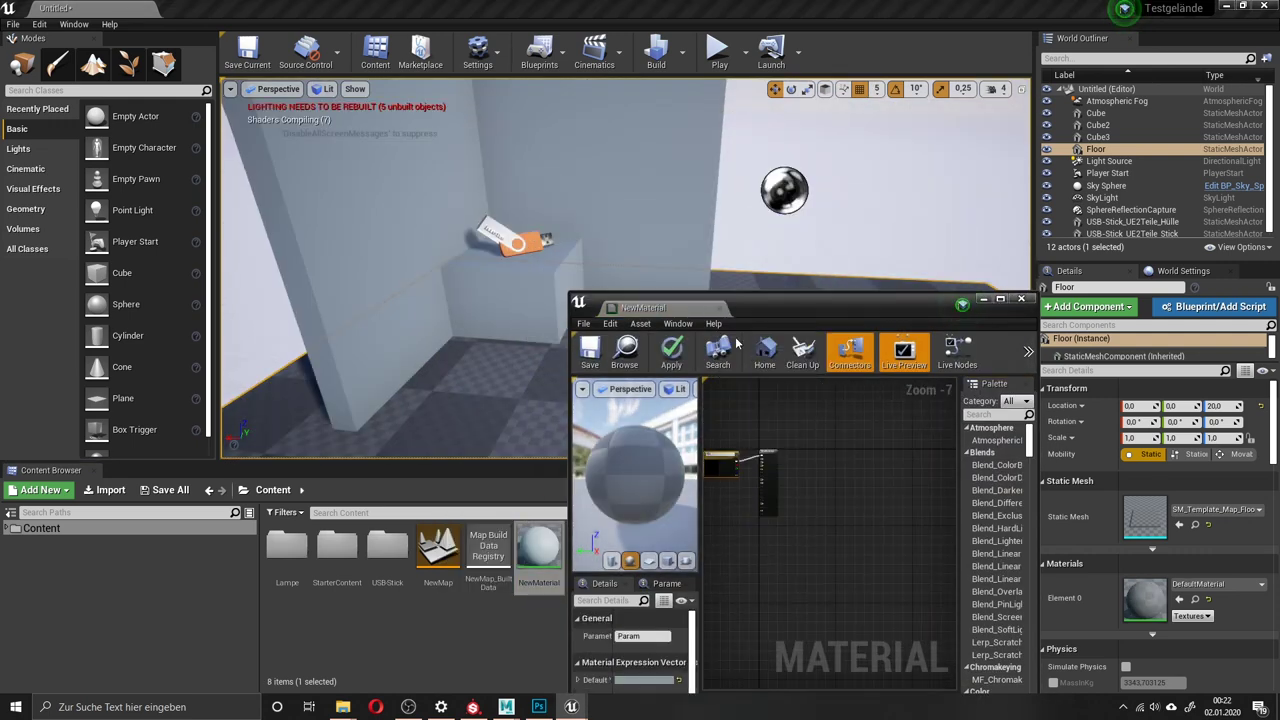
right_click(537, 558)
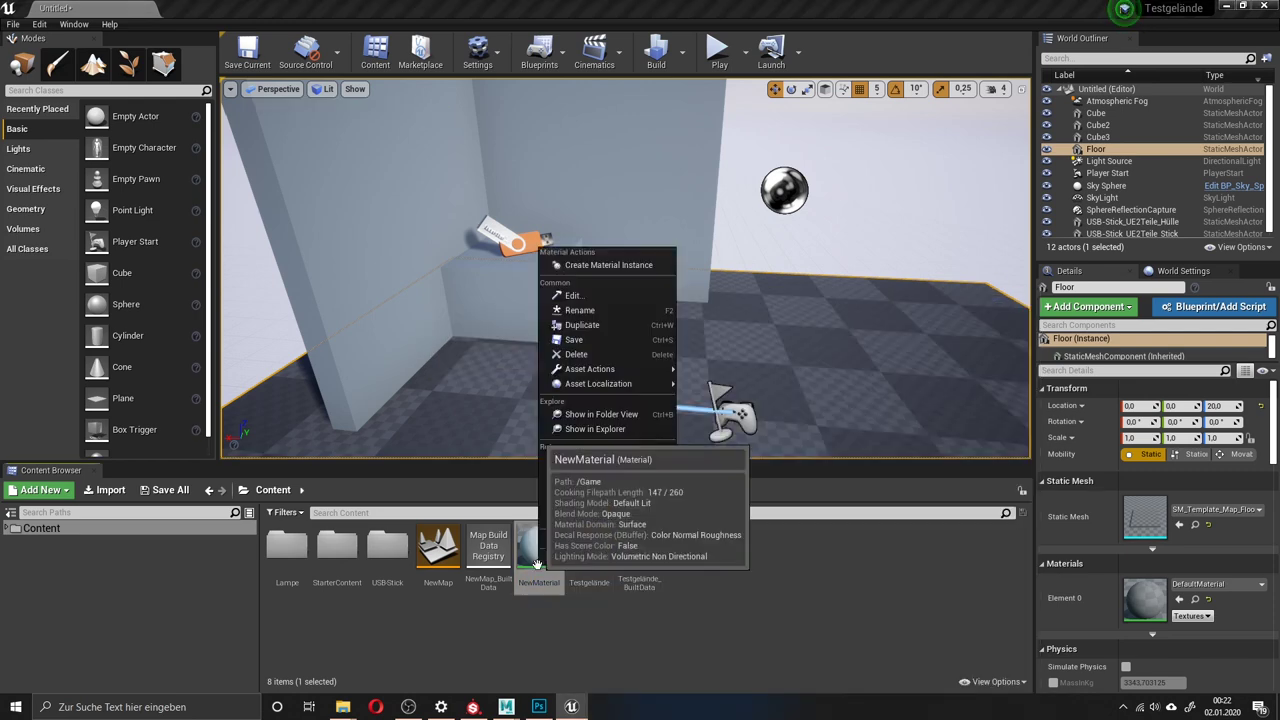
left_click(560, 257)
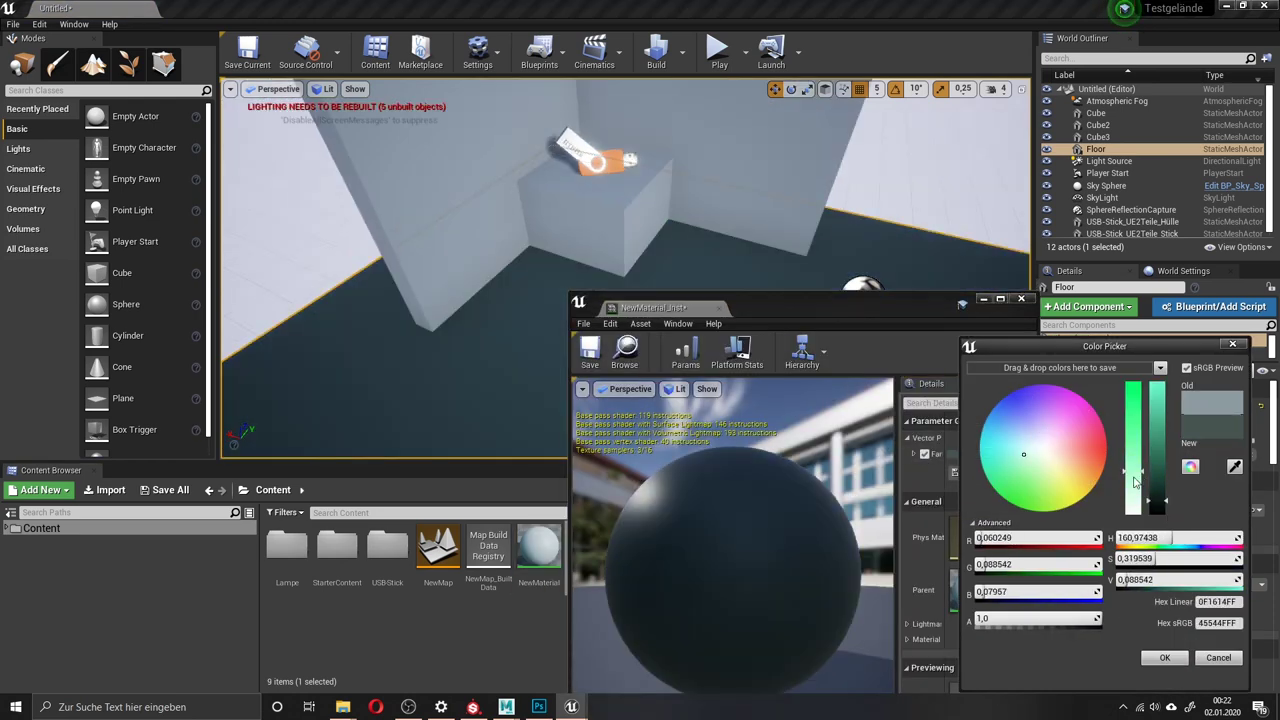